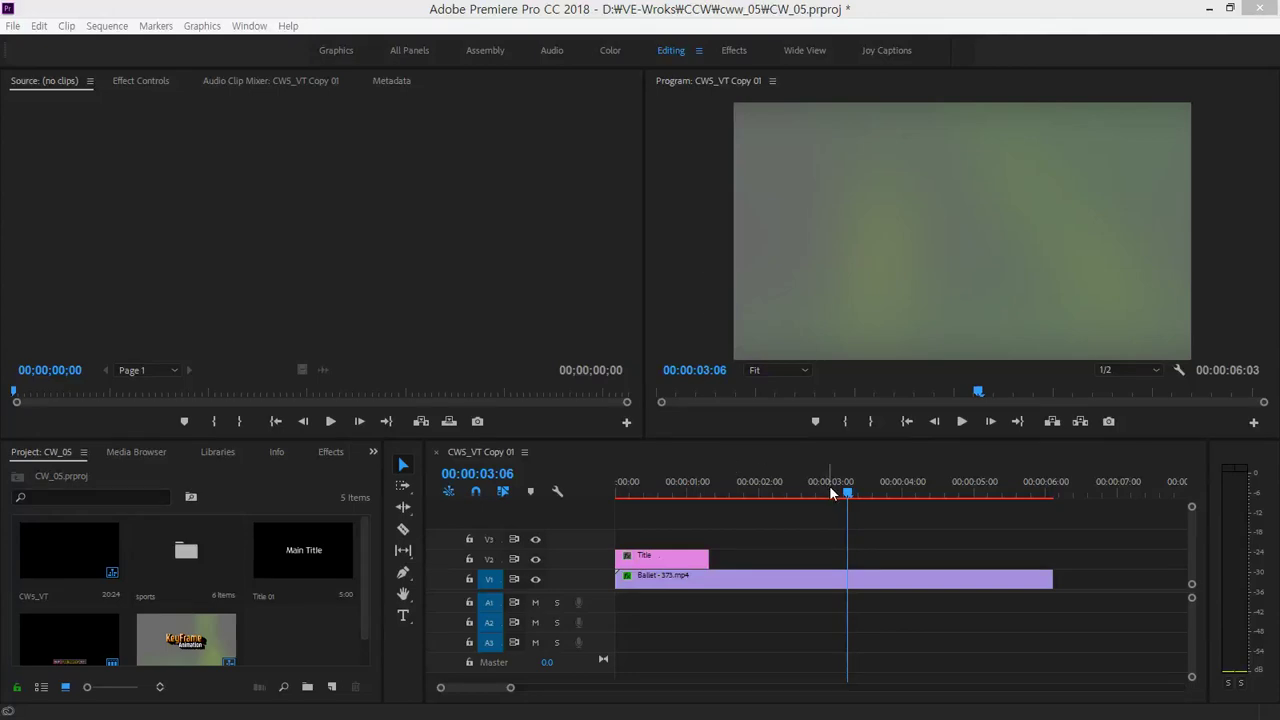
Step: Drag the Title clip's right edge on V2 to the end of Ballet - 373.mp4 on V1
{"action": "left_click_drag", "start_coordinate": [847, 490], "coordinate": [627, 499]}
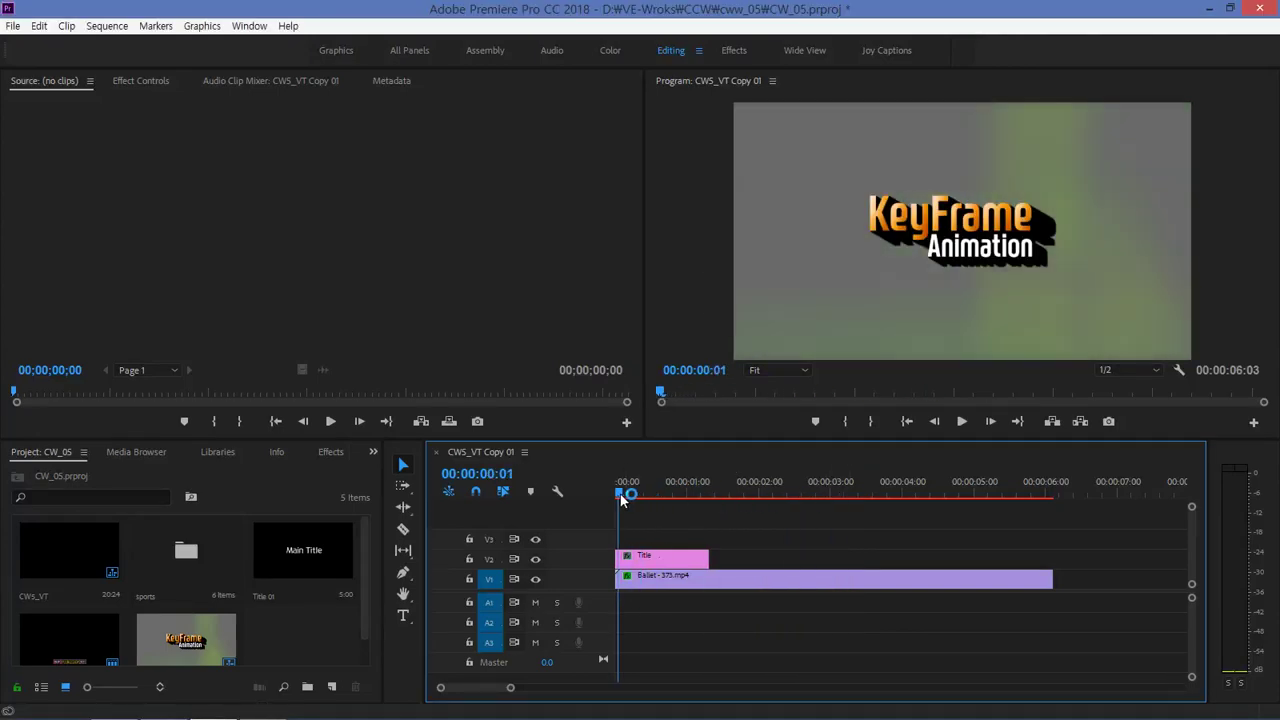
{"action": "left_click_drag", "start_coordinate": [627, 499], "coordinate": [632, 492]}
{"action": "left_click", "coordinate": [666, 558]}
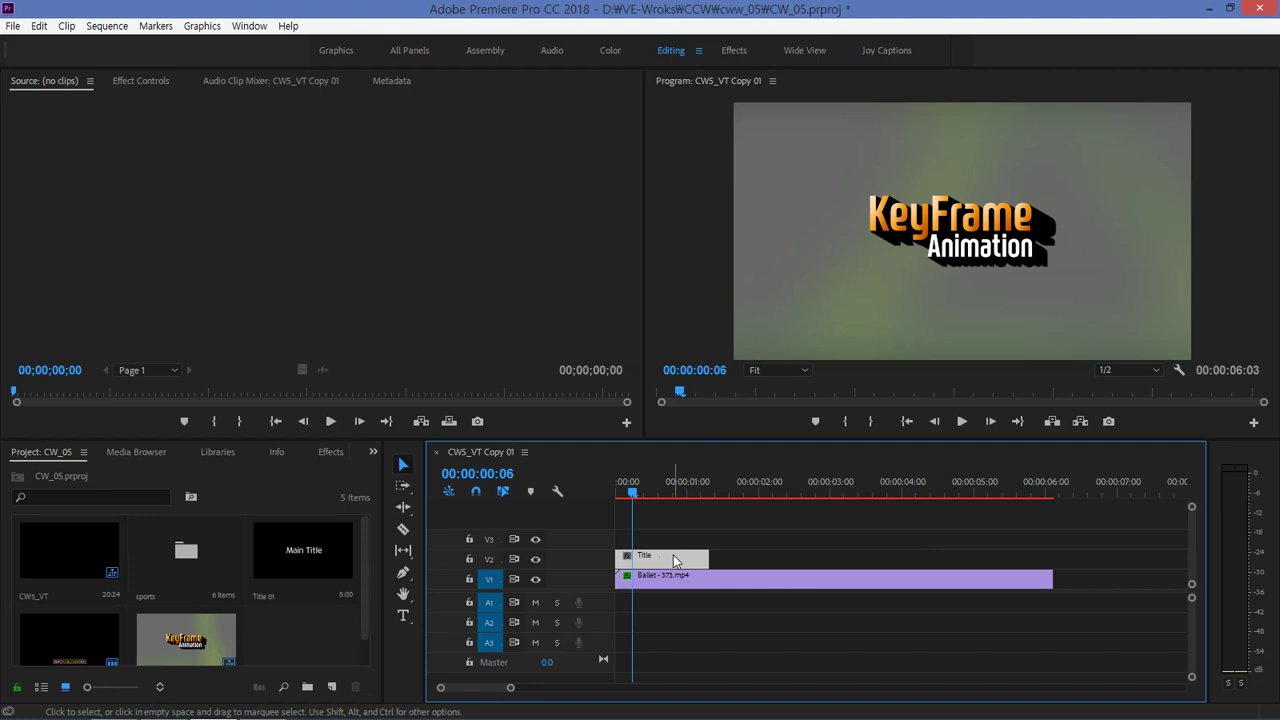
{"action": "mouse_move", "coordinate": [632, 488]}
{"action": "left_mouse_down"}
{"action": "mouse_move", "coordinate": [1000, 488]}
{"action": "mouse_move", "coordinate": [681, 508]}
{"action": "left_mouse_up"}
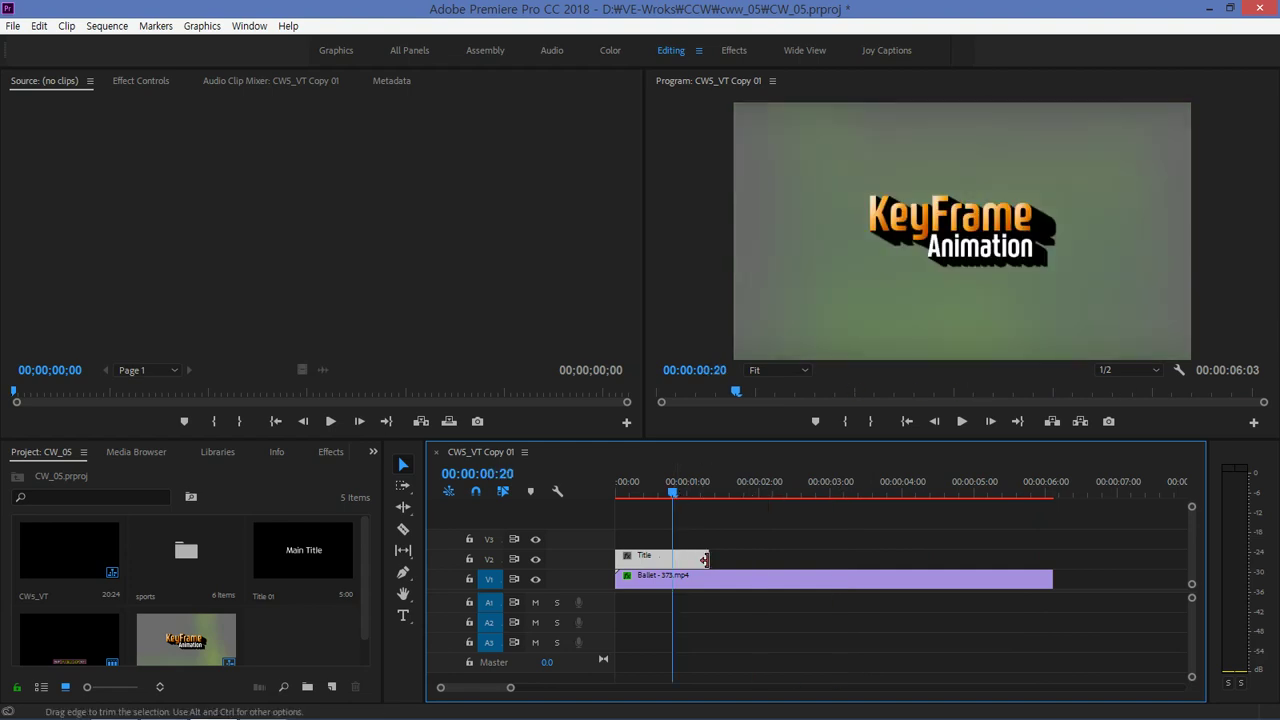
{"action": "left_click_drag", "start_coordinate": [708, 557], "coordinate": [1043, 556]}
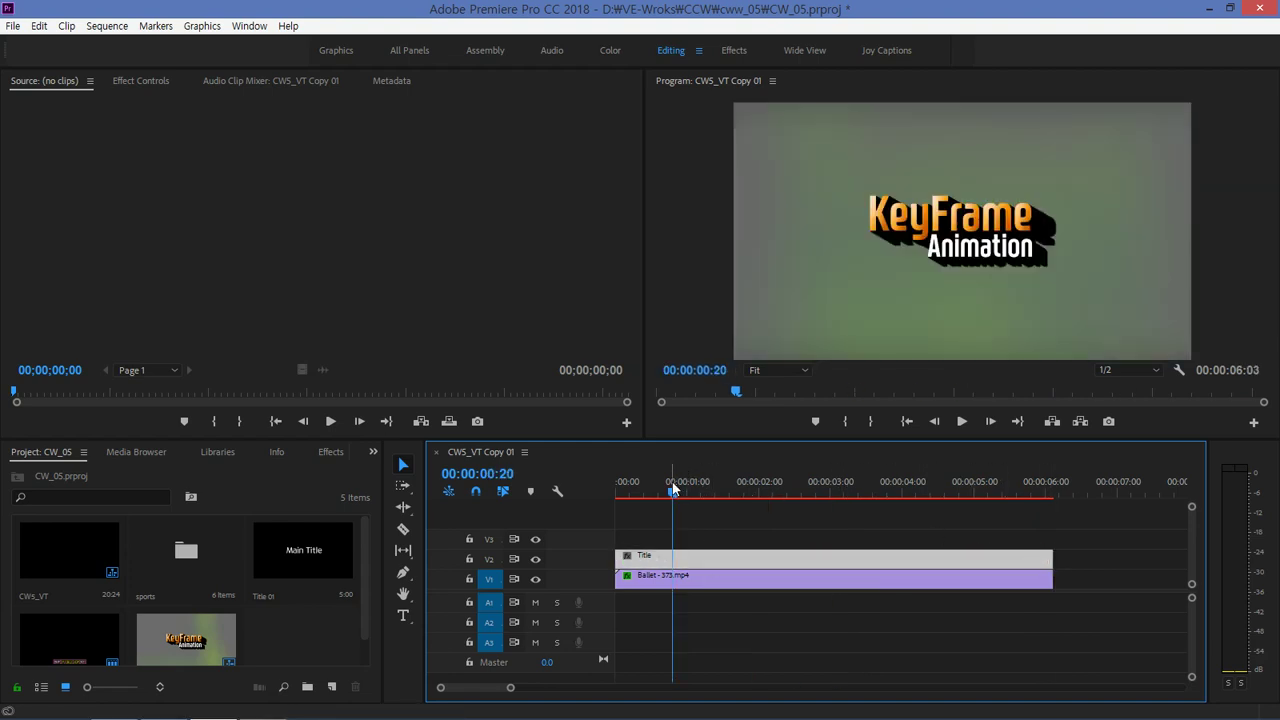
{"action": "mouse_move", "coordinate": [674, 492]}
{"action": "left_mouse_down"}
{"action": "mouse_move", "coordinate": [604, 491]}
{"action": "mouse_move", "coordinate": [645, 496]}
{"action": "left_mouse_up"}
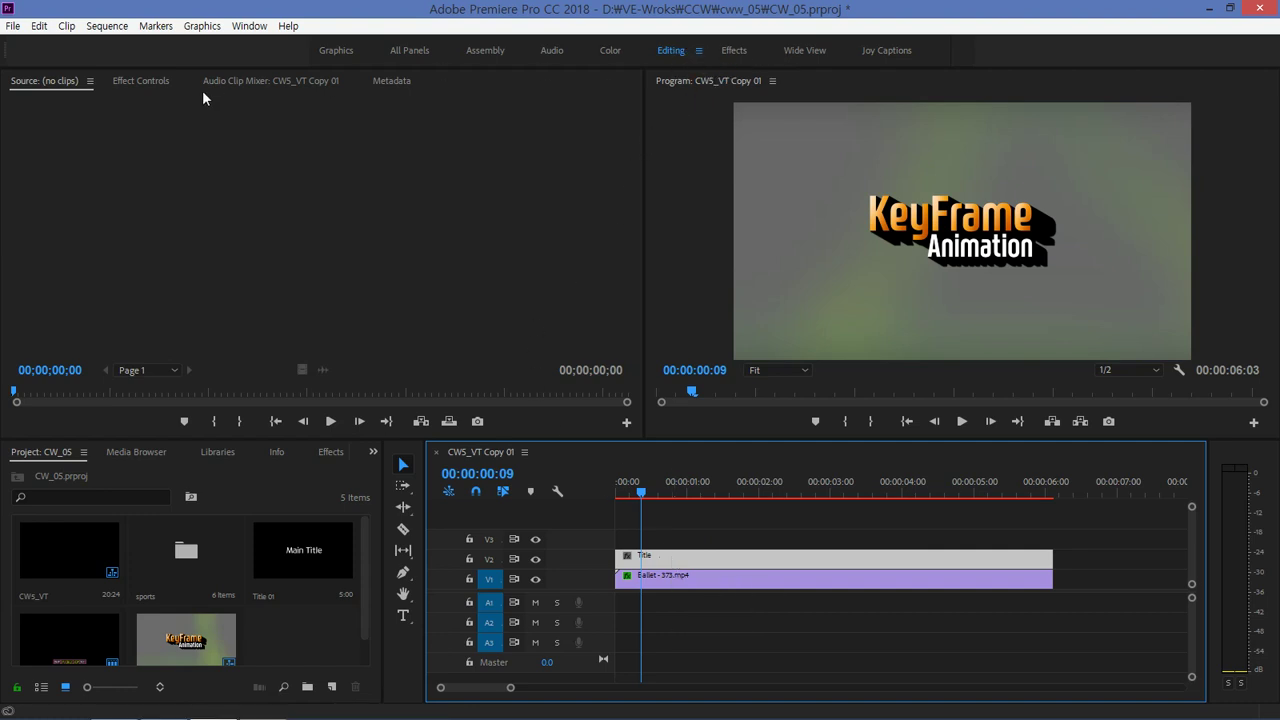
Step: Show the Title clip in Effect Controls, with Motion at Position 640, 360 and Scale 100
{"action": "left_click", "coordinate": [152, 87]}
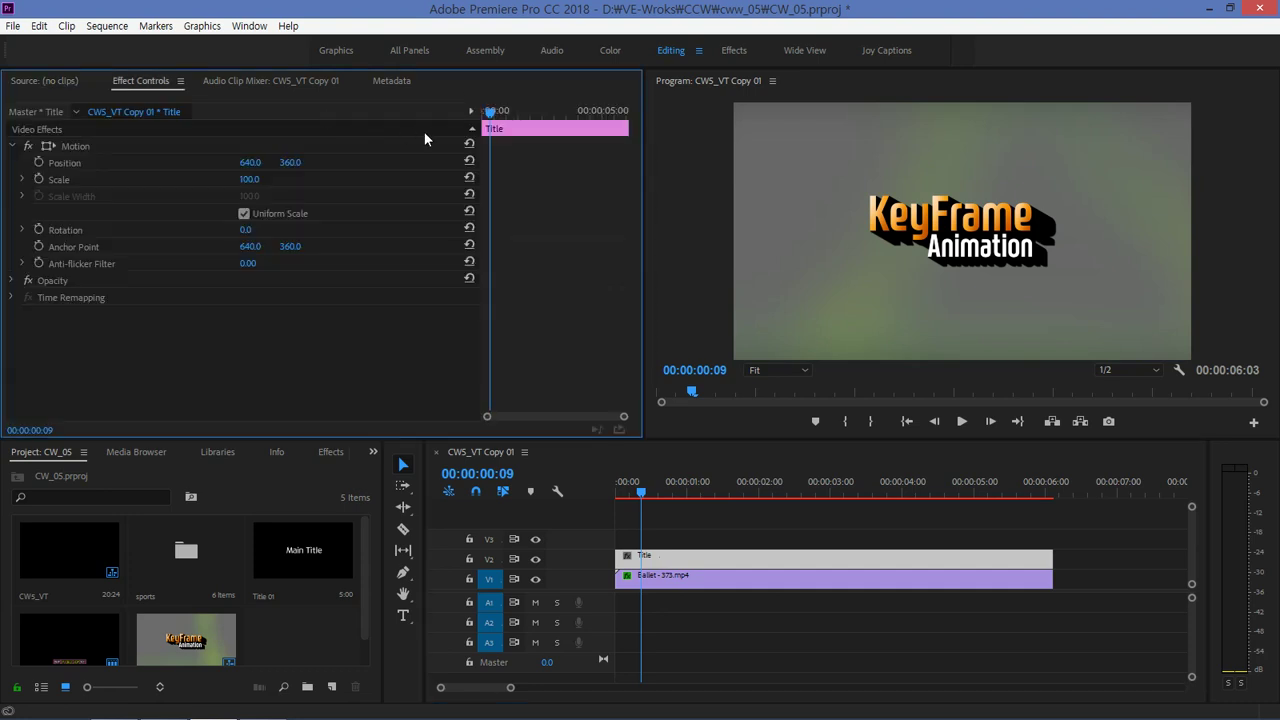
{"action": "left_click", "coordinate": [682, 560]}
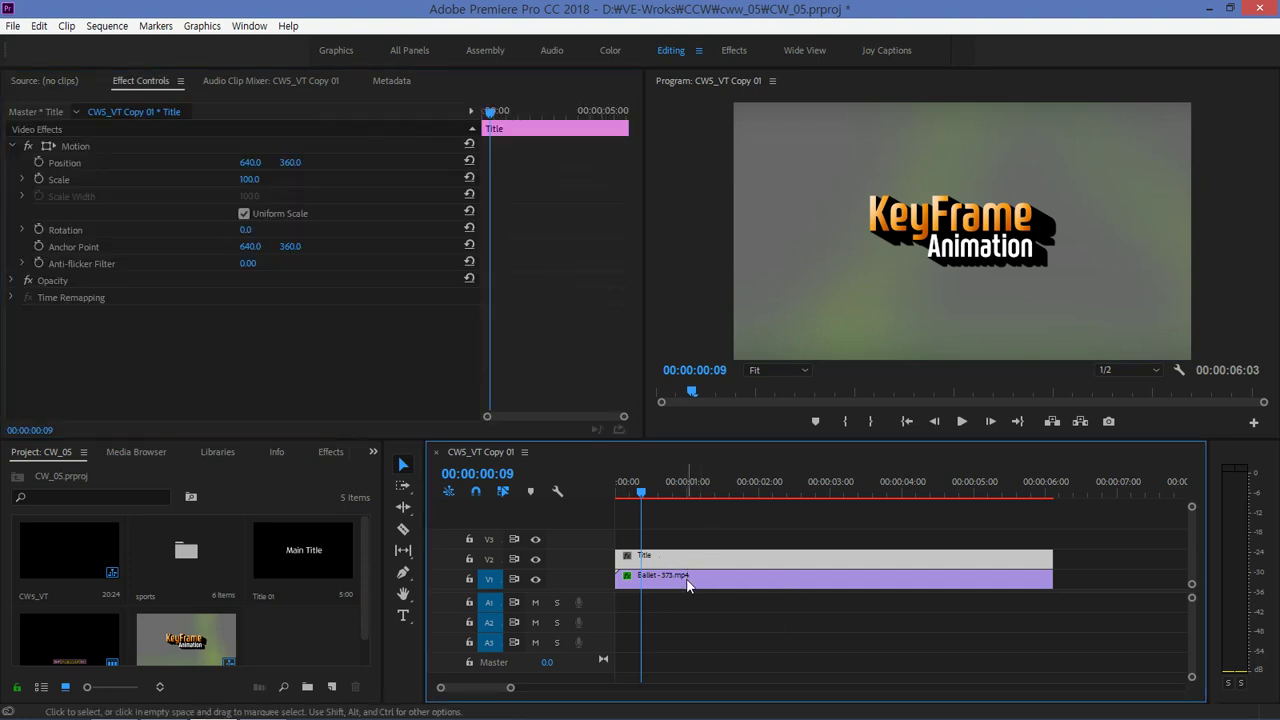
{"action": "left_click", "coordinate": [687, 584]}
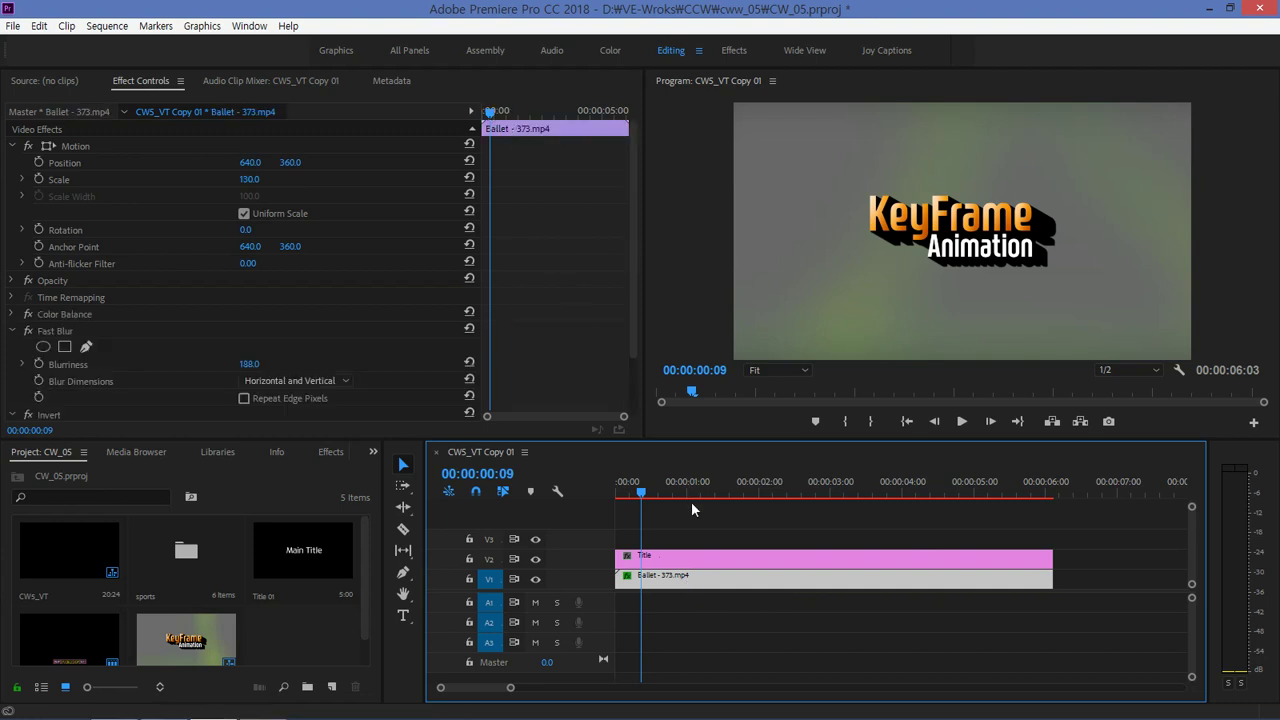
{"action": "left_click", "coordinate": [690, 560]}
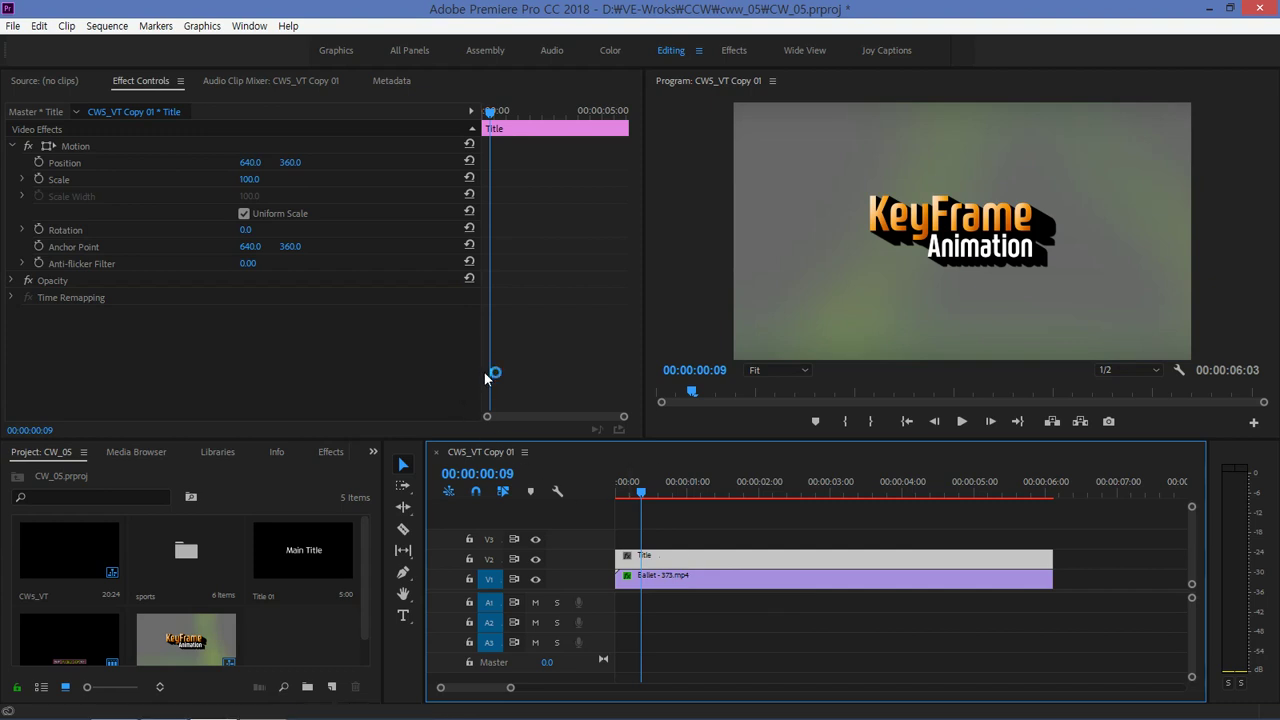
Step: Widen the Effect Controls keyframe timeline and collapse, then re-expand, the Motion properties
{"action": "left_click", "coordinate": [453, 369]}
{"action": "left_click_drag", "start_coordinate": [453, 369], "coordinate": [440, 373]}
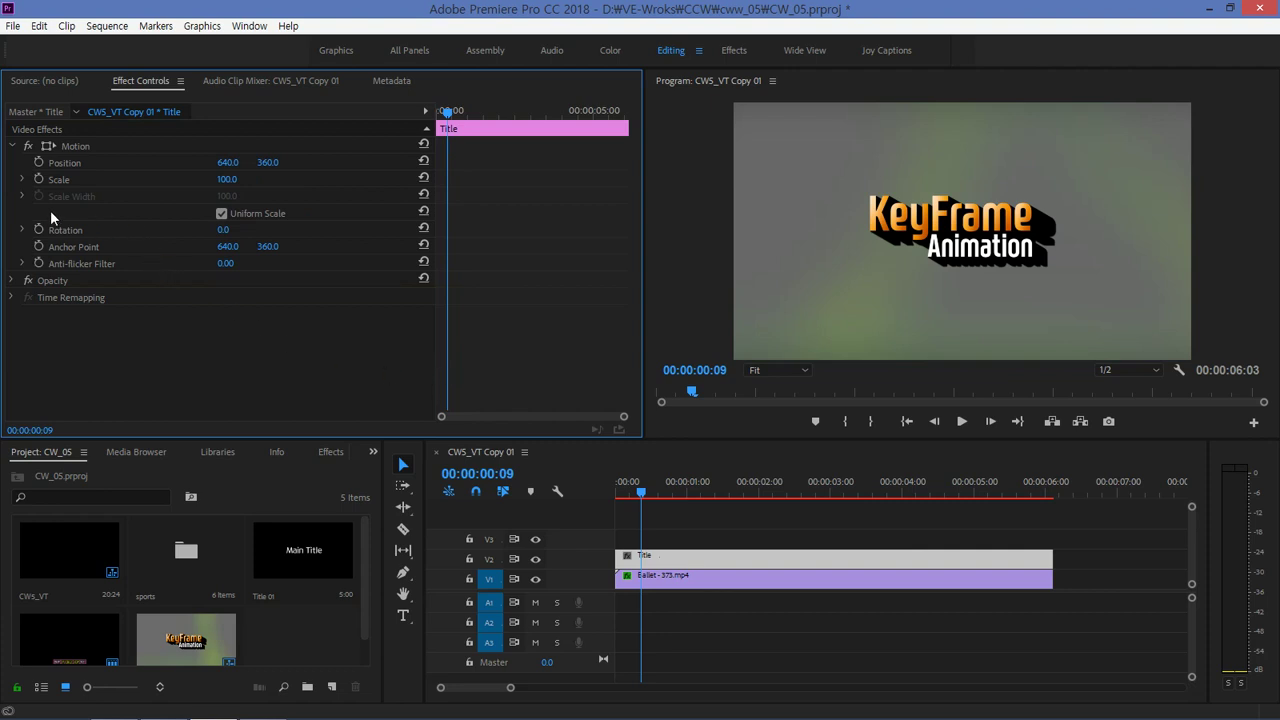
{"action": "left_click", "coordinate": [13, 147]}
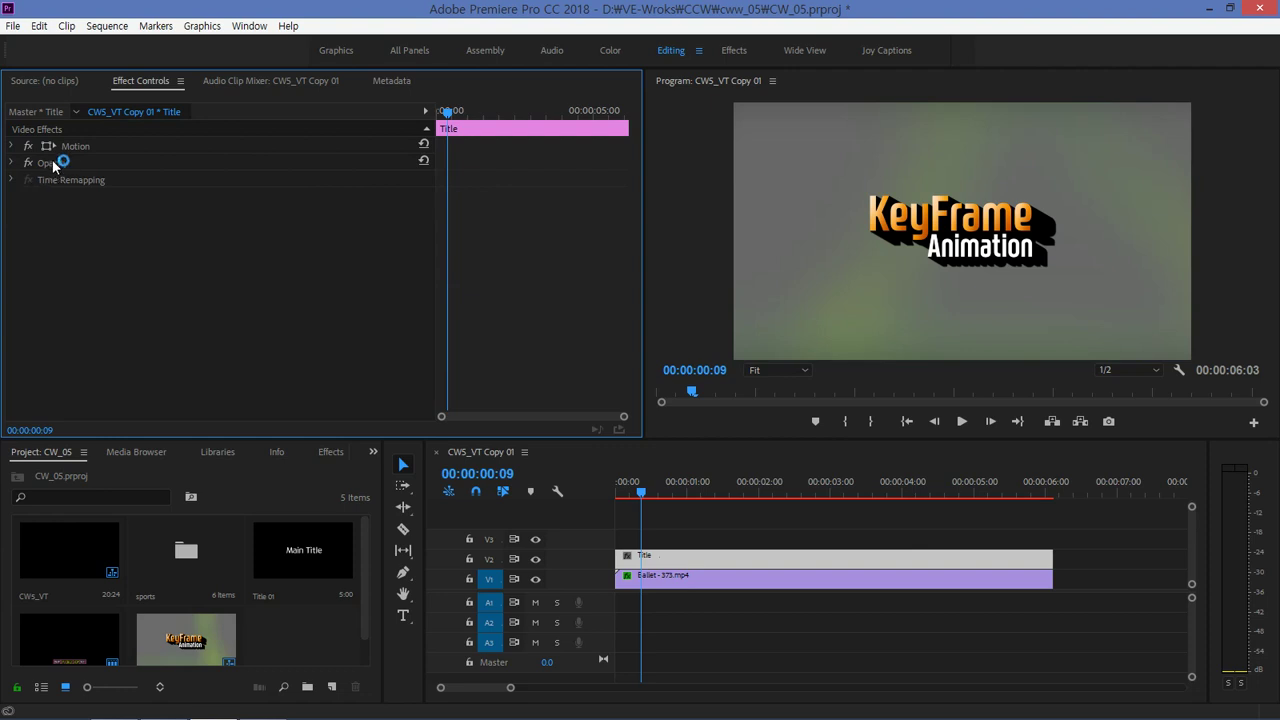
{"action": "left_click", "coordinate": [12, 147]}
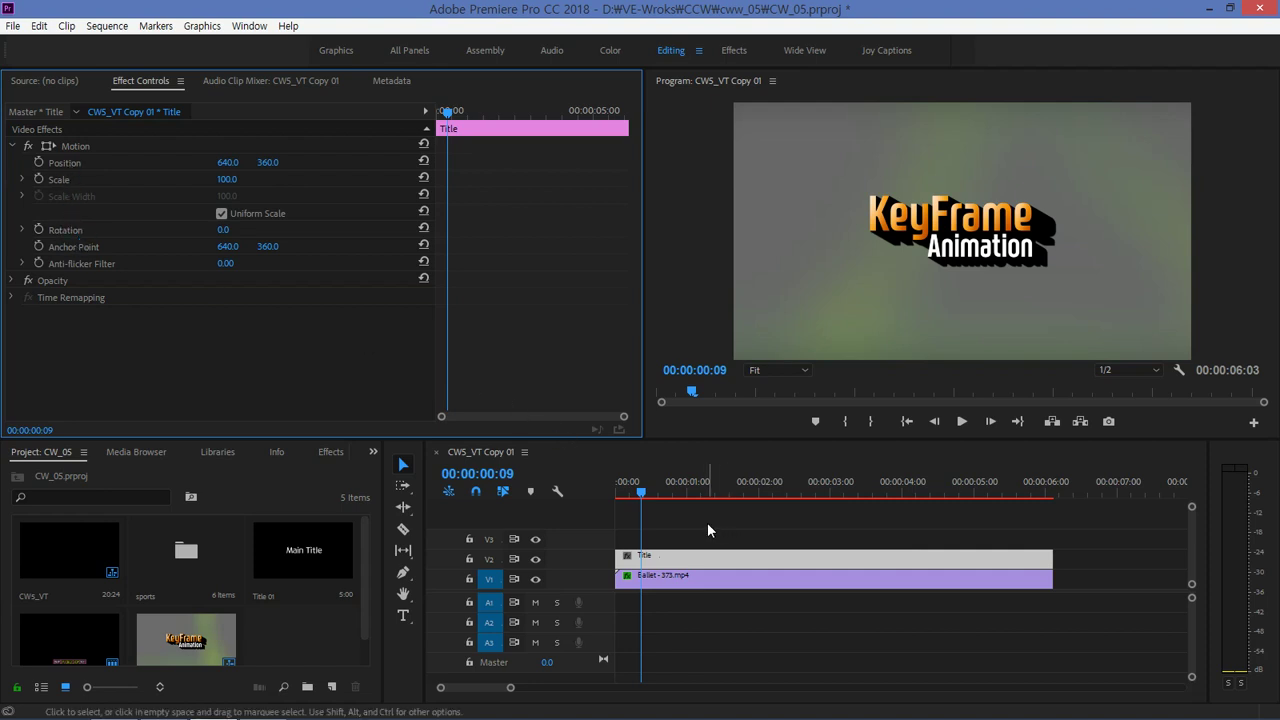
Step: Move the playhead to 00:00:01:10
{"action": "left_click", "coordinate": [649, 490]}
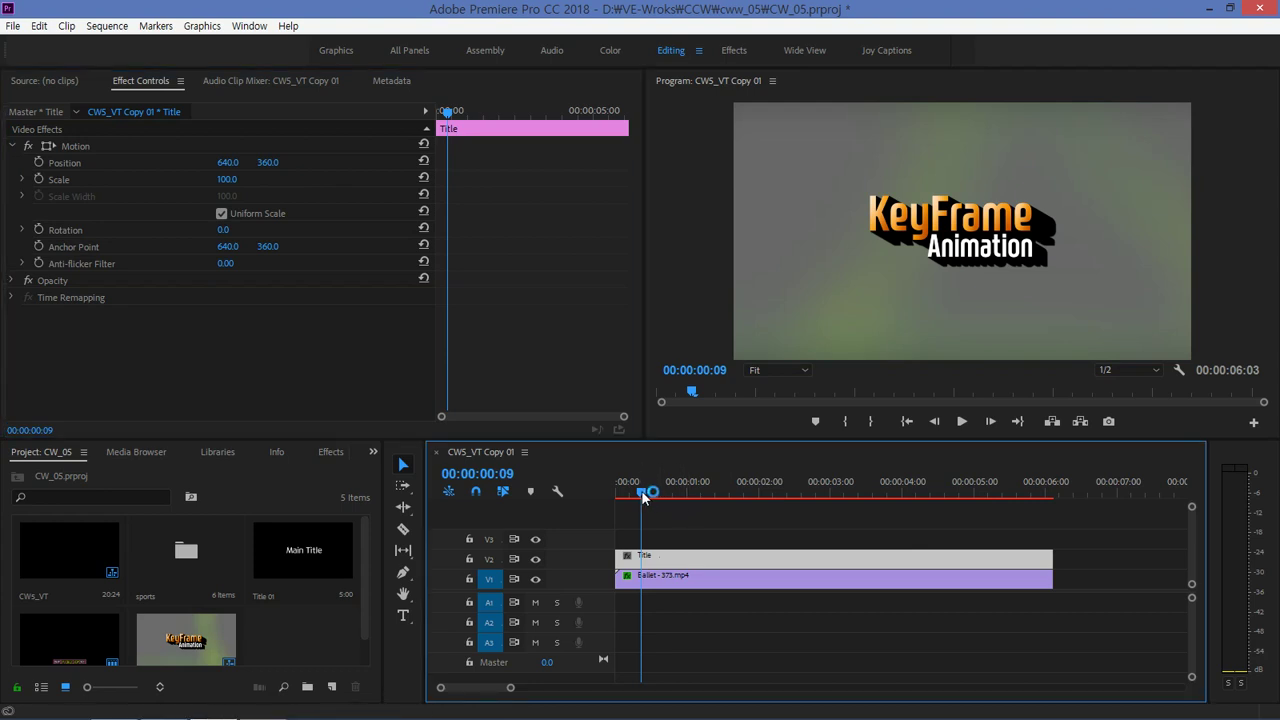
{"action": "left_click_drag", "start_coordinate": [649, 490], "coordinate": [594, 488]}
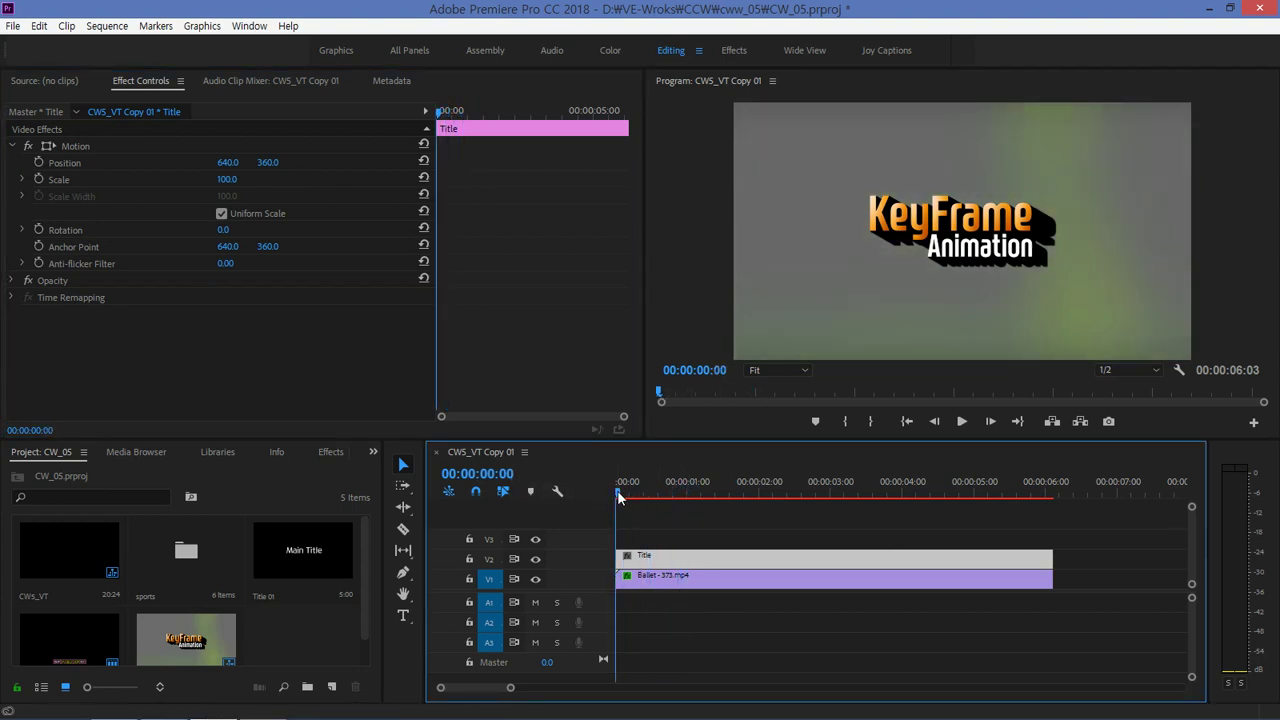
{"action": "left_click_drag", "start_coordinate": [619, 497], "coordinate": [713, 502]}
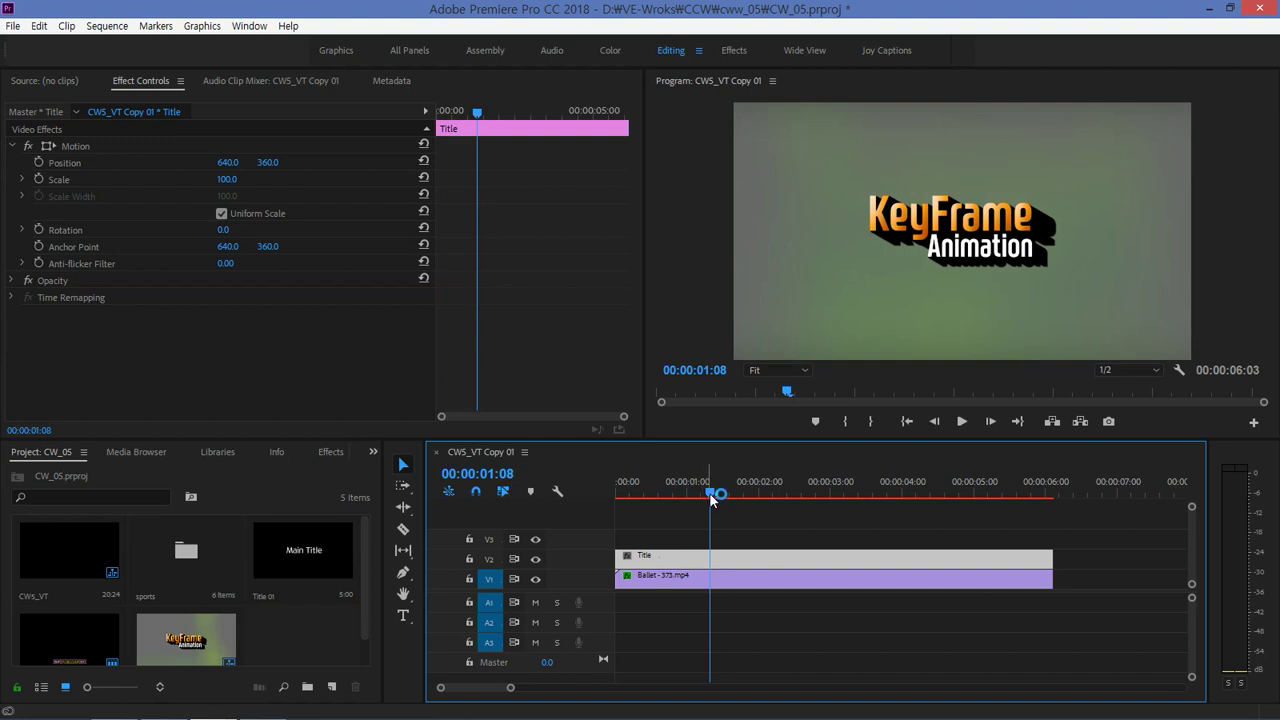
{"action": "left_click_drag", "start_coordinate": [710, 494], "coordinate": [716, 494]}
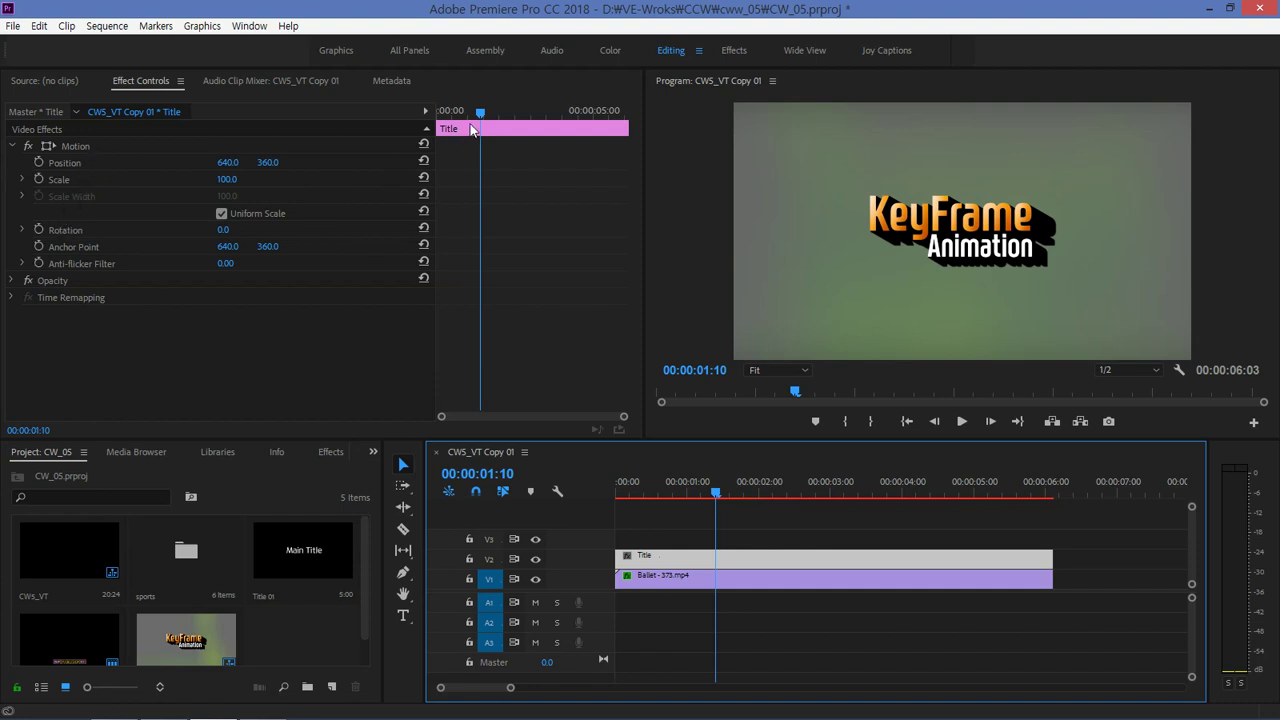
Step: Enable Position keyframing at 00:00:01:10 and add a Position keyframe at 00:00:00:01
{"action": "left_click", "coordinate": [40, 164]}
{"action": "left_click", "coordinate": [39, 163]}
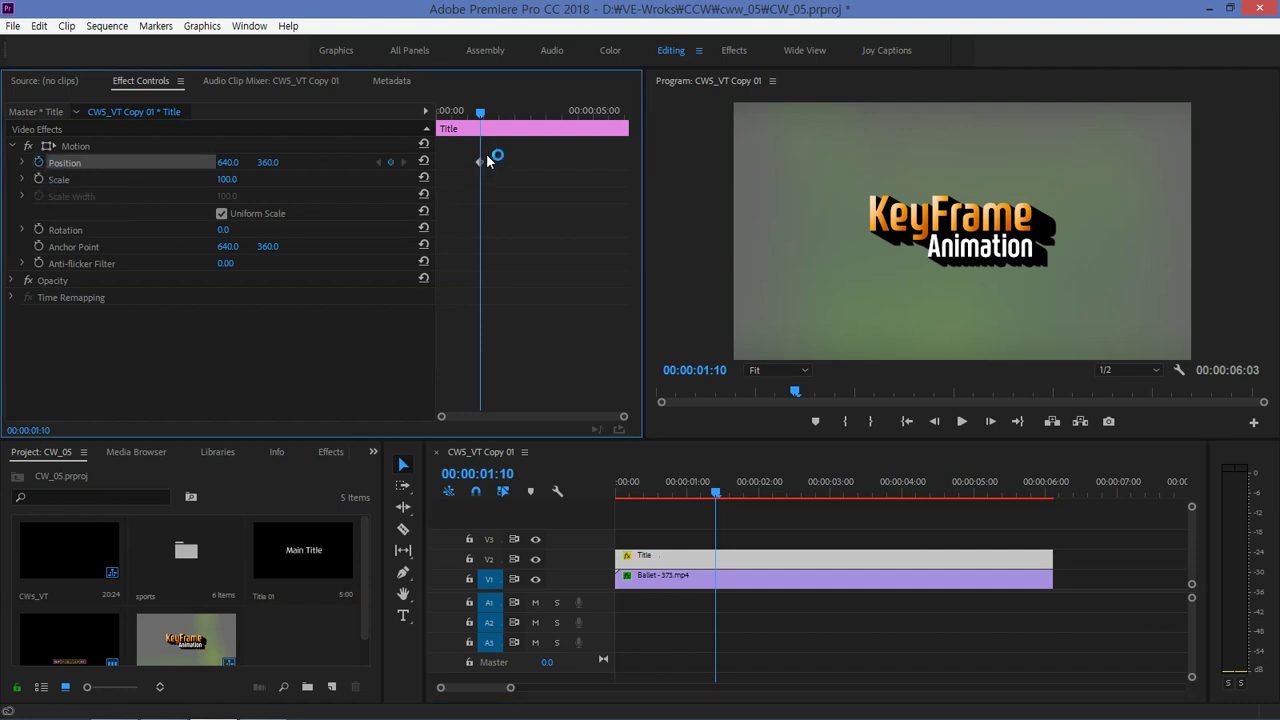
{"action": "left_click_drag", "start_coordinate": [487, 161], "coordinate": [472, 172]}
{"action": "left_click_drag", "start_coordinate": [480, 112], "coordinate": [438, 118]}
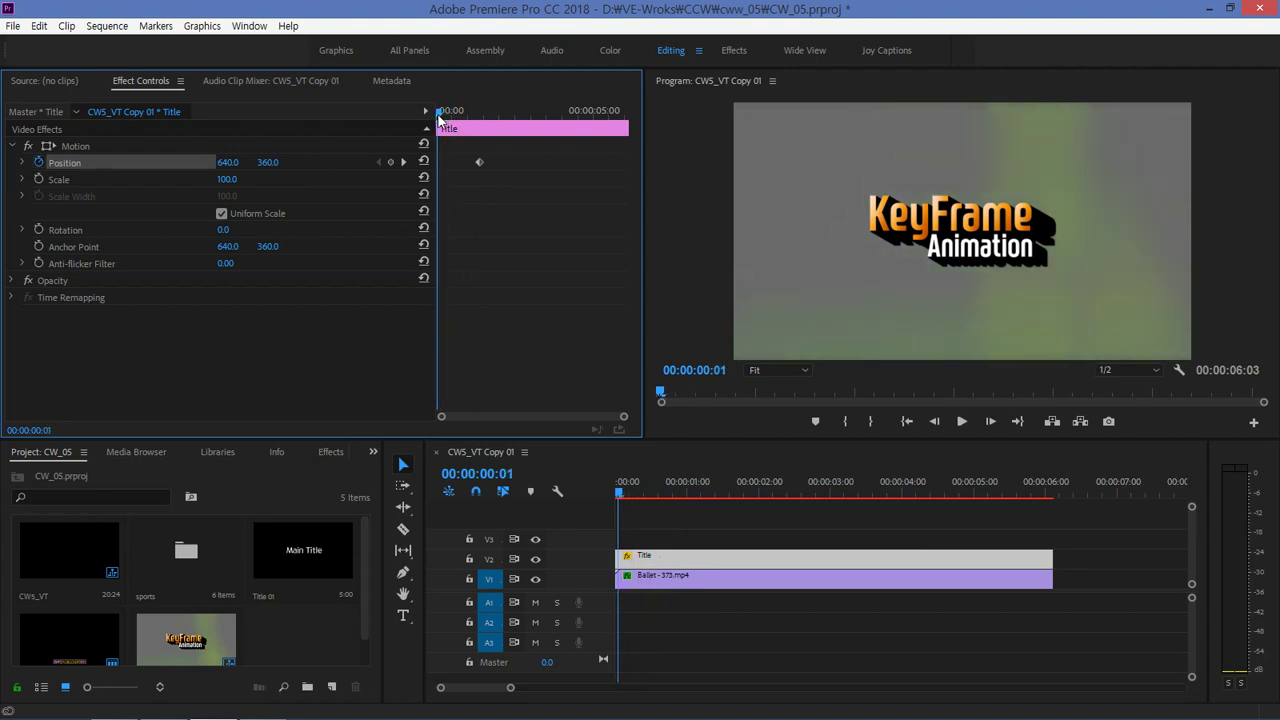
{"action": "left_click", "coordinate": [391, 162]}
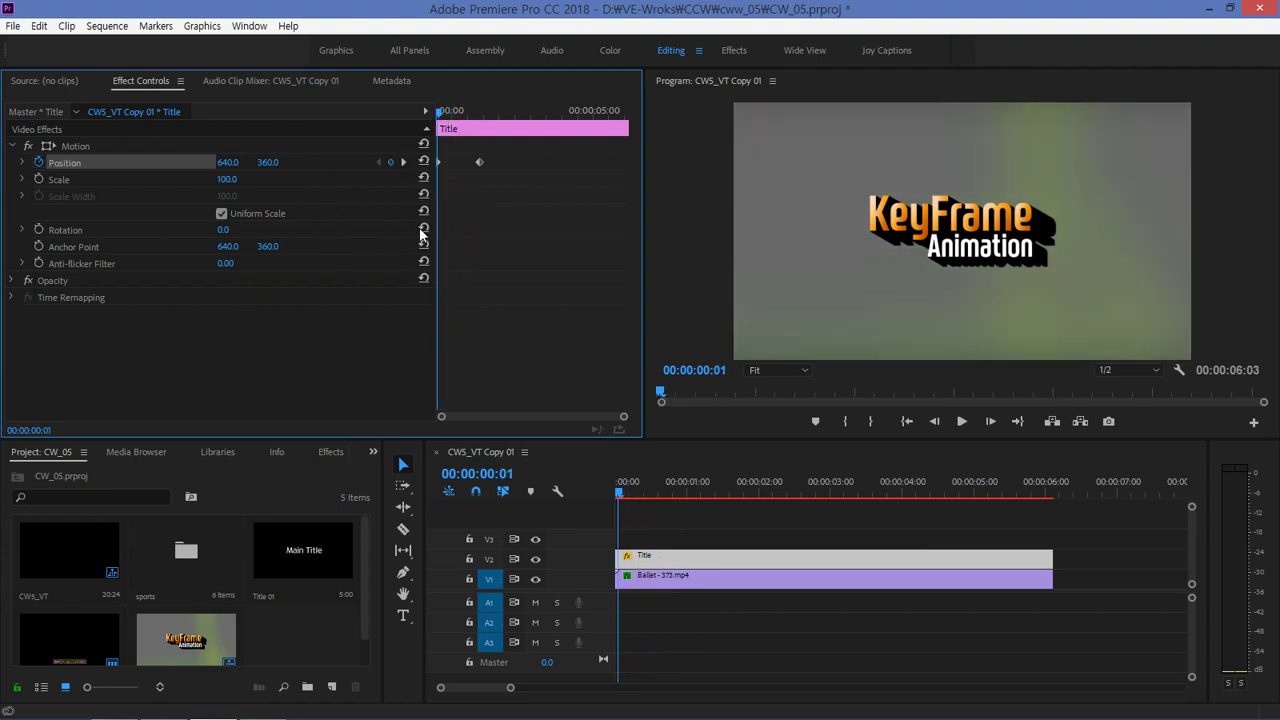
Step: Add Position keyframes at 00:00:04:08 and 00:00:05:24
{"action": "left_click_drag", "start_coordinate": [441, 116], "coordinate": [577, 118]}
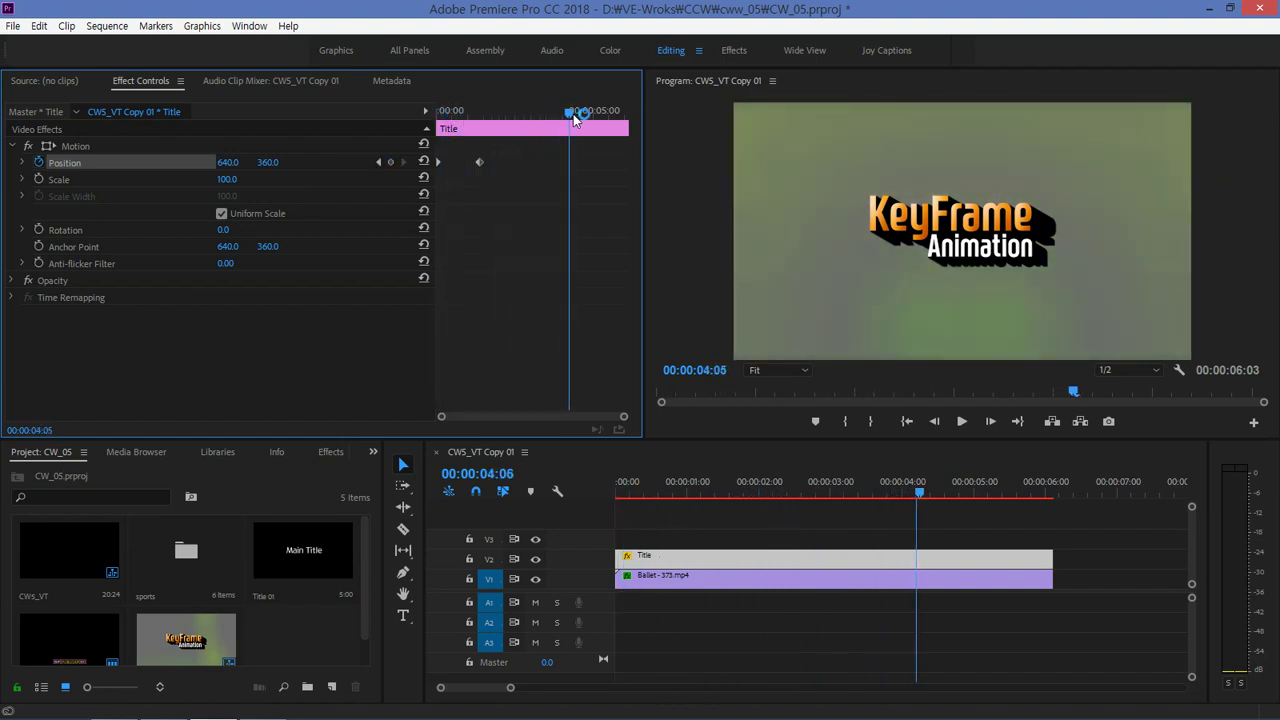
{"action": "left_click_drag", "start_coordinate": [643, 177], "coordinate": [674, 177]}
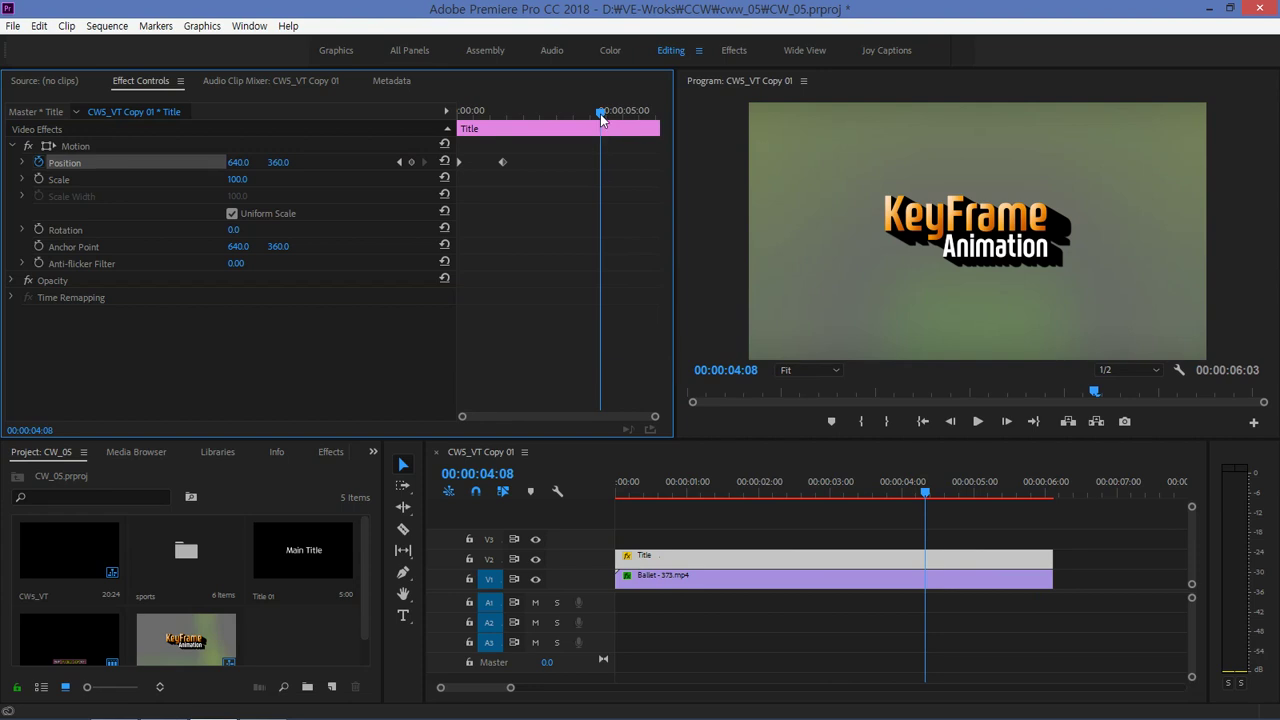
{"action": "left_click", "coordinate": [411, 162]}
{"action": "left_click_drag", "start_coordinate": [601, 113], "coordinate": [657, 115]}
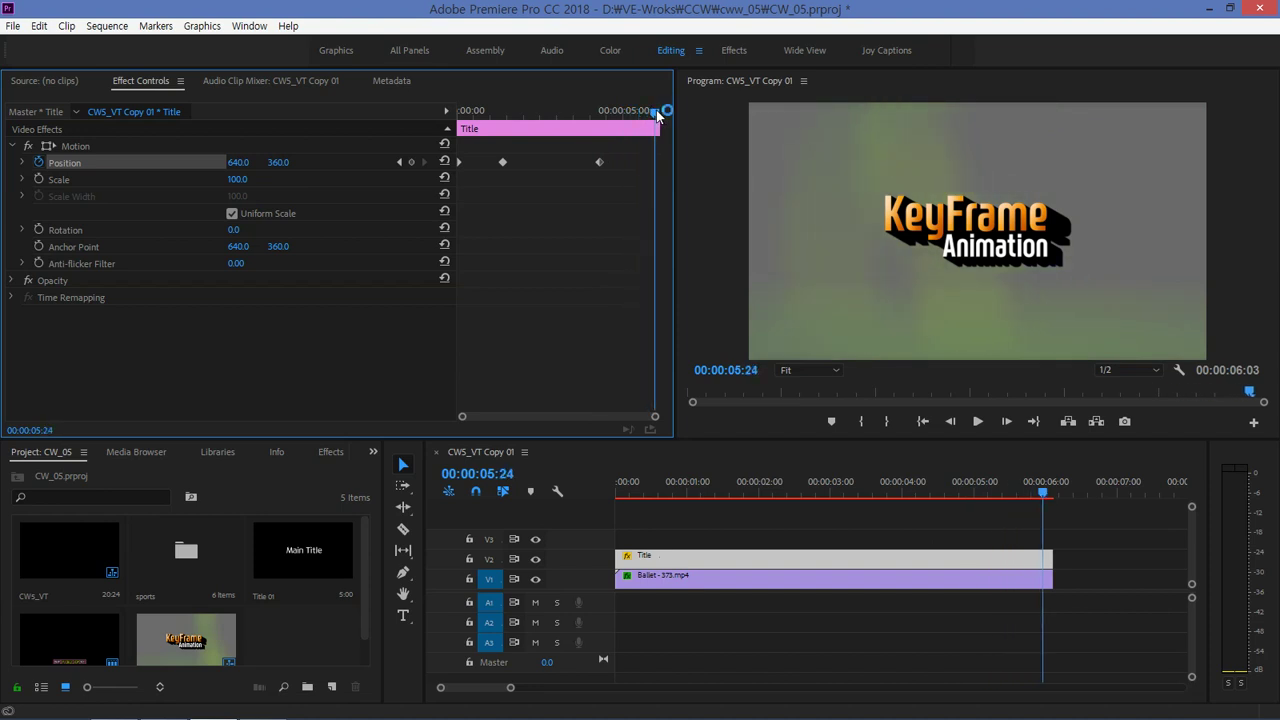
{"action": "left_click", "coordinate": [412, 162]}
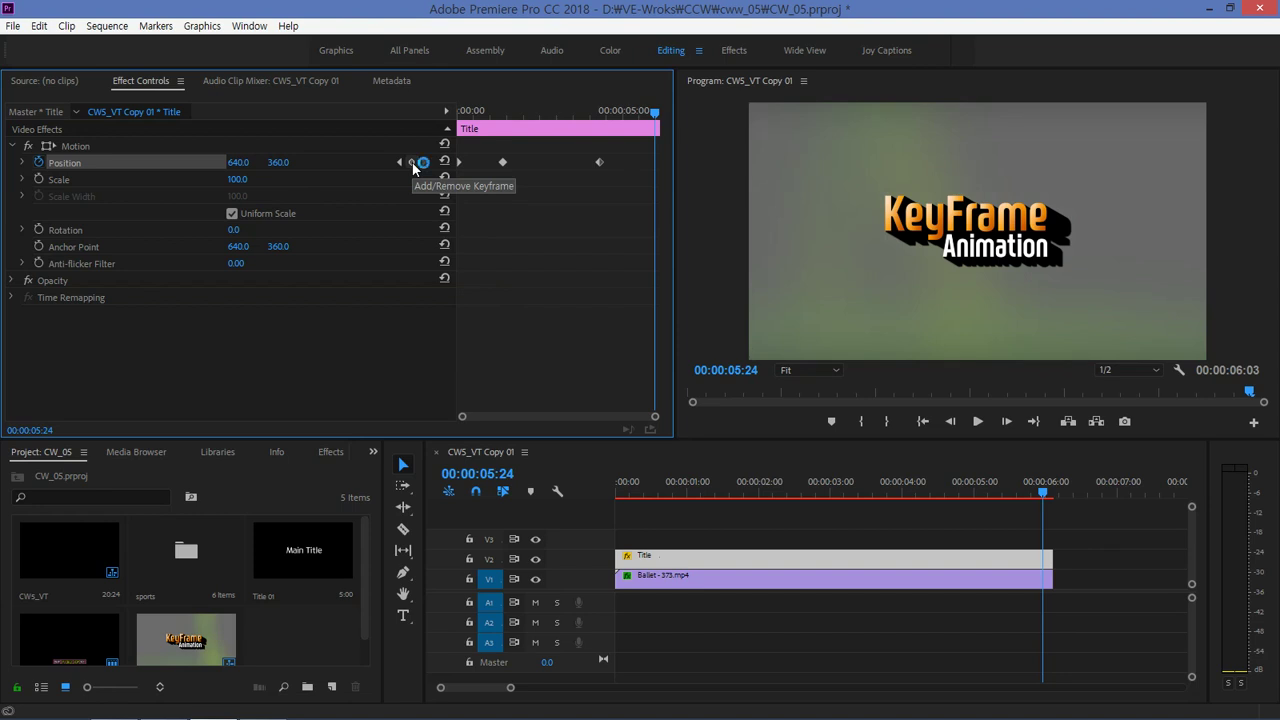
{"action": "left_click", "coordinate": [412, 163]}
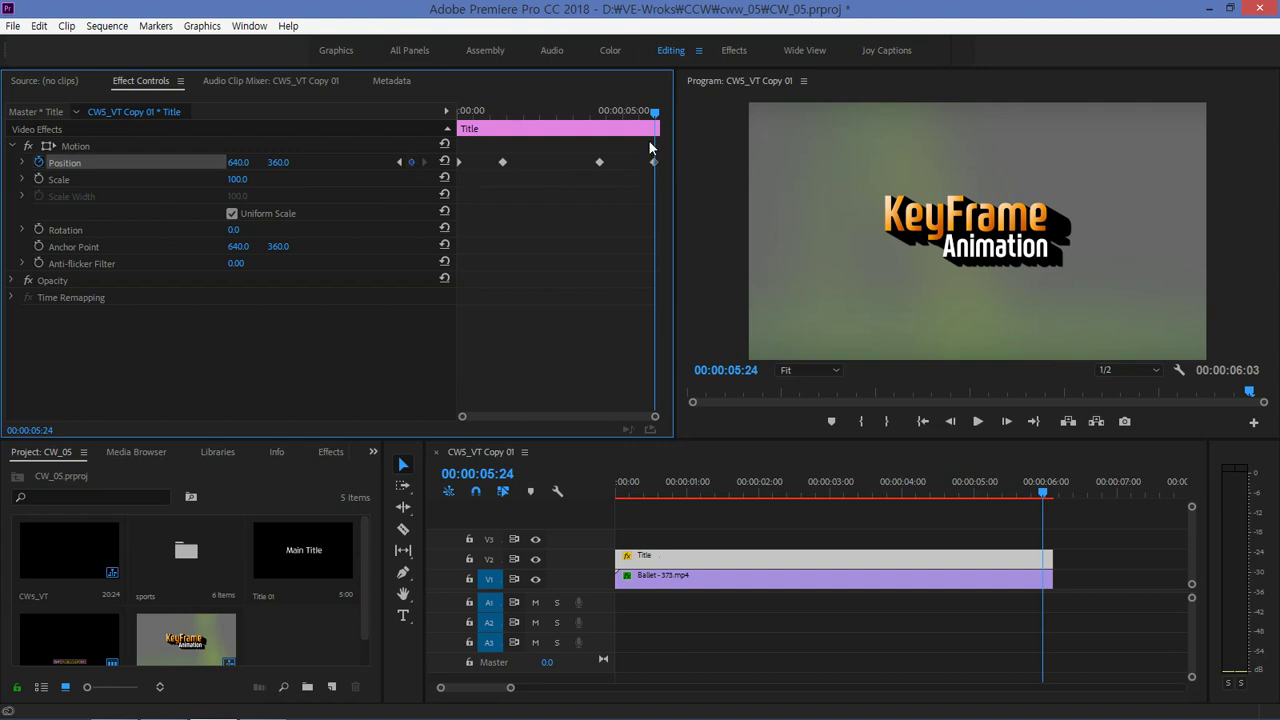
{"action": "left_click_drag", "start_coordinate": [656, 112], "coordinate": [483, 115]}
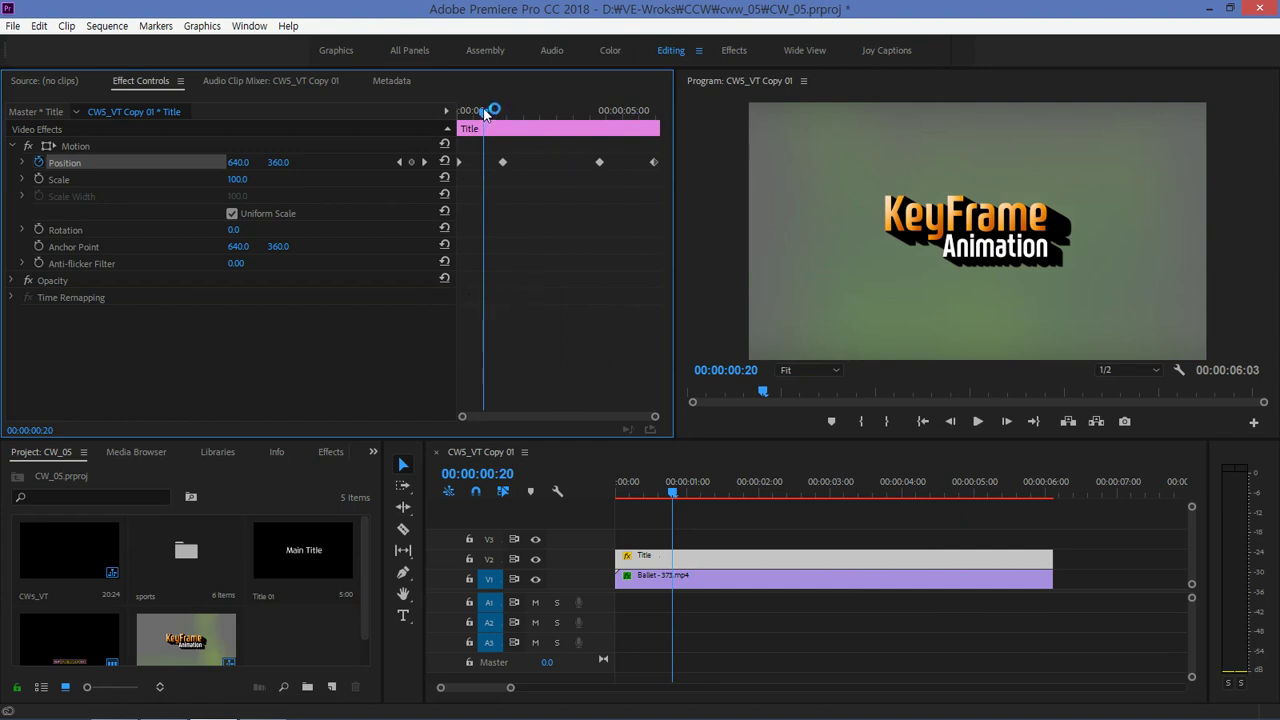
{"action": "left_click_drag", "start_coordinate": [483, 112], "coordinate": [518, 112]}
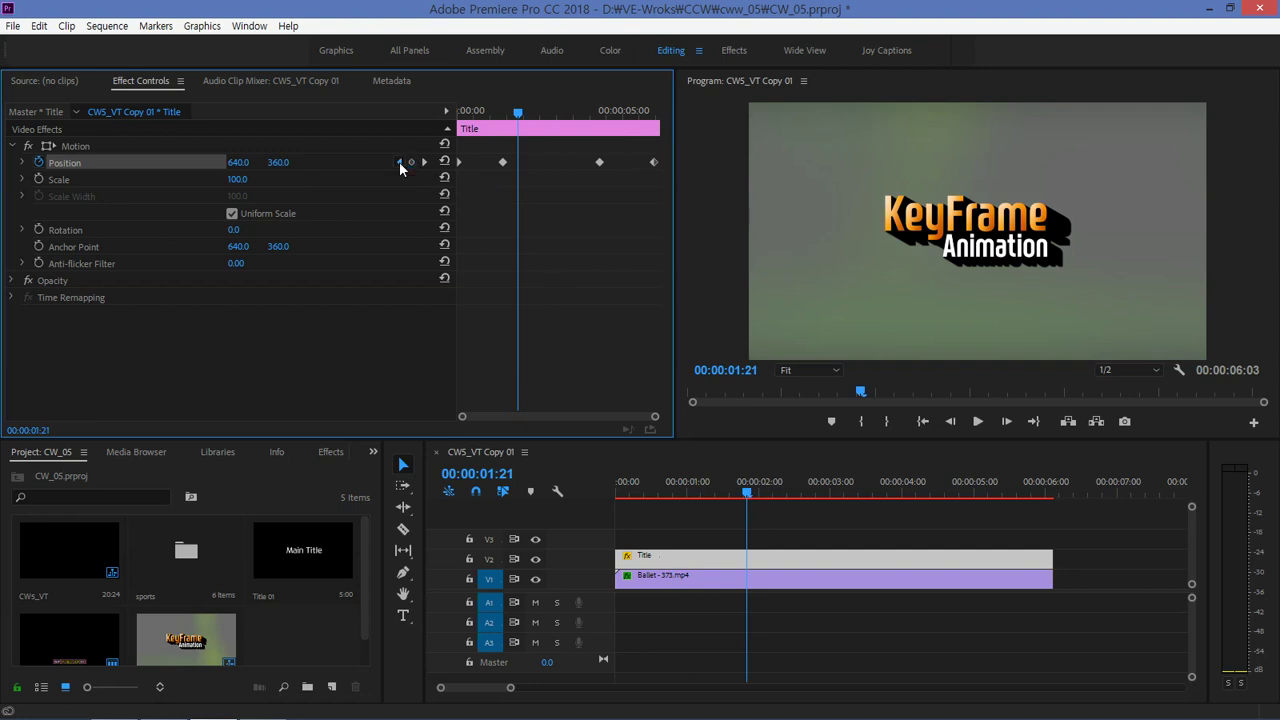
{"action": "left_click", "coordinate": [399, 162]}
{"action": "left_click", "coordinate": [399, 162]}
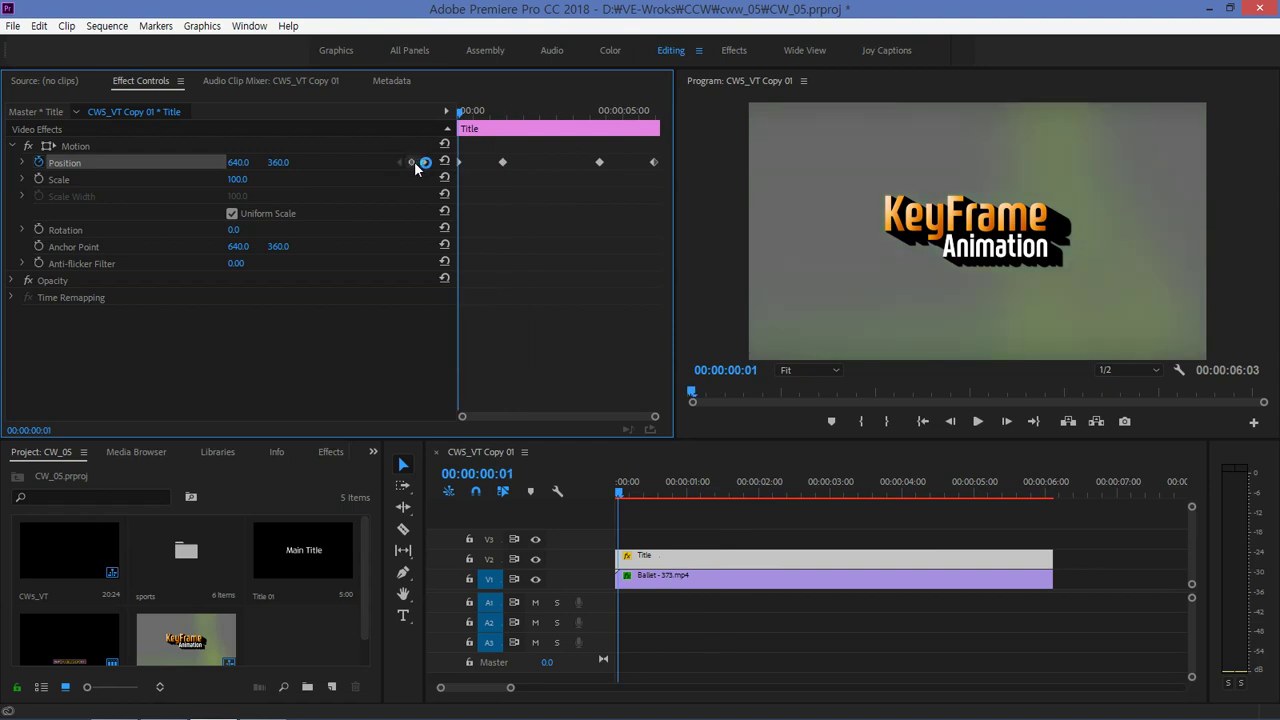
{"action": "left_click_drag", "start_coordinate": [461, 111], "coordinate": [476, 113]}
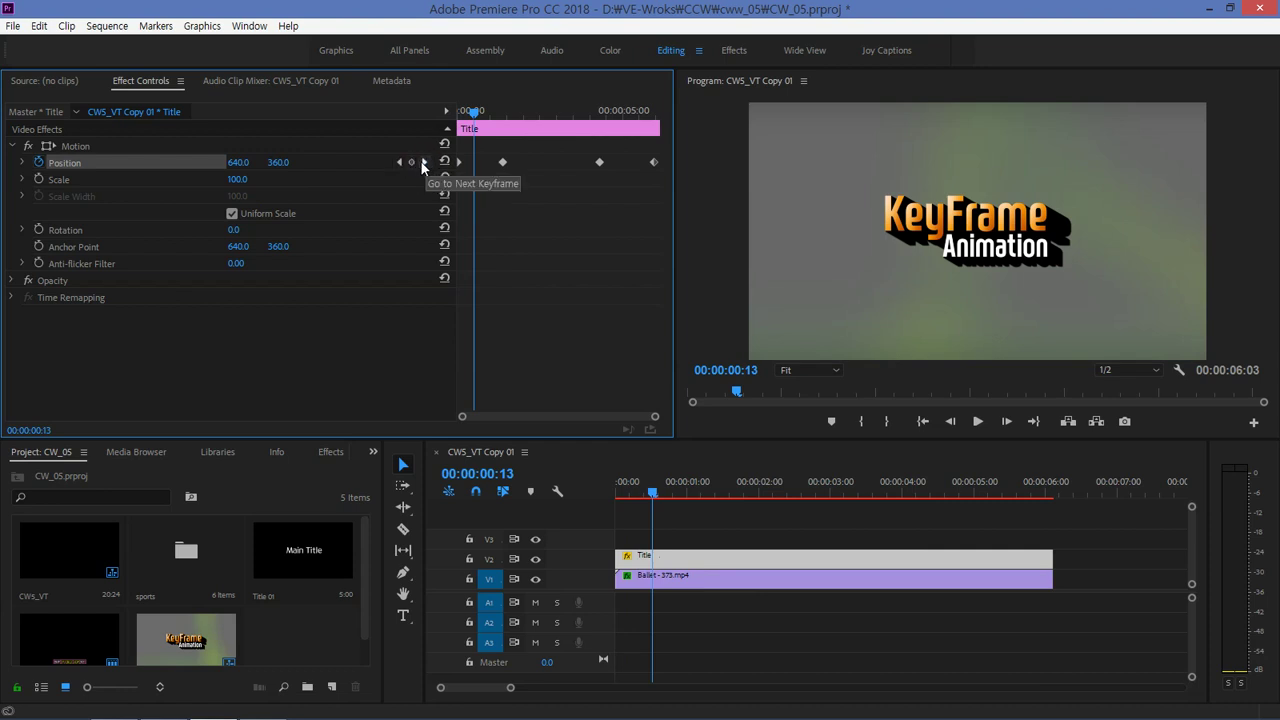
{"action": "left_click", "coordinate": [399, 162]}
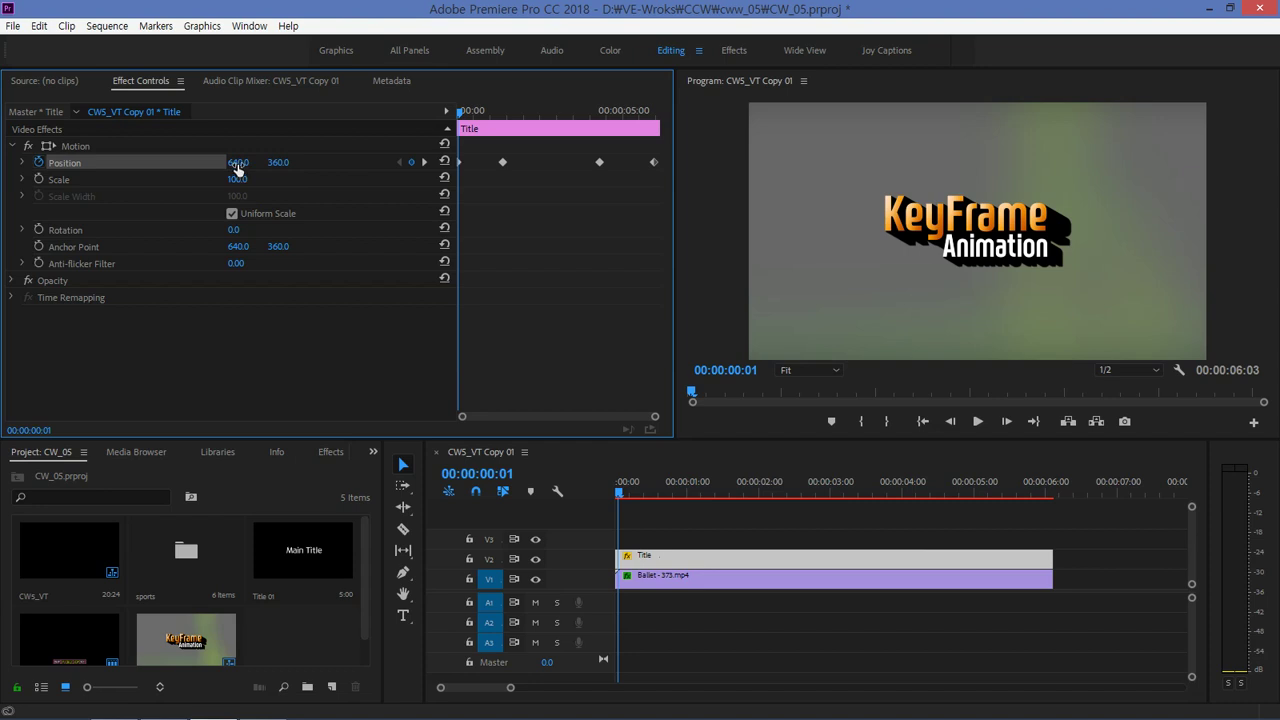
Step: Scrub the first keyframe's Position X to 1527, leaving Y at 360
{"action": "left_click_drag", "start_coordinate": [238, 162], "coordinate": [494, 162]}
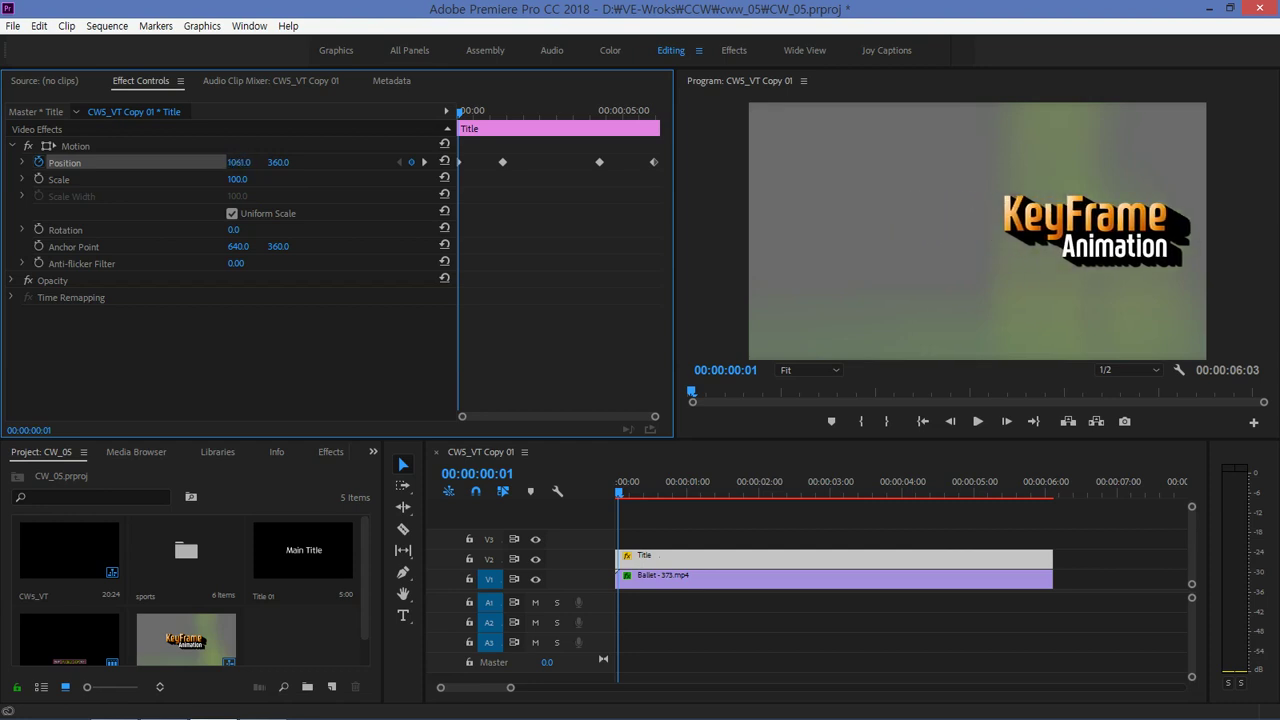
{"action": "left_click_drag", "start_coordinate": [494, 162], "coordinate": [1099, 162]}
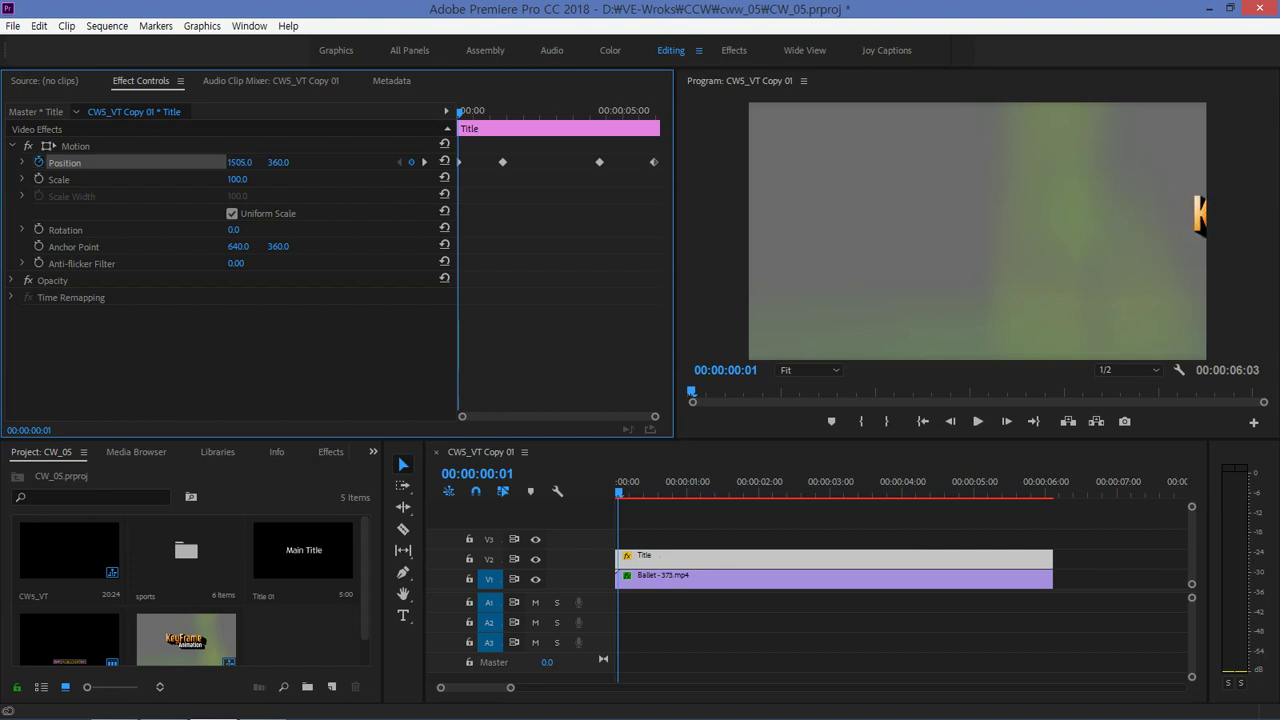
{"action": "left_click_drag", "start_coordinate": [239, 162], "coordinate": [249, 162]}
{"action": "left_click_drag", "start_coordinate": [240, 162], "coordinate": [247, 162]}
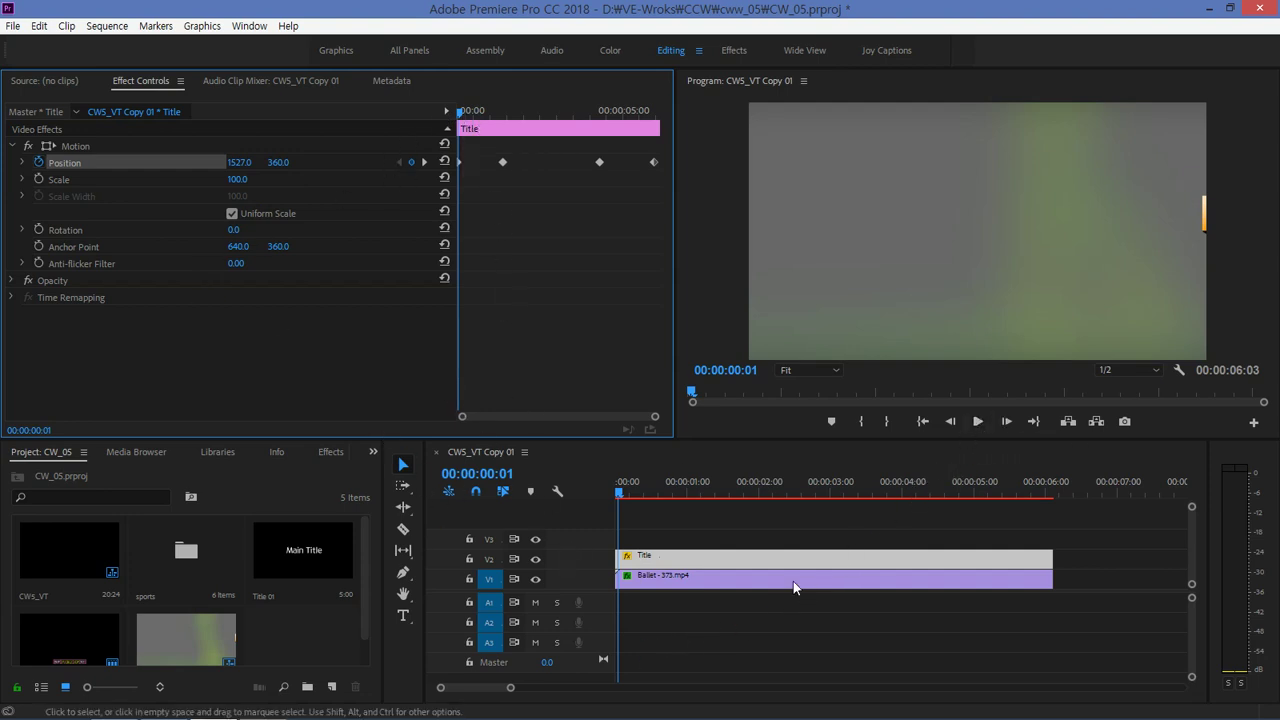
Step: Play back the title's slide-in from the right to check it
{"action": "key", "text": "space"}
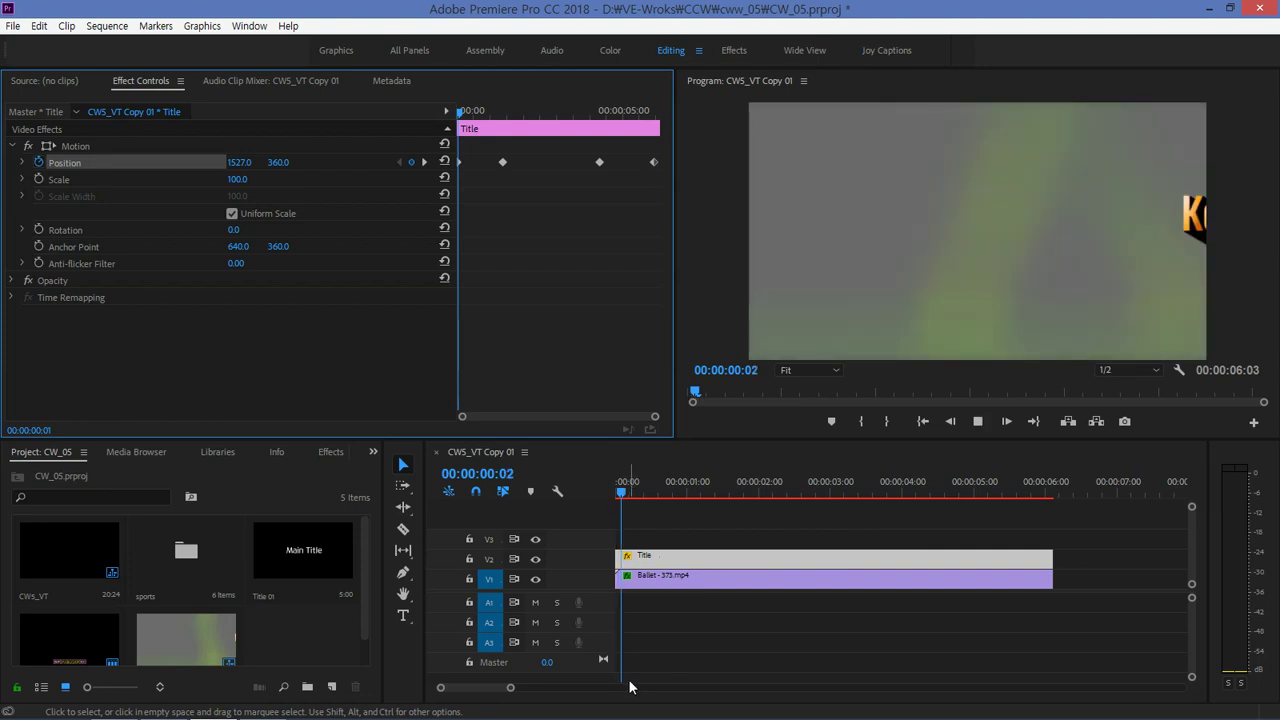
{"action": "key", "text": "space"}
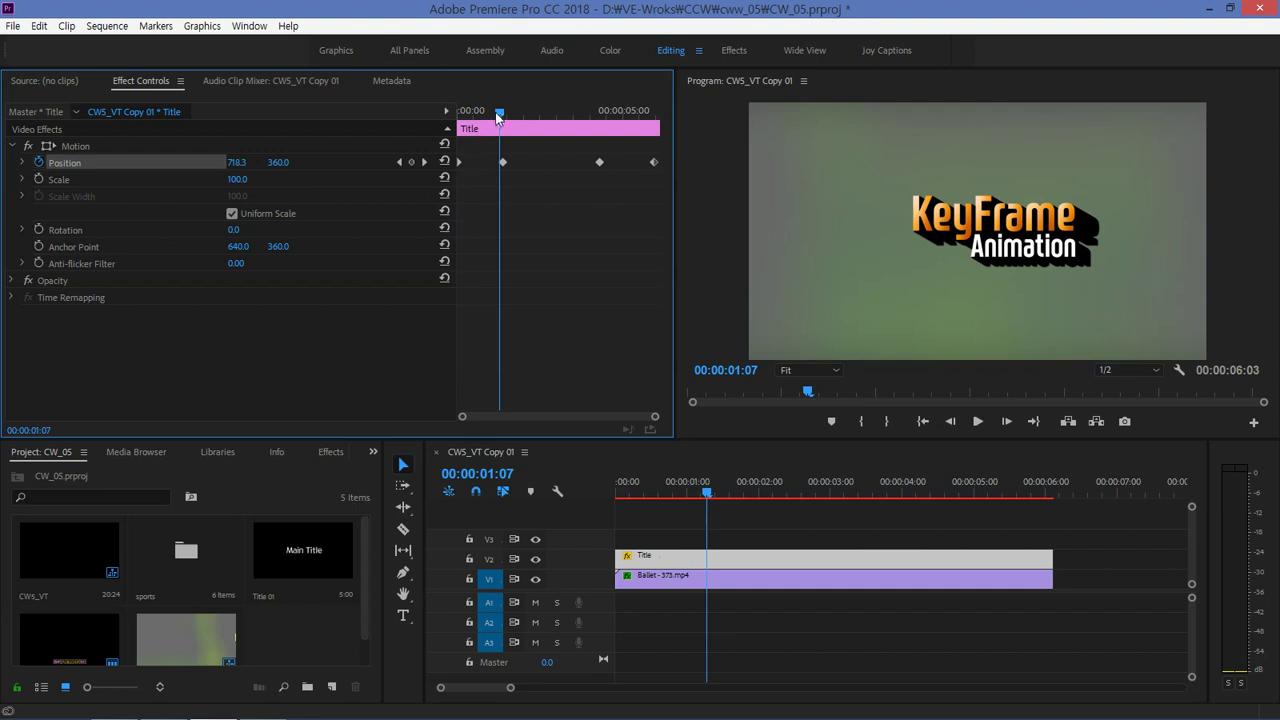
{"action": "left_click_drag", "start_coordinate": [500, 112], "coordinate": [465, 112]}
{"action": "key", "text": "space"}
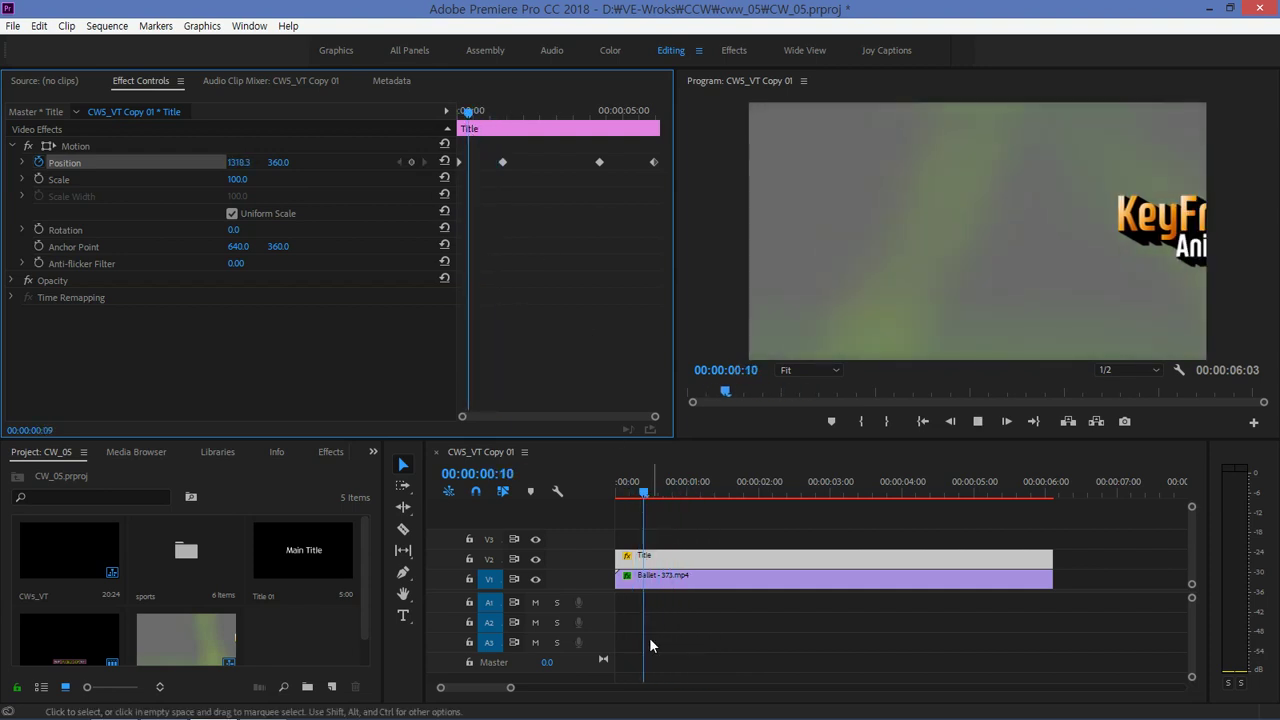
{"action": "key", "text": "space"}
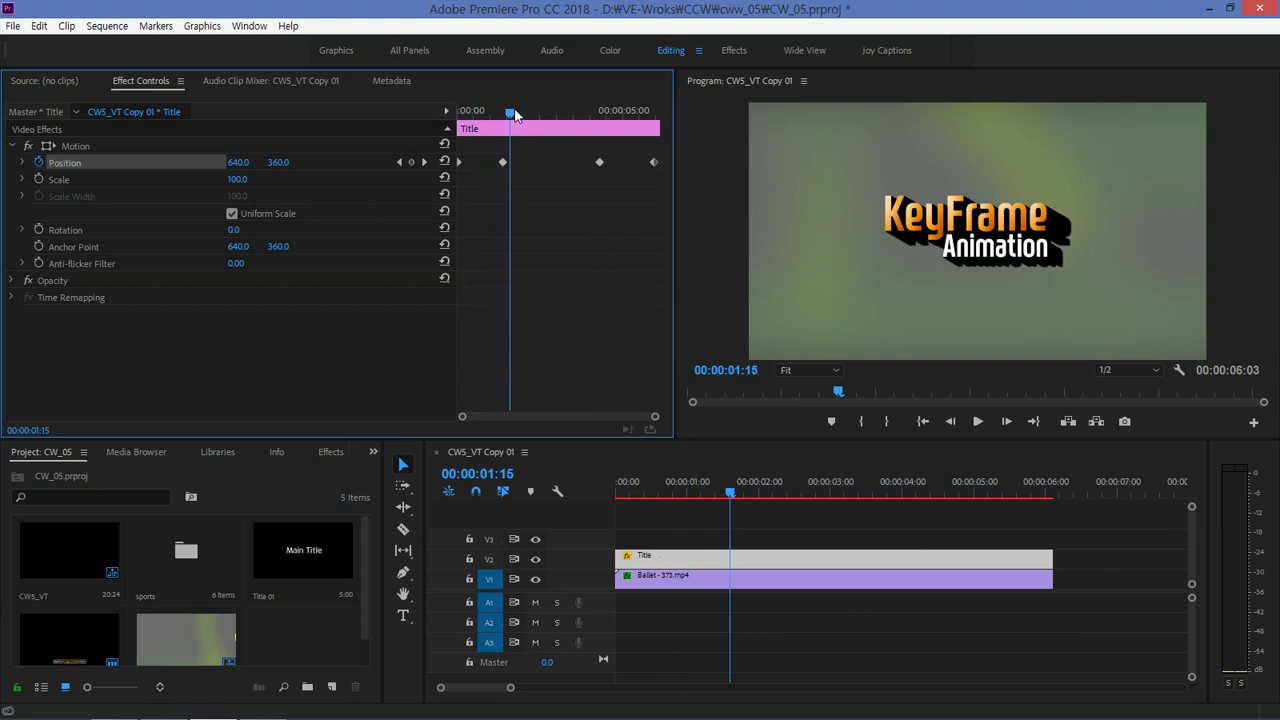
Step: Drag the later centred Position keyframe to the right so the title holds at 640, 360 longer
{"action": "left_click_drag", "start_coordinate": [513, 114], "coordinate": [566, 112]}
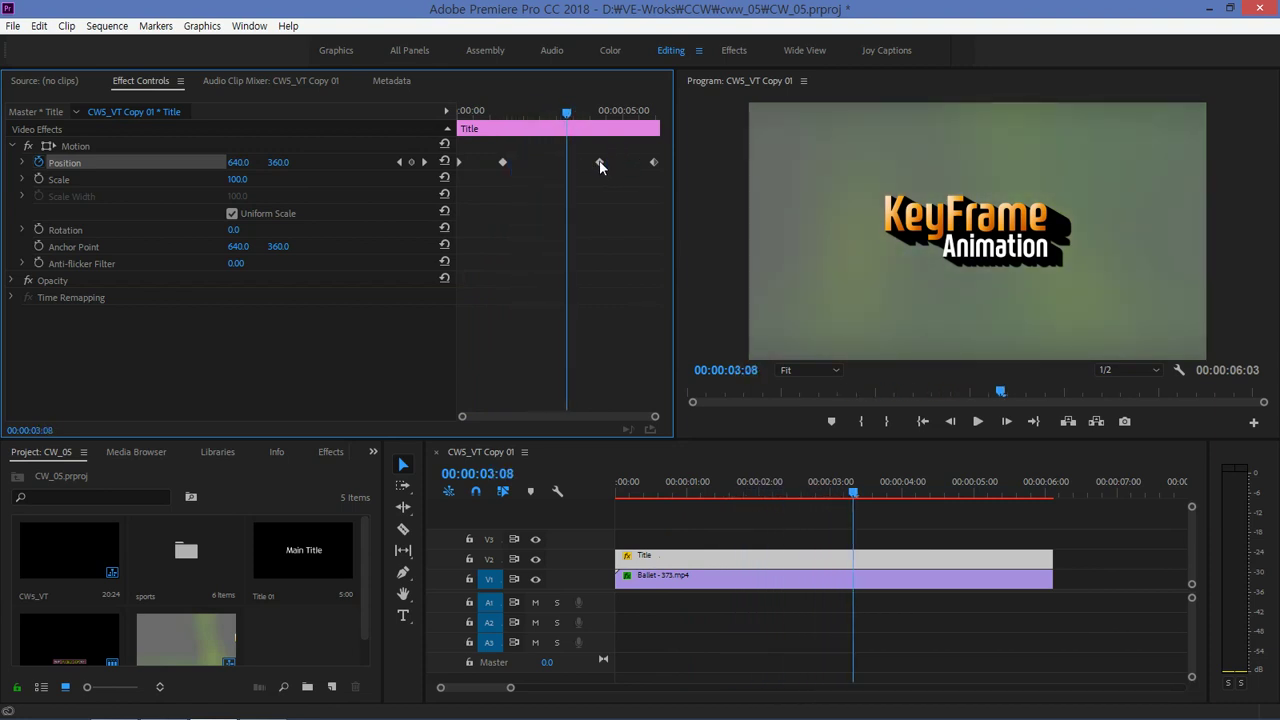
{"action": "left_click_drag", "start_coordinate": [599, 162], "coordinate": [606, 162]}
{"action": "left_click_drag", "start_coordinate": [568, 113], "coordinate": [530, 113]}
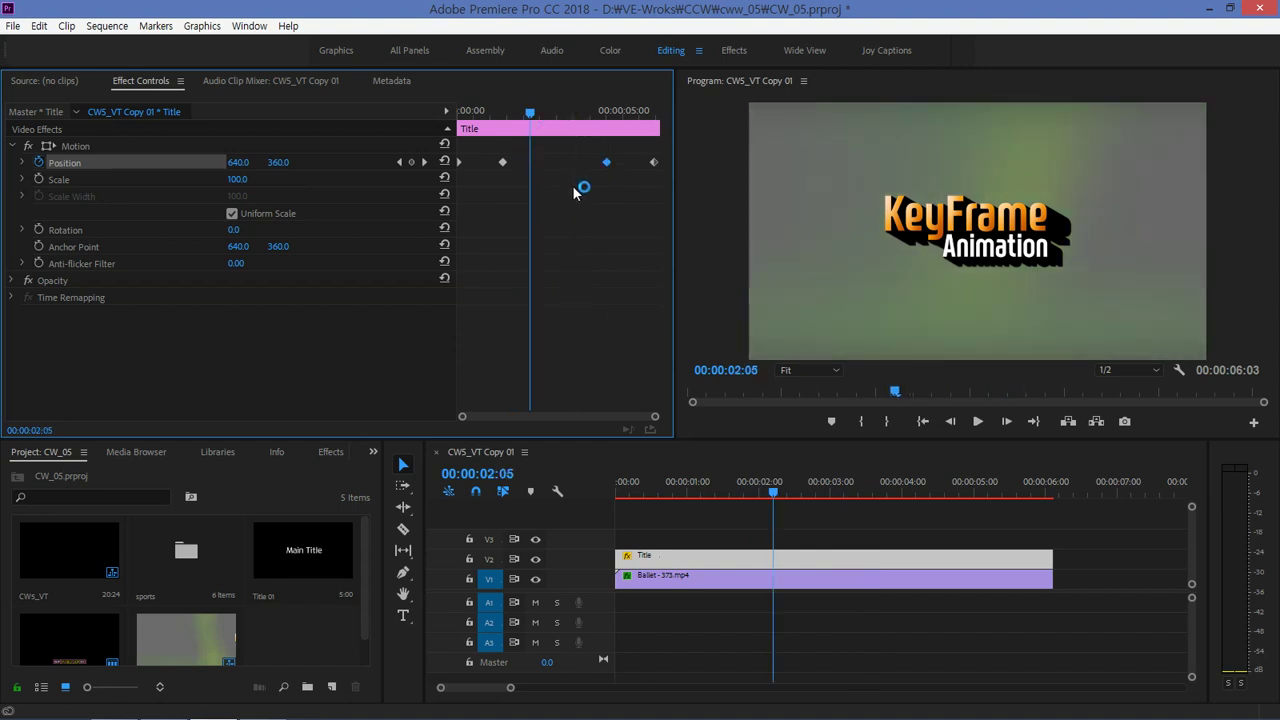
{"action": "mouse_move", "coordinate": [530, 112]}
{"action": "left_mouse_down"}
{"action": "mouse_move", "coordinate": [606, 110]}
{"action": "mouse_move", "coordinate": [568, 111]}
{"action": "left_mouse_up"}
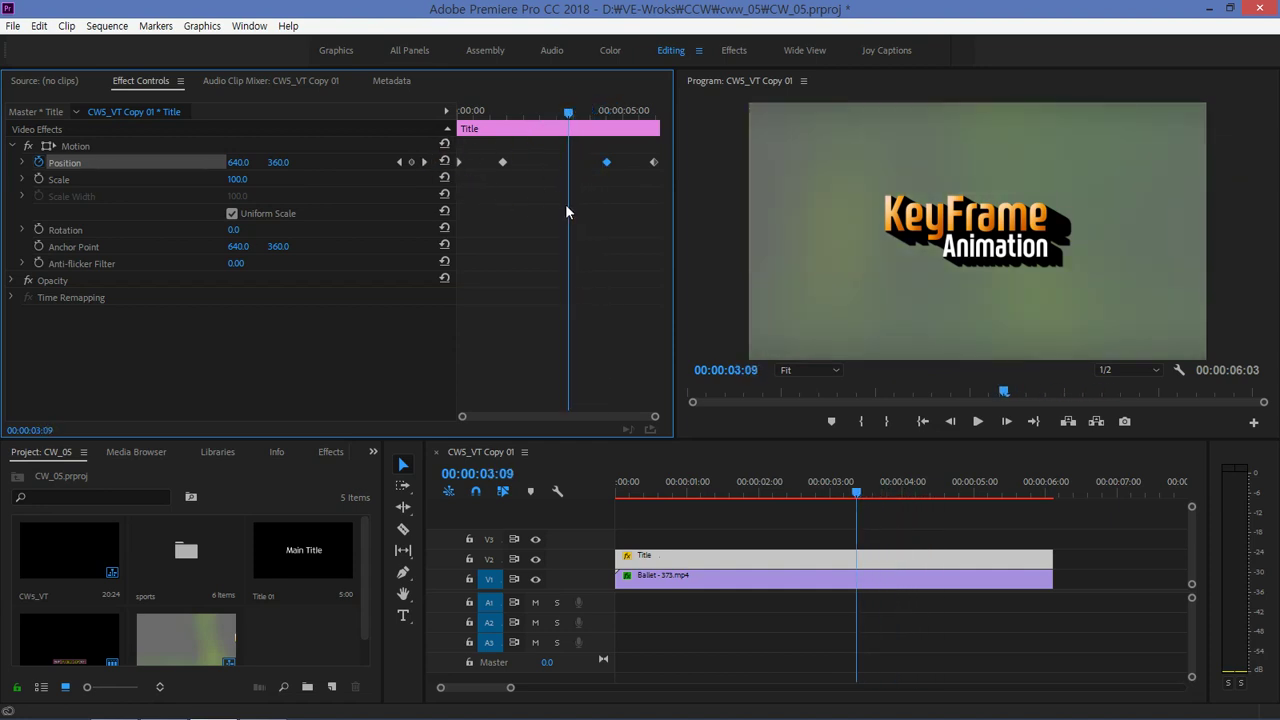
{"action": "left_click_drag", "start_coordinate": [568, 112], "coordinate": [631, 112]}
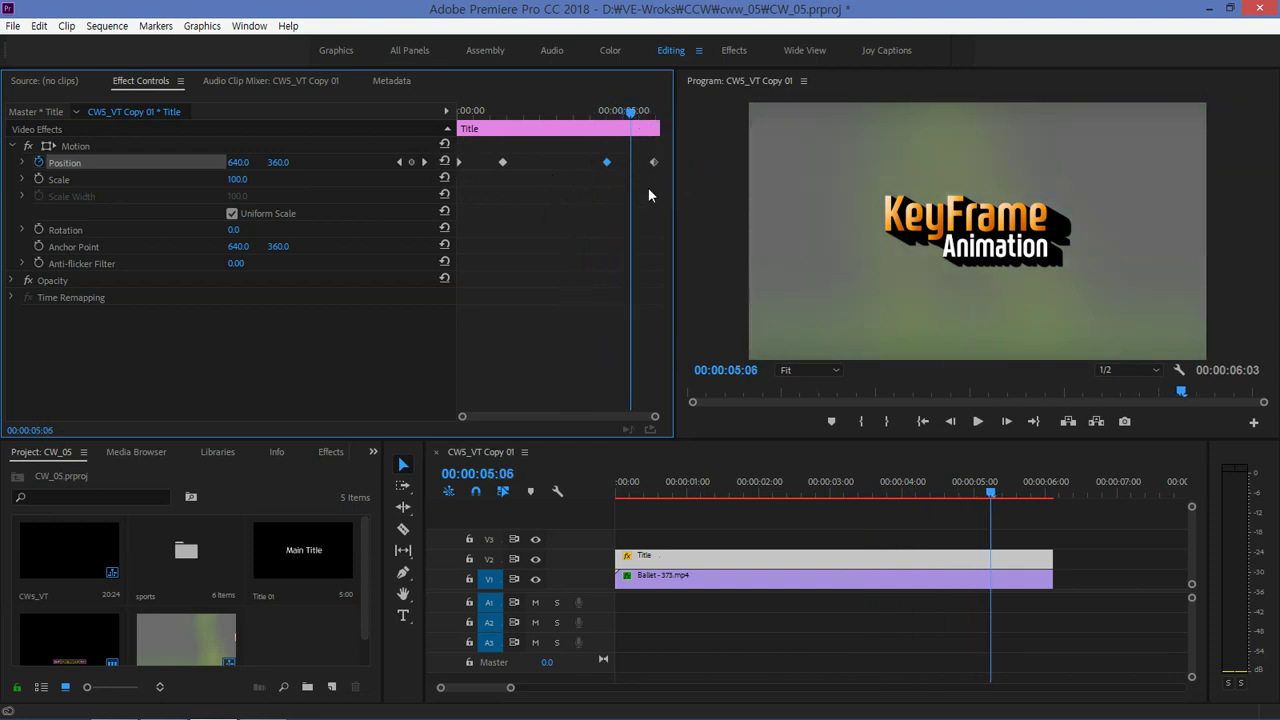
Step: Set Position Y to -115 on the final keyframe at 00:00:05:24, so the title exits upward
{"action": "left_click", "coordinate": [424, 162]}
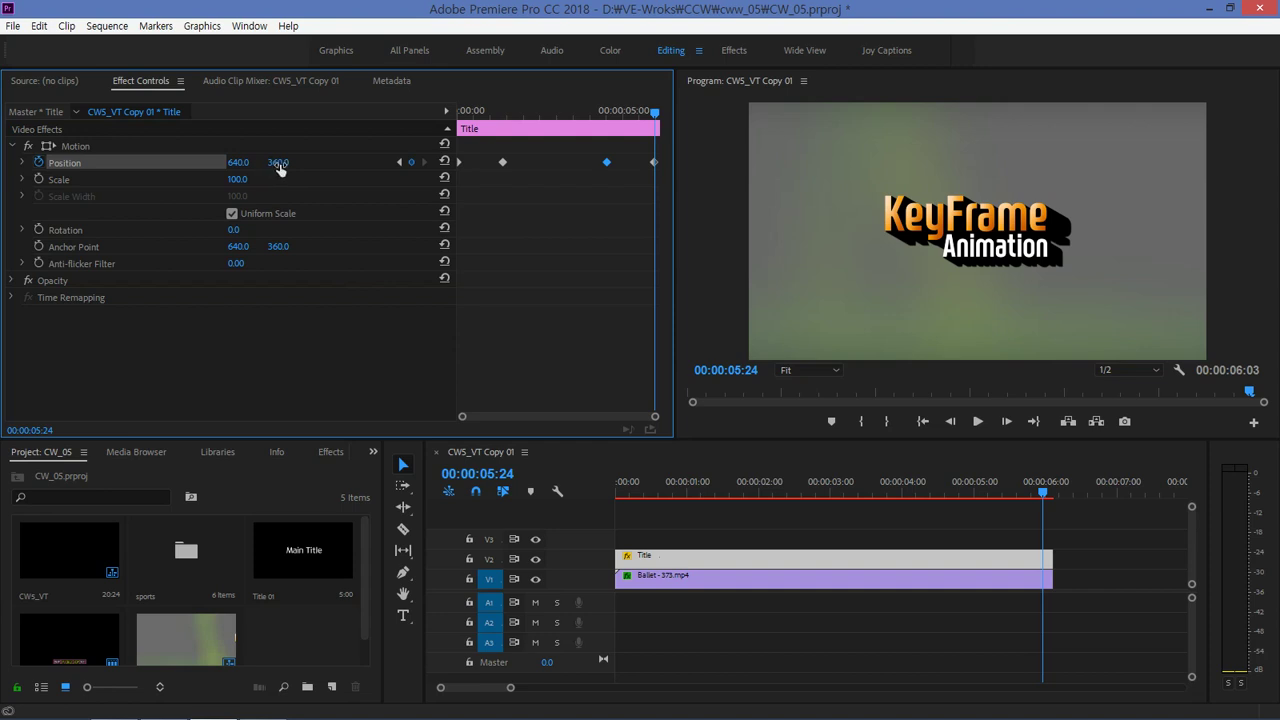
{"action": "mouse_move", "coordinate": [278, 162]}
{"action": "left_mouse_down"}
{"action": "mouse_move", "coordinate": [337, 162]}
{"action": "mouse_move", "coordinate": [42, 162]}
{"action": "left_mouse_up"}
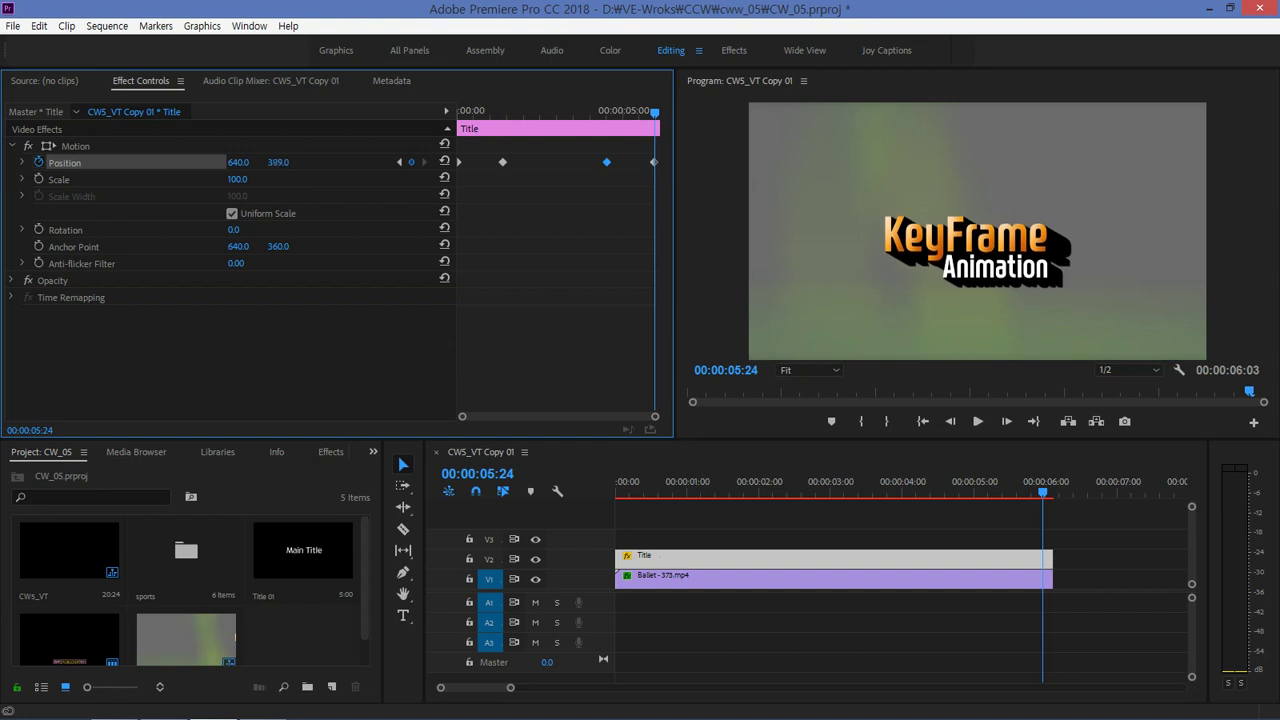
{"action": "left_click_drag", "start_coordinate": [277, 162], "coordinate": [15, 162]}
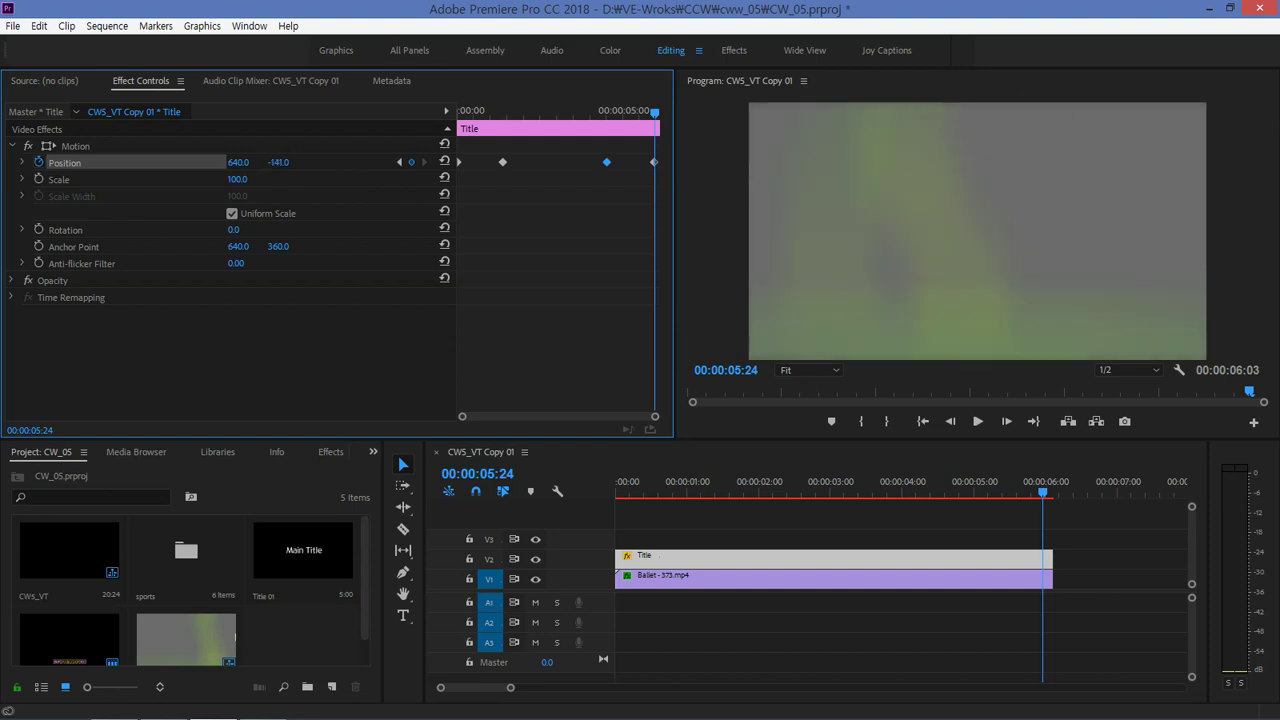
{"action": "mouse_move", "coordinate": [277, 162]}
{"action": "left_mouse_down"}
{"action": "mouse_move", "coordinate": [316, 162]}
{"action": "mouse_move", "coordinate": [237, 162]}
{"action": "mouse_move", "coordinate": [282, 162]}
{"action": "left_mouse_up"}
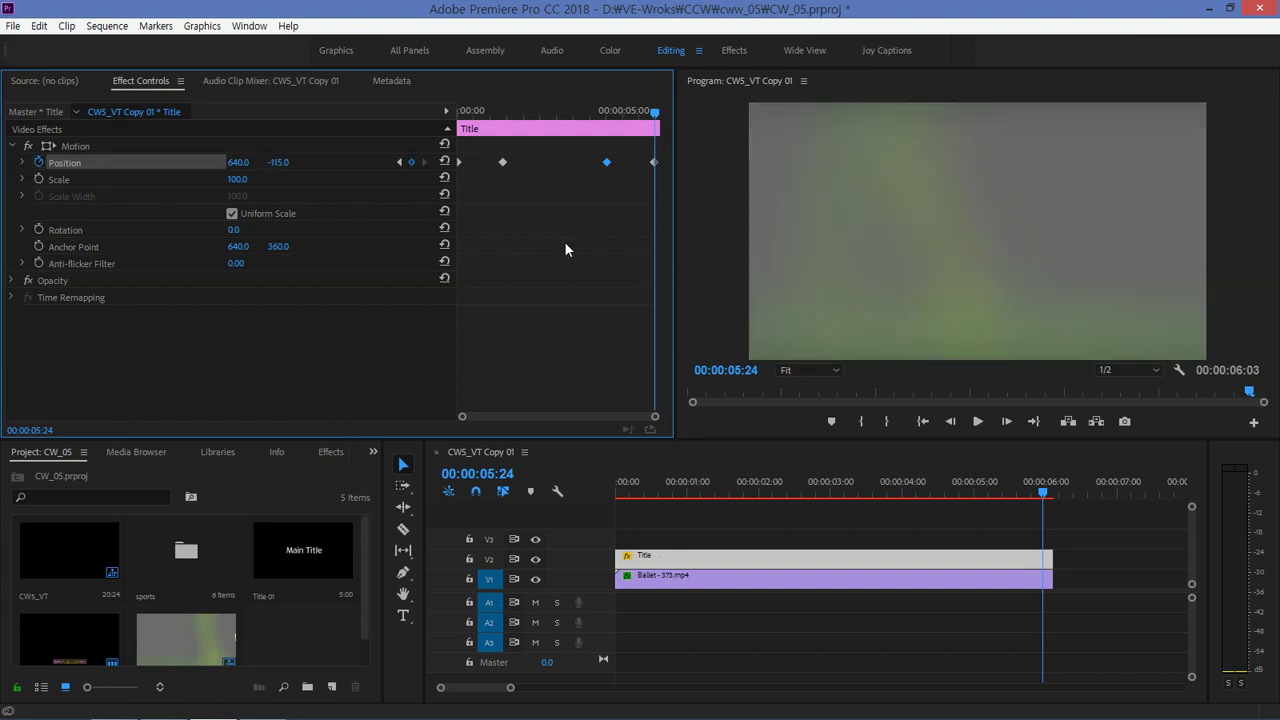
{"action": "mouse_move", "coordinate": [655, 111]}
{"action": "left_mouse_down"}
{"action": "mouse_move", "coordinate": [445, 122]}
{"action": "mouse_move", "coordinate": [553, 117]}
{"action": "left_mouse_up"}
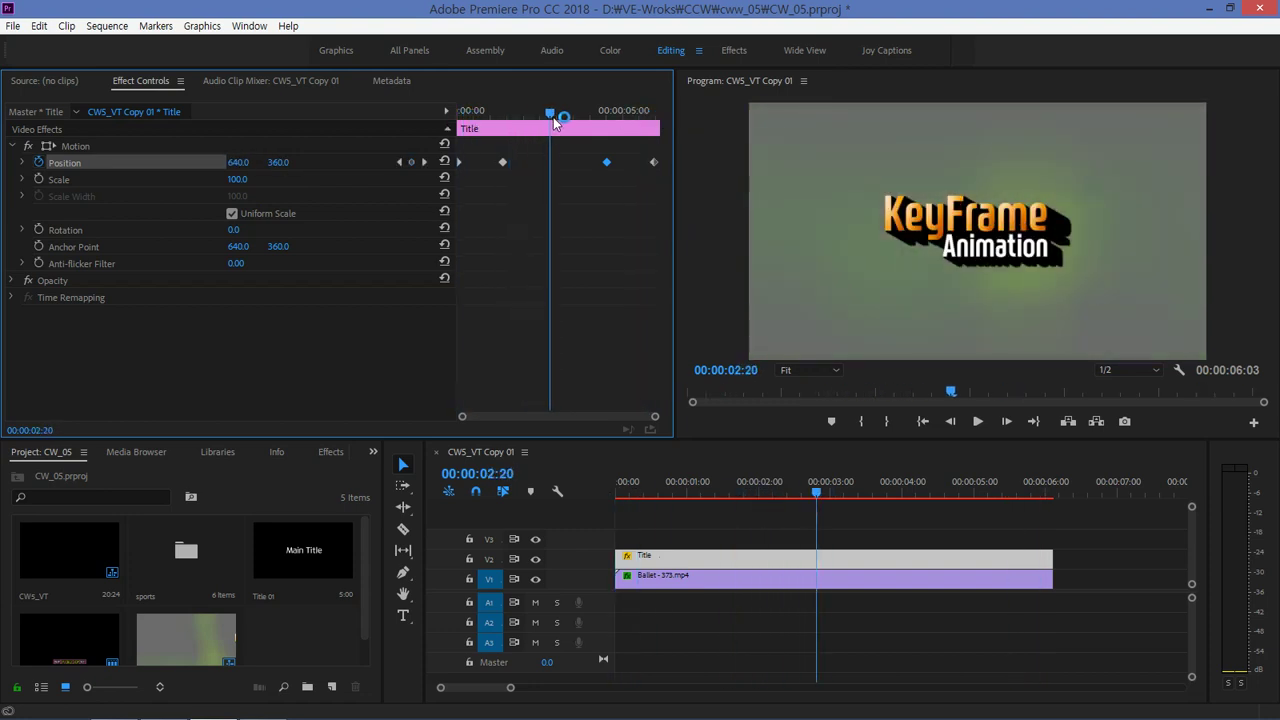
{"action": "left_click", "coordinate": [399, 161]}
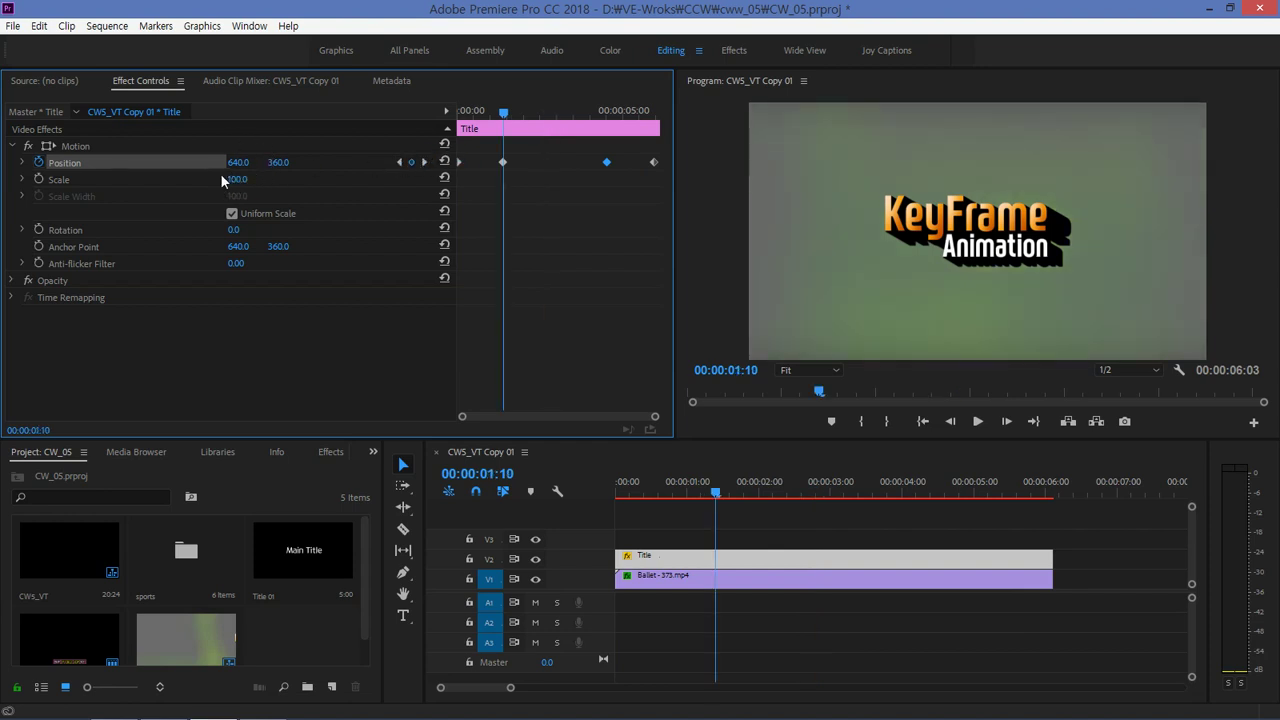
{"action": "left_click", "coordinate": [423, 162]}
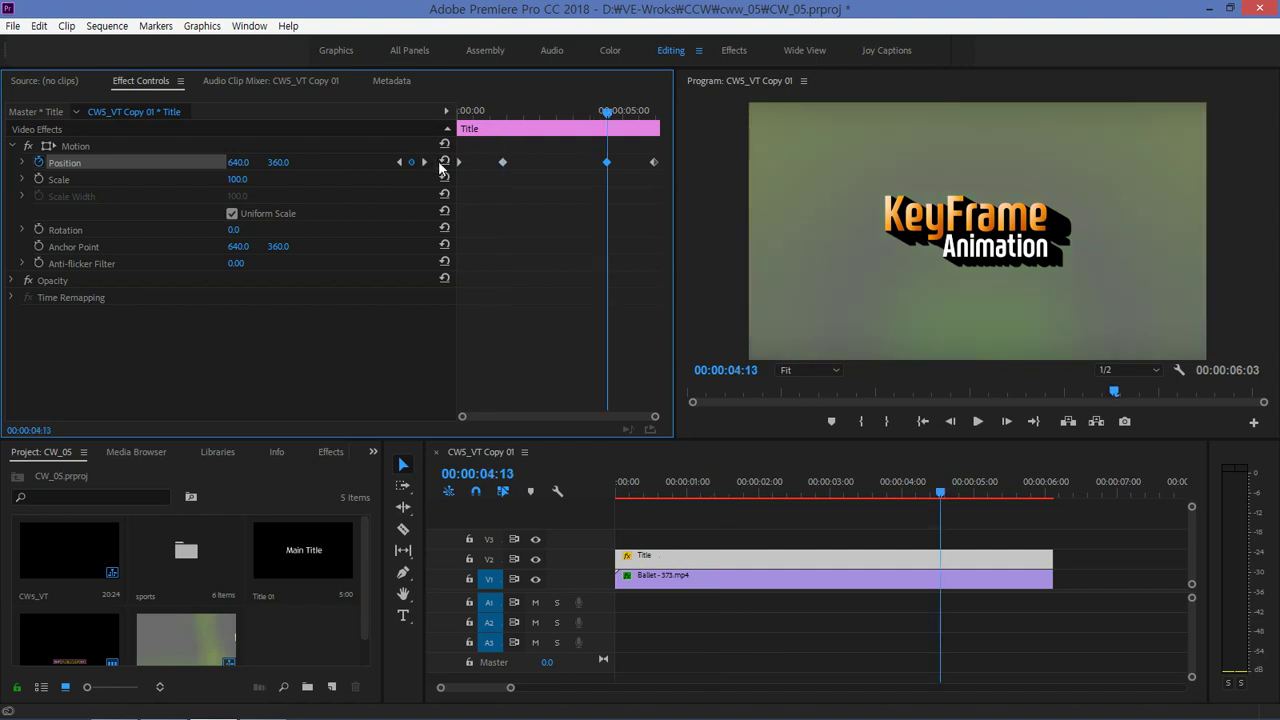
{"action": "left_click", "coordinate": [399, 162]}
{"action": "left_click", "coordinate": [399, 162]}
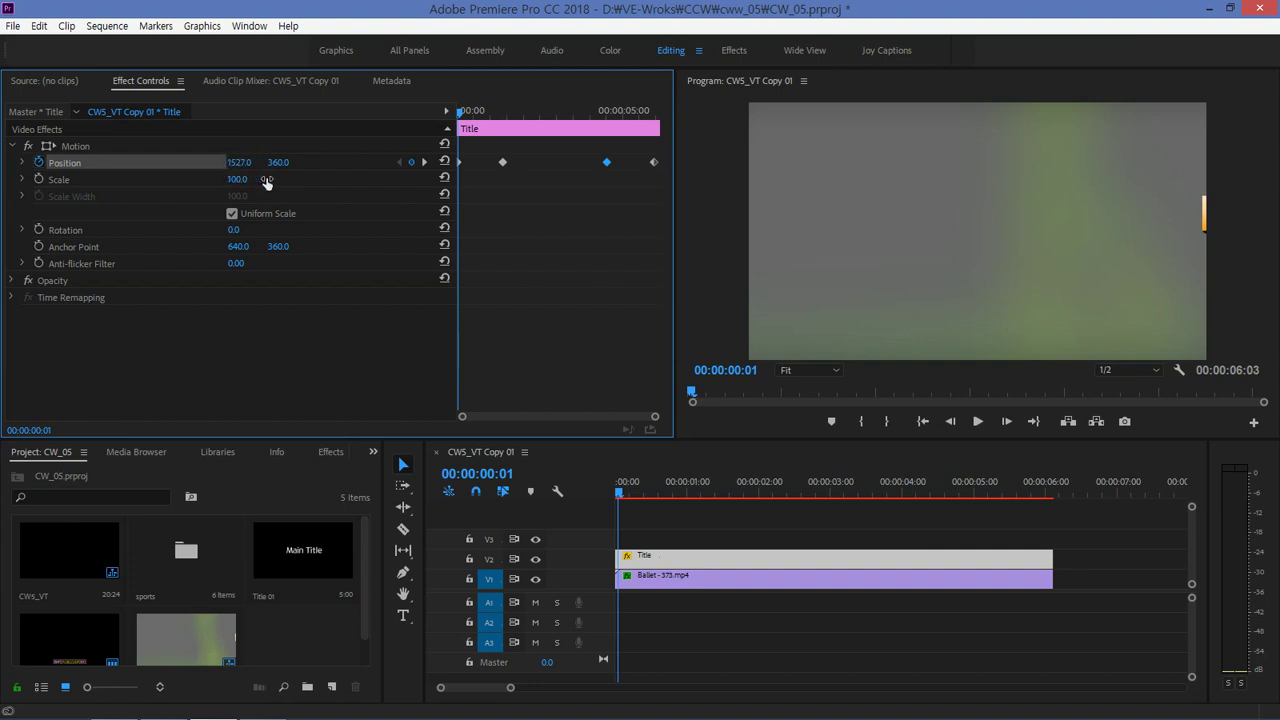
{"action": "left_click_drag", "start_coordinate": [463, 116], "coordinate": [626, 116]}
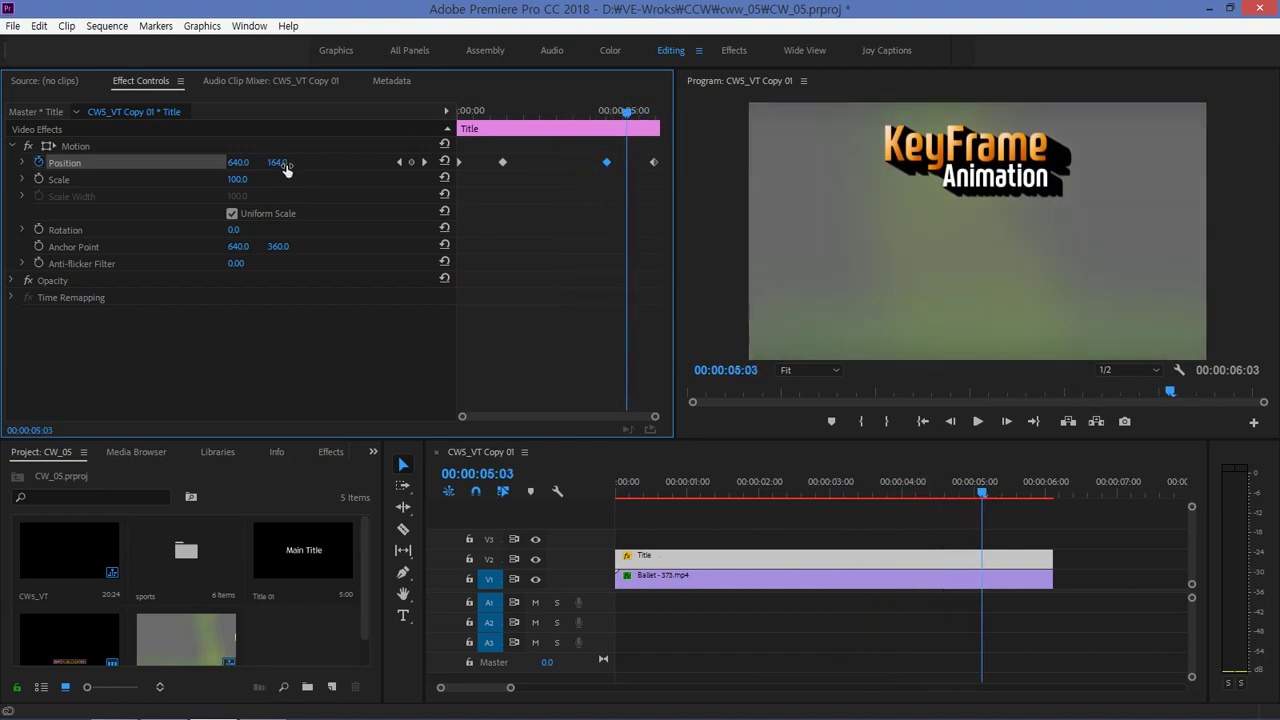
{"action": "mouse_move", "coordinate": [627, 112]}
{"action": "left_mouse_down"}
{"action": "mouse_move", "coordinate": [641, 116]}
{"action": "mouse_move", "coordinate": [528, 116]}
{"action": "left_mouse_up"}
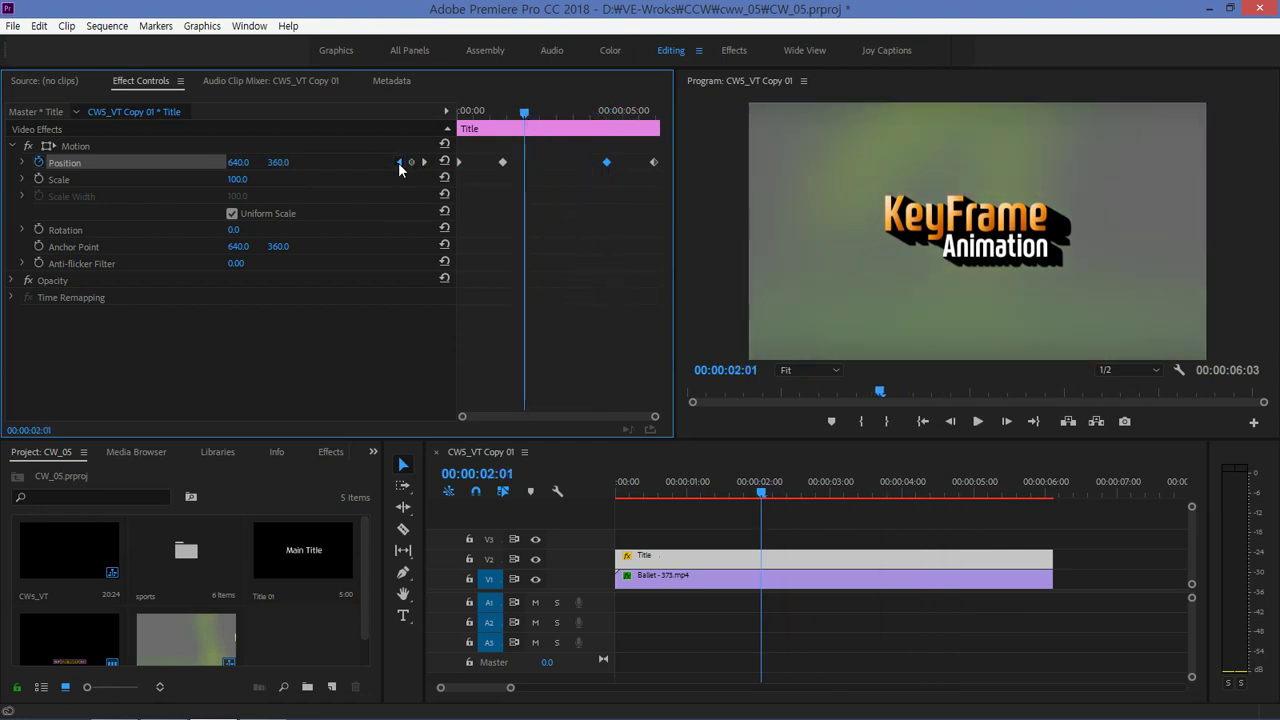
{"action": "left_click", "coordinate": [398, 162]}
{"action": "left_click", "coordinate": [398, 162]}
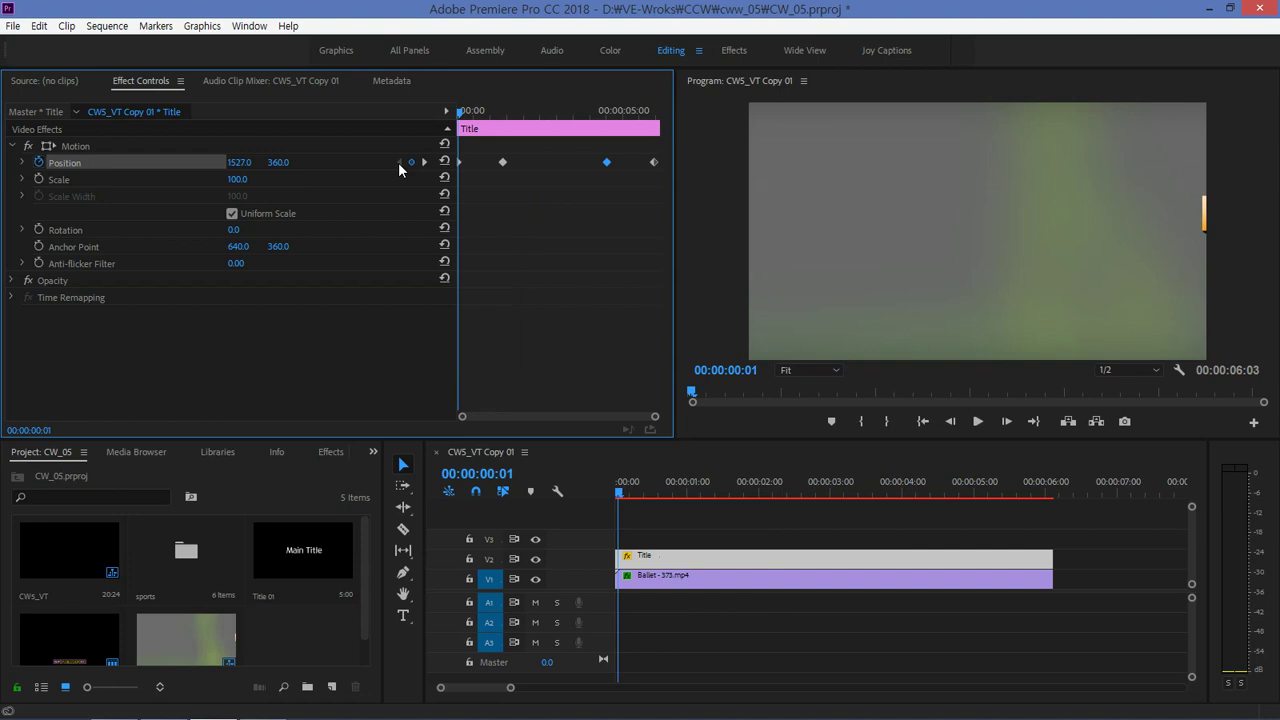
{"action": "left_click", "coordinate": [977, 423]}
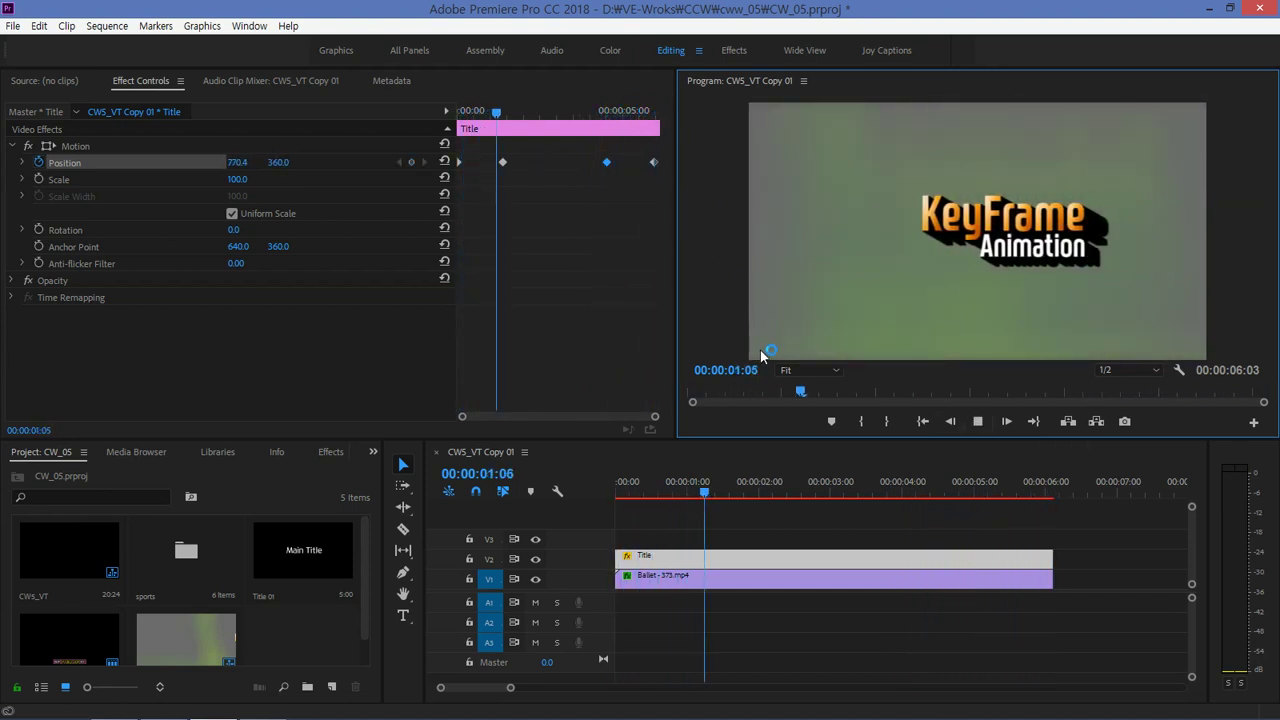
{"action": "left_click", "coordinate": [977, 421]}
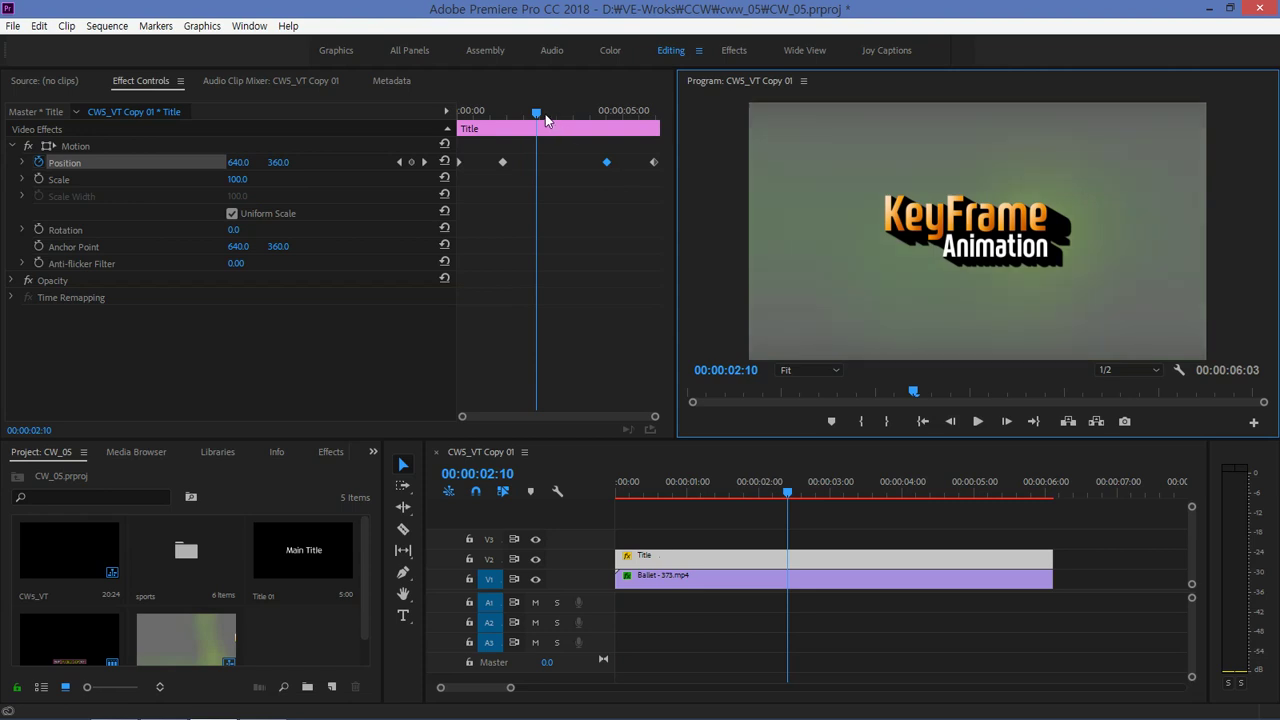
{"action": "mouse_move", "coordinate": [536, 114]}
{"action": "left_mouse_down"}
{"action": "mouse_move", "coordinate": [463, 128]}
{"action": "mouse_move", "coordinate": [490, 130]}
{"action": "left_mouse_up"}
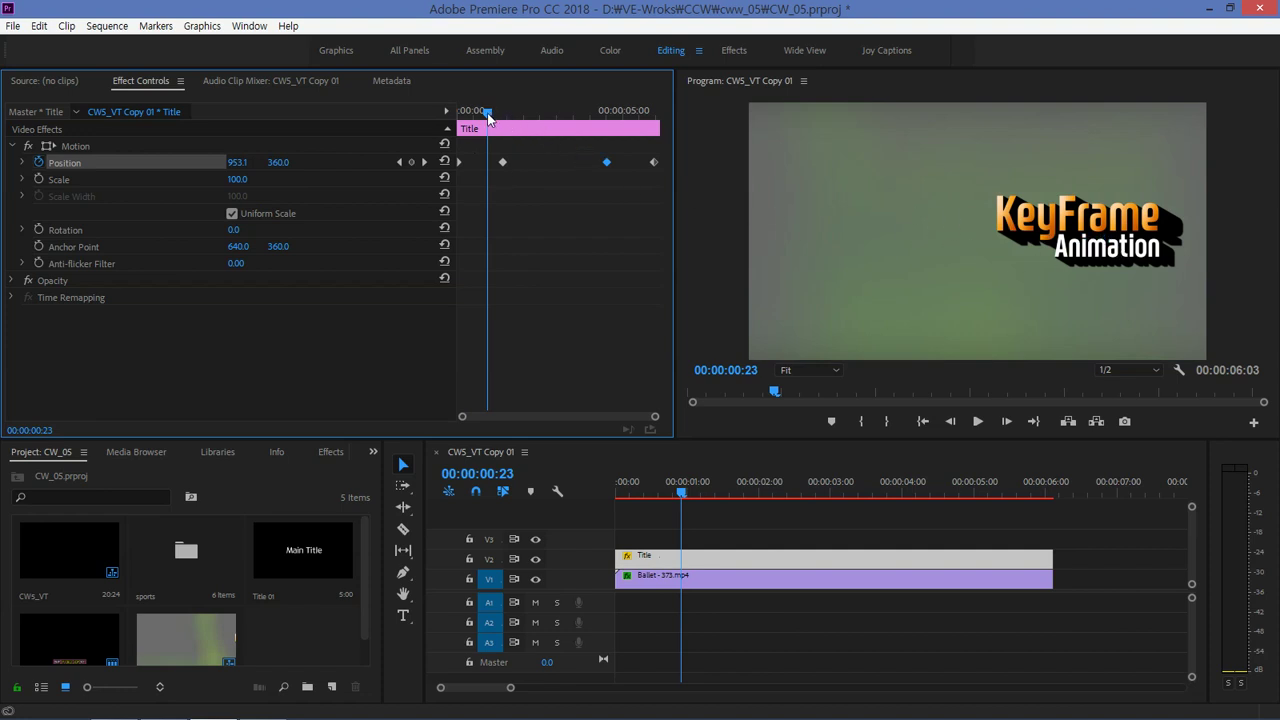
Step: Drag the first centred keyframe earlier and play back the faster slide-in
{"action": "left_click_drag", "start_coordinate": [488, 112], "coordinate": [483, 112]}
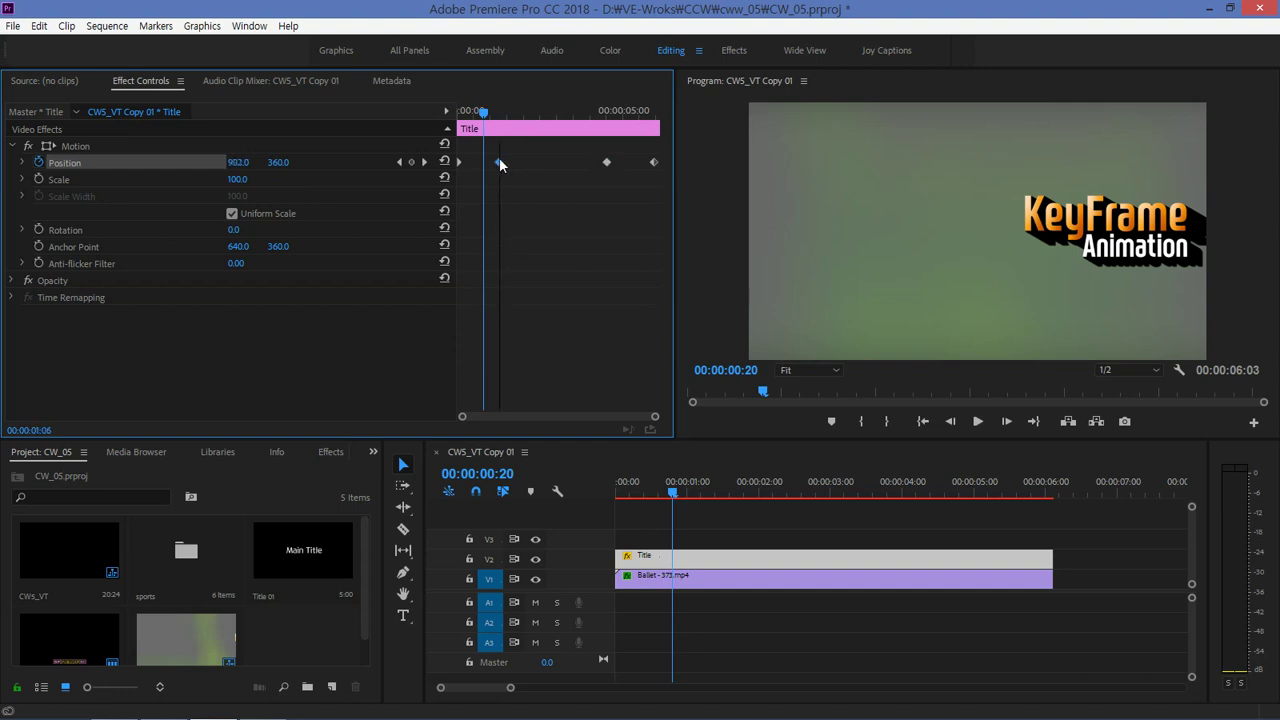
{"action": "left_click_drag", "start_coordinate": [502, 161], "coordinate": [476, 161]}
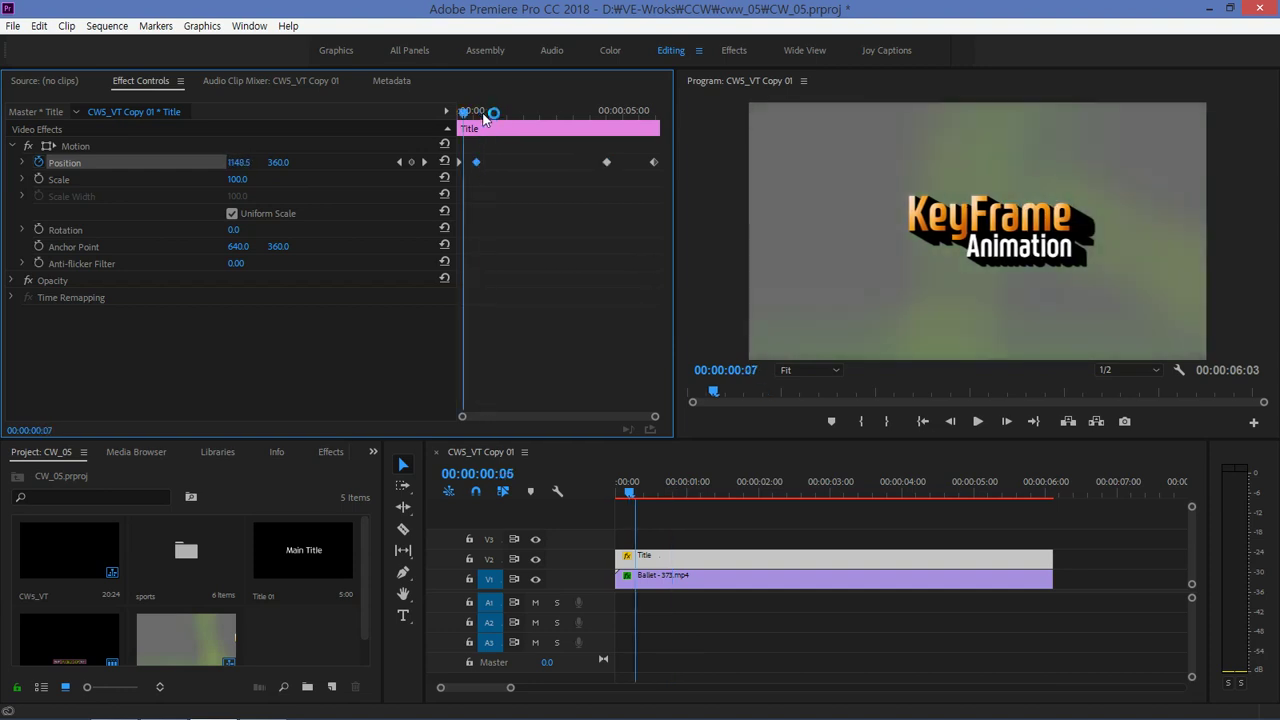
{"action": "left_click_drag", "start_coordinate": [490, 112], "coordinate": [458, 112]}
{"action": "left_click", "coordinate": [979, 421]}
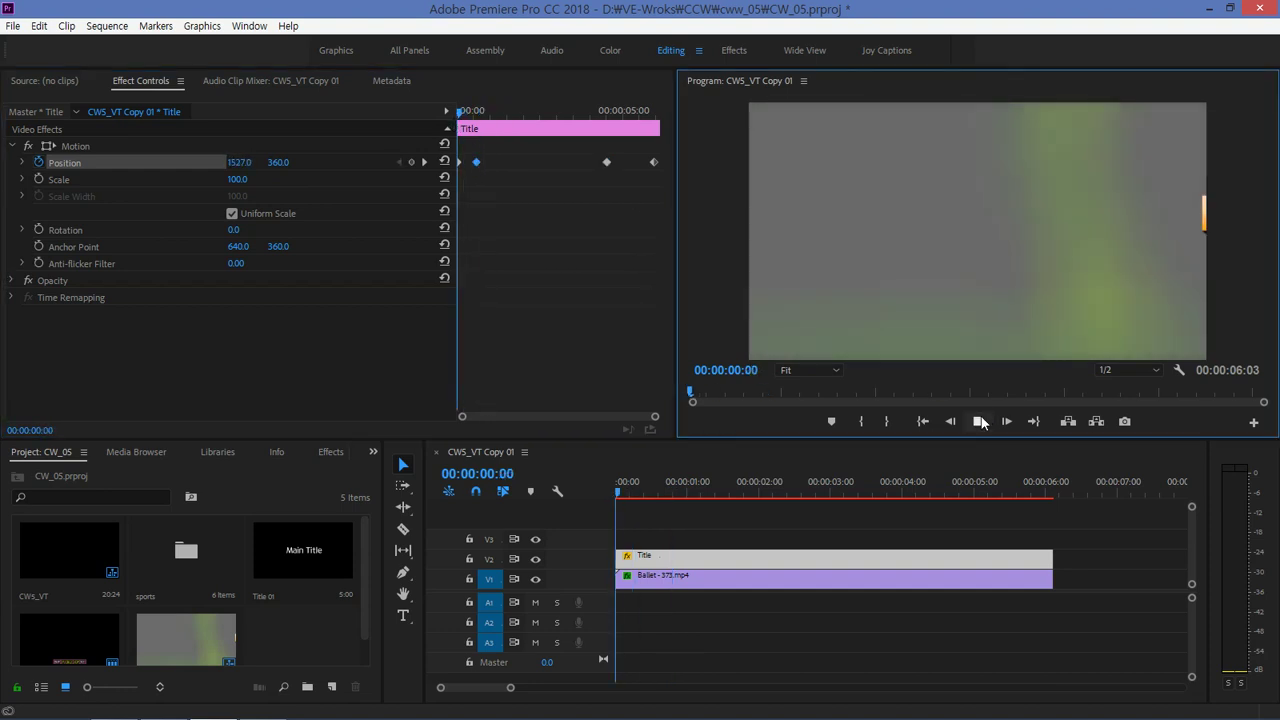
{"action": "left_click", "coordinate": [981, 421]}
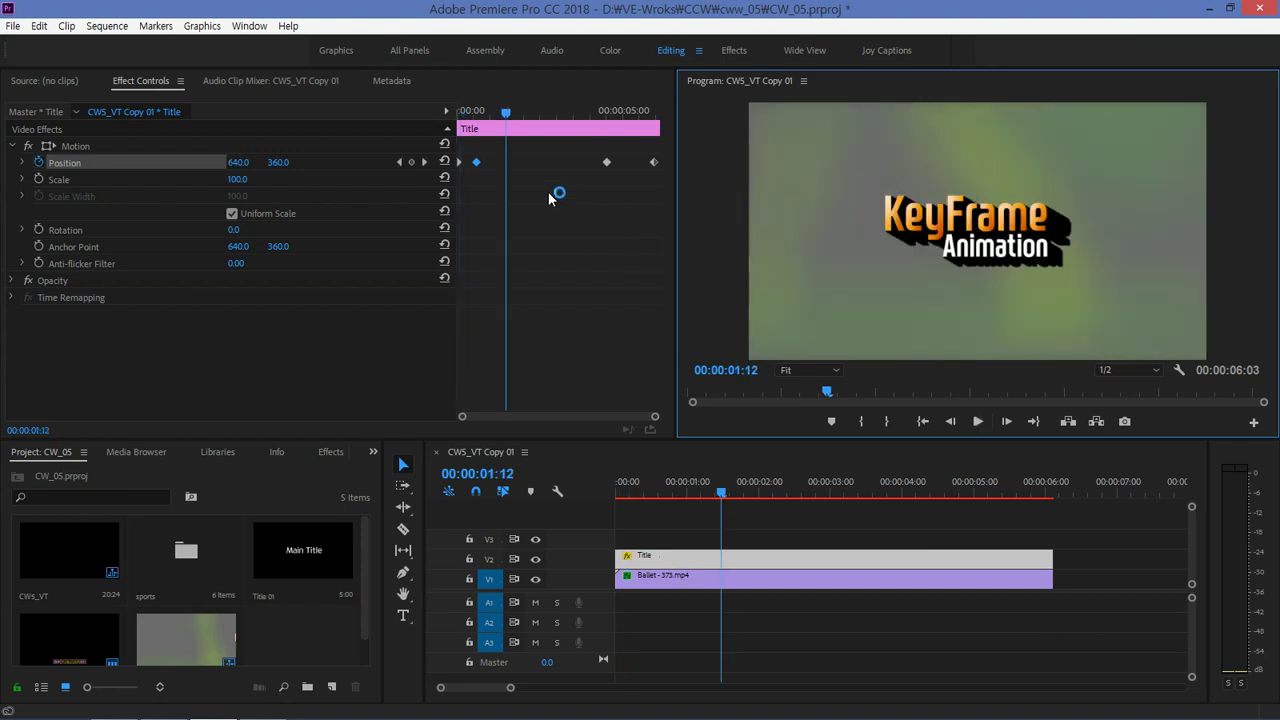
Step: Set the title to reach centre by 00:00:01:03 and move the second centred keyframe slightly later
{"action": "left_click_drag", "start_coordinate": [477, 162], "coordinate": [550, 164]}
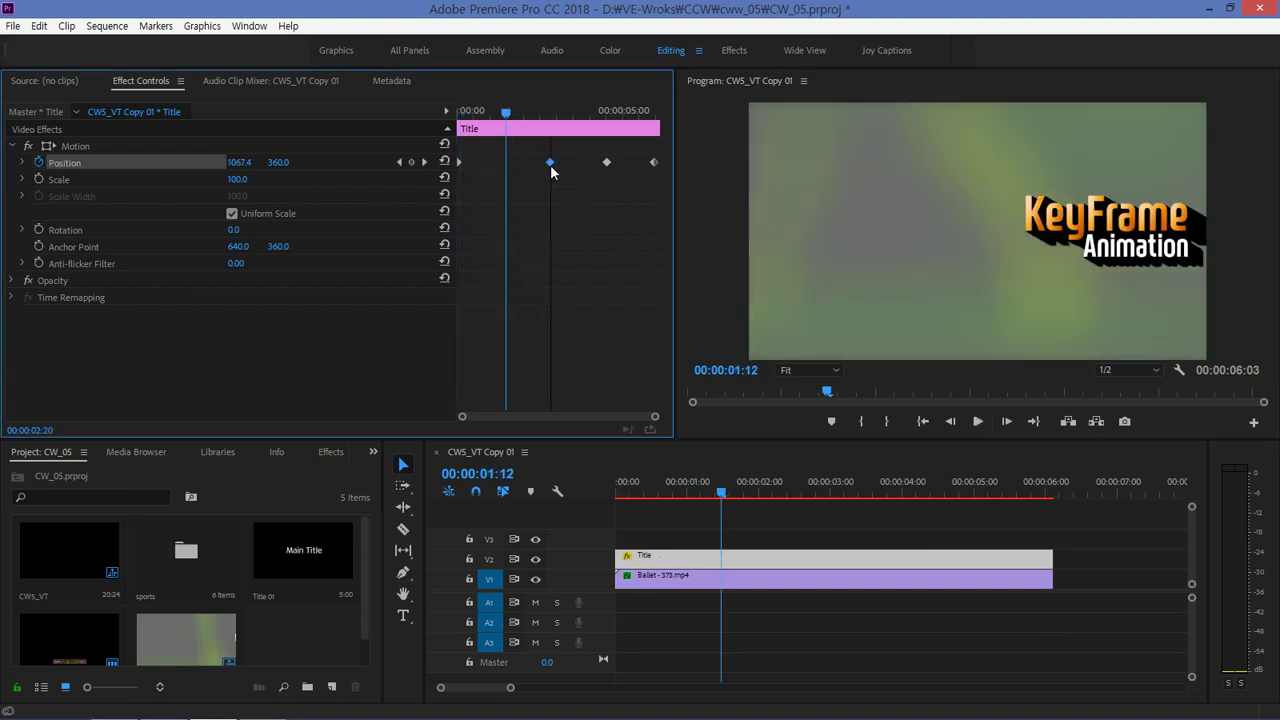
{"action": "left_click_drag", "start_coordinate": [534, 118], "coordinate": [477, 112]}
{"action": "left_click", "coordinate": [460, 112]}
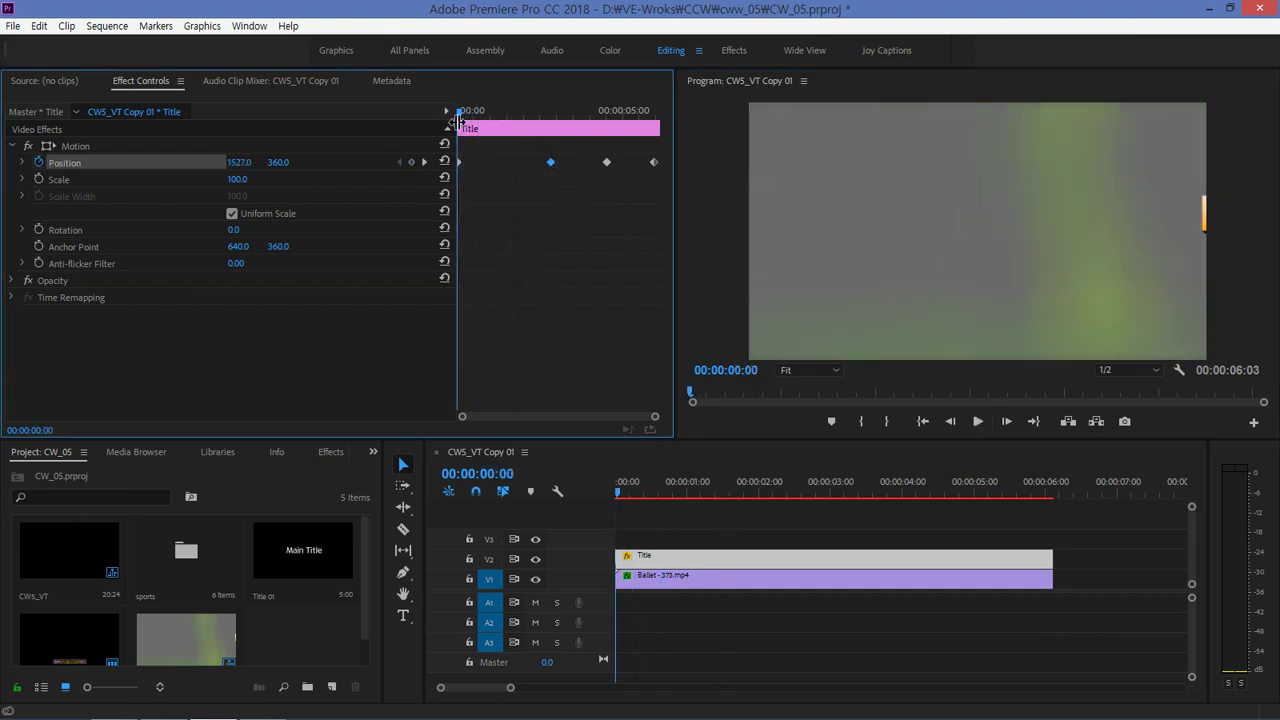
{"action": "left_click", "coordinate": [979, 424]}
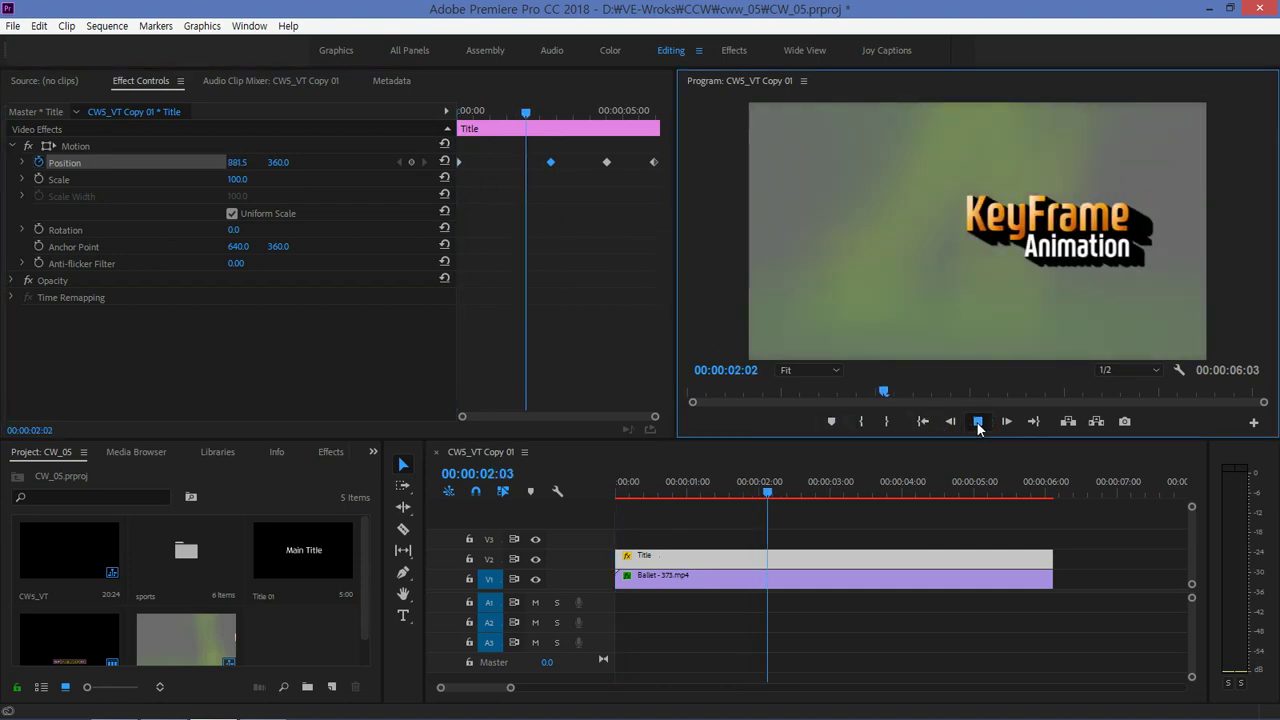
{"action": "left_click", "coordinate": [978, 423]}
{"action": "left_click_drag", "start_coordinate": [550, 162], "coordinate": [492, 162]}
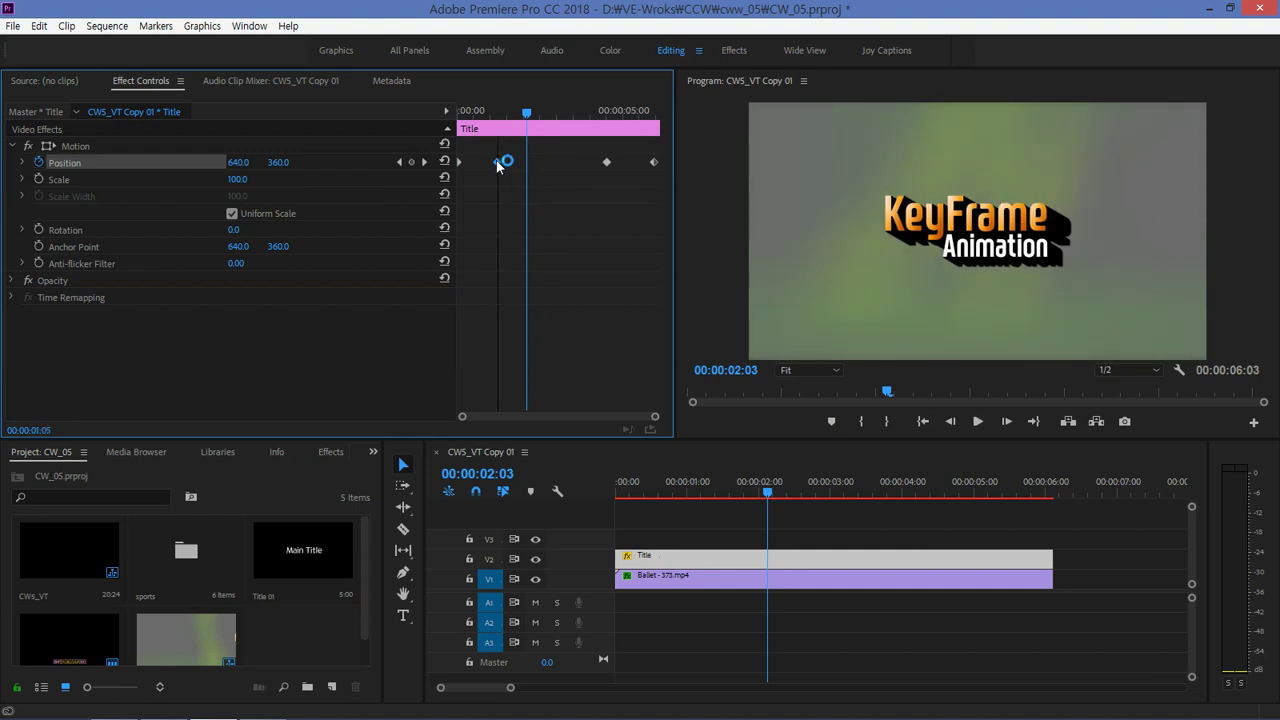
{"action": "left_click_drag", "start_coordinate": [527, 112], "coordinate": [493, 112]}
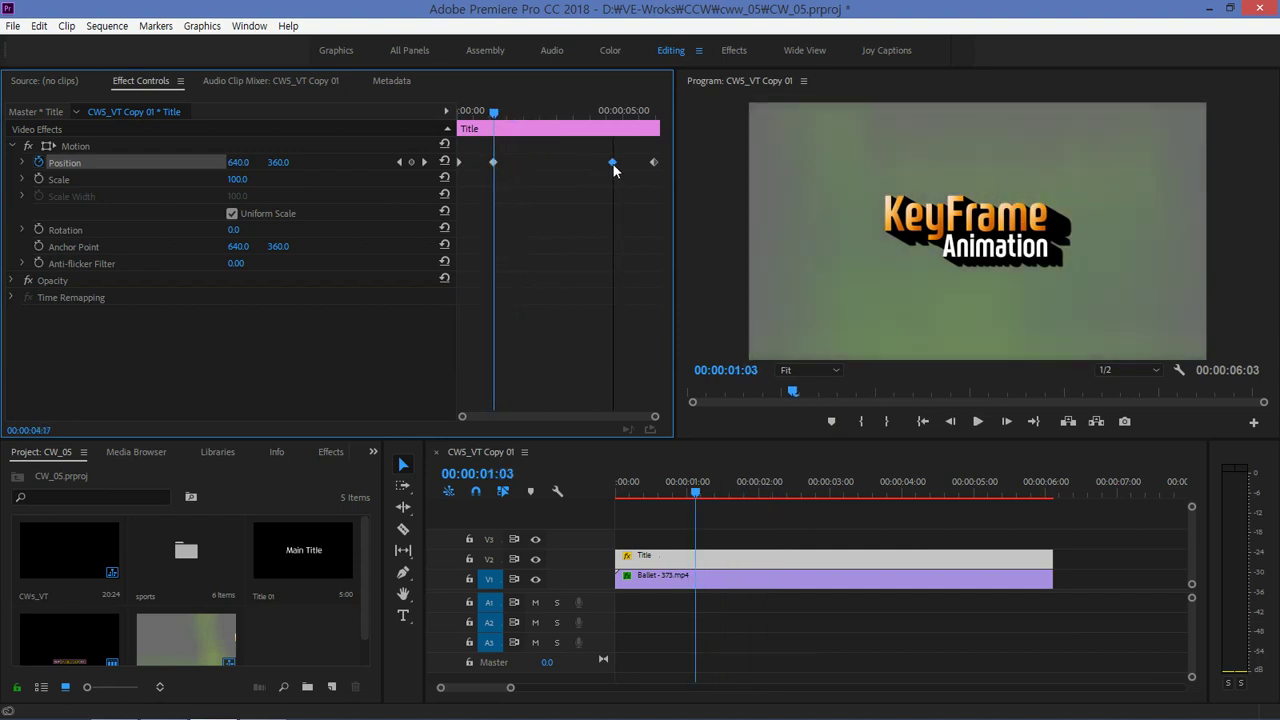
{"action": "left_click_drag", "start_coordinate": [607, 162], "coordinate": [622, 162]}
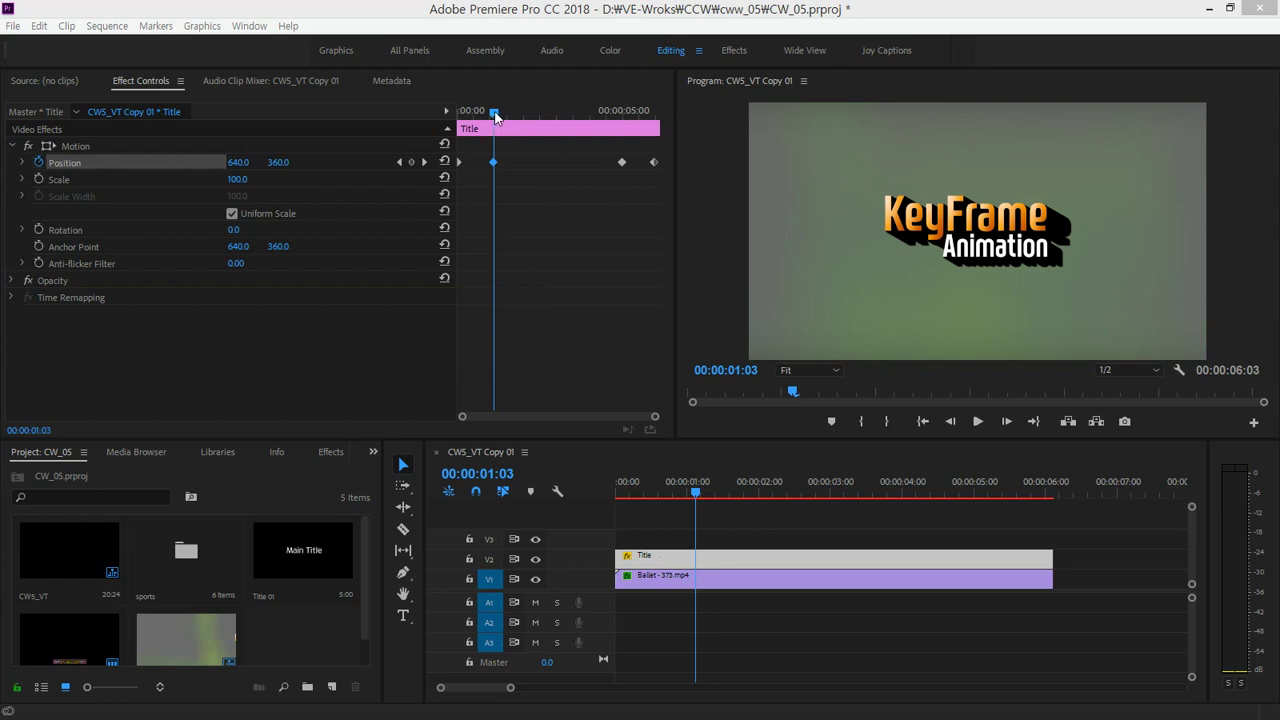
Step: Shift the two right-hand Position keyframes later and add a Position keyframe at 00:00:04:06
{"action": "left_click_drag", "start_coordinate": [494, 113], "coordinate": [557, 115]}
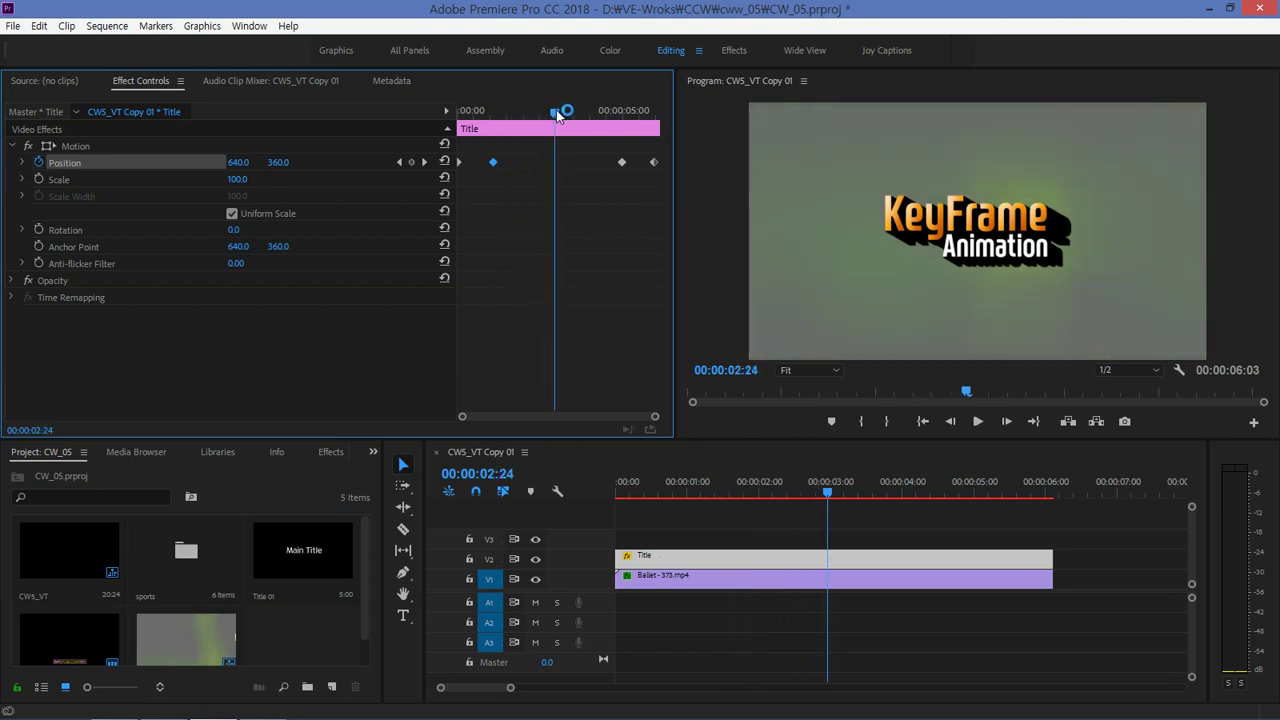
{"action": "left_click_drag", "start_coordinate": [557, 115], "coordinate": [537, 113]}
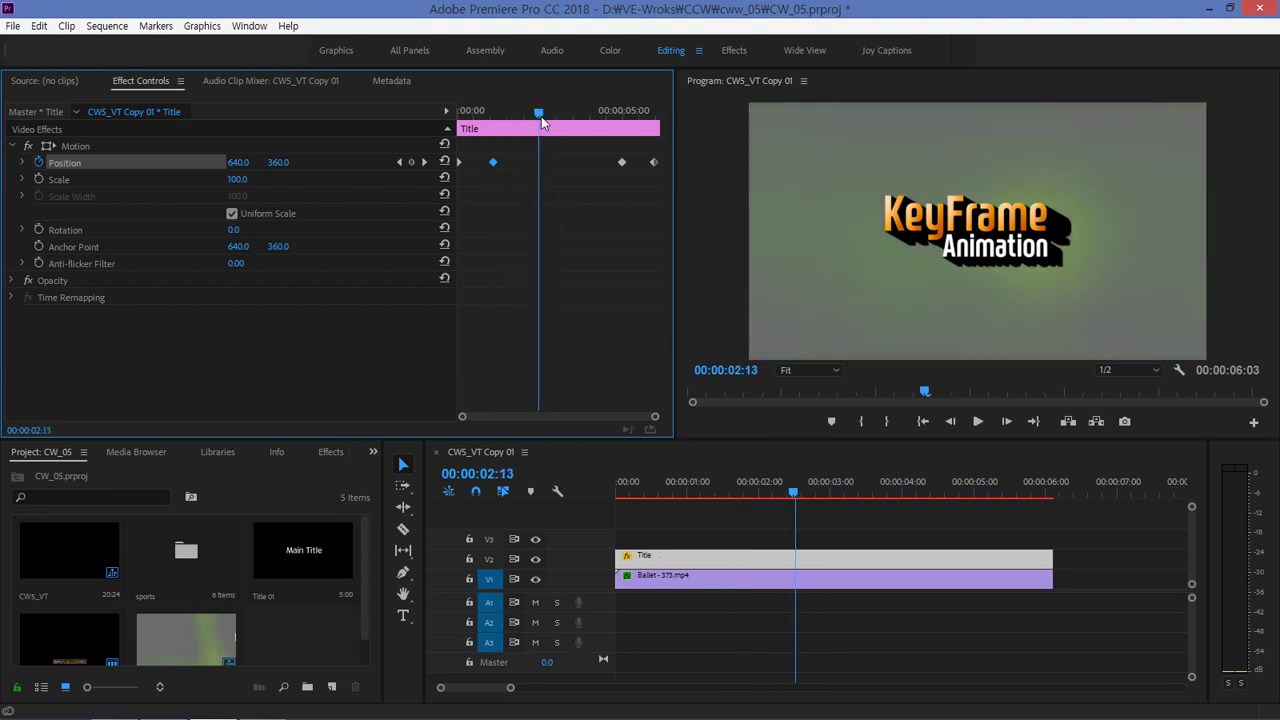
{"action": "left_click_drag", "start_coordinate": [606, 150], "coordinate": [675, 182]}
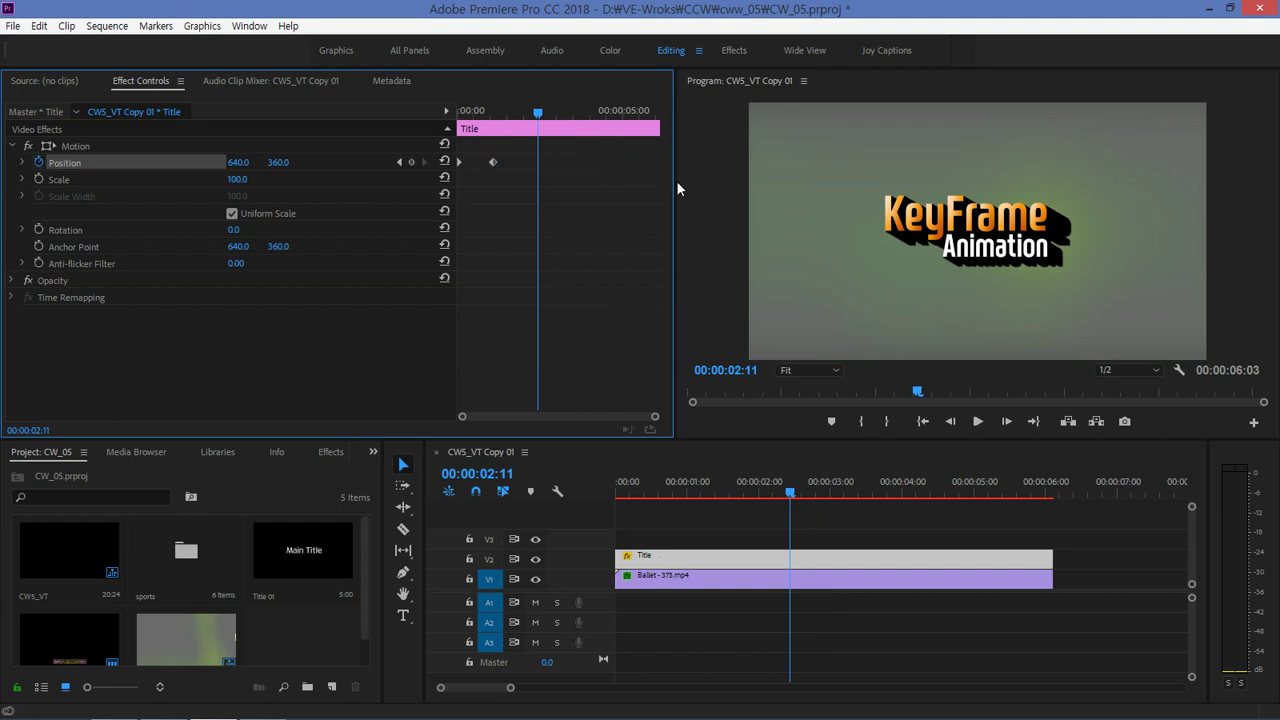
{"action": "mouse_move", "coordinate": [538, 113]}
{"action": "left_mouse_down"}
{"action": "mouse_move", "coordinate": [472, 125]}
{"action": "mouse_move", "coordinate": [558, 116]}
{"action": "left_mouse_up"}
{"action": "left_click_drag", "start_coordinate": [500, 166], "coordinate": [540, 161]}
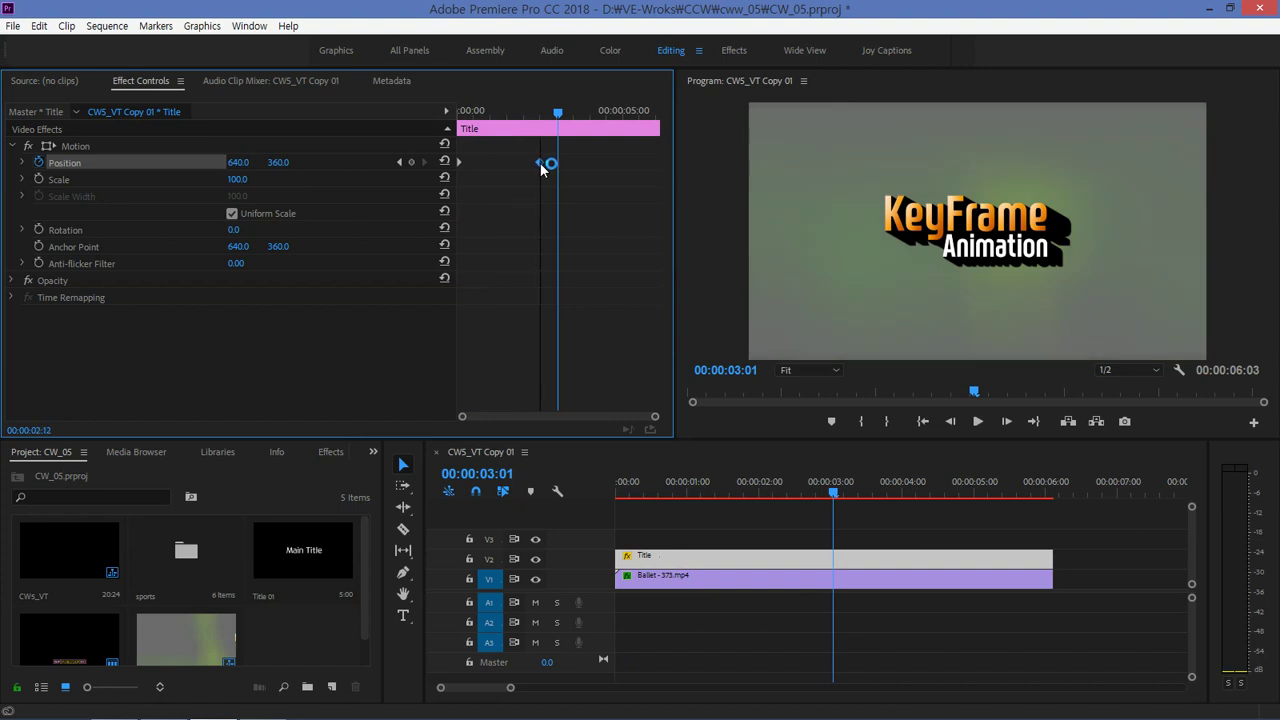
{"action": "mouse_move", "coordinate": [558, 112]}
{"action": "left_mouse_down"}
{"action": "mouse_move", "coordinate": [460, 136]}
{"action": "mouse_move", "coordinate": [625, 132]}
{"action": "mouse_move", "coordinate": [598, 140]}
{"action": "left_mouse_up"}
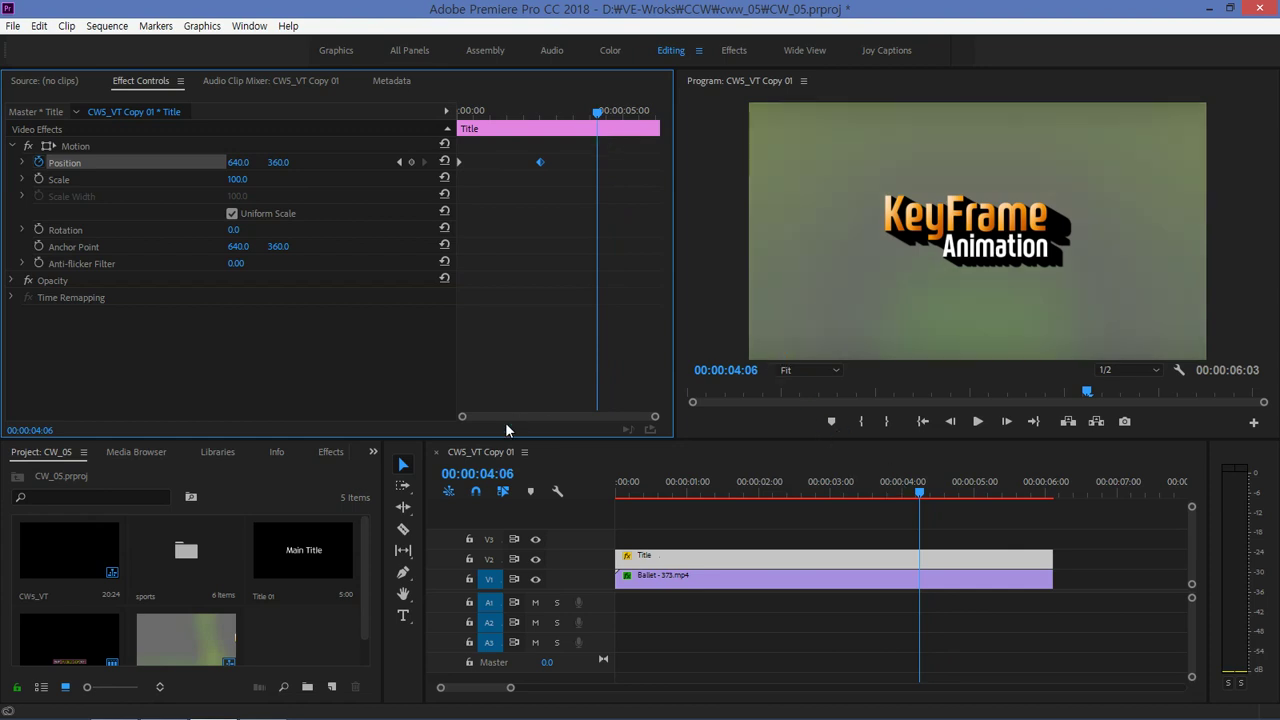
{"action": "left_click", "coordinate": [412, 163]}
{"action": "mouse_move", "coordinate": [597, 111]}
{"action": "left_mouse_down"}
{"action": "mouse_move", "coordinate": [475, 136]}
{"action": "mouse_move", "coordinate": [499, 137]}
{"action": "left_mouse_up"}
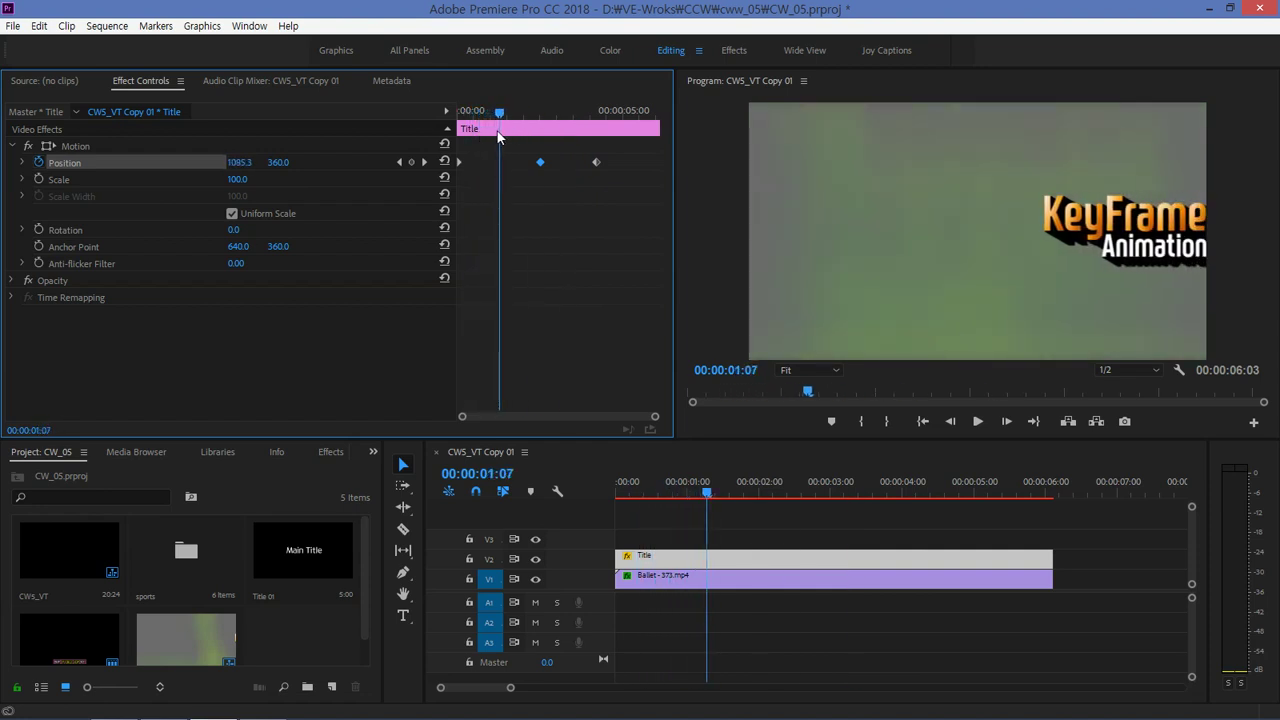
{"action": "left_click", "coordinate": [411, 164]}
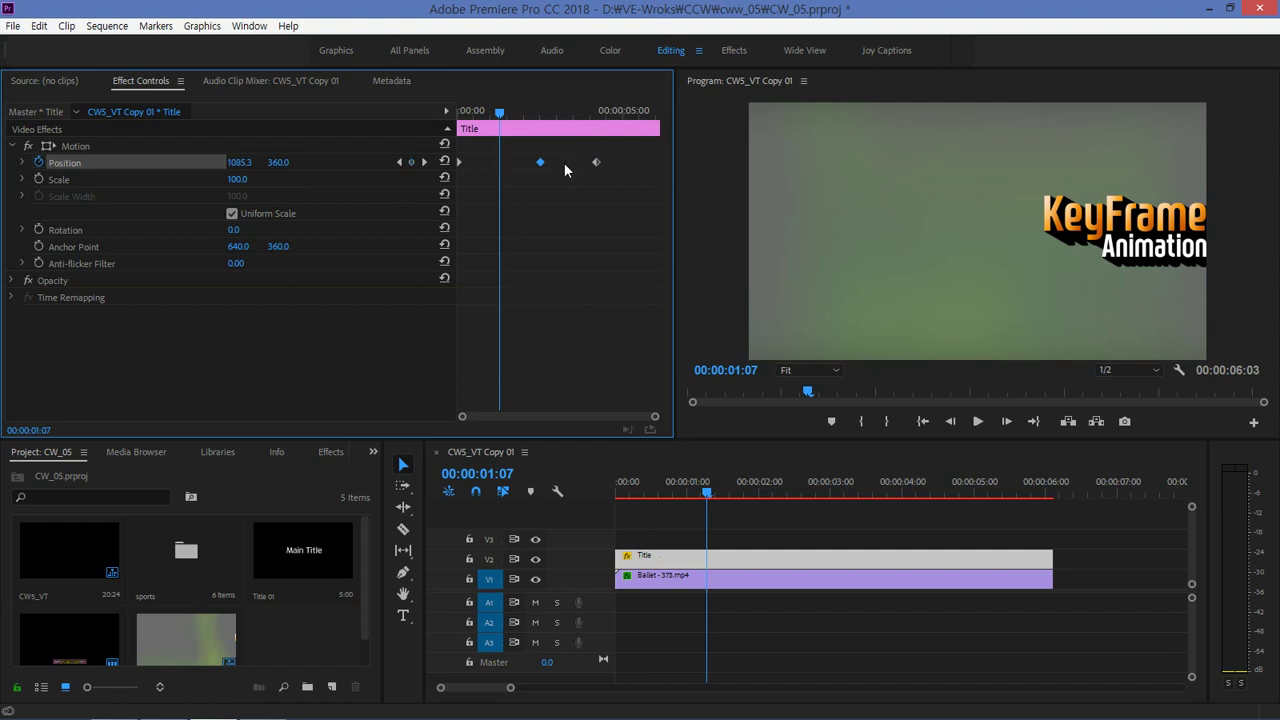
{"action": "mouse_move", "coordinate": [500, 128]}
{"action": "left_mouse_down"}
{"action": "mouse_move", "coordinate": [463, 130]}
{"action": "mouse_move", "coordinate": [500, 132]}
{"action": "left_mouse_up"}
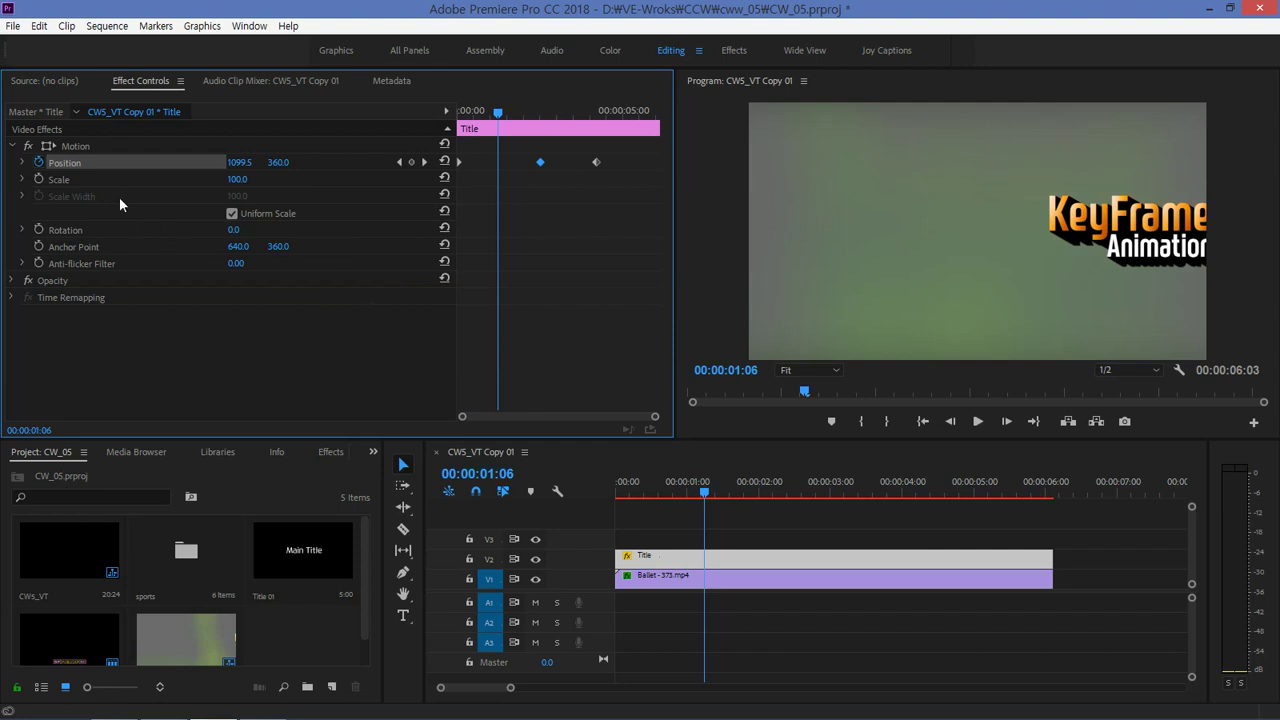
Step: At 00:00:01:06, drag the title higher in the Program monitor to curve its entry path
{"action": "left_click", "coordinate": [52, 147]}
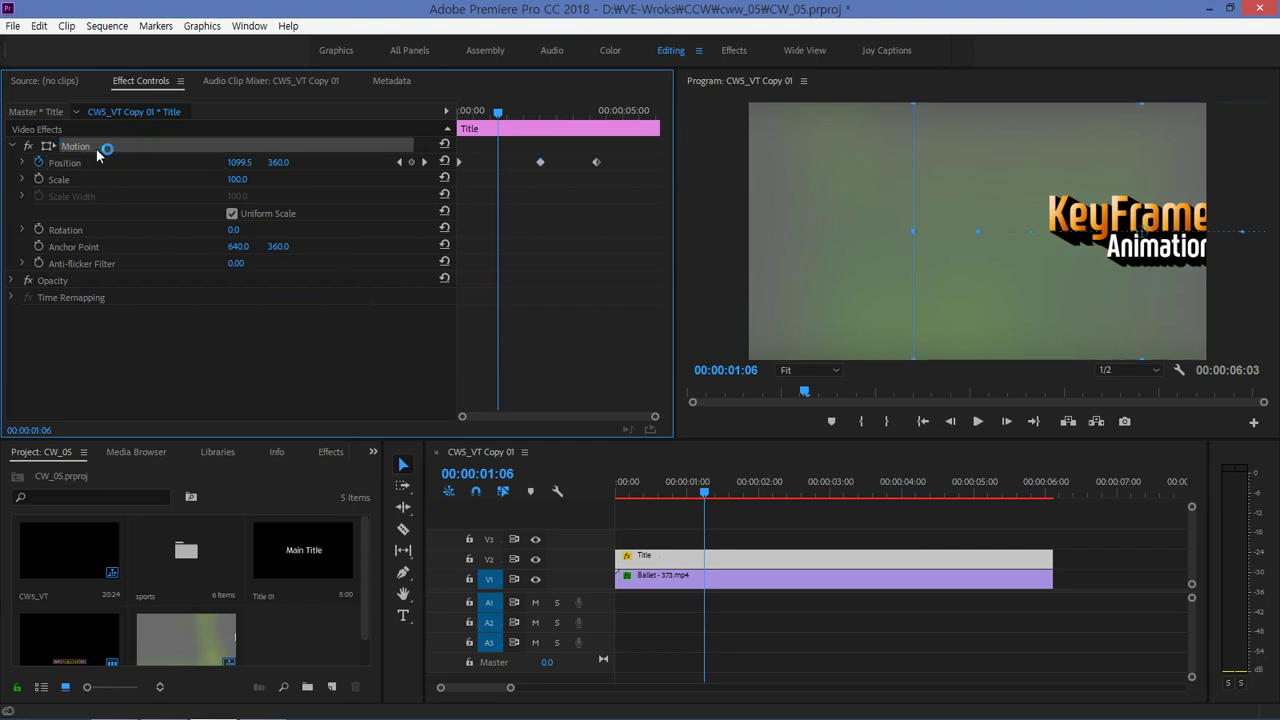
{"action": "left_click_drag", "start_coordinate": [1143, 220], "coordinate": [1120, 177]}
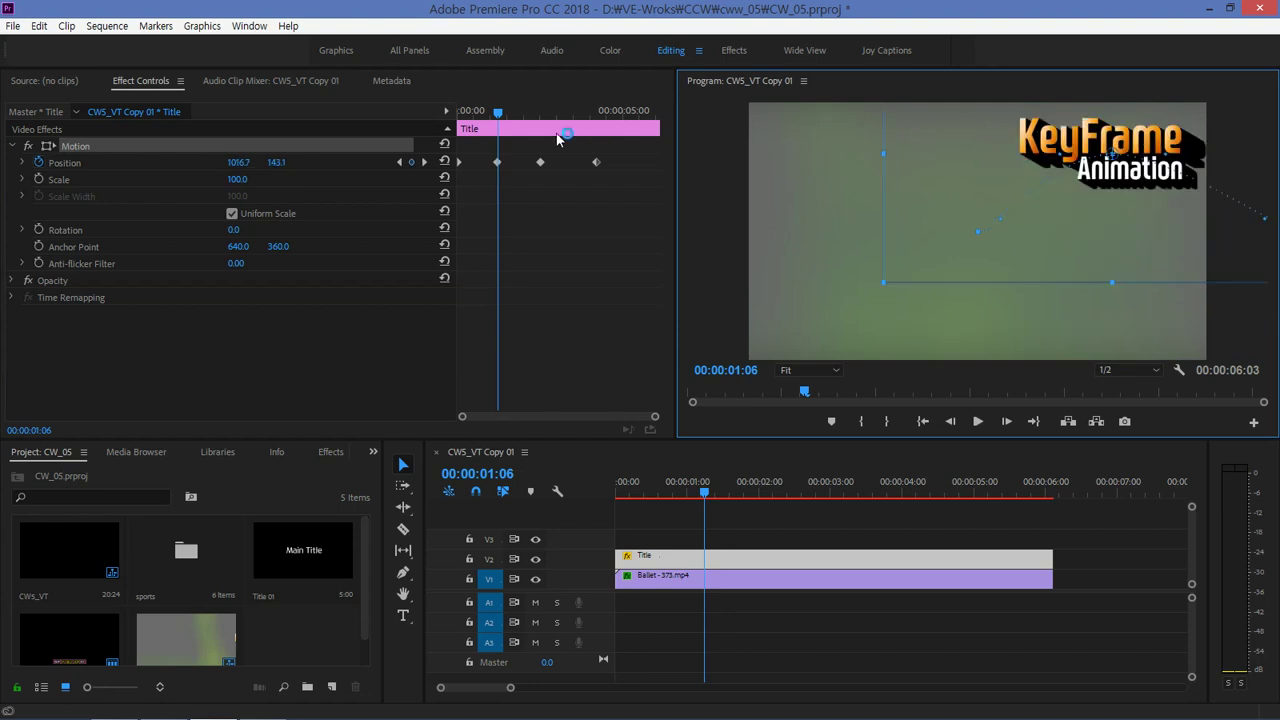
{"action": "mouse_move", "coordinate": [498, 112]}
{"action": "left_mouse_down"}
{"action": "mouse_move", "coordinate": [452, 116]}
{"action": "mouse_move", "coordinate": [569, 113]}
{"action": "mouse_move", "coordinate": [578, 152]}
{"action": "left_mouse_up"}
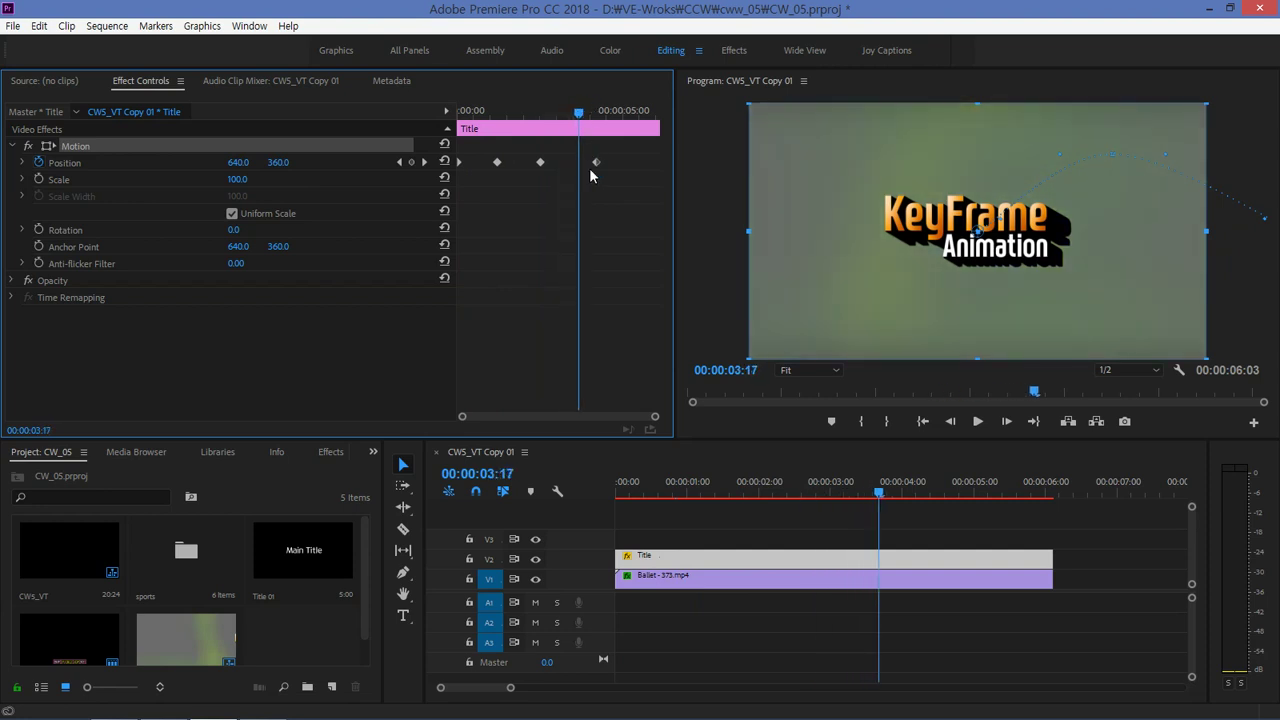
{"action": "left_click_drag", "start_coordinate": [576, 125], "coordinate": [644, 121]}
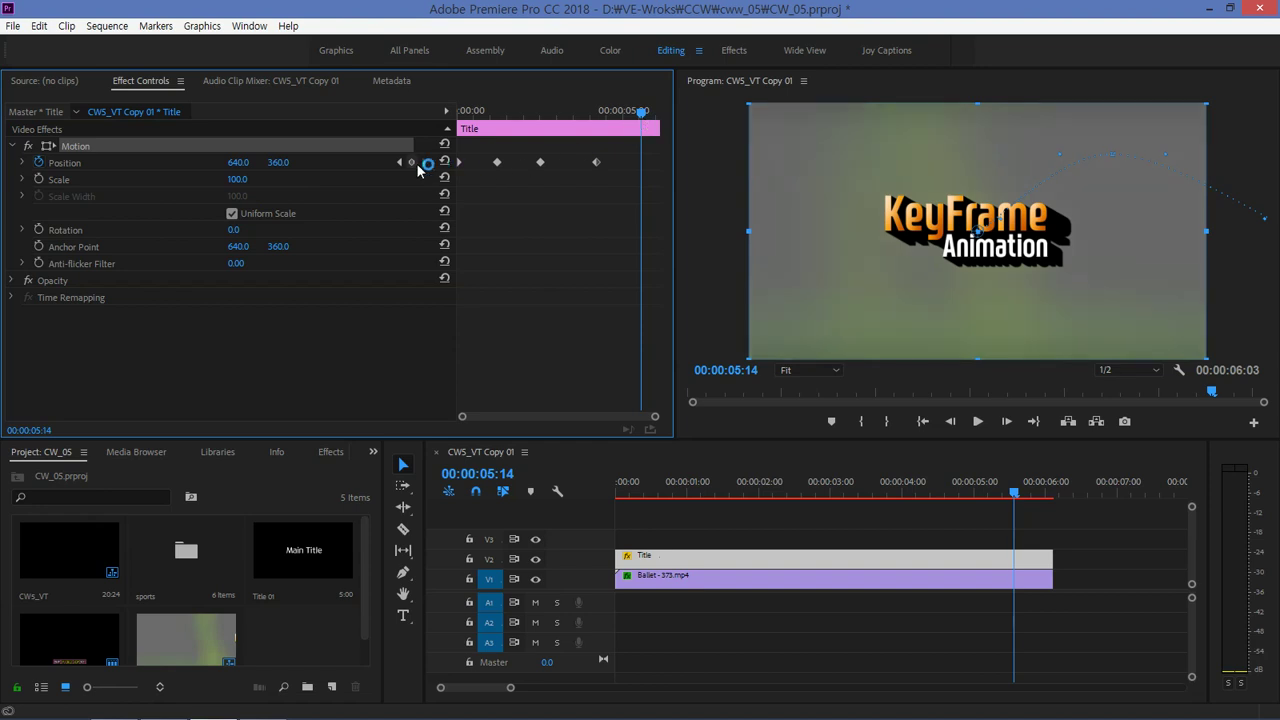
{"action": "left_click", "coordinate": [399, 162]}
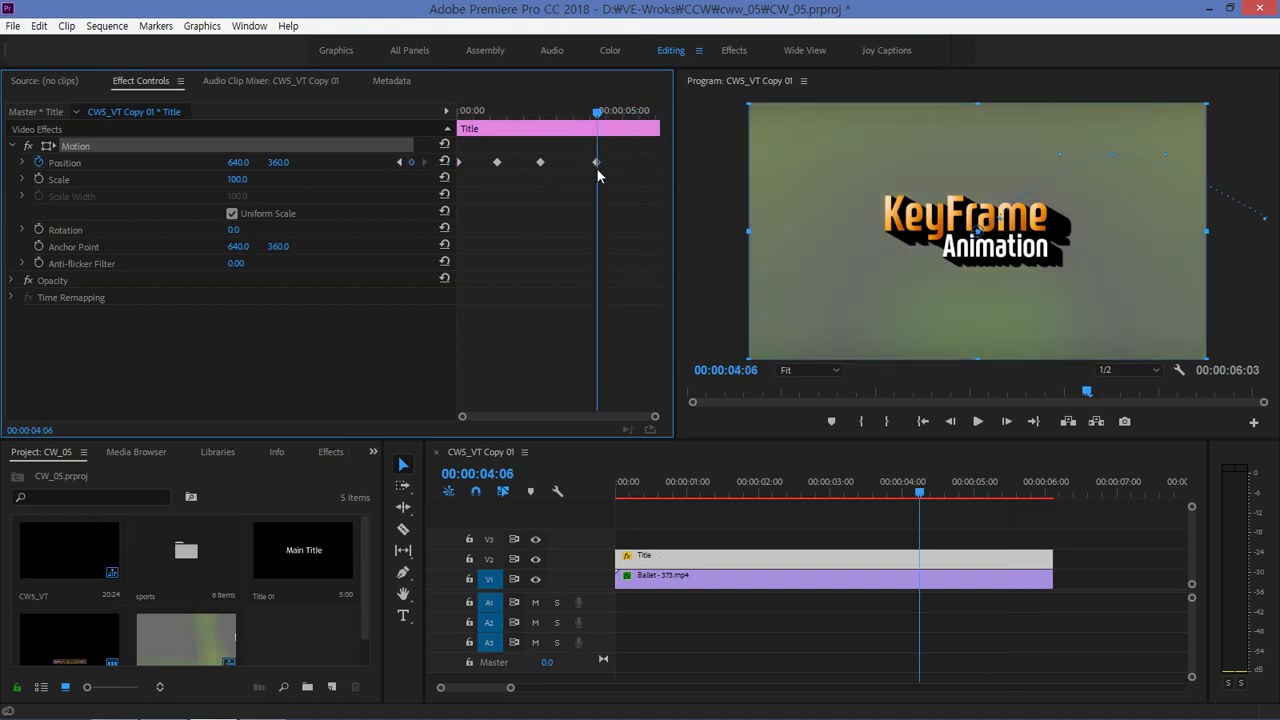
{"action": "left_click", "coordinate": [599, 174]}
Step: Enable Scale keyframing on the title, then move the playhead from the 00:00:04:06 Position keyframe toward 05:18
{"action": "left_click", "coordinate": [40, 183]}
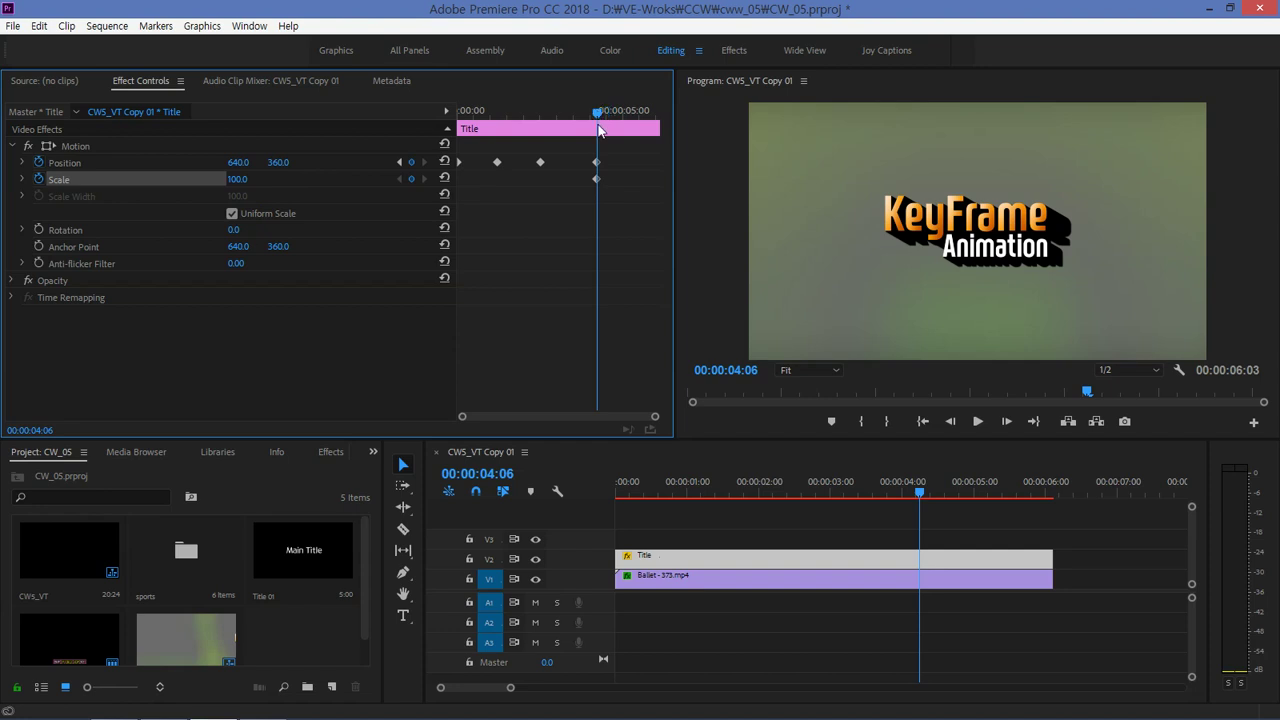
{"action": "left_click", "coordinate": [596, 162]}
{"action": "left_click_drag", "start_coordinate": [598, 116], "coordinate": [649, 121]}
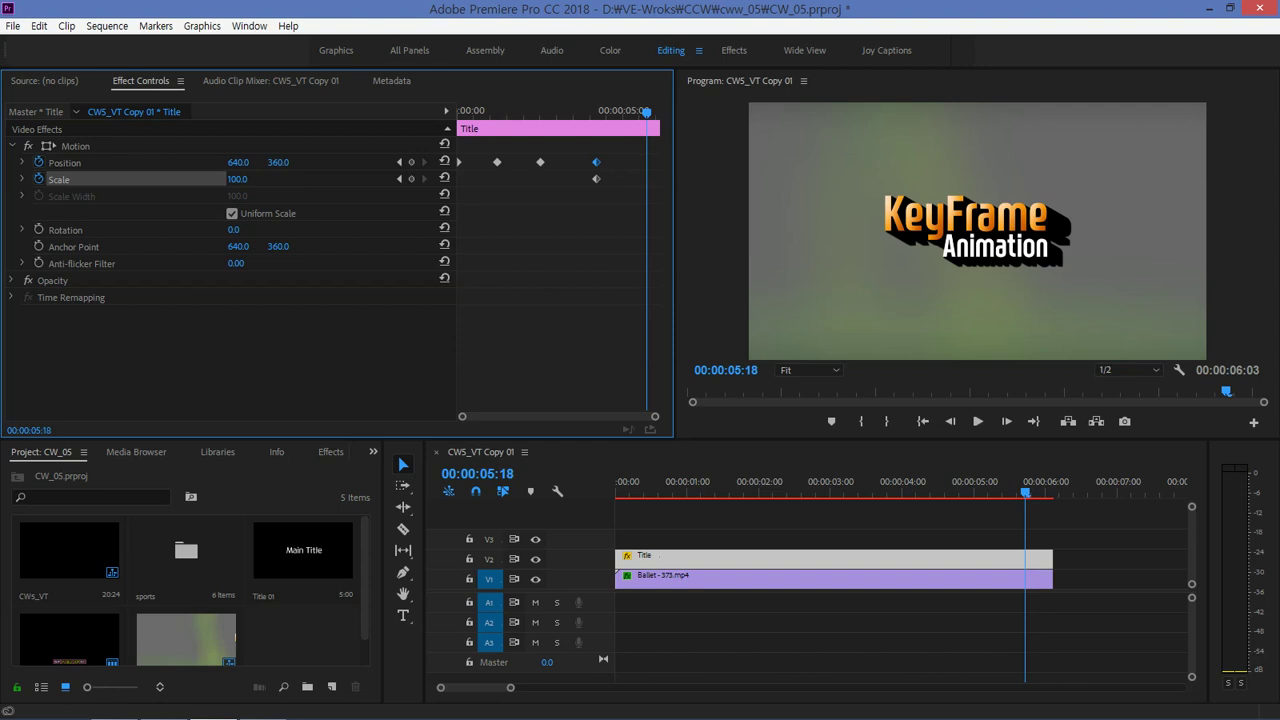
Step: At 00:00:05:18, lower the title to Position Y 558 and shrink its Scale to 67 via 74
{"action": "left_click_drag", "start_coordinate": [277, 162], "coordinate": [645, 186]}
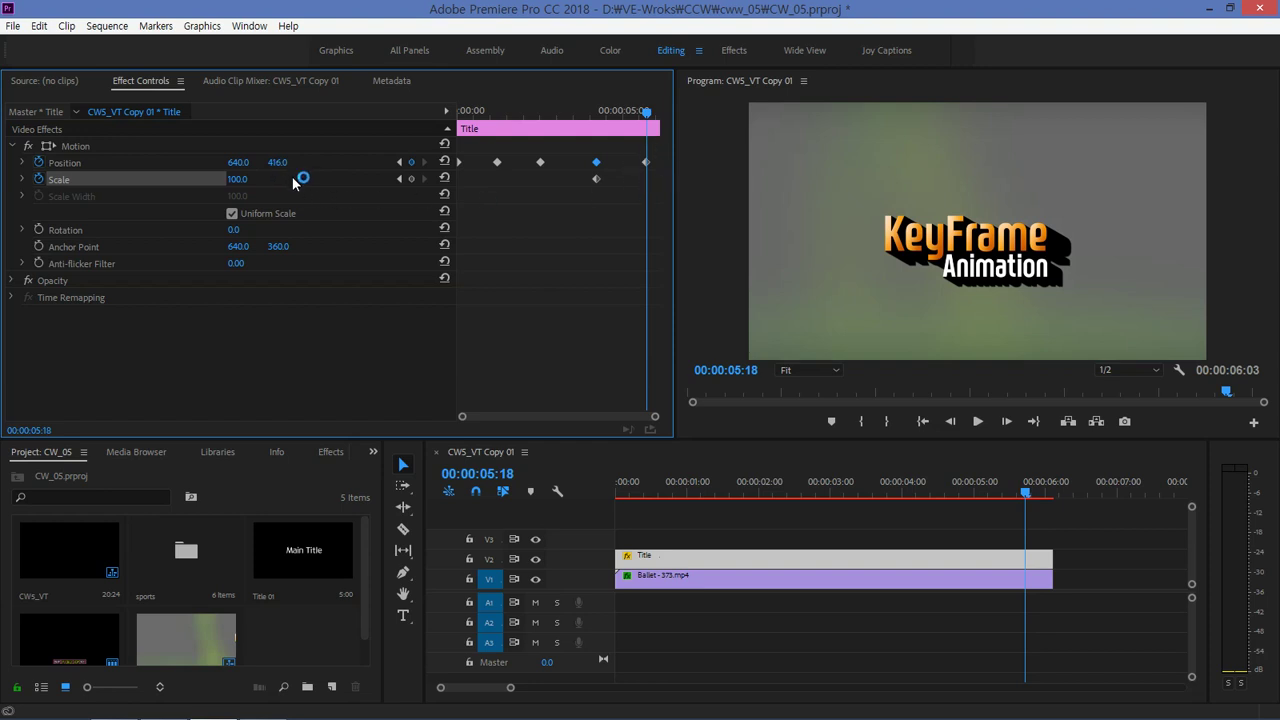
{"action": "left_click_drag", "start_coordinate": [280, 163], "coordinate": [422, 163]}
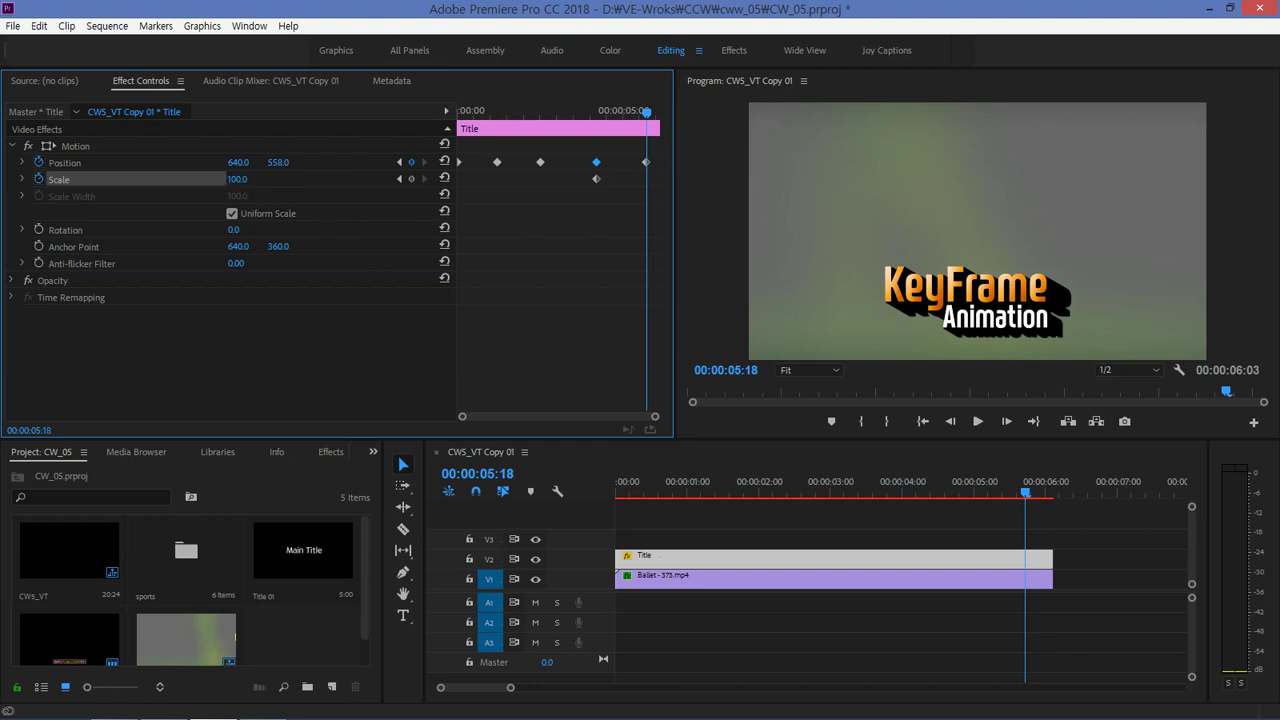
{"action": "type", "text": "74"}
{"action": "key", "text": "Return"}
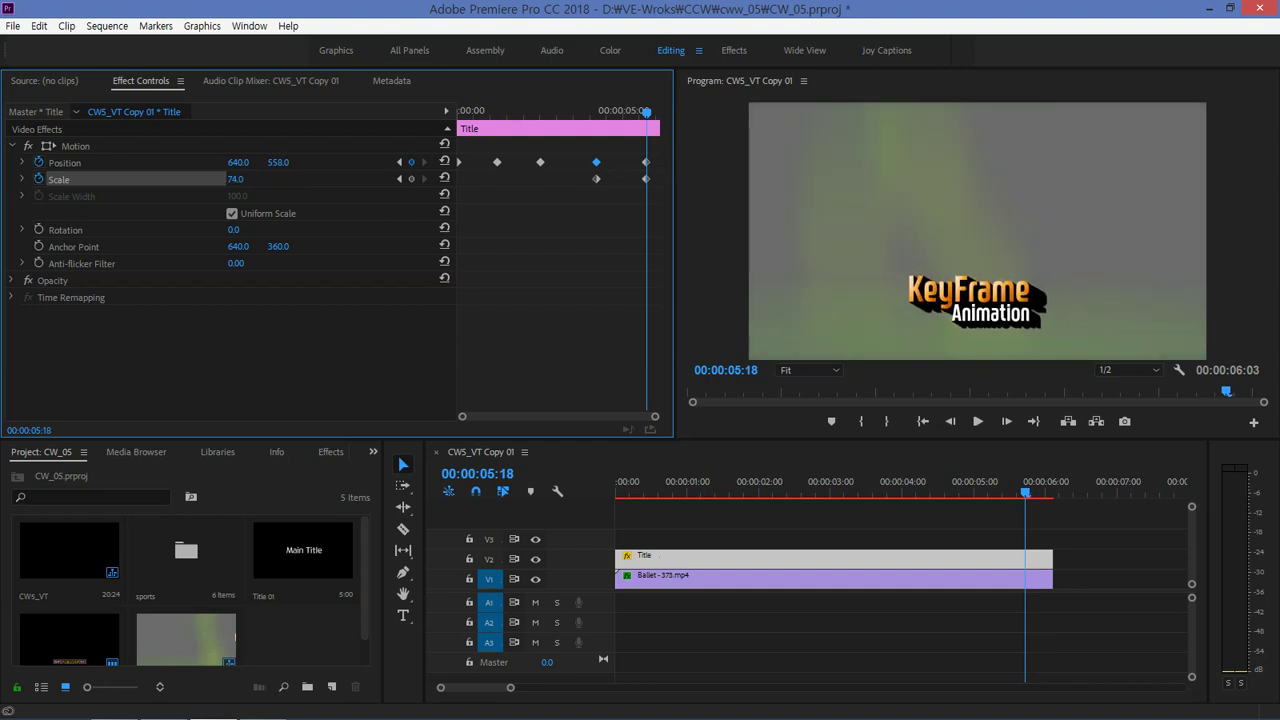
{"action": "left_click_drag", "start_coordinate": [235, 179], "coordinate": [245, 182]}
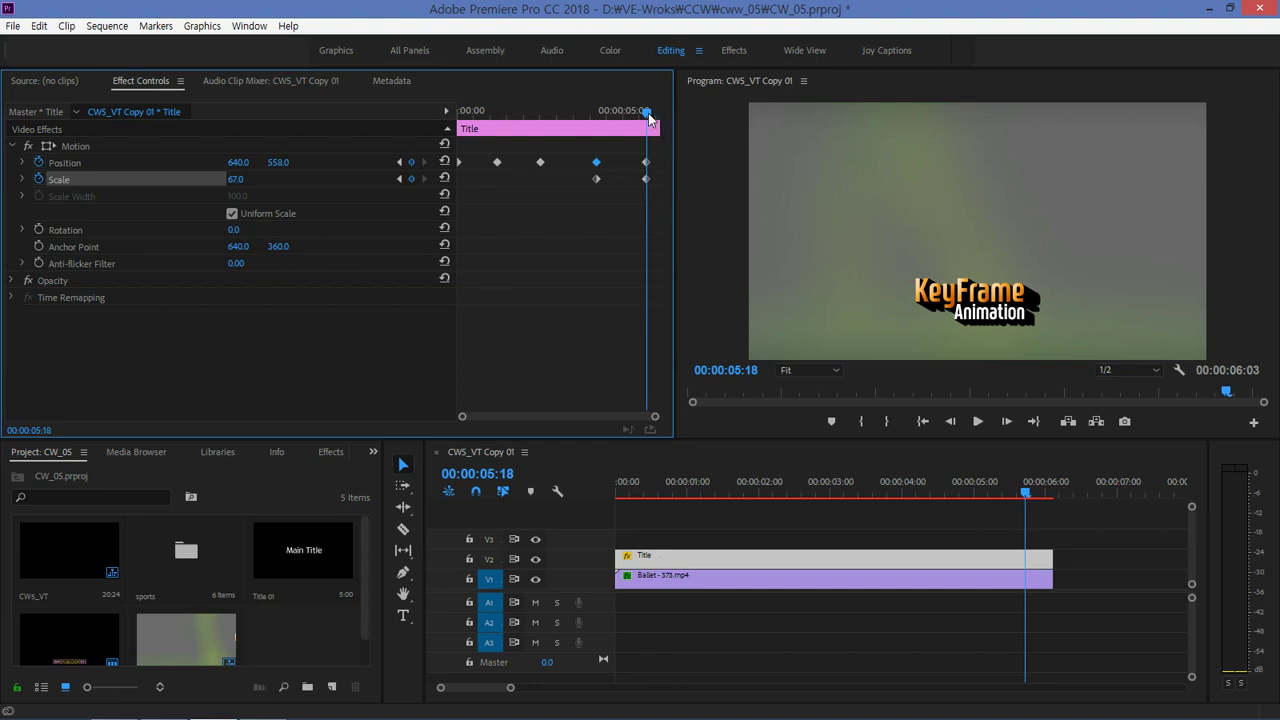
{"action": "left_click_drag", "start_coordinate": [649, 119], "coordinate": [423, 114]}
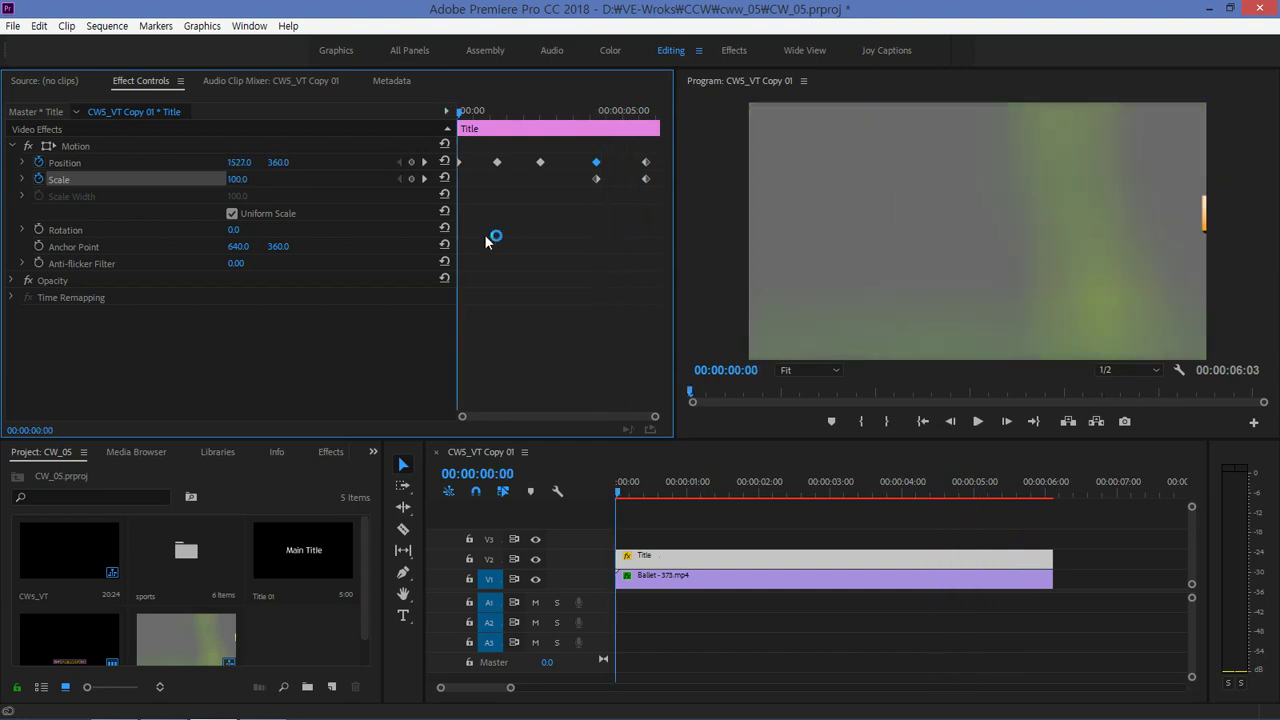
{"action": "left_click", "coordinate": [979, 422]}
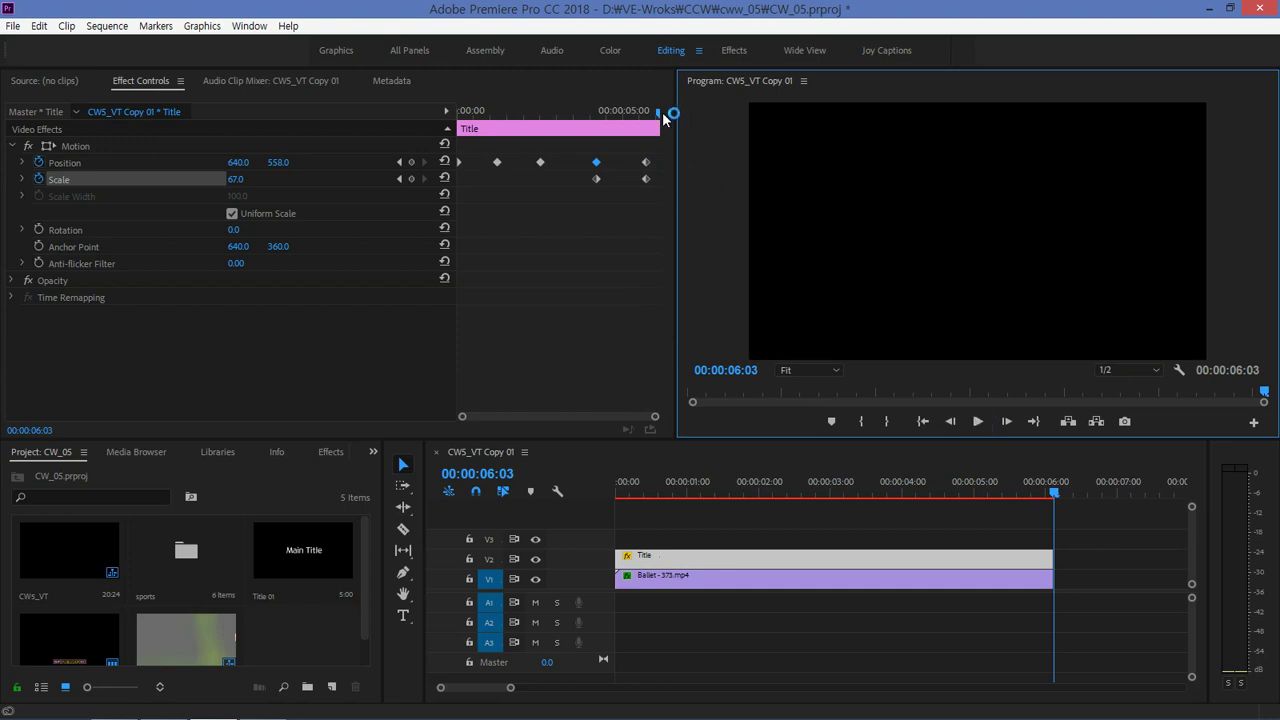
{"action": "left_click_drag", "start_coordinate": [636, 112], "coordinate": [538, 116]}
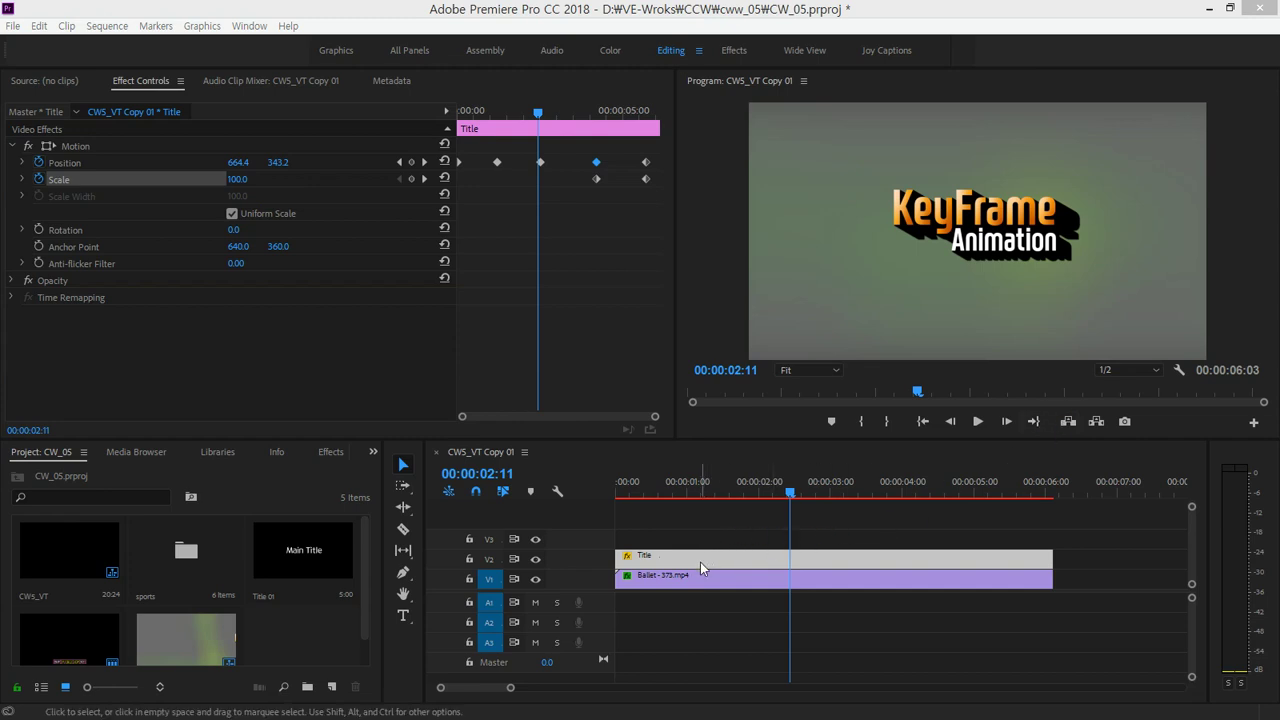
Step: Drag the Title clip up from track V2 onto track V3 above the Ballet clip
{"action": "left_click_drag", "start_coordinate": [696, 563], "coordinate": [691, 549]}
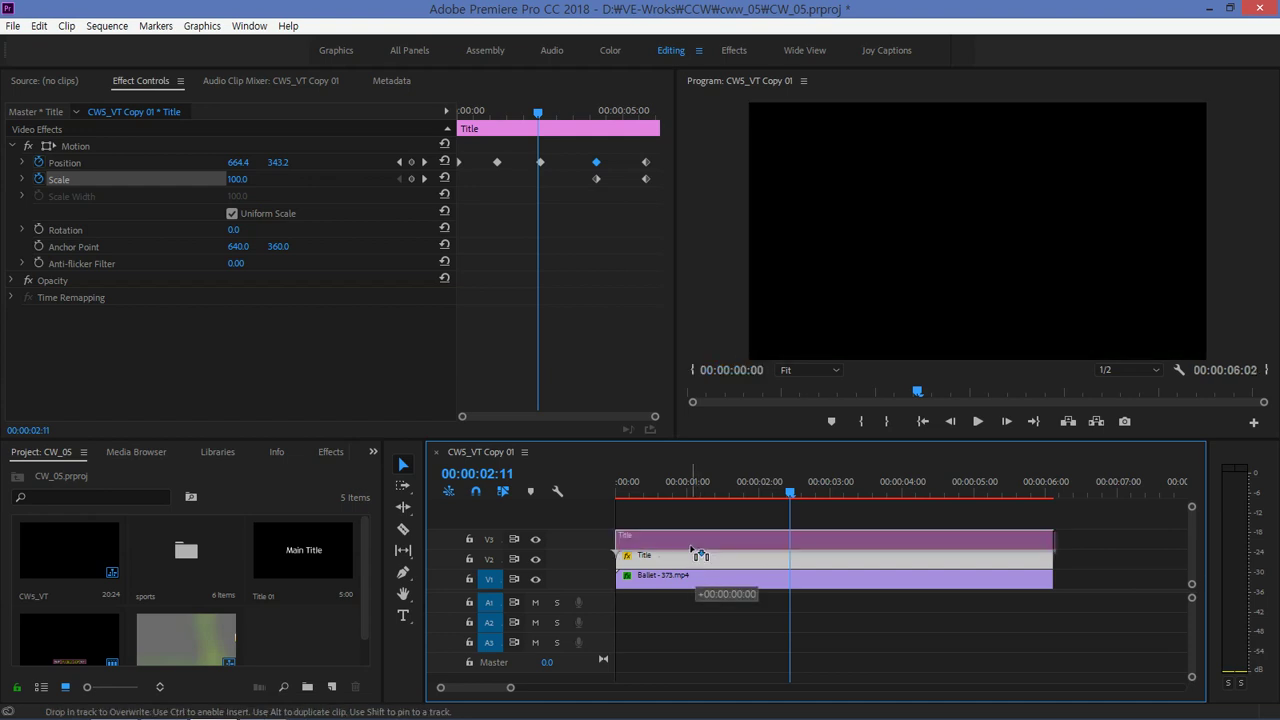
{"action": "left_click_drag", "start_coordinate": [693, 550], "coordinate": [694, 545]}
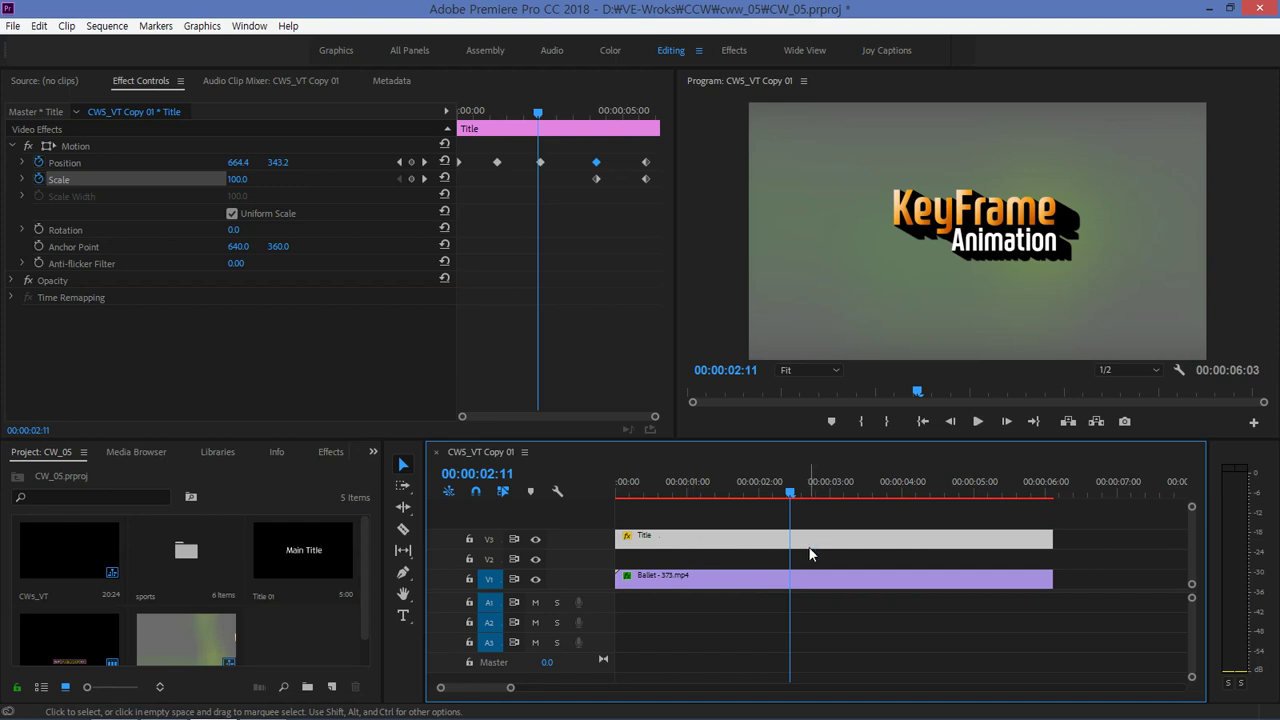
{"action": "left_click", "coordinate": [404, 615]}
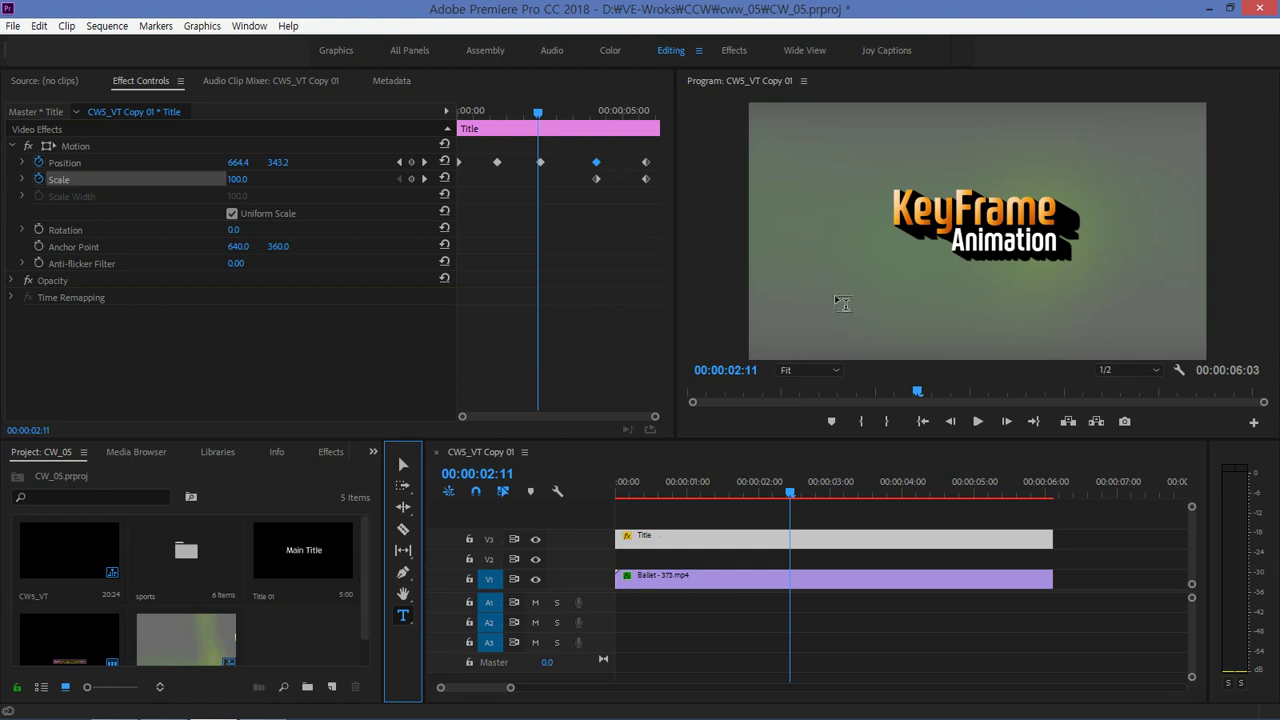
{"action": "left_click", "coordinate": [405, 463]}
Step: Turn on Safe Margins guides in the Program Monitor and pick the Type tool
{"action": "right_click", "coordinate": [783, 226]}
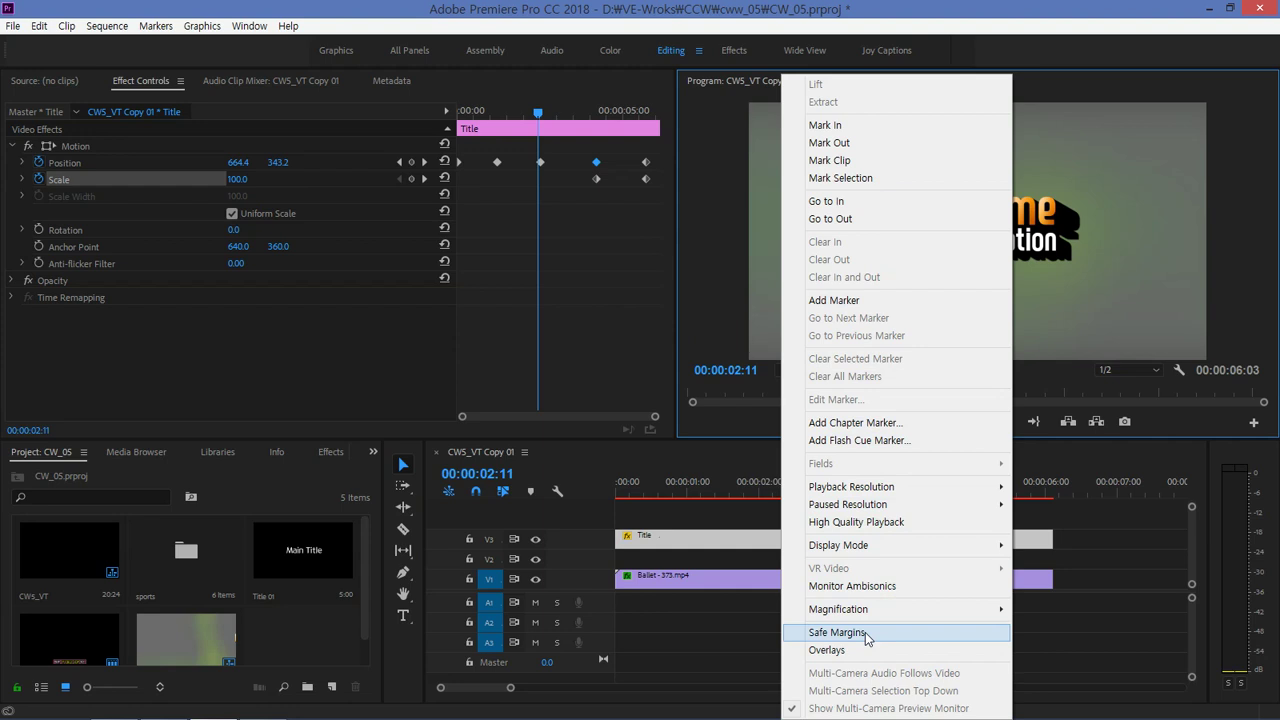
{"action": "left_click", "coordinate": [837, 632]}
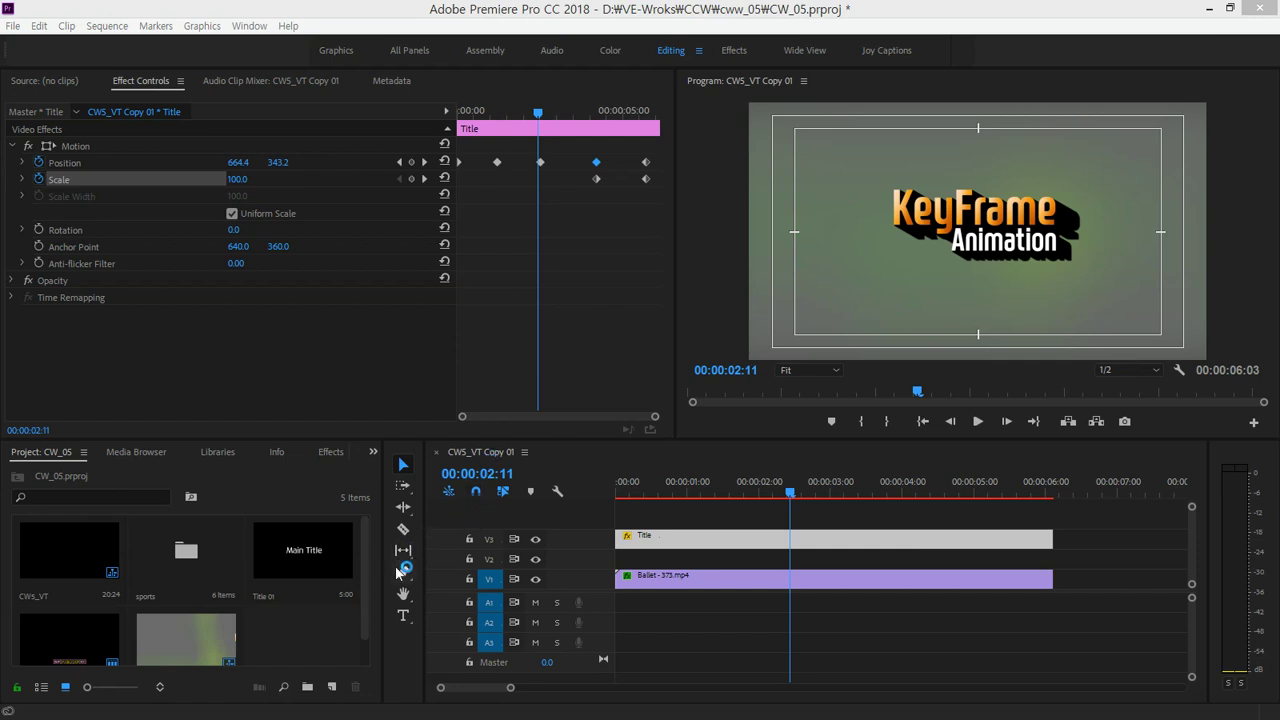
{"action": "left_click", "coordinate": [403, 614]}
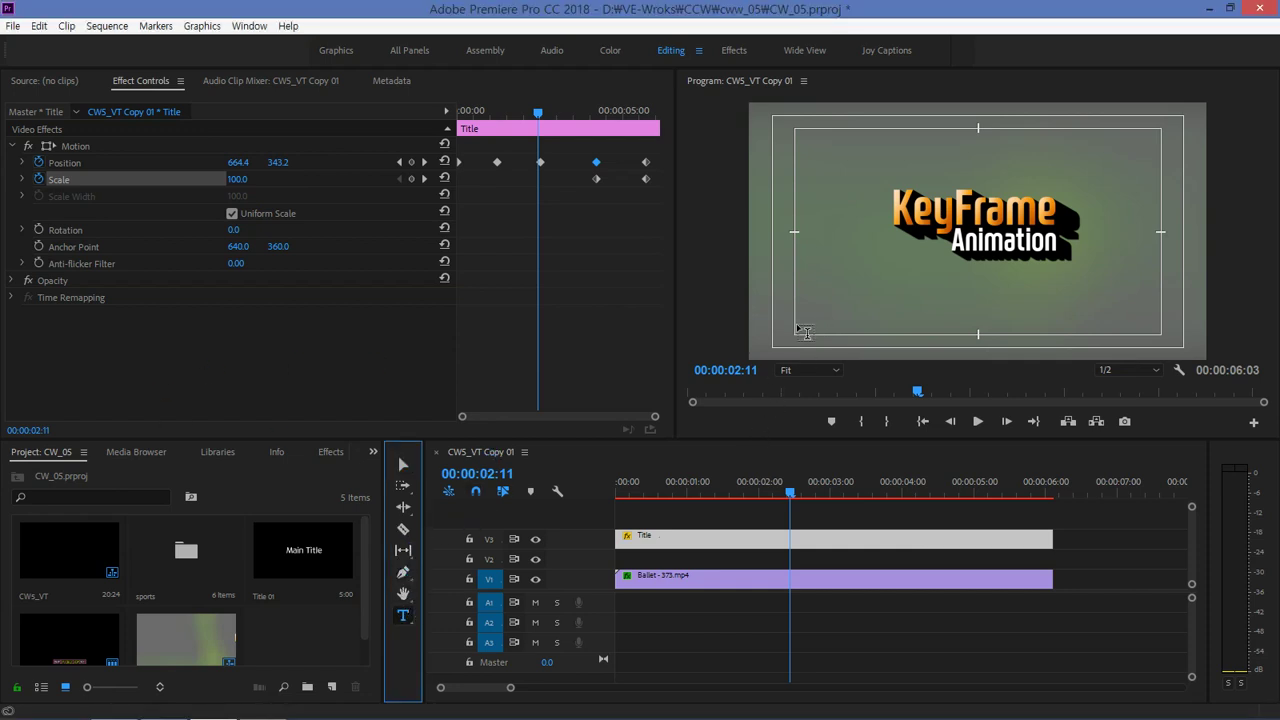
Step: Add a text graphic reading 'Type Tool TEXT' at the lower-left of the Program Monitor
{"action": "left_click", "coordinate": [802, 328]}
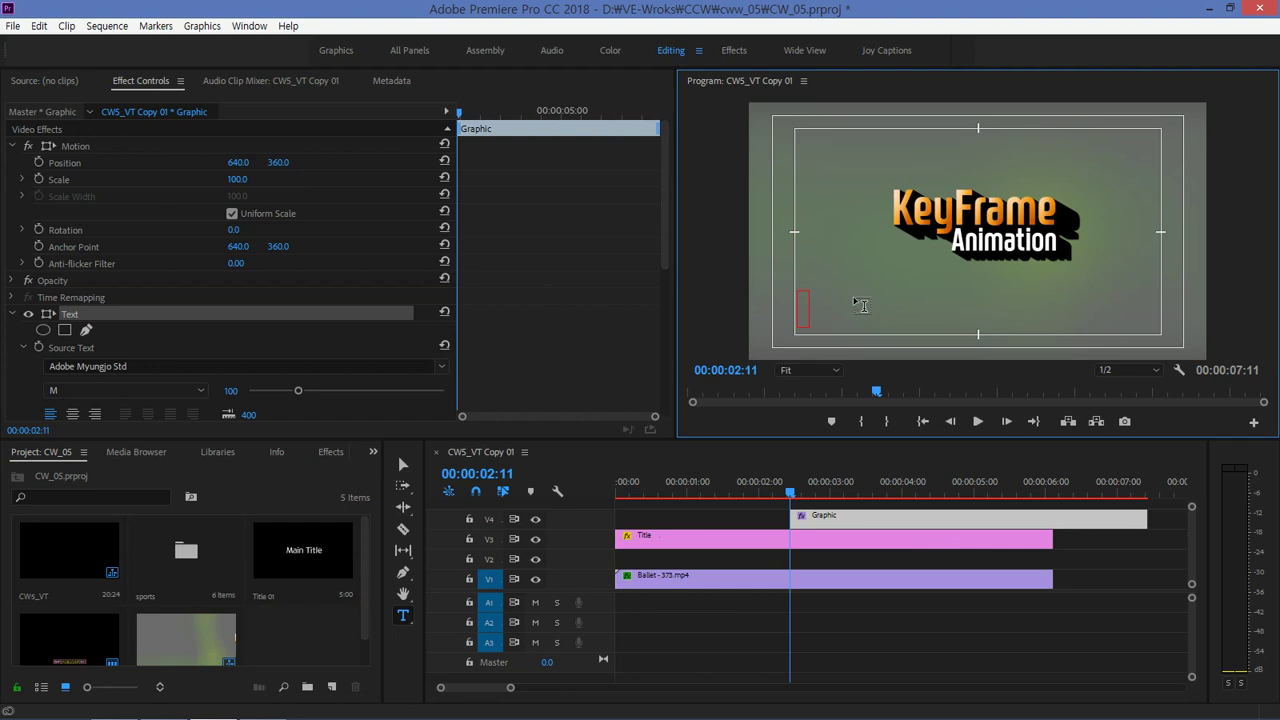
{"action": "type", "text": "d"}
{"action": "type", "text": "lfq"}
{"action": "key", "text": "BackSpace"}
{"action": "key", "text": "BackSpace"}
{"action": "key", "text": "BackSpace"}
{"action": "key", "text": "BackSpace"}
{"action": "key", "text": "Hangul"}
{"action": "type", "text": "T"}
{"action": "type", "text": "ype"}
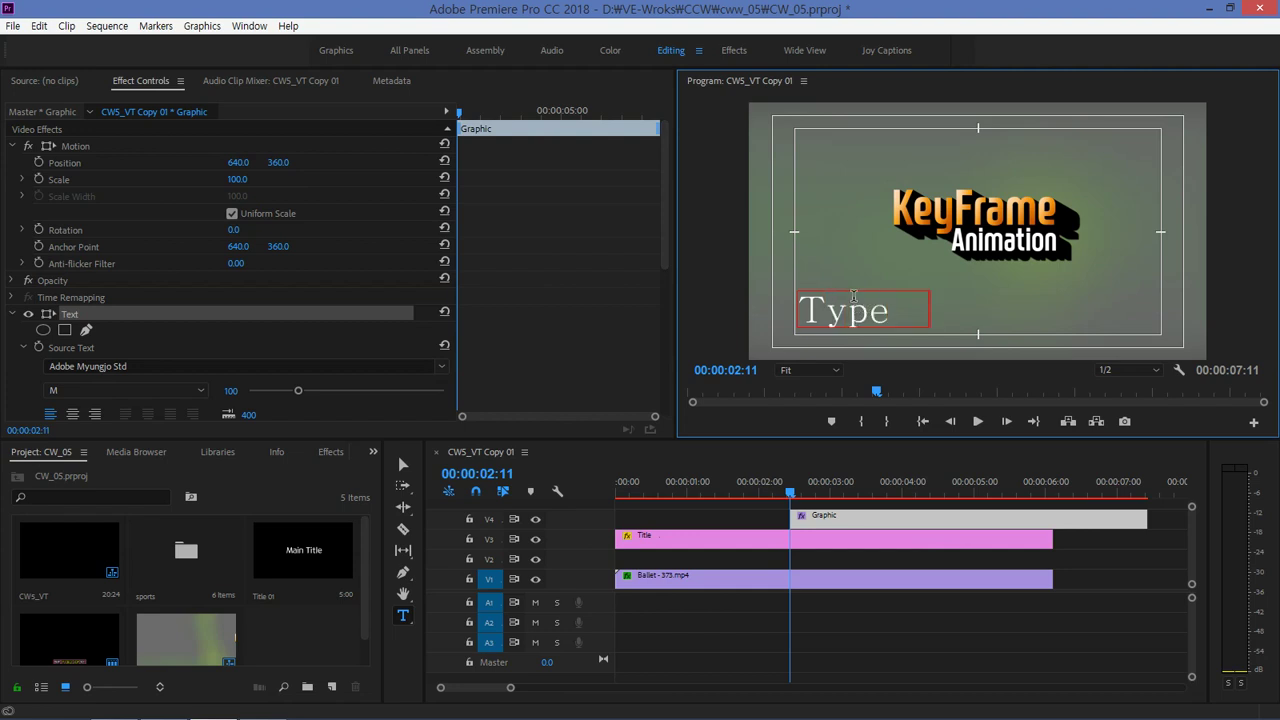
{"action": "type", "text": " Toll"}
{"action": "key", "text": "BackSpace"}
{"action": "key", "text": "BackSpace"}
{"action": "type", "text": "ol"}
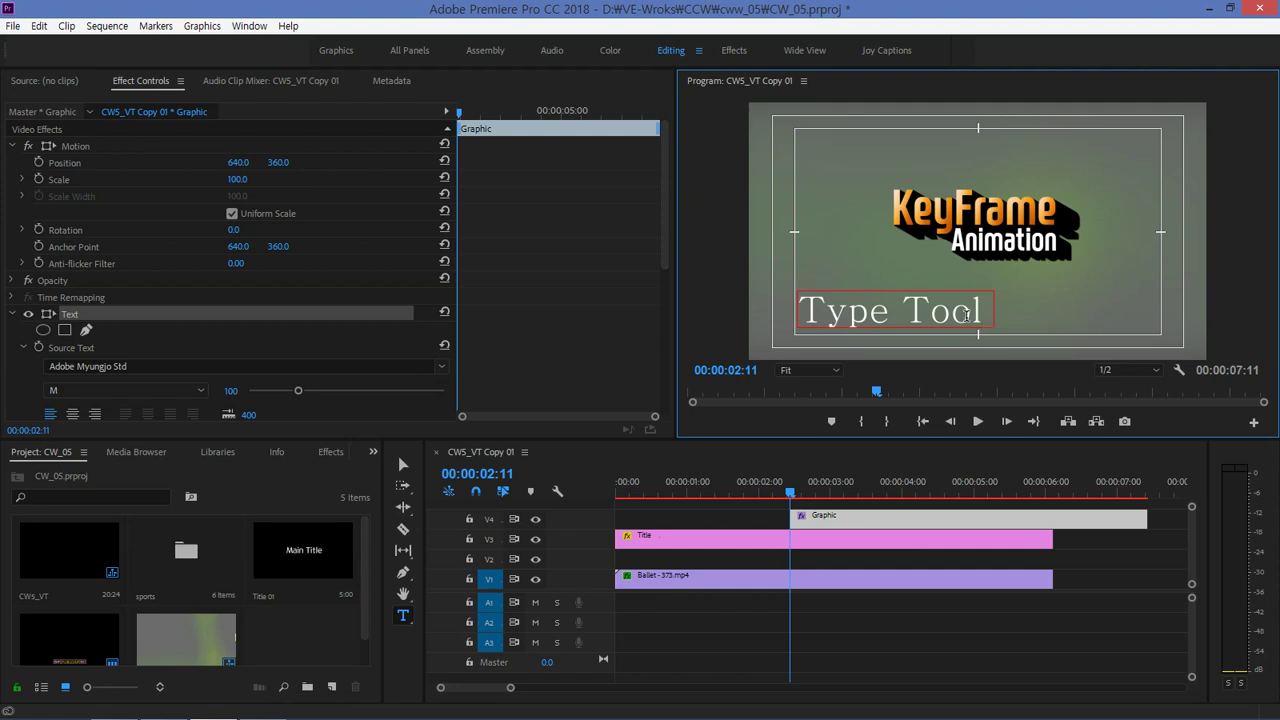
{"action": "type", "text": "t"}
{"action": "key", "text": "BackSpace"}
{"action": "type", "text": "T"}
{"action": "type", "text": "E"}
{"action": "type", "text": "XT"}
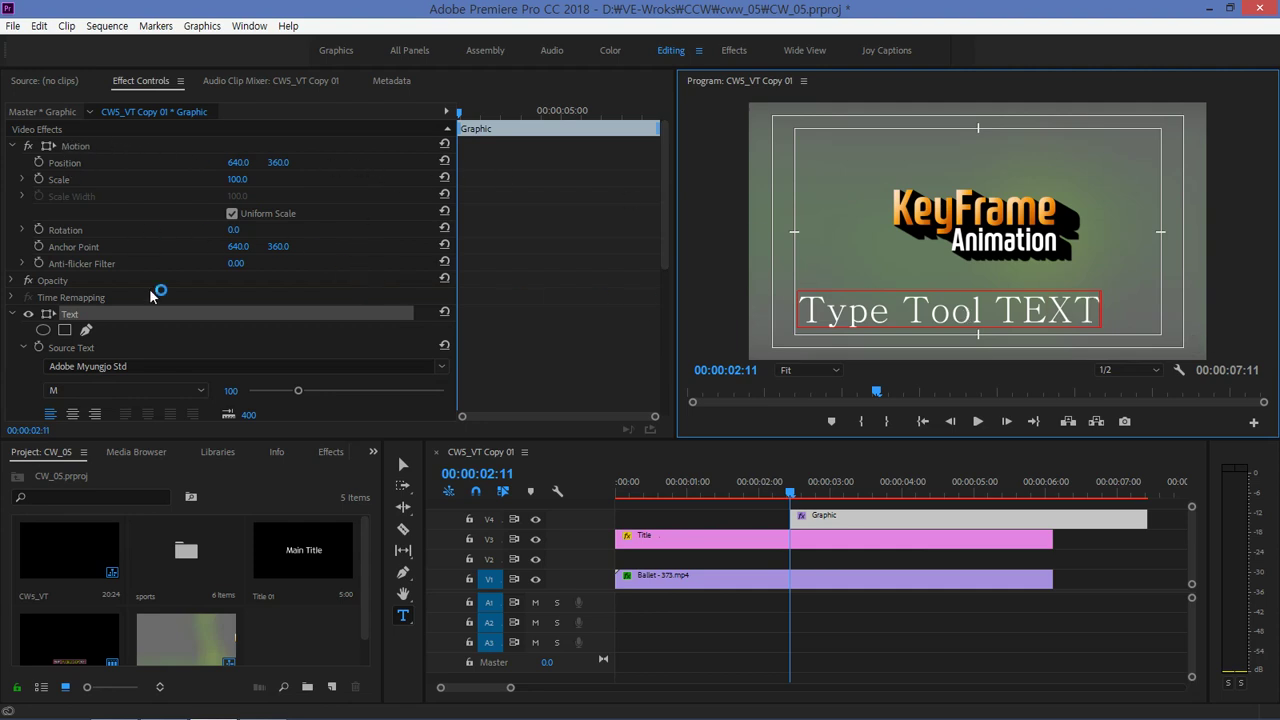
{"action": "left_click", "coordinate": [399, 462]}
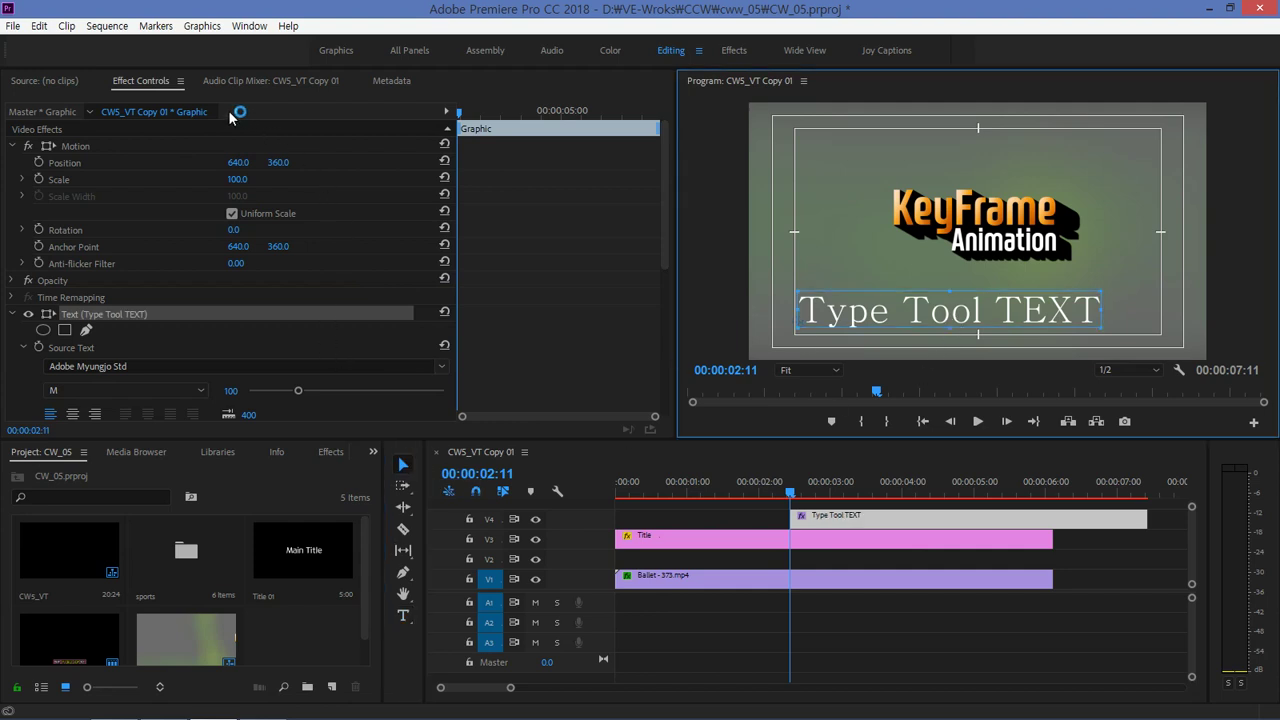
Step: Change the text's font to Swagger TTF in Effect Controls
{"action": "left_click_drag", "start_coordinate": [665, 185], "coordinate": [664, 242]}
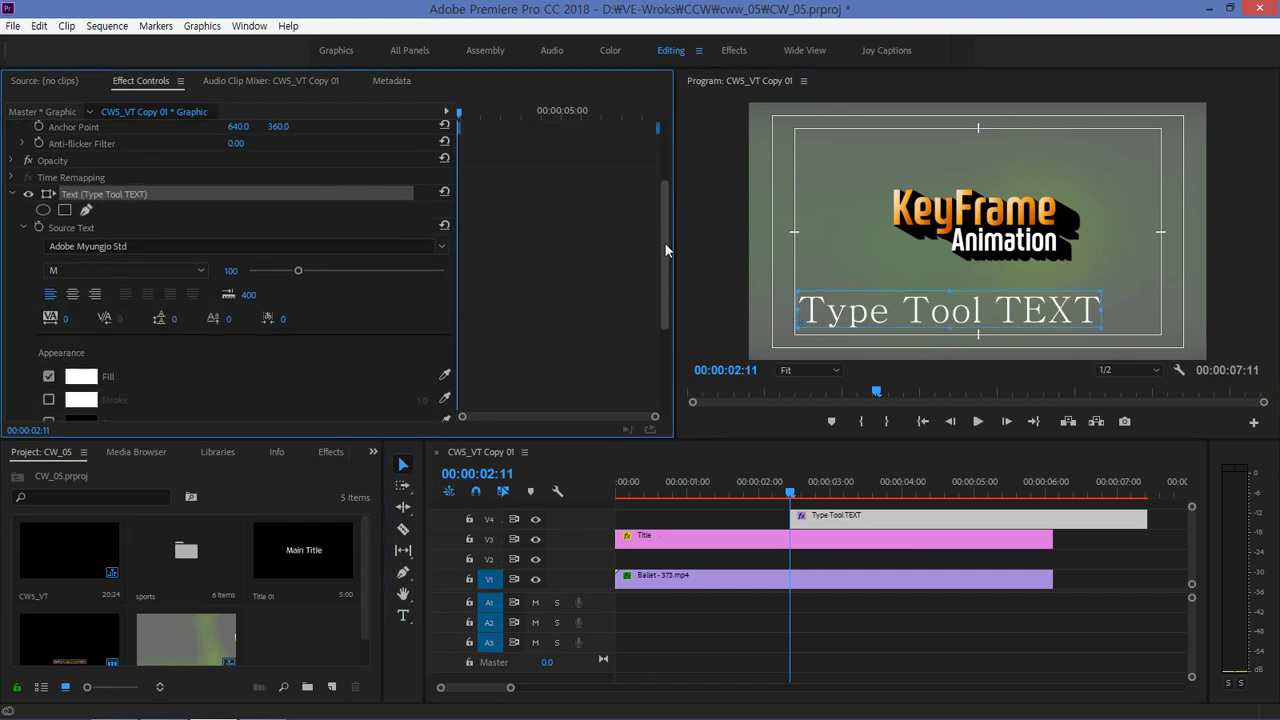
{"action": "left_click", "coordinate": [443, 247]}
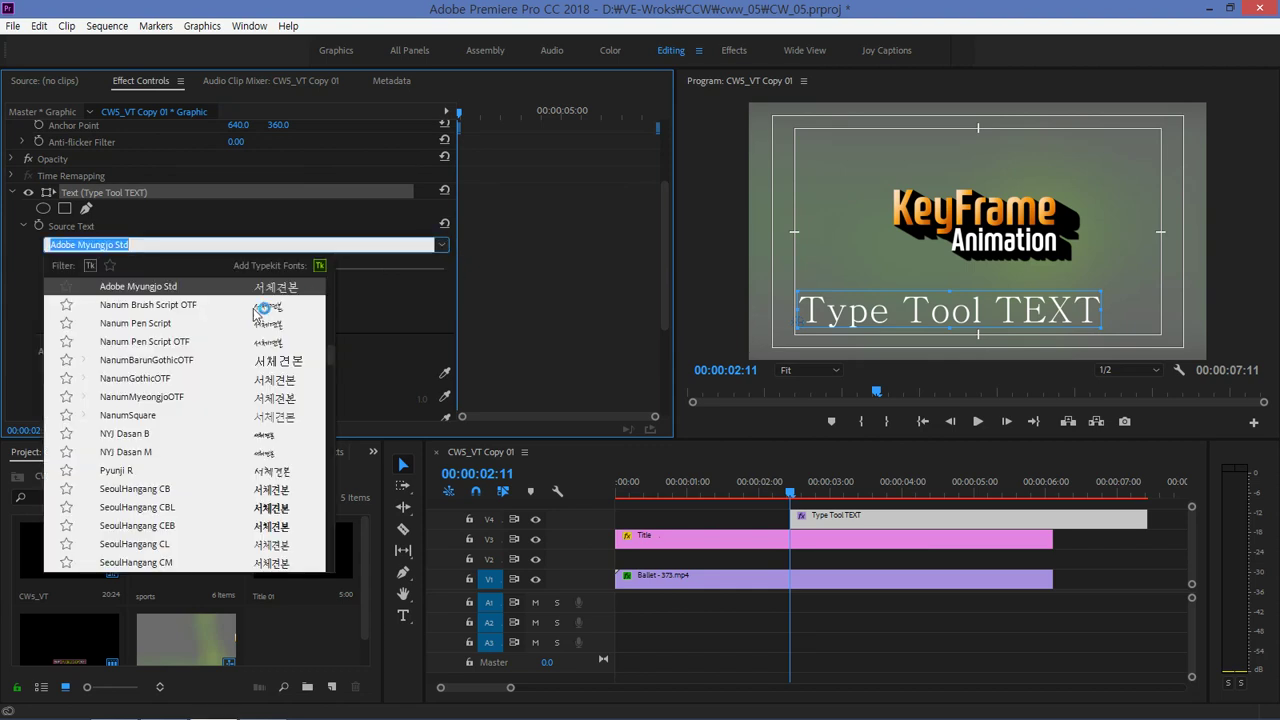
{"action": "left_click_drag", "start_coordinate": [333, 374], "coordinate": [332, 294]}
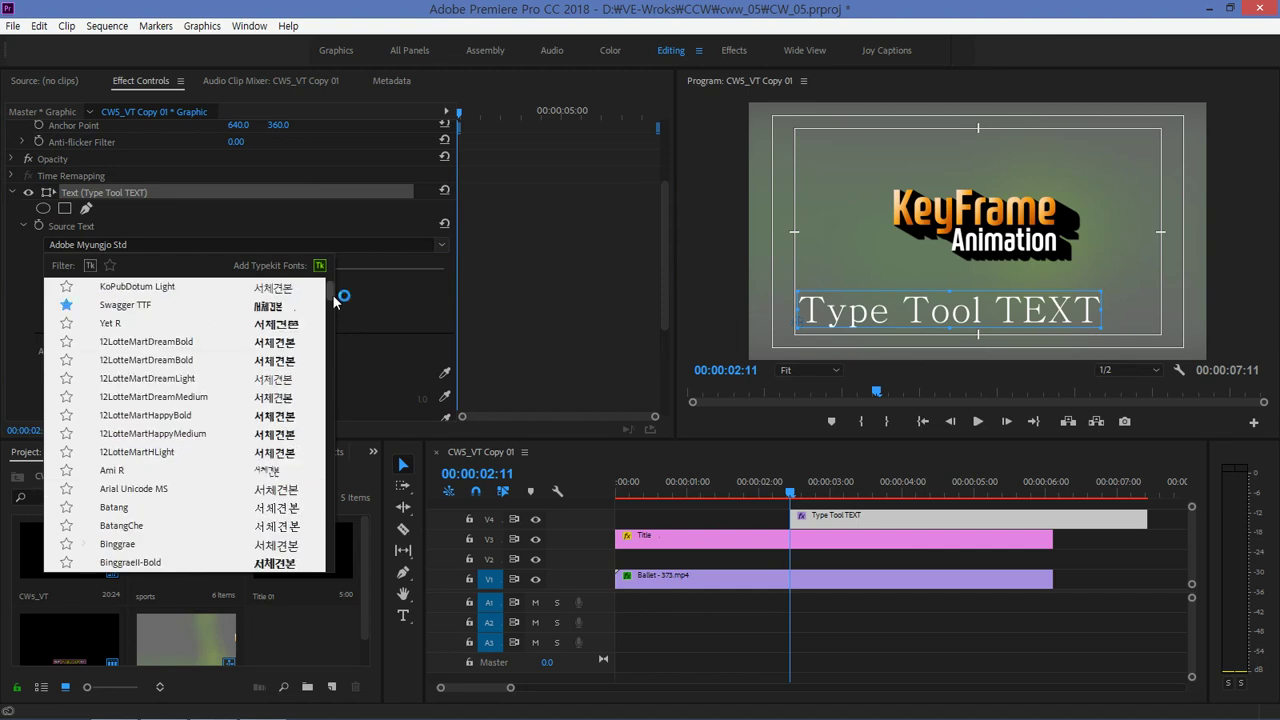
{"action": "left_click", "coordinate": [150, 305]}
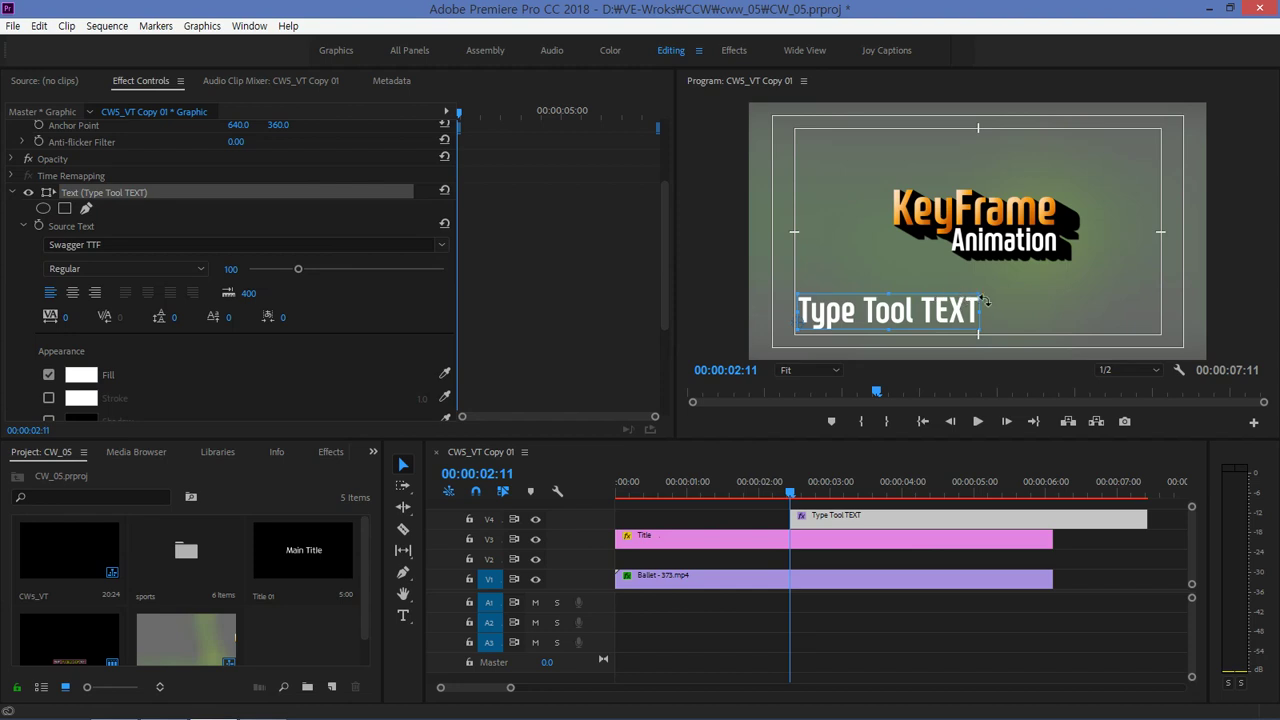
Step: Move the text to the bottom centre of the frame and centre-align it
{"action": "left_click", "coordinate": [976, 300]}
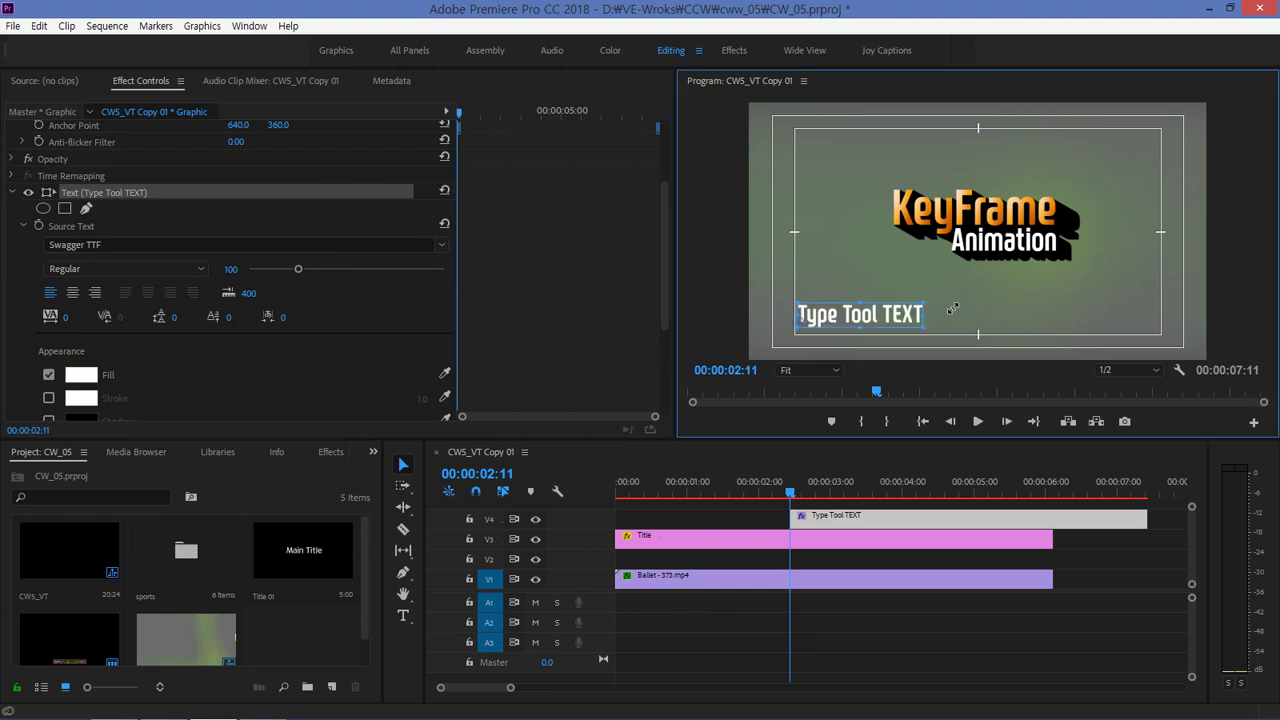
{"action": "left_click_drag", "start_coordinate": [881, 316], "coordinate": [946, 320]}
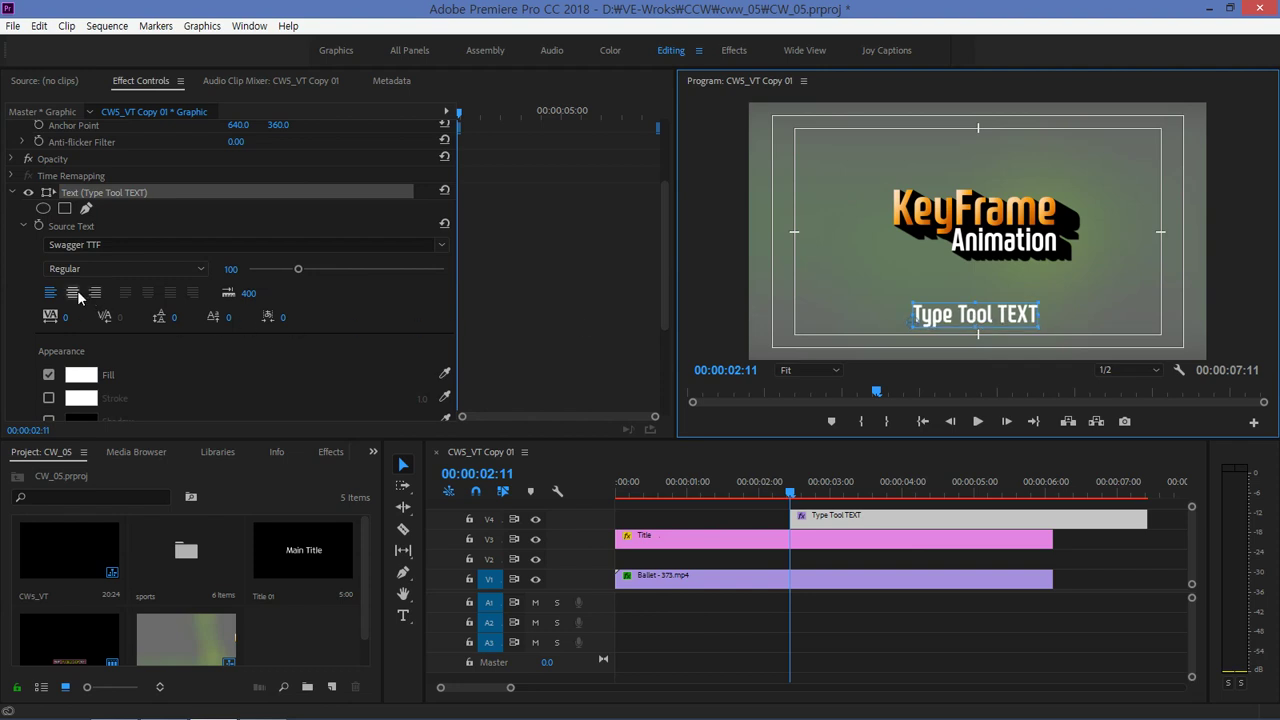
{"action": "left_click", "coordinate": [50, 292]}
{"action": "left_click", "coordinate": [940, 320]}
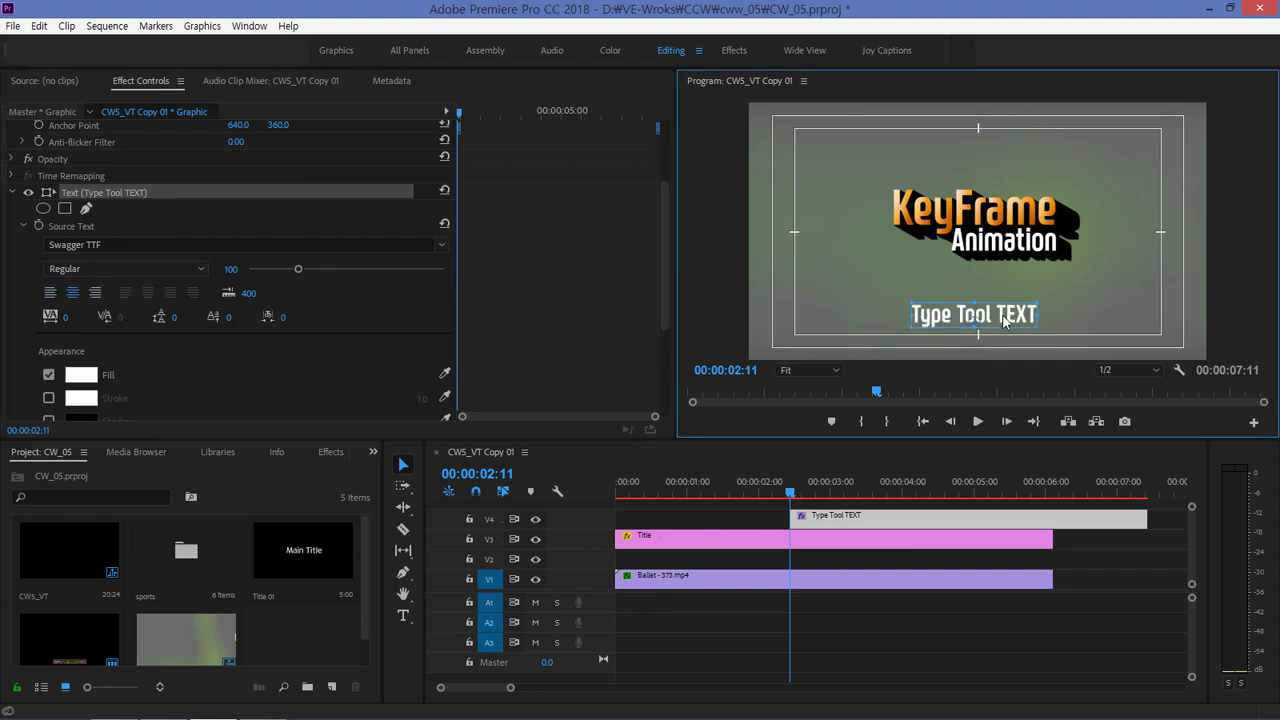
{"action": "left_click_drag", "start_coordinate": [1004, 317], "coordinate": [1004, 319]}
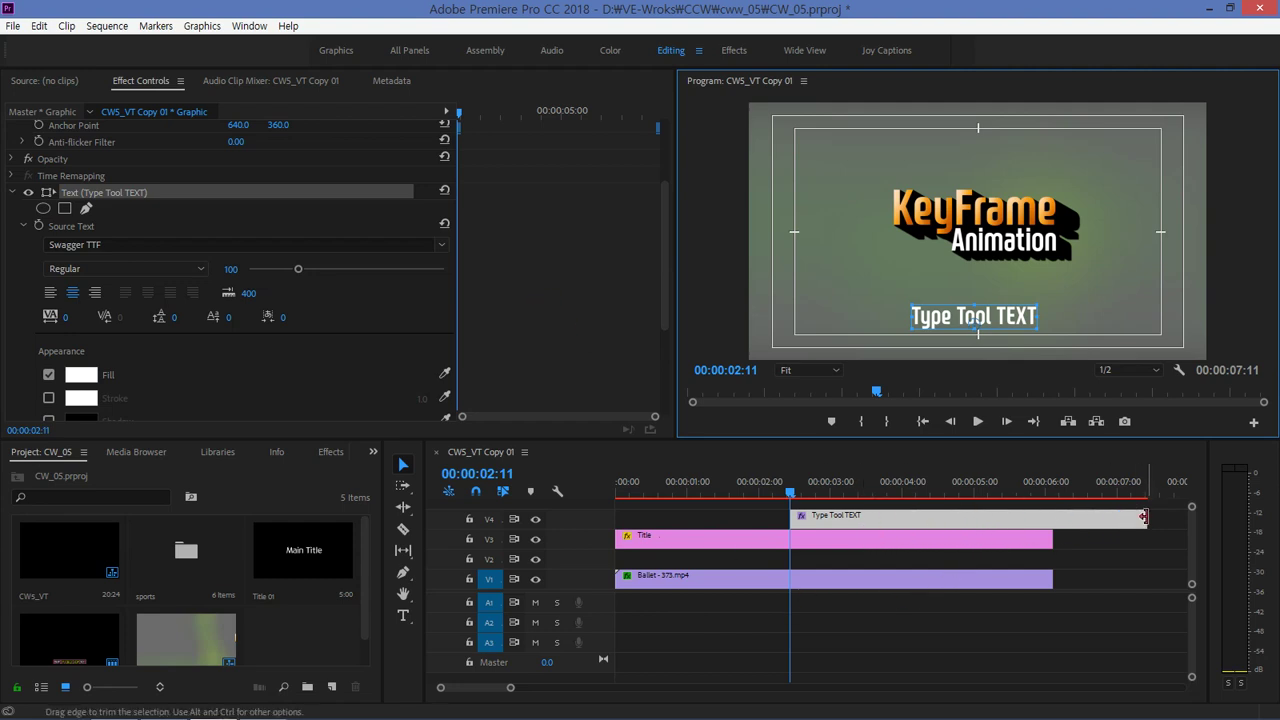
Step: Trim the V4 text clip's end and give the text a black Stroke of width 10
{"action": "left_click_drag", "start_coordinate": [1146, 518], "coordinate": [914, 519]}
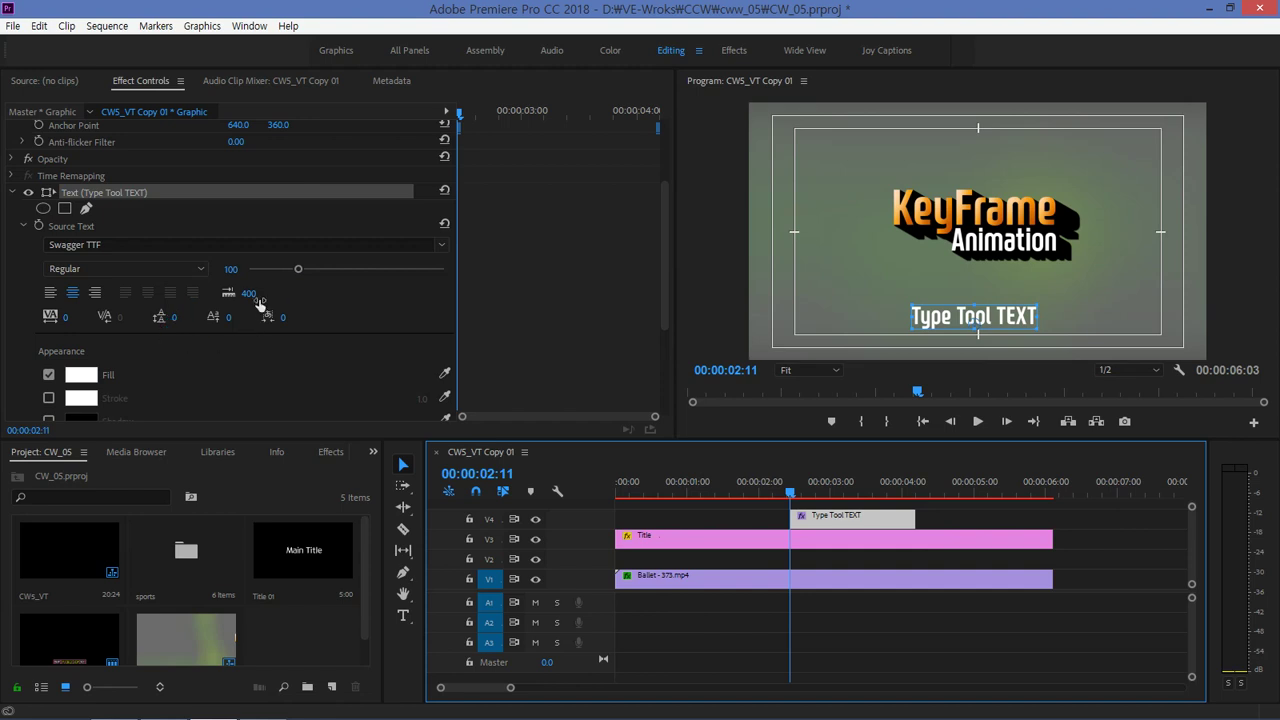
{"action": "left_click", "coordinate": [49, 398]}
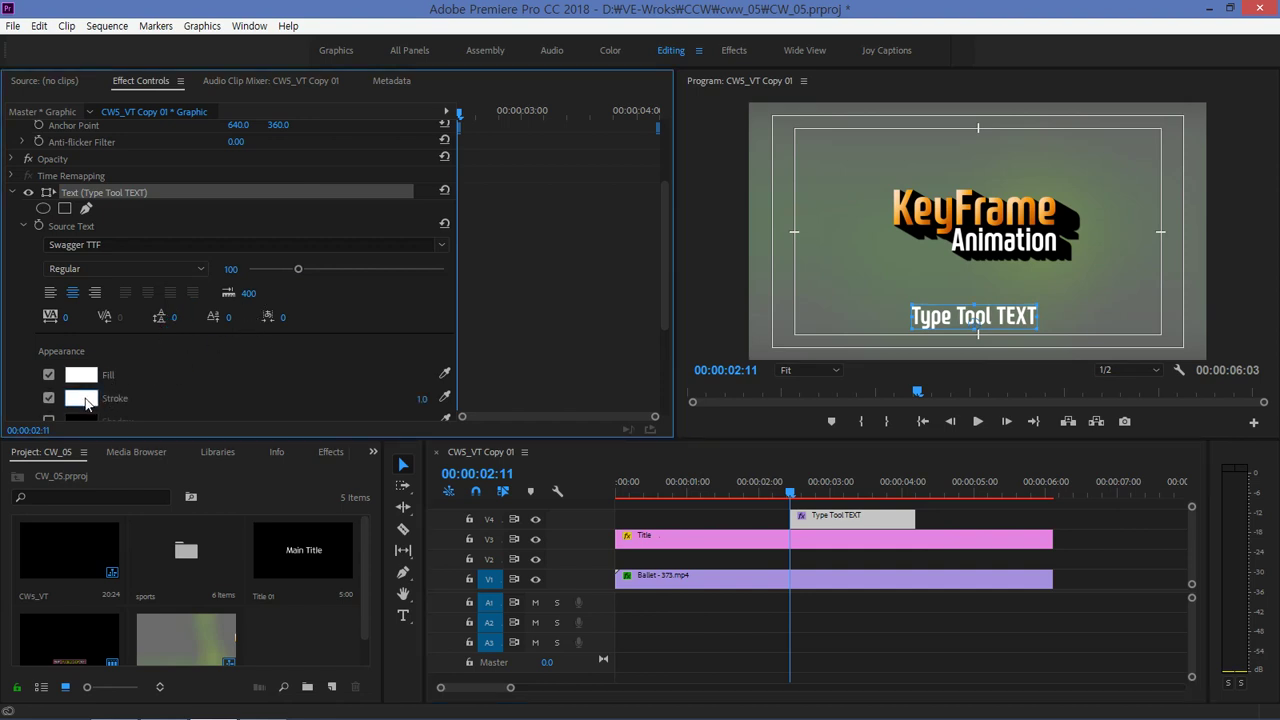
{"action": "left_click", "coordinate": [86, 400]}
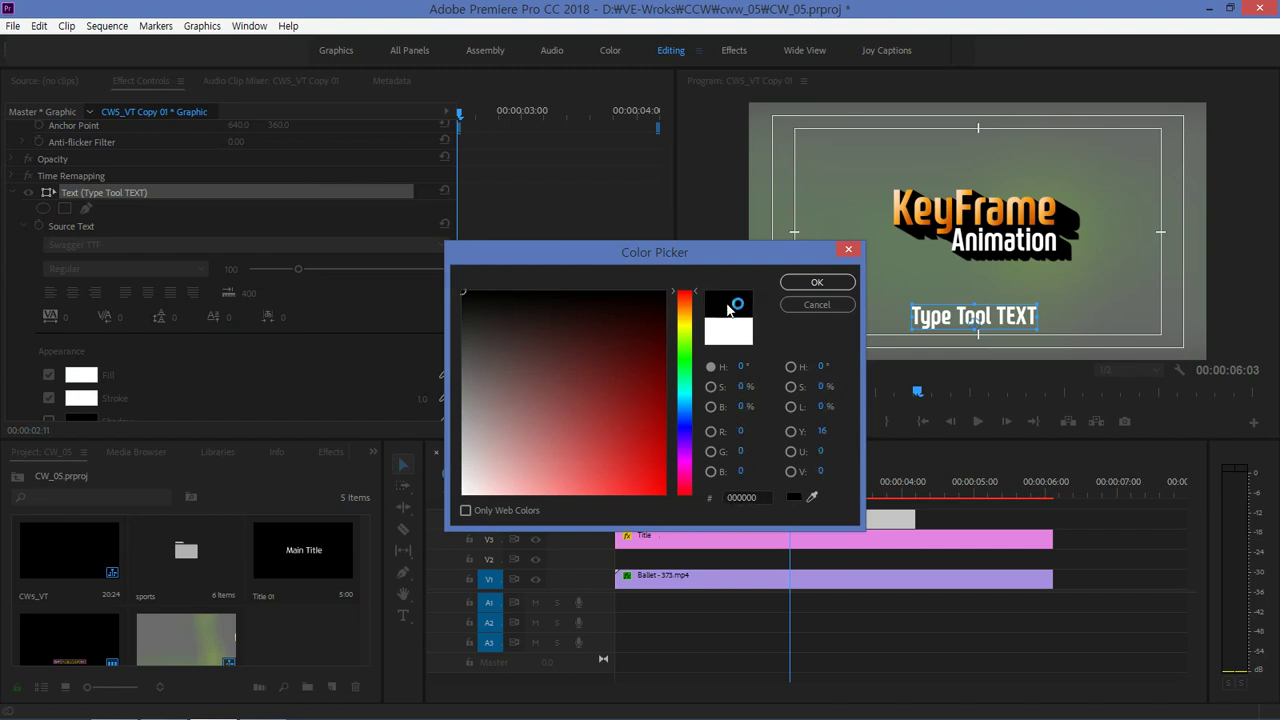
{"action": "left_click", "coordinate": [814, 284]}
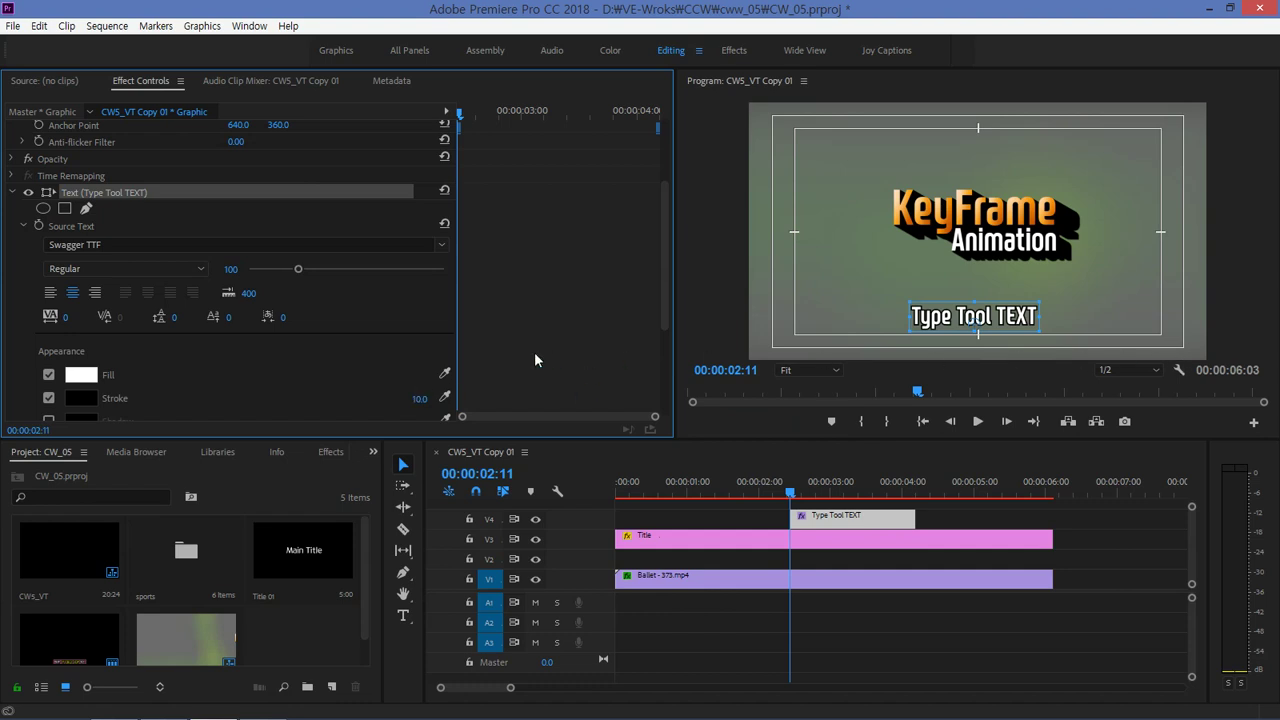
{"action": "scroll", "coordinate": [665, 291], "scroll_direction": "down", "scroll_amount": 2}
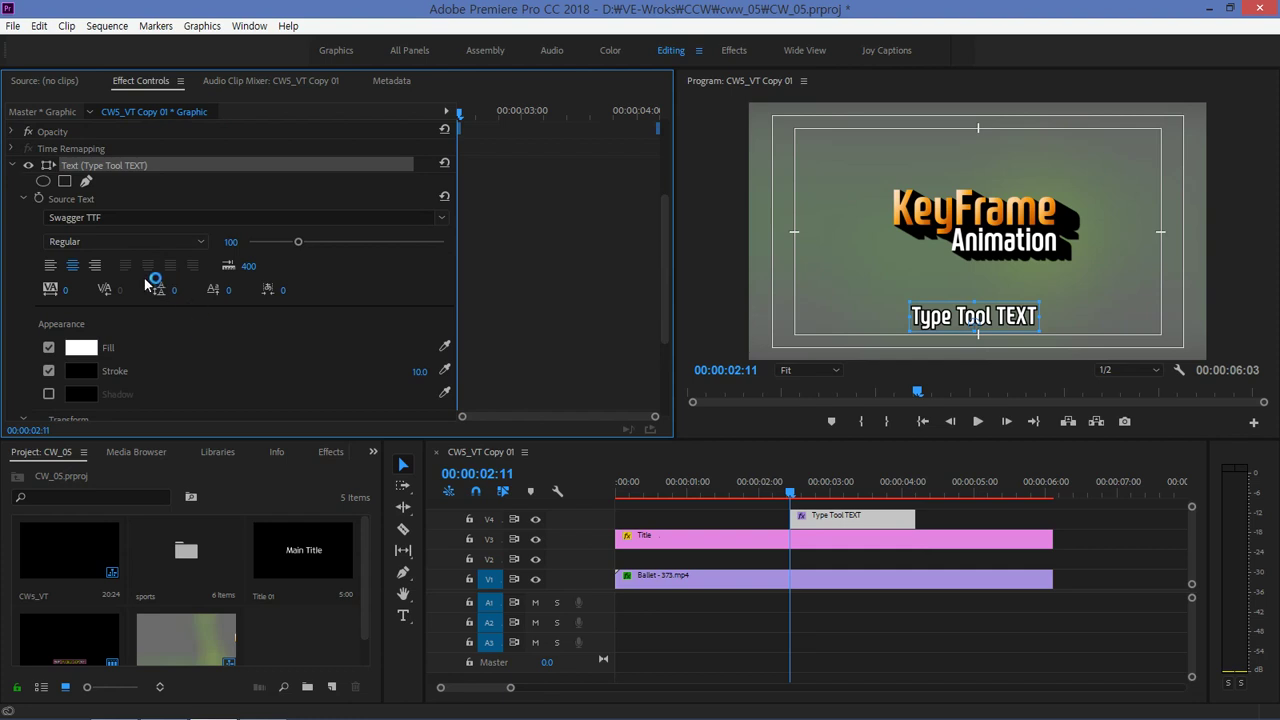
Step: Try font sizes 40 and 50 for the text, viewing the preview at 100%
{"action": "left_click", "coordinate": [227, 239]}
{"action": "type", "text": "40"}
{"action": "key", "text": "Return"}
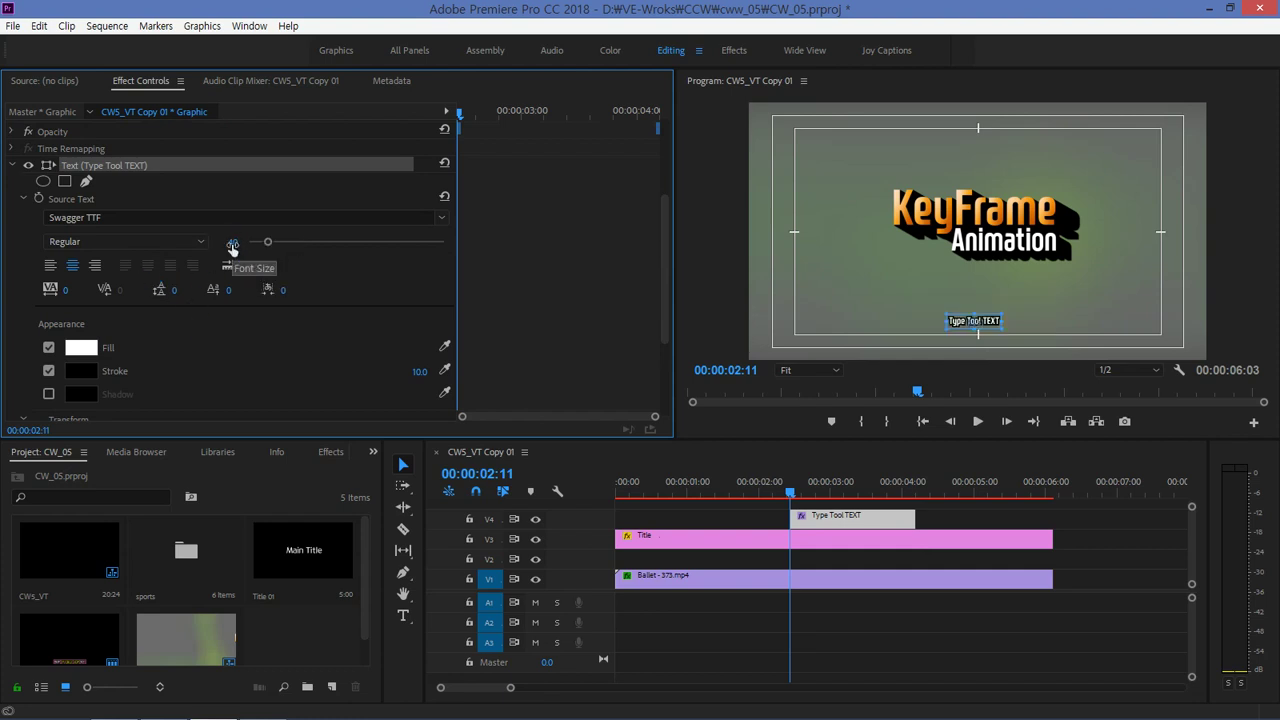
{"action": "left_click", "coordinate": [228, 238]}
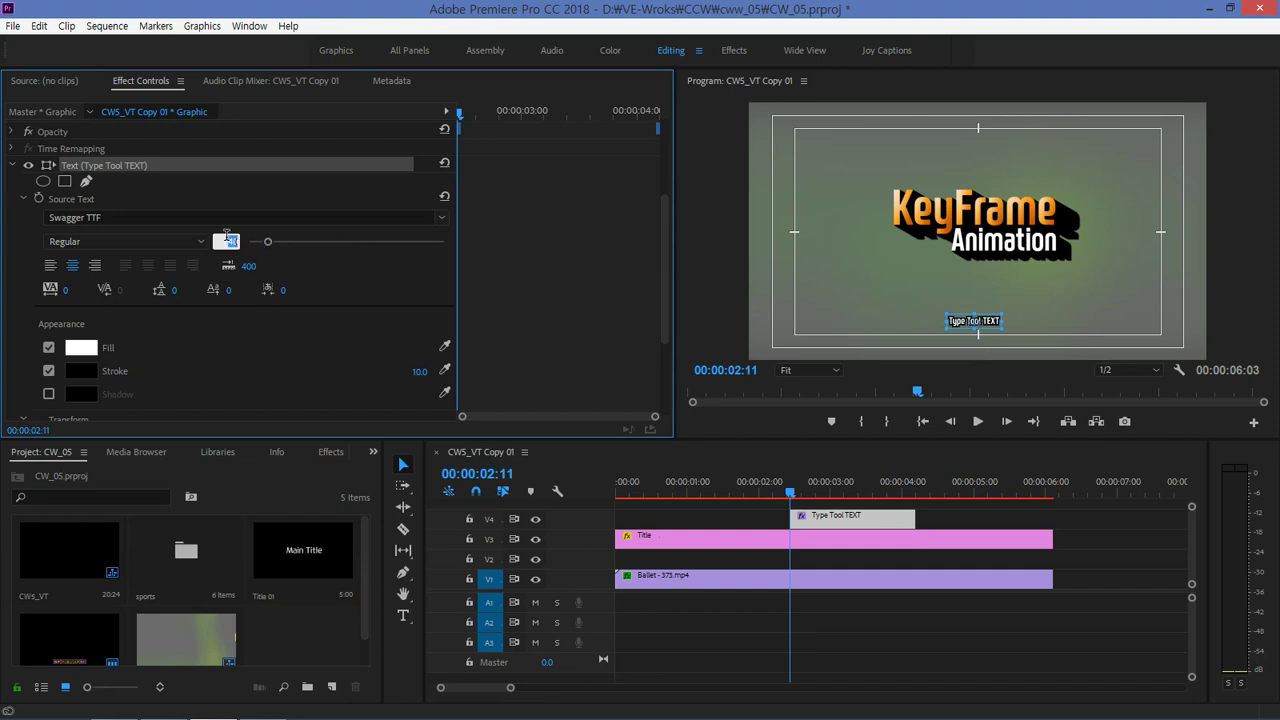
{"action": "type", "text": "50"}
{"action": "key", "text": "Return"}
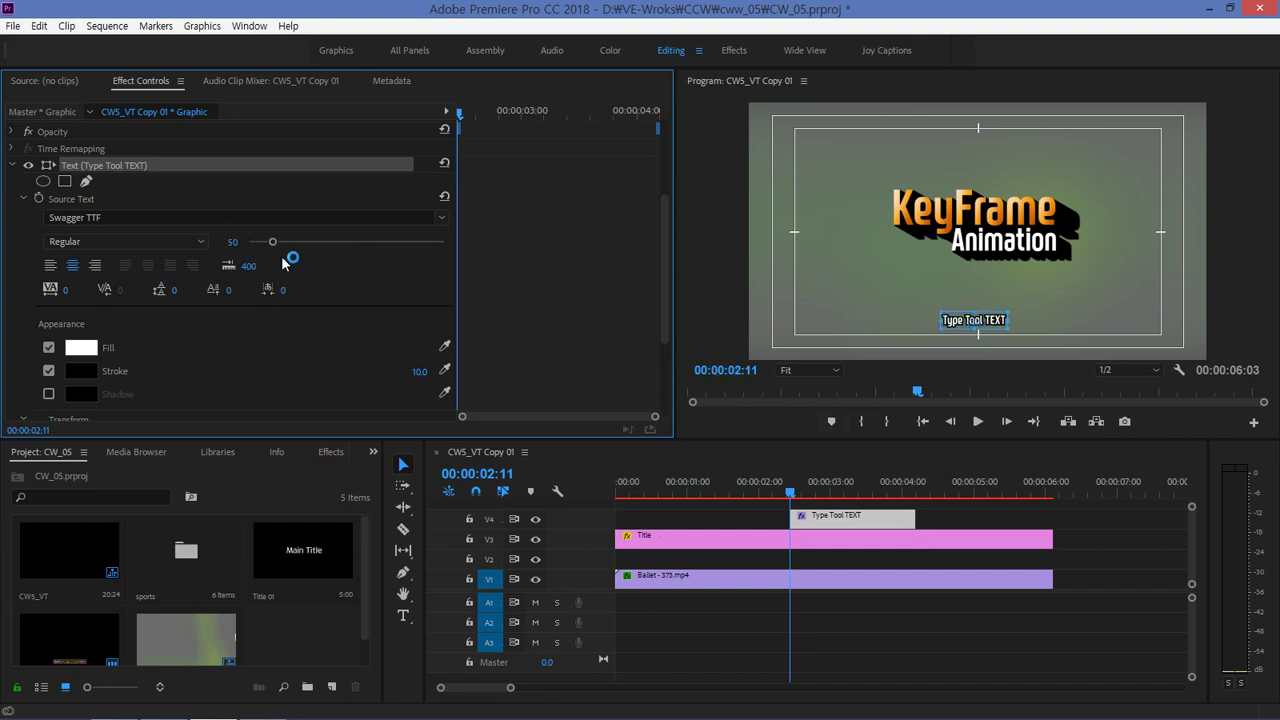
{"action": "left_click", "coordinate": [800, 370]}
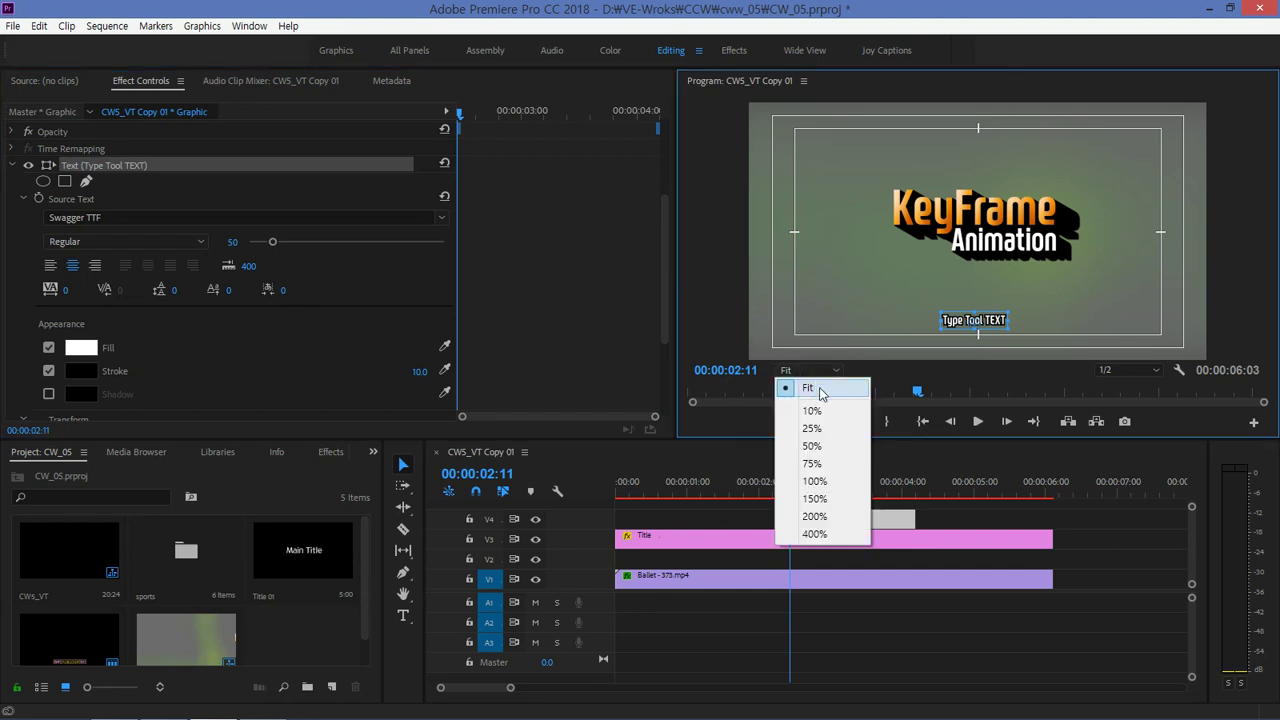
{"action": "left_click", "coordinate": [826, 484]}
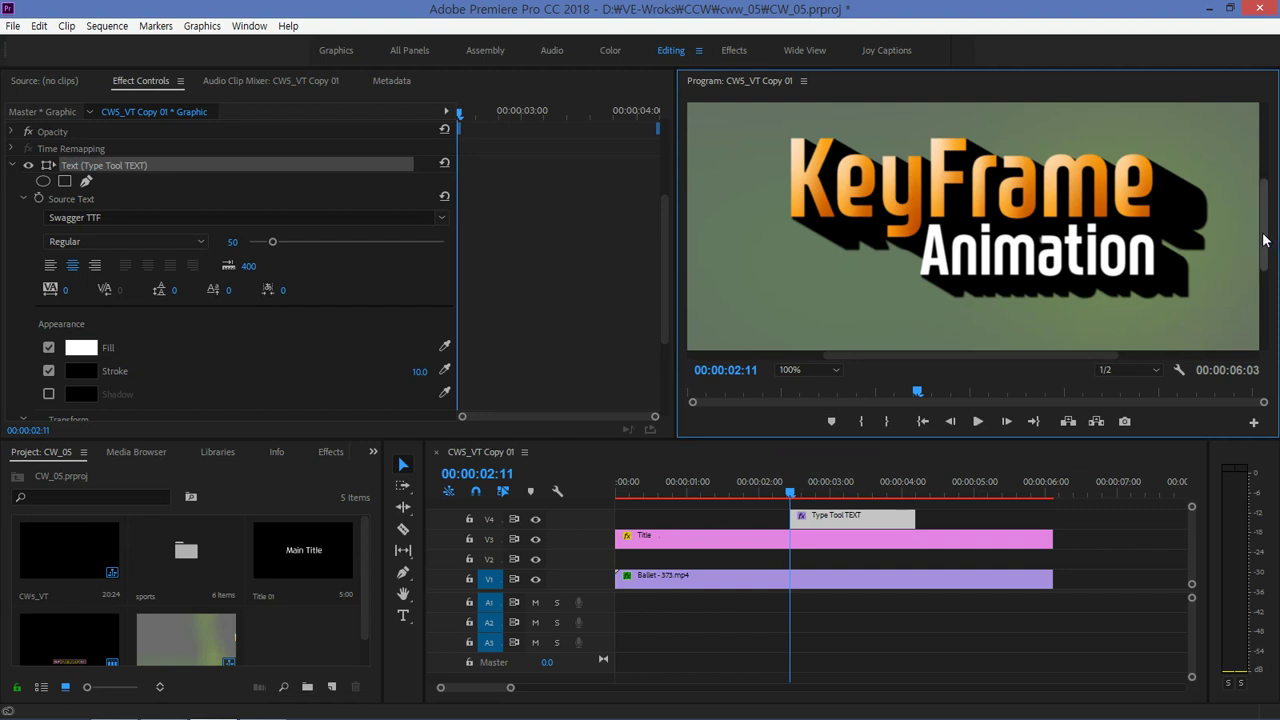
{"action": "left_click_drag", "start_coordinate": [1266, 245], "coordinate": [1245, 314]}
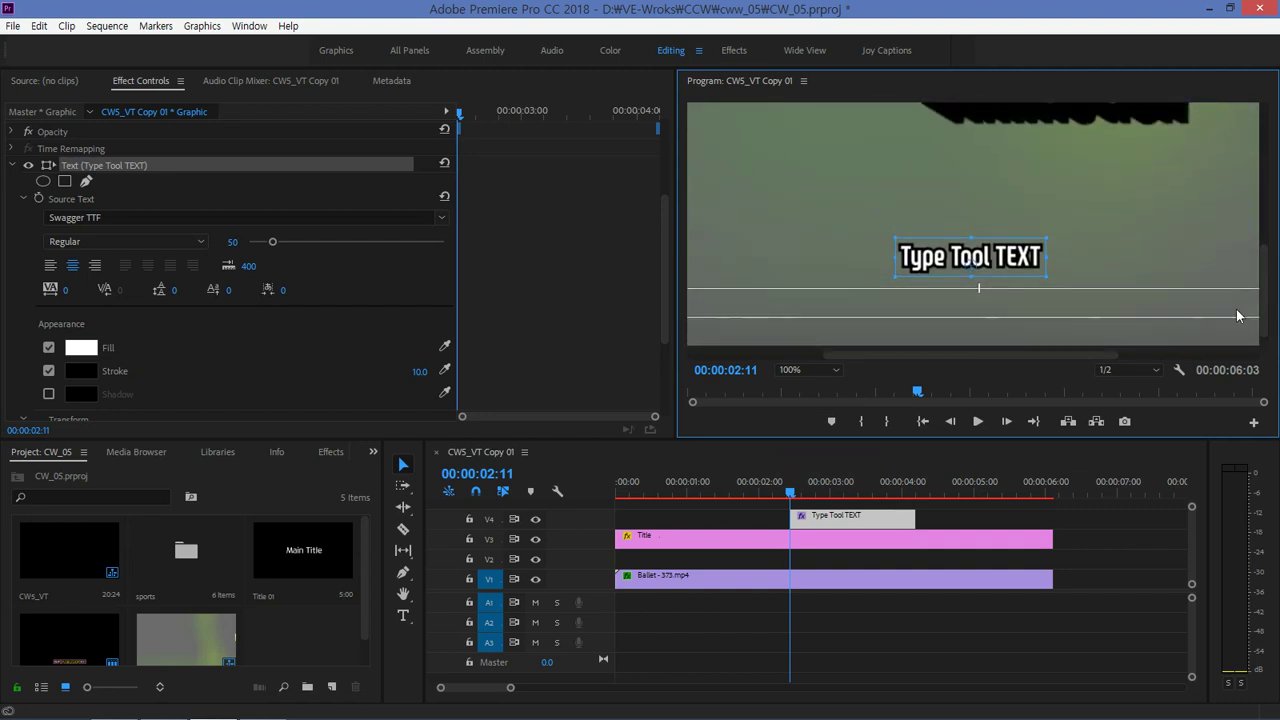
Step: Try font size 60, return the preview to Fit, then settle on font size 80
{"action": "left_click", "coordinate": [233, 241]}
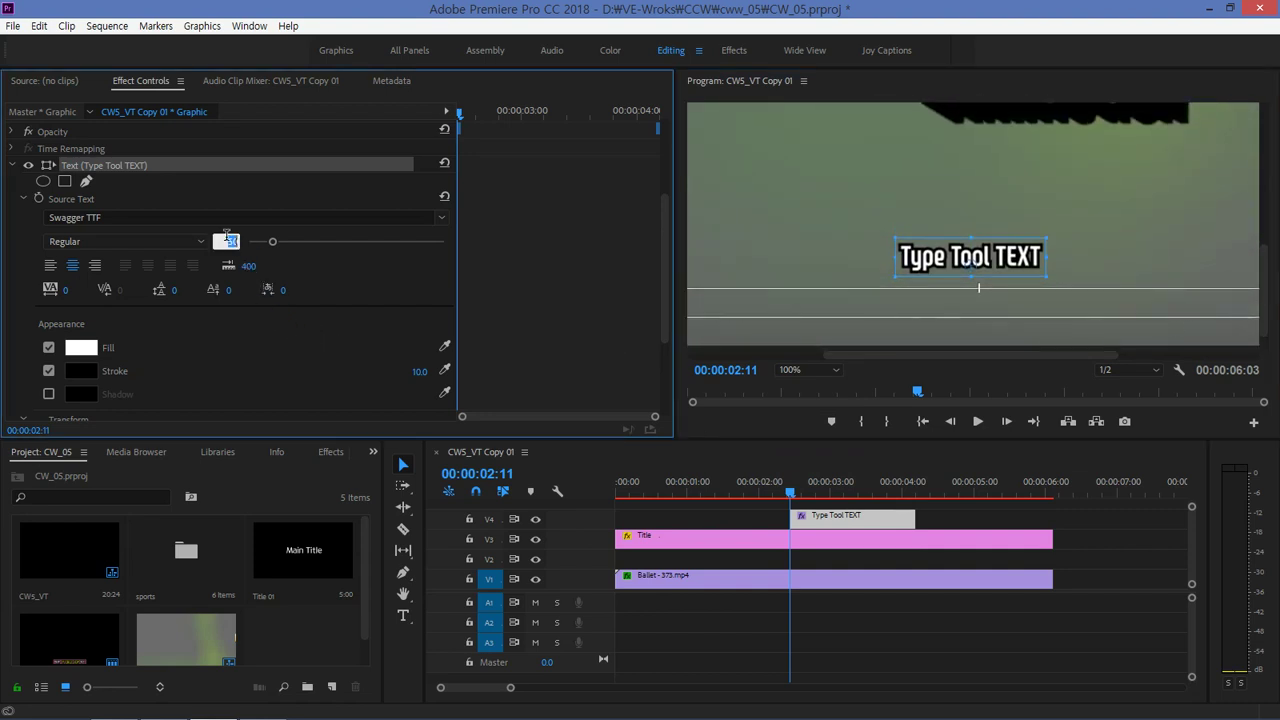
{"action": "type", "text": "60"}
{"action": "key", "text": "Return"}
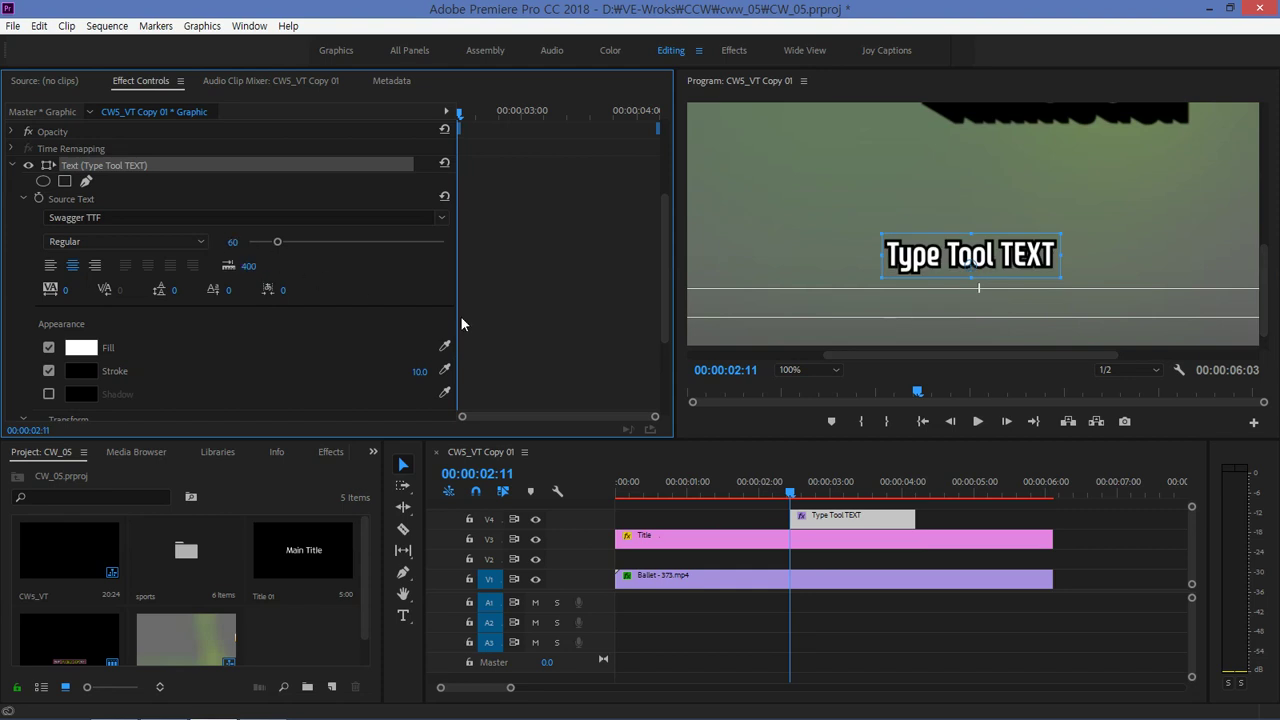
{"action": "left_click", "coordinate": [800, 370]}
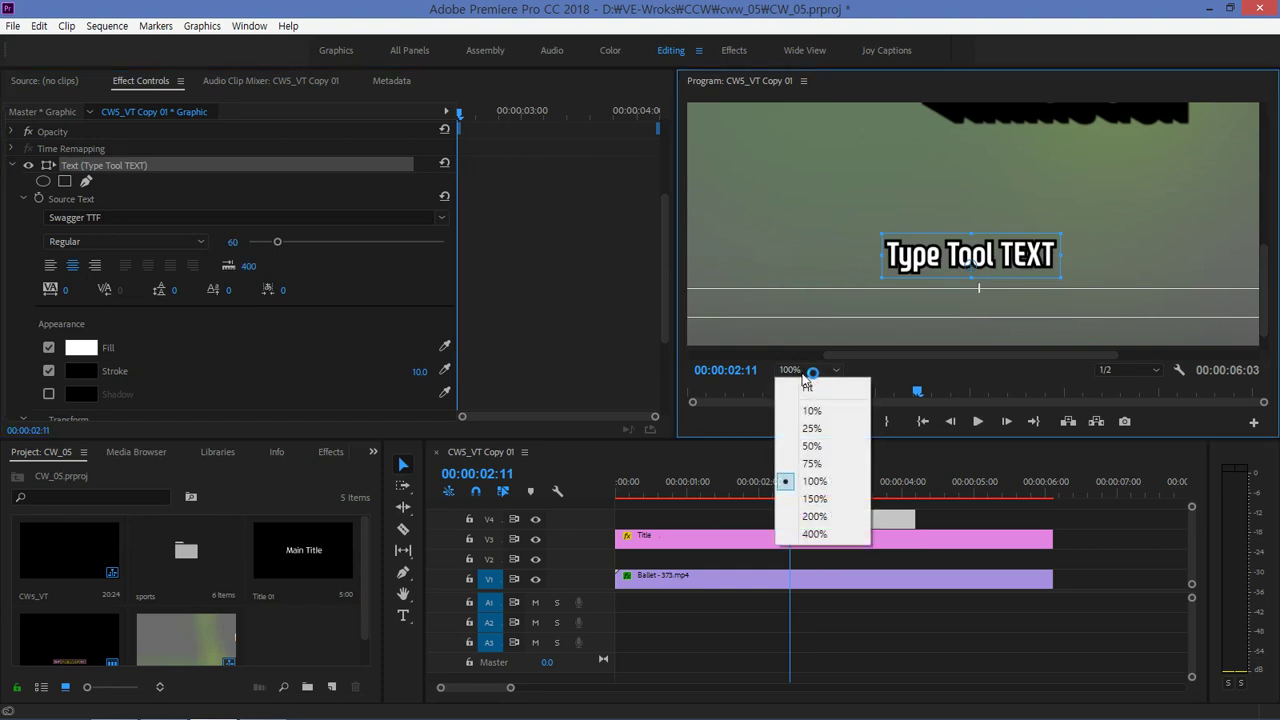
{"action": "left_click", "coordinate": [810, 388]}
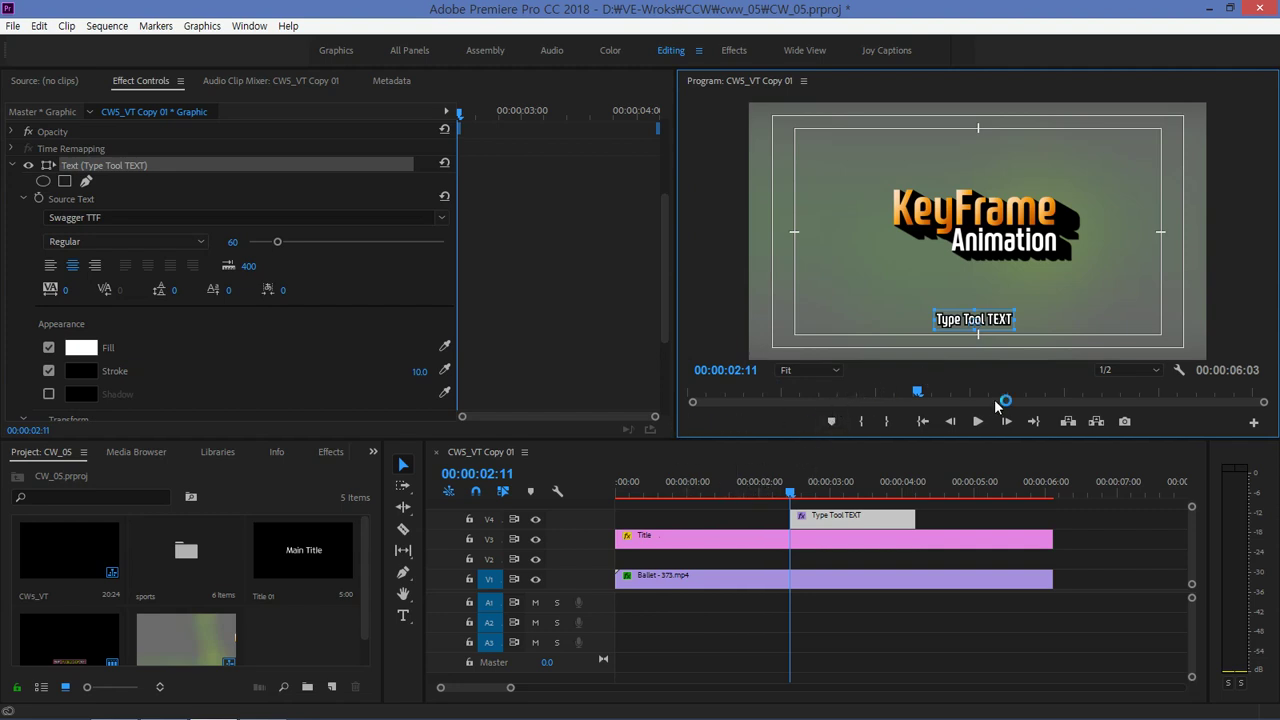
{"action": "left_click", "coordinate": [232, 242]}
{"action": "type", "text": "80"}
{"action": "key", "text": "Return"}
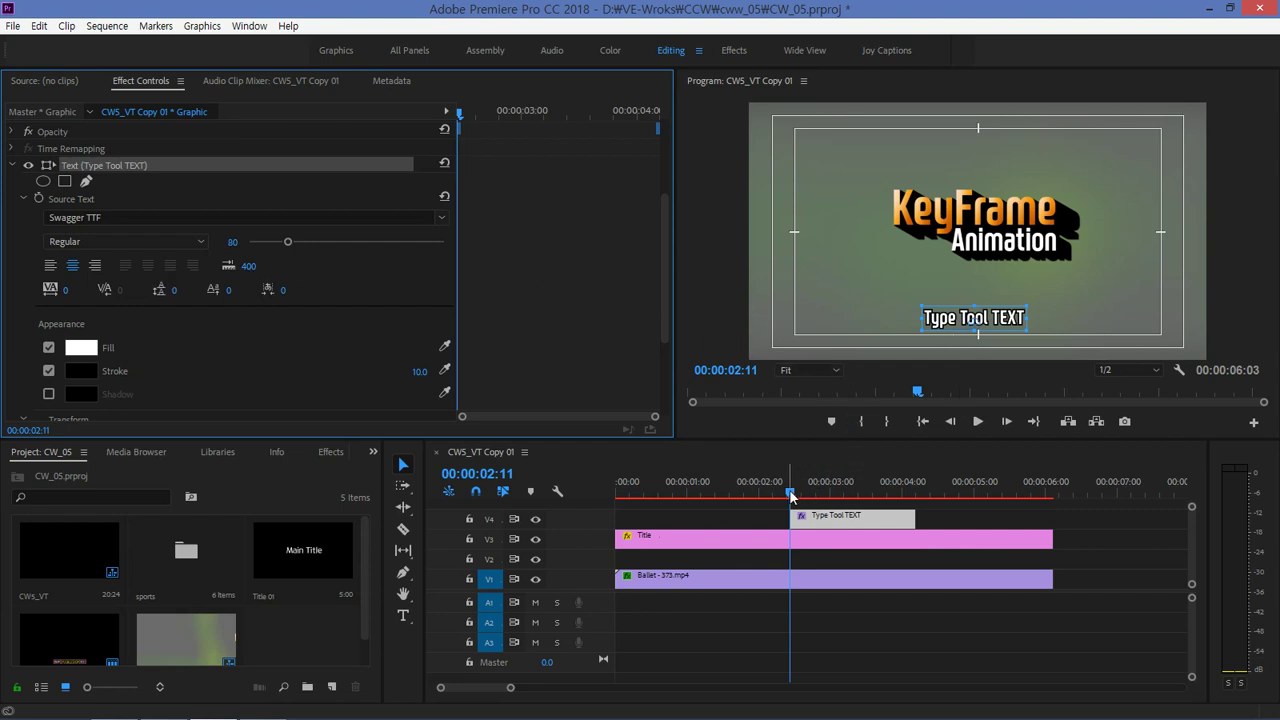
Step: Select the Type Tool TEXT clip and set a Position keyframe at 02:13
{"action": "left_click", "coordinate": [815, 520]}
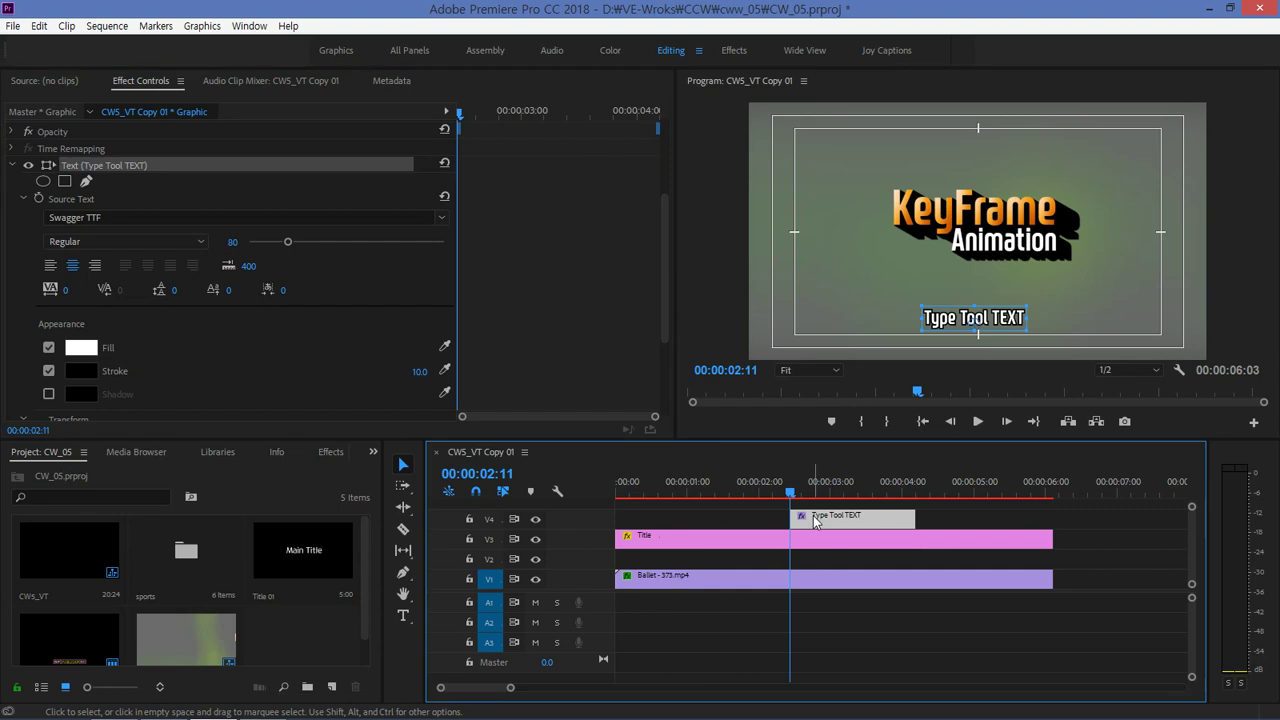
{"action": "left_click", "coordinate": [798, 493]}
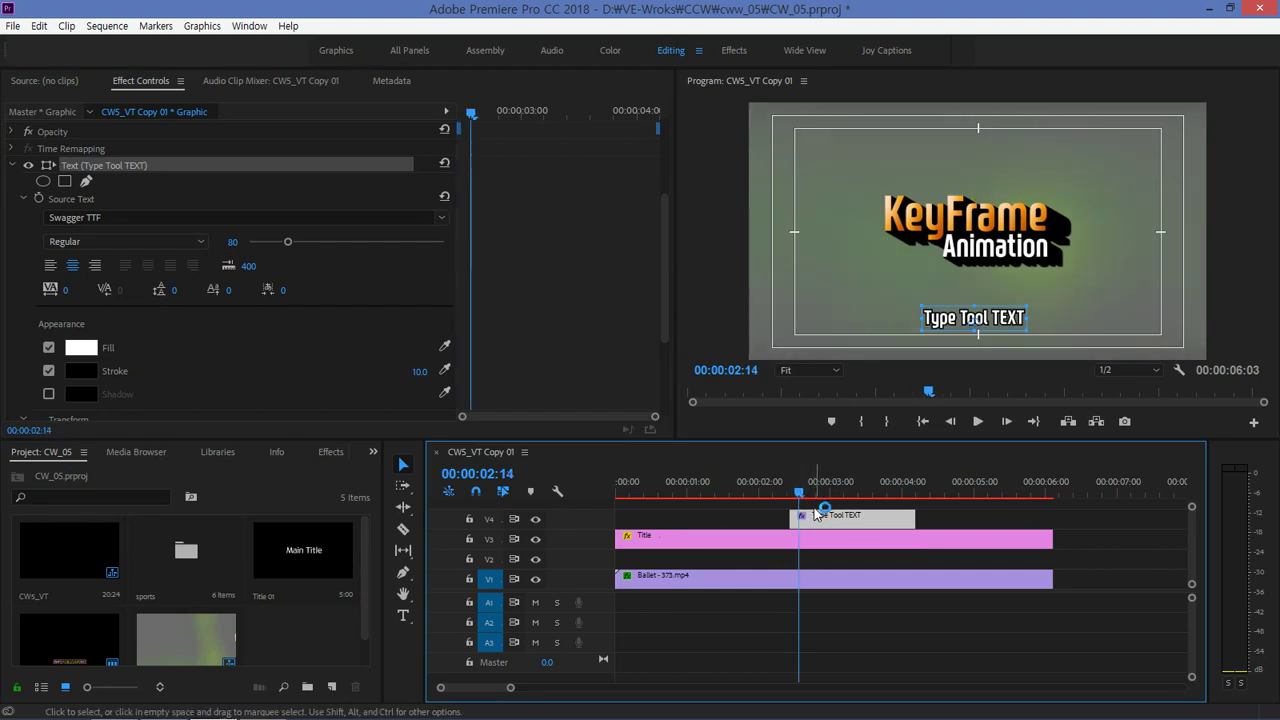
{"action": "left_click", "coordinate": [686, 309]}
{"action": "left_click", "coordinate": [840, 518]}
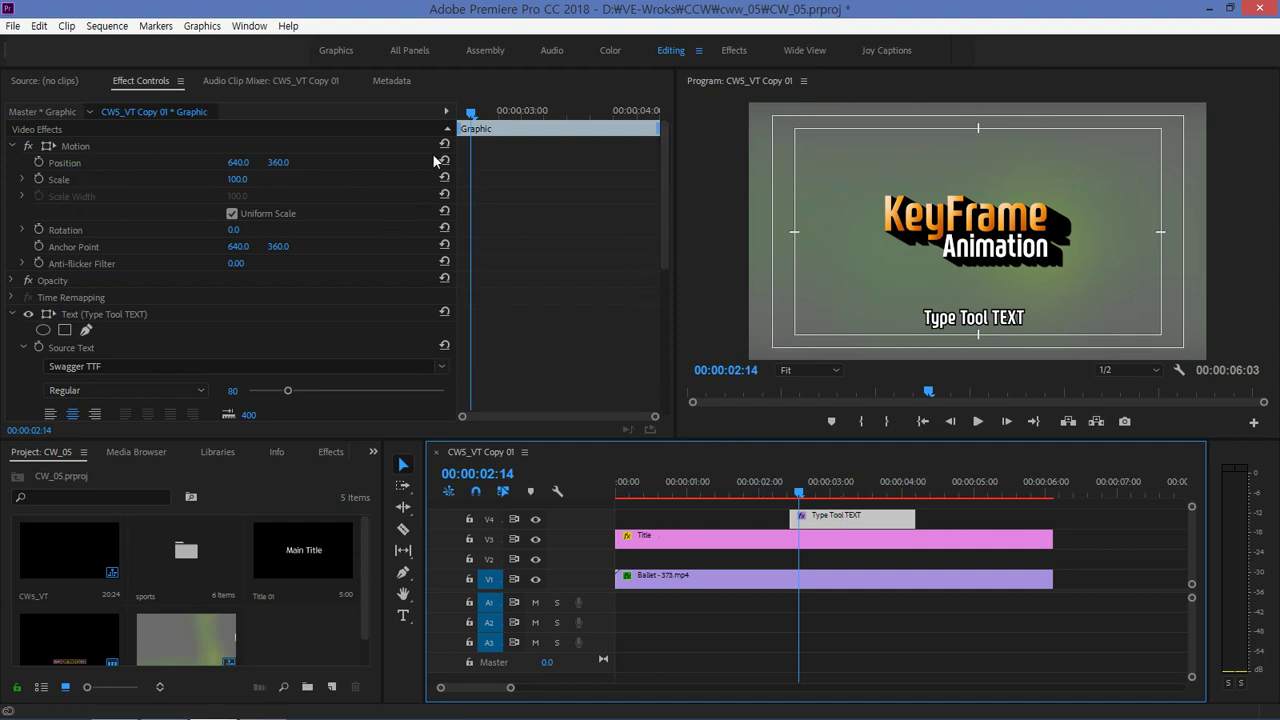
{"action": "left_click_drag", "start_coordinate": [472, 114], "coordinate": [467, 116]}
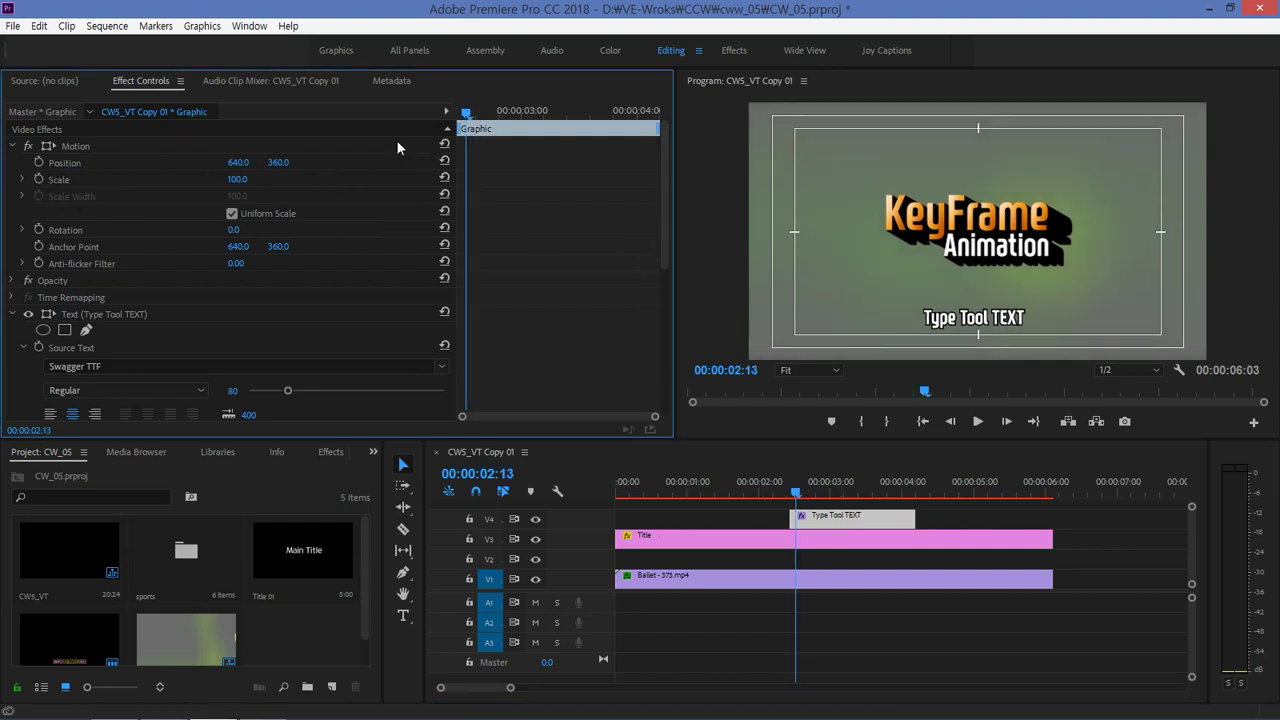
{"action": "left_click", "coordinate": [38, 162]}
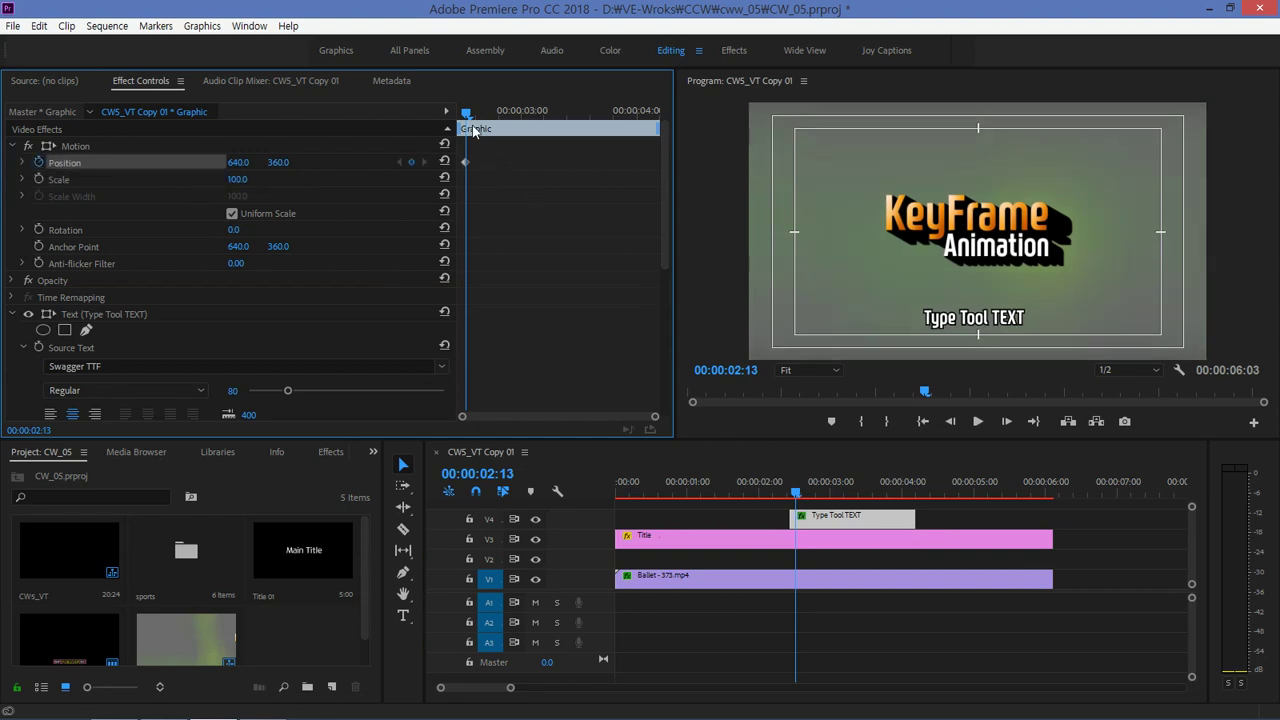
Step: Move the first Position keyframe to the clip's start and add a second at 02:21
{"action": "left_click_drag", "start_coordinate": [467, 113], "coordinate": [499, 116]}
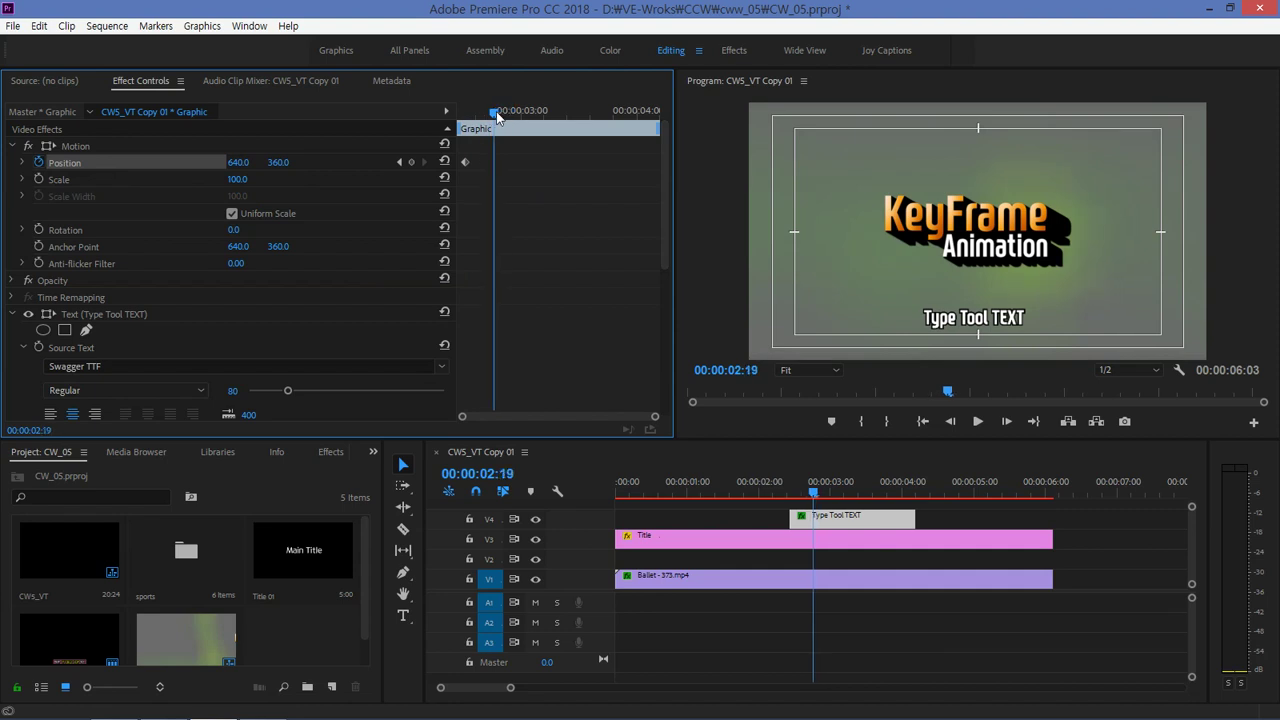
{"action": "left_click_drag", "start_coordinate": [499, 116], "coordinate": [458, 121]}
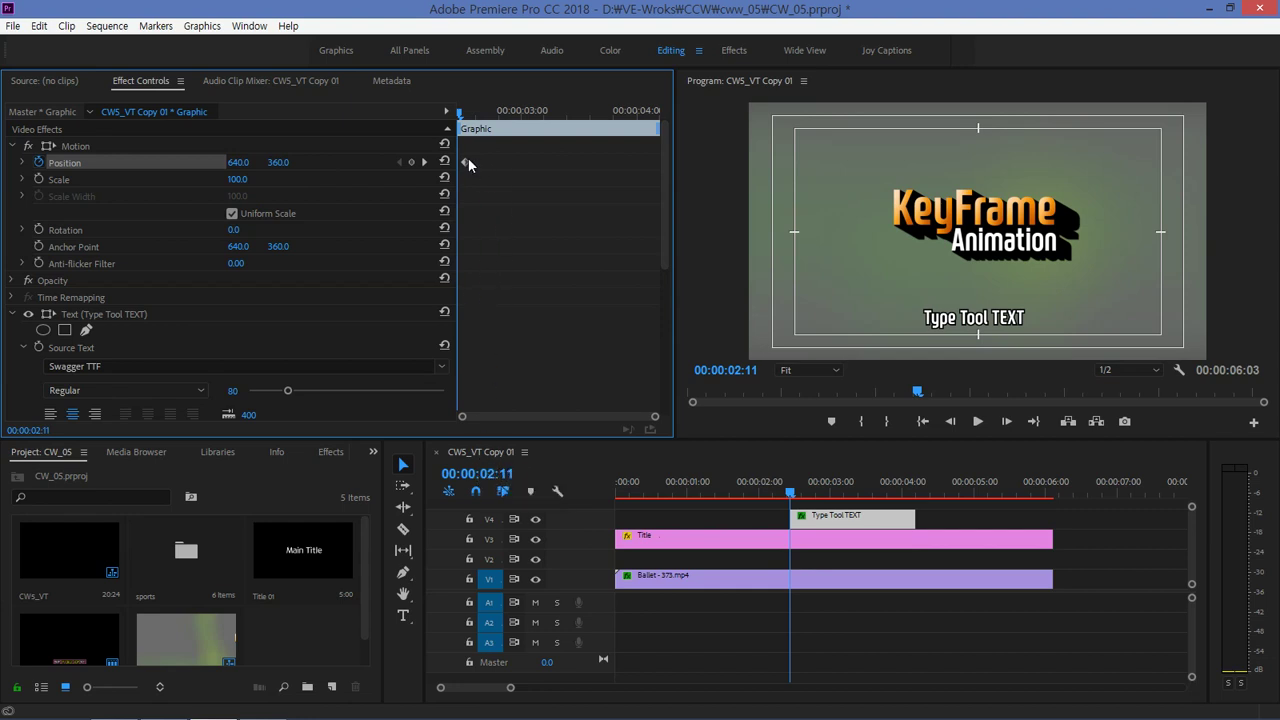
{"action": "left_click_drag", "start_coordinate": [464, 162], "coordinate": [459, 162]}
{"action": "left_click_drag", "start_coordinate": [470, 113], "coordinate": [505, 124]}
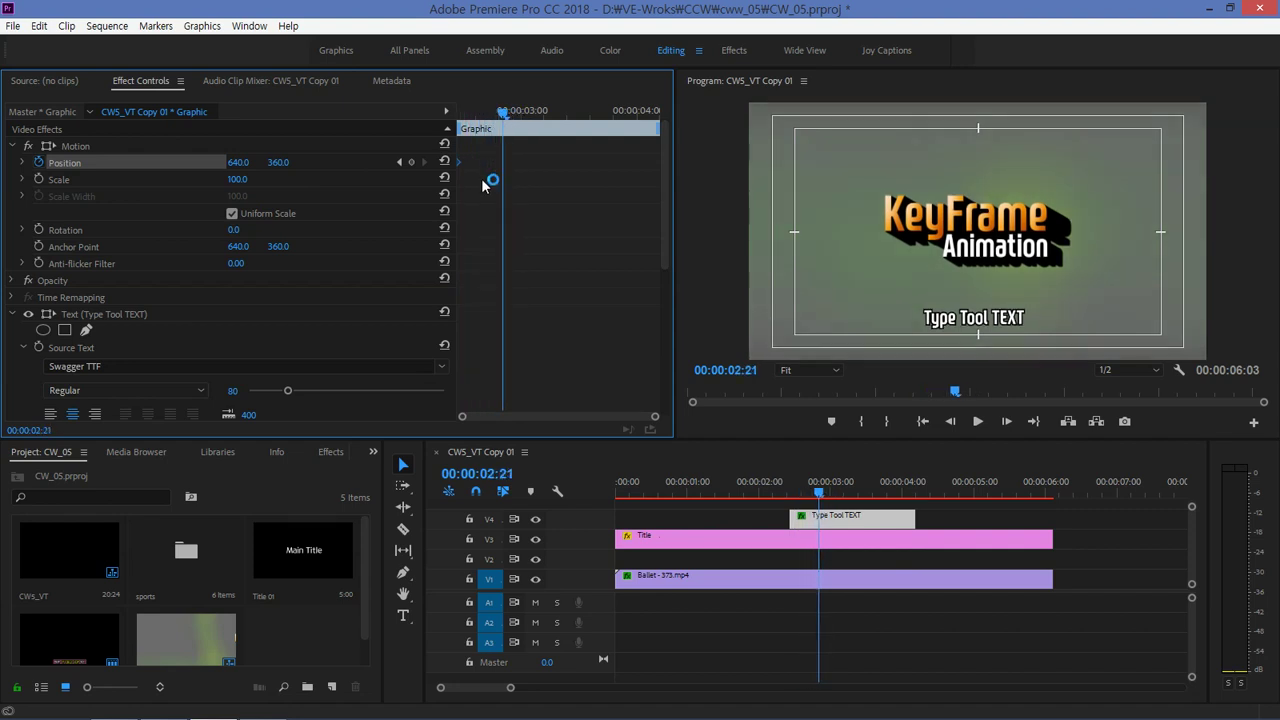
{"action": "left_click", "coordinate": [411, 162]}
Step: Set Position Y to 512 at the clip start, shift the second keyframe to 02:16, and play
{"action": "left_click", "coordinate": [399, 162]}
{"action": "left_click", "coordinate": [277, 162]}
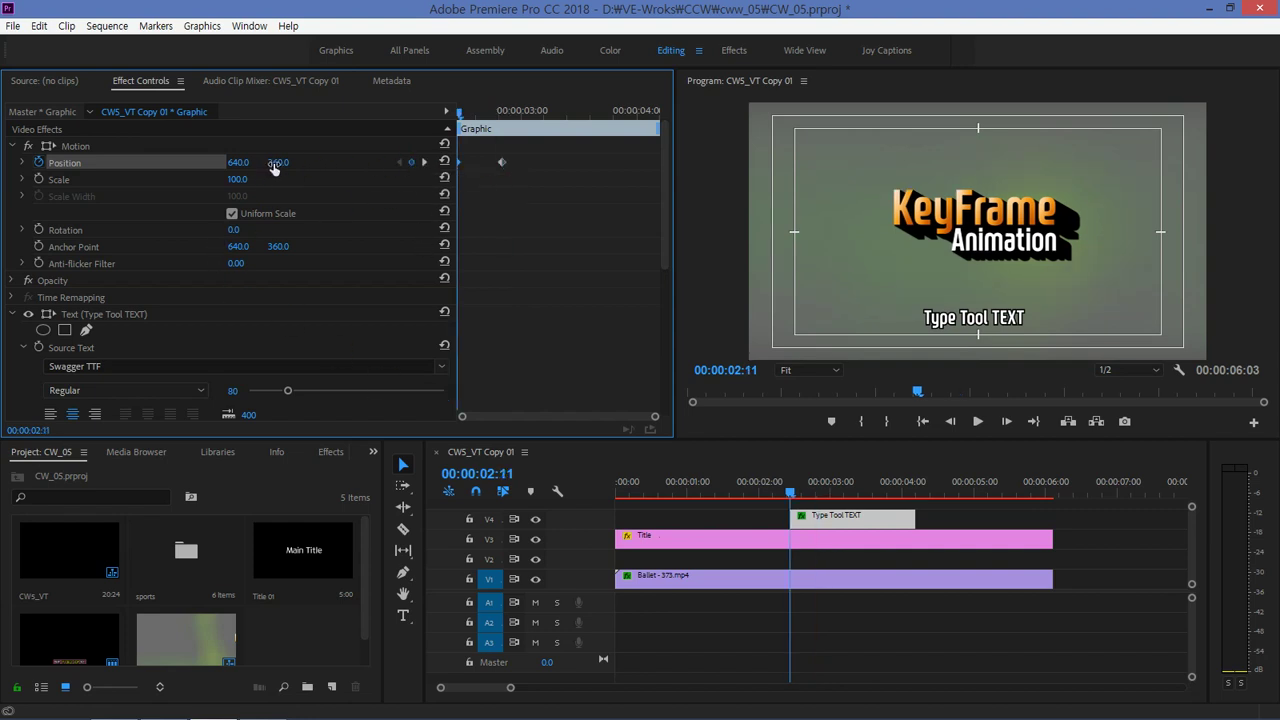
{"action": "type", "text": "512"}
{"action": "key", "text": "Return"}
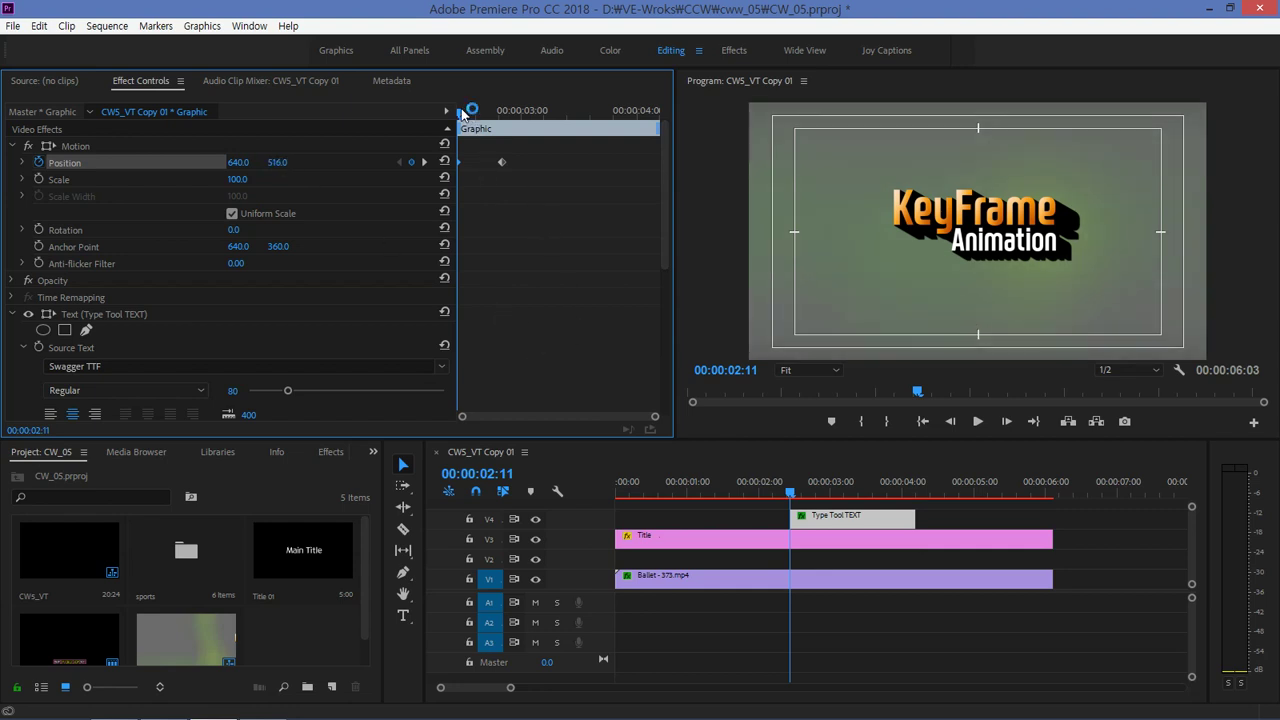
{"action": "left_click_drag", "start_coordinate": [464, 110], "coordinate": [520, 110]}
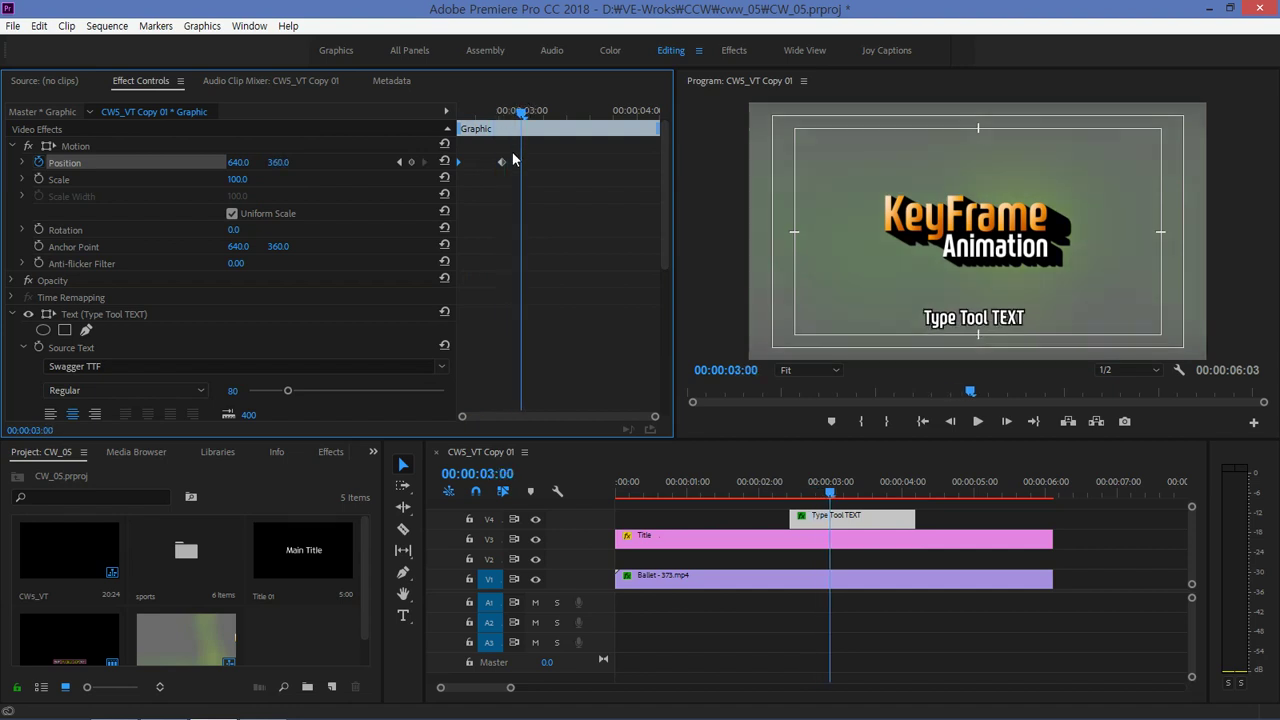
{"action": "left_click_drag", "start_coordinate": [501, 161], "coordinate": [484, 163]}
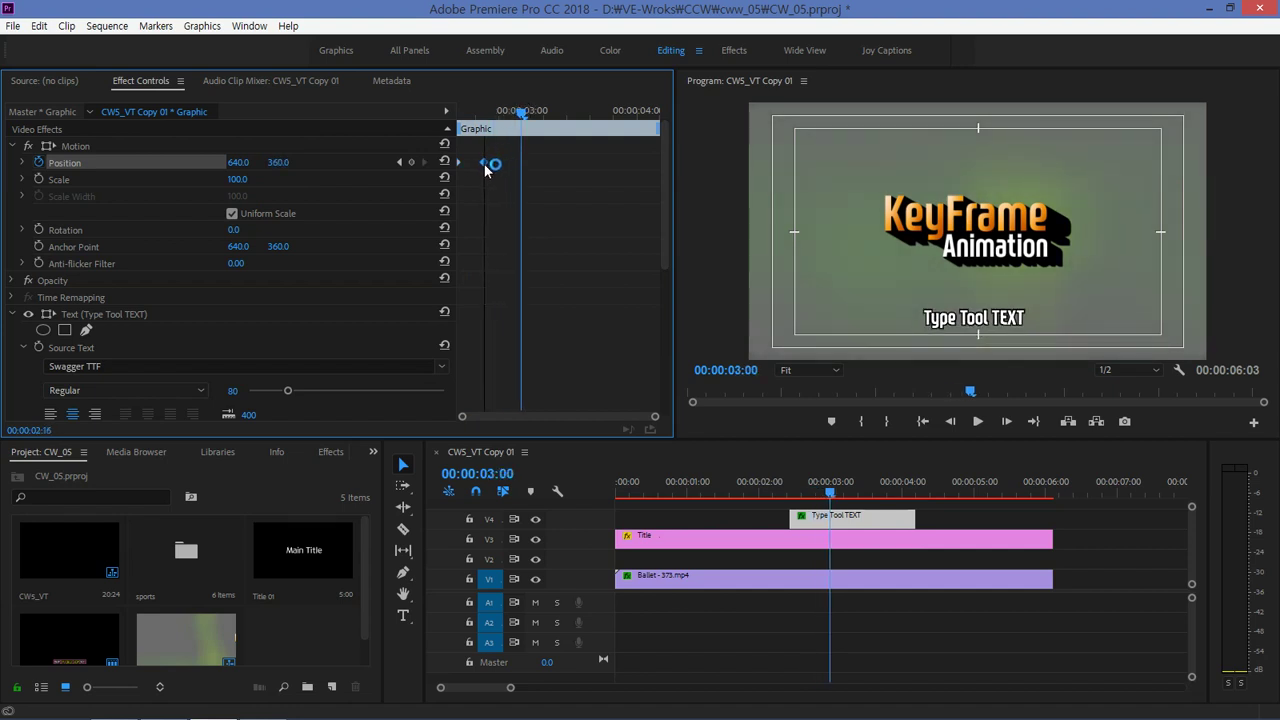
{"action": "left_click_drag", "start_coordinate": [520, 111], "coordinate": [459, 112]}
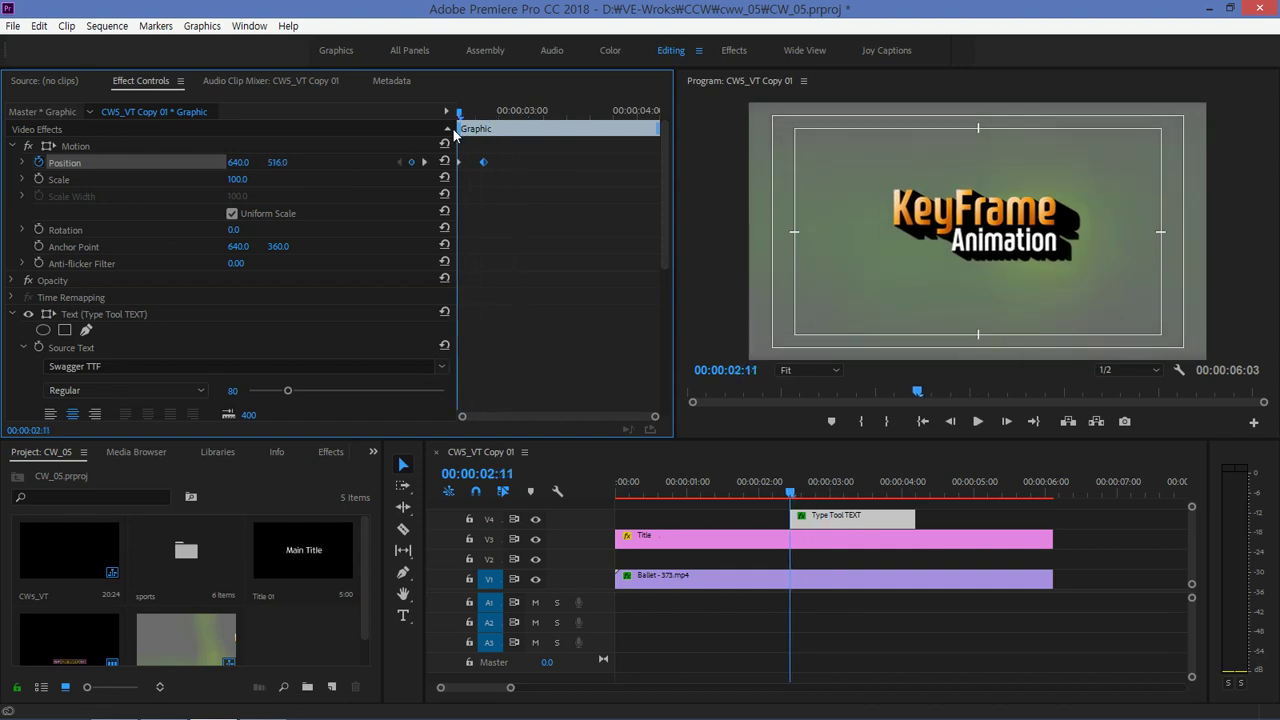
{"action": "left_click", "coordinate": [979, 421]}
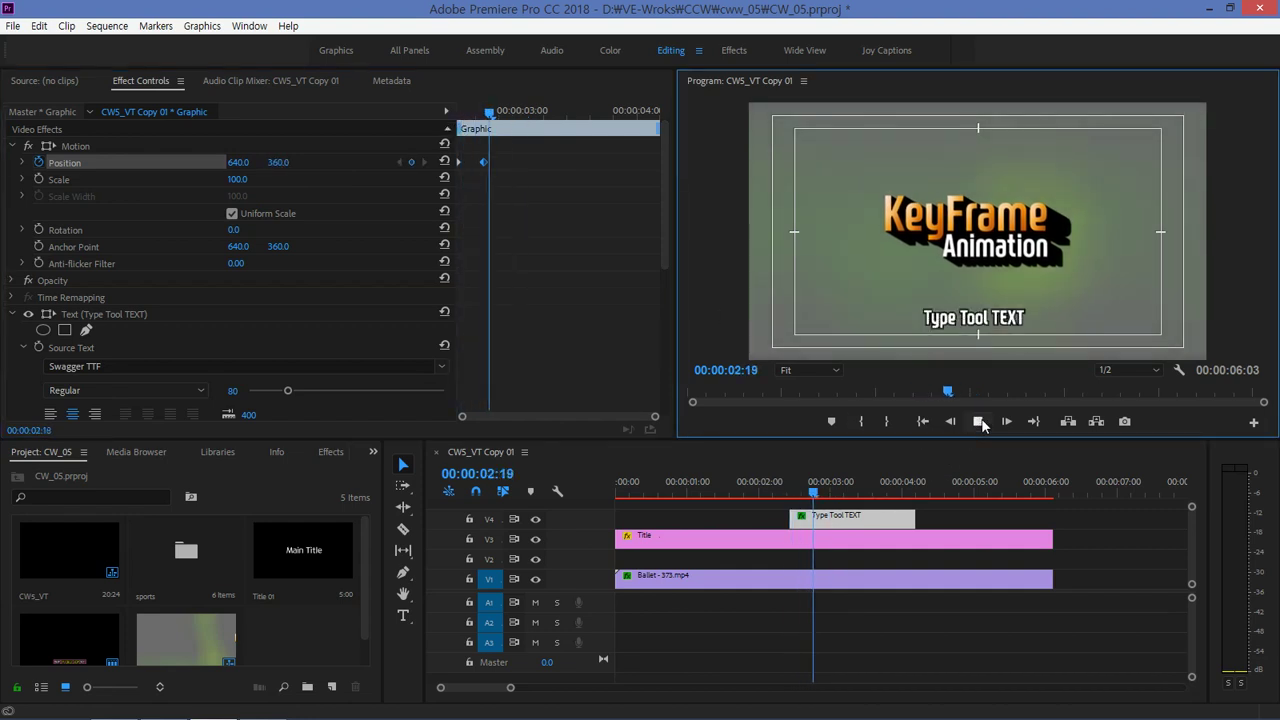
{"action": "left_click", "coordinate": [610, 113]}
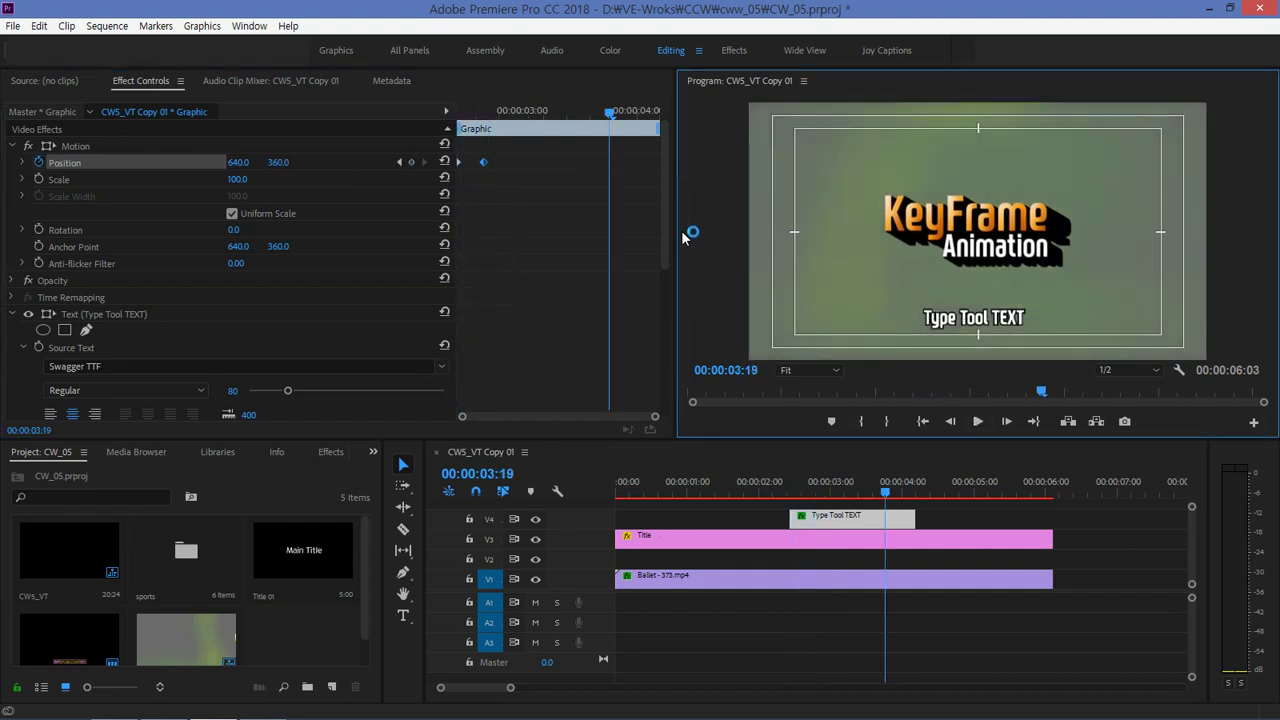
{"action": "left_click", "coordinate": [610, 119]}
{"action": "left_click_drag", "start_coordinate": [609, 117], "coordinate": [605, 117]}
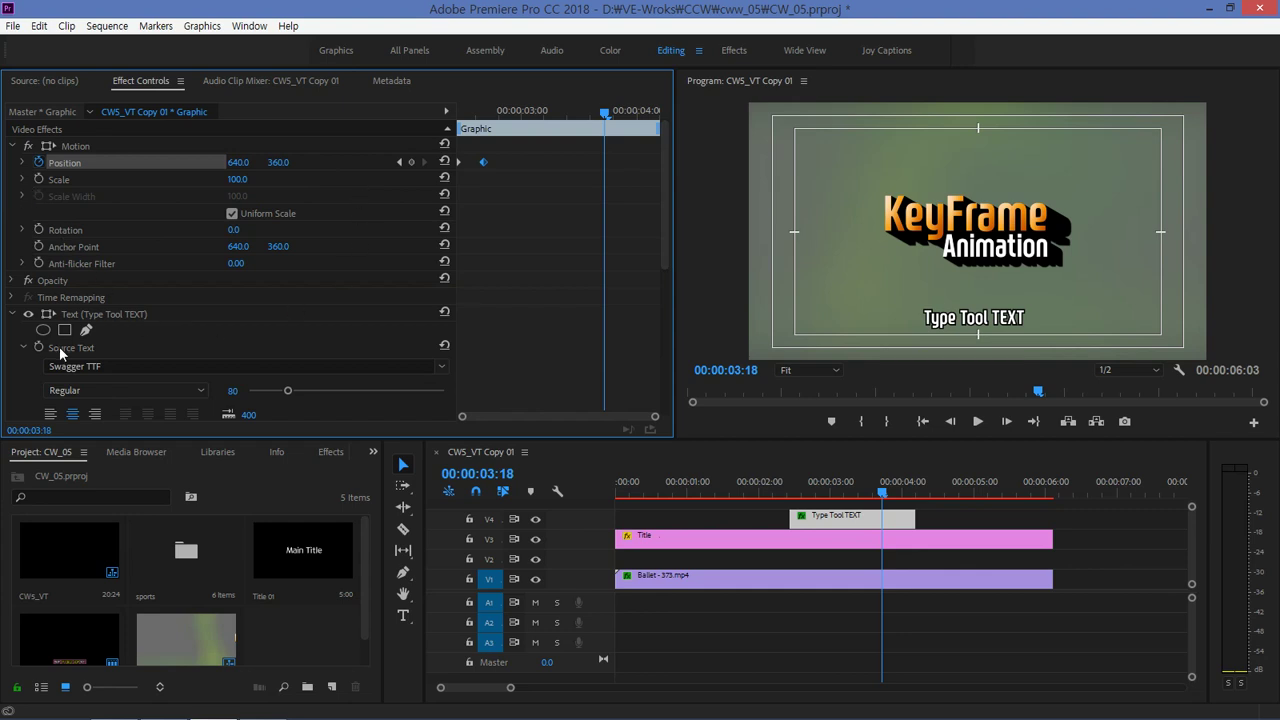
Step: Expand Opacity and add an Opacity keyframe at 00:00:03:22 on the caption
{"action": "left_click", "coordinate": [12, 281]}
{"action": "mouse_move", "coordinate": [667, 193]}
{"action": "left_mouse_down"}
{"action": "mouse_move", "coordinate": [662, 208]}
{"action": "mouse_move", "coordinate": [663, 192]}
{"action": "left_mouse_up"}
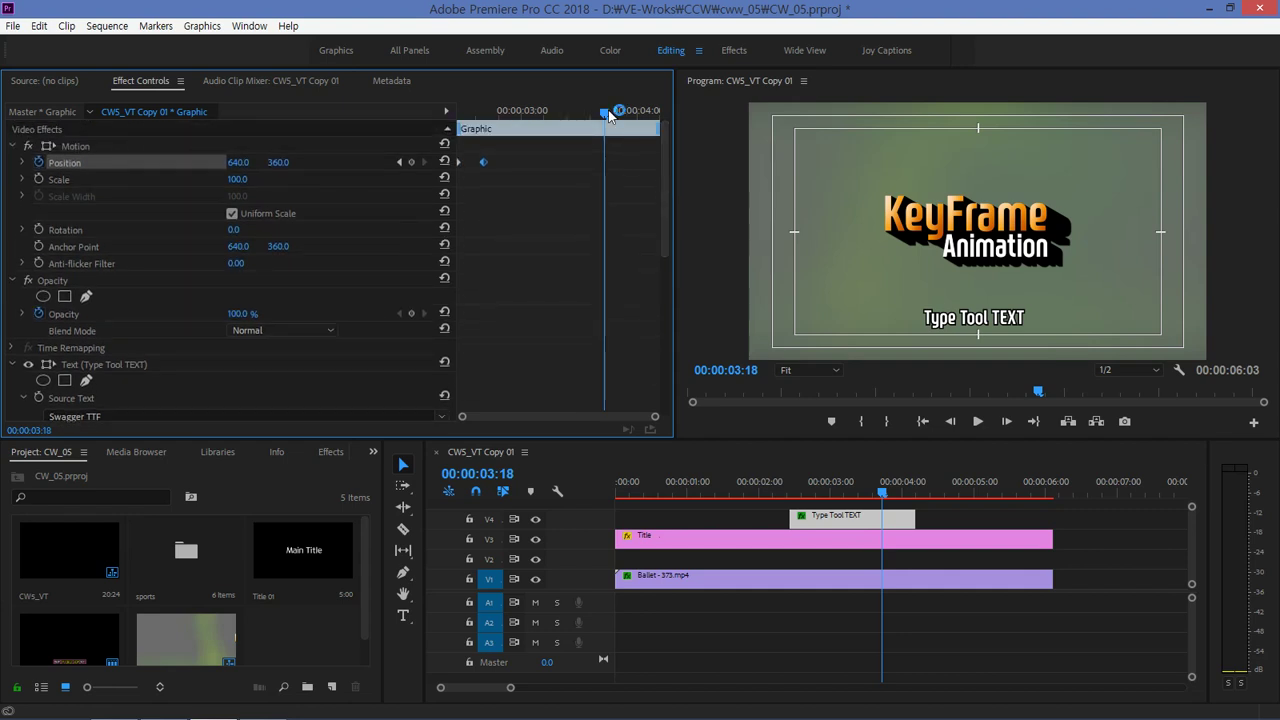
{"action": "left_click_drag", "start_coordinate": [609, 116], "coordinate": [456, 145]}
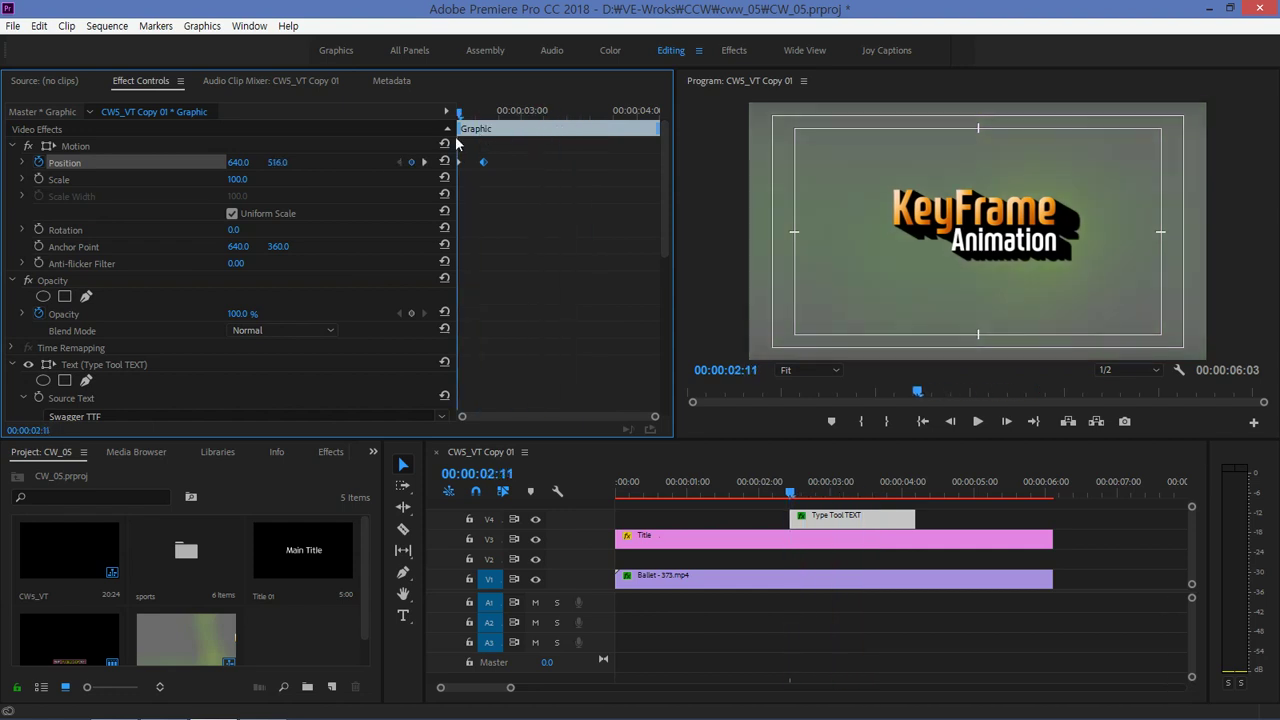
{"action": "left_click", "coordinate": [979, 423]}
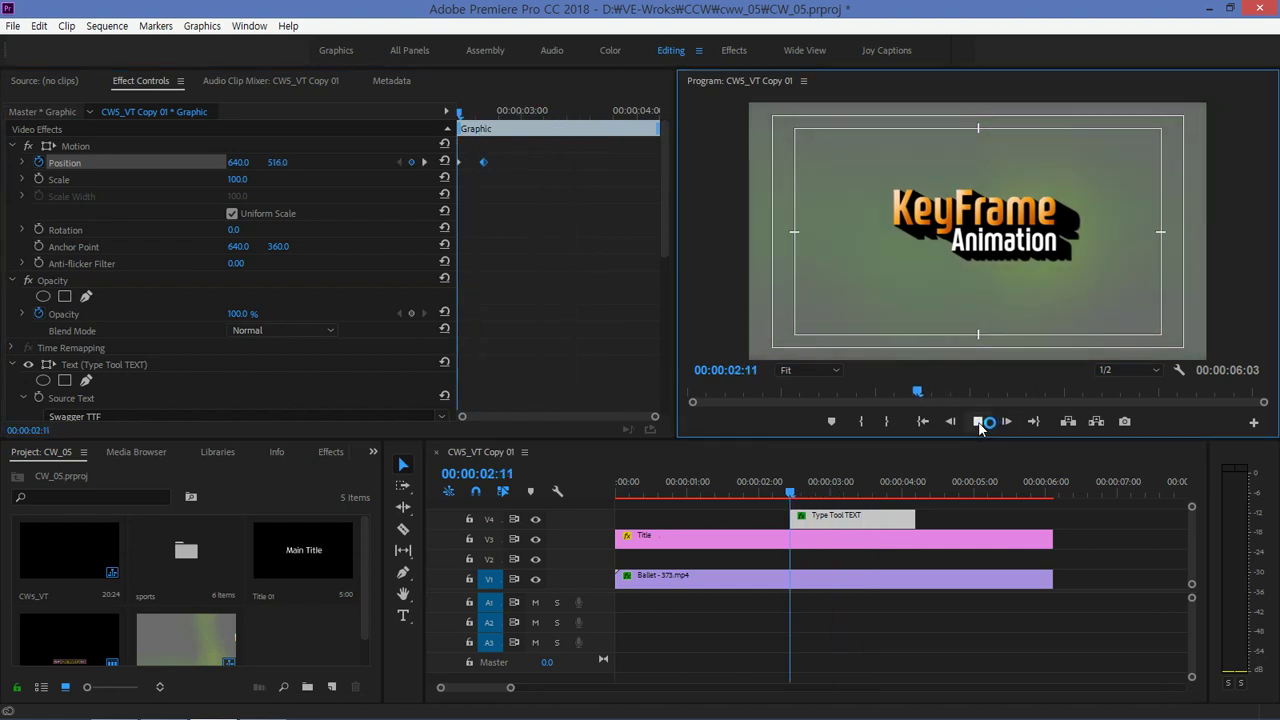
{"action": "left_click", "coordinate": [980, 423]}
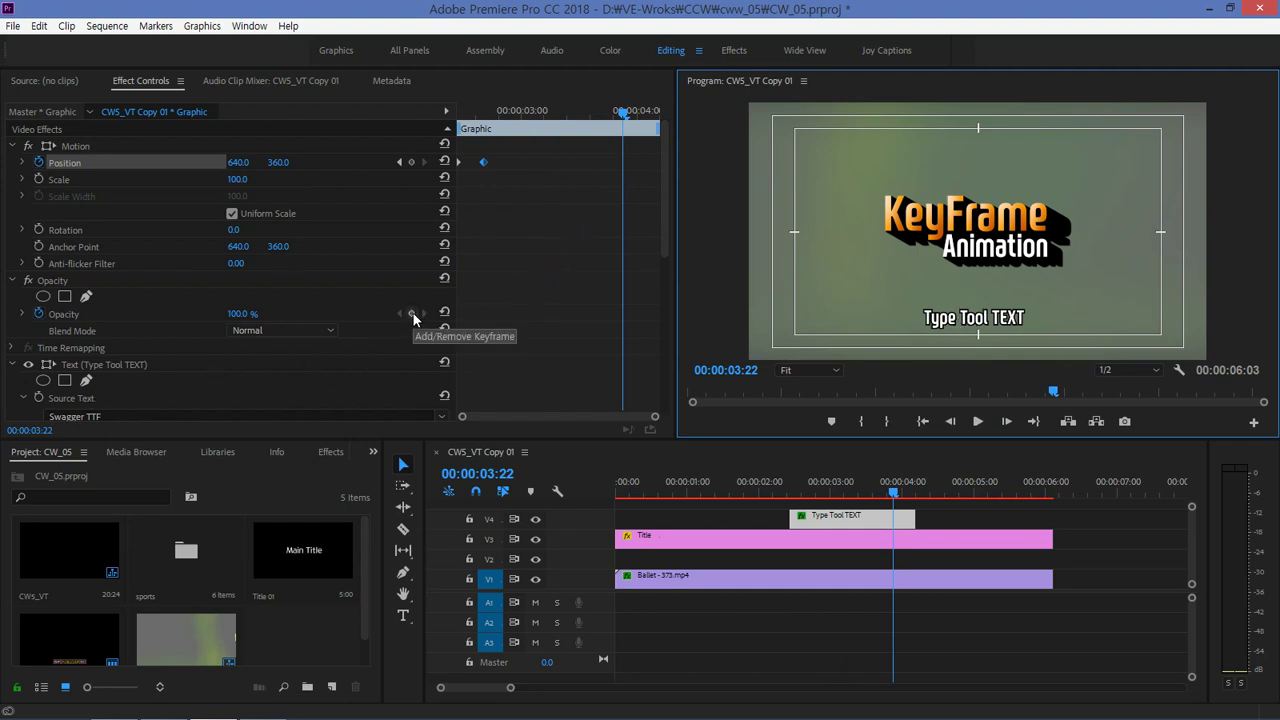
{"action": "left_click", "coordinate": [411, 314]}
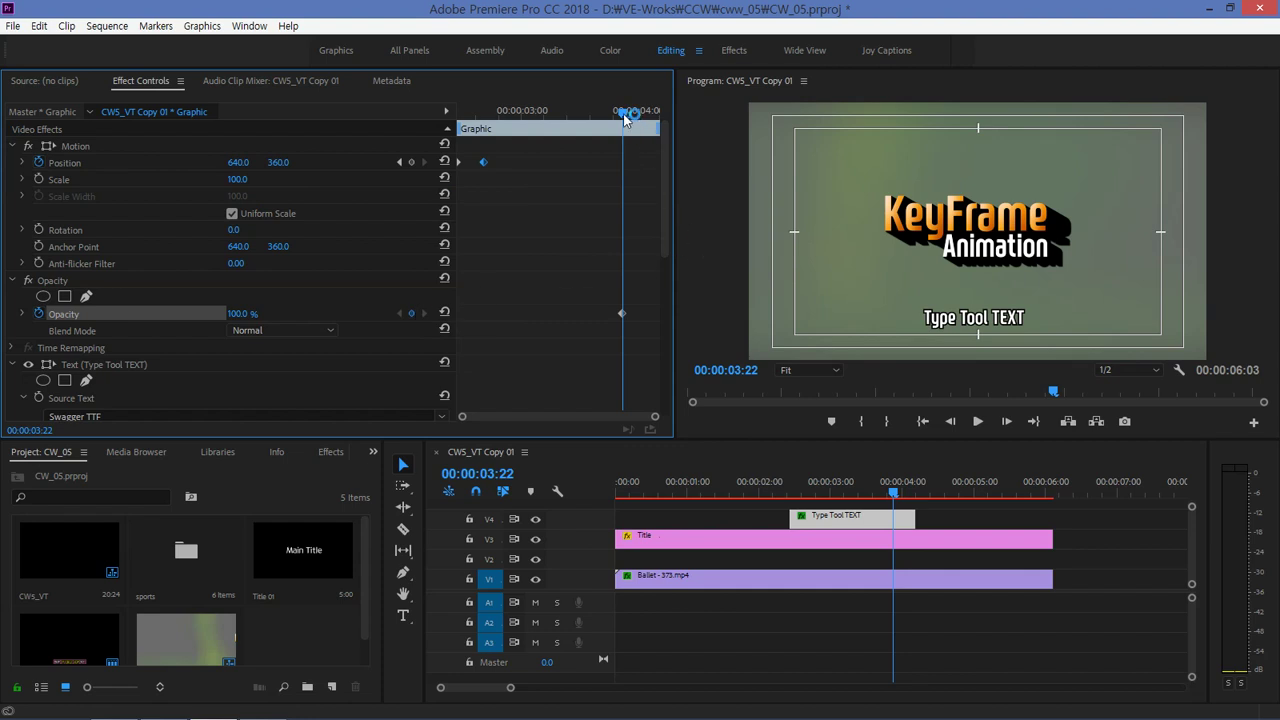
Step: Set Opacity to 0 at the clip's end, 00:00:04:03, then return to the clip start
{"action": "left_click_drag", "start_coordinate": [622, 111], "coordinate": [651, 113]}
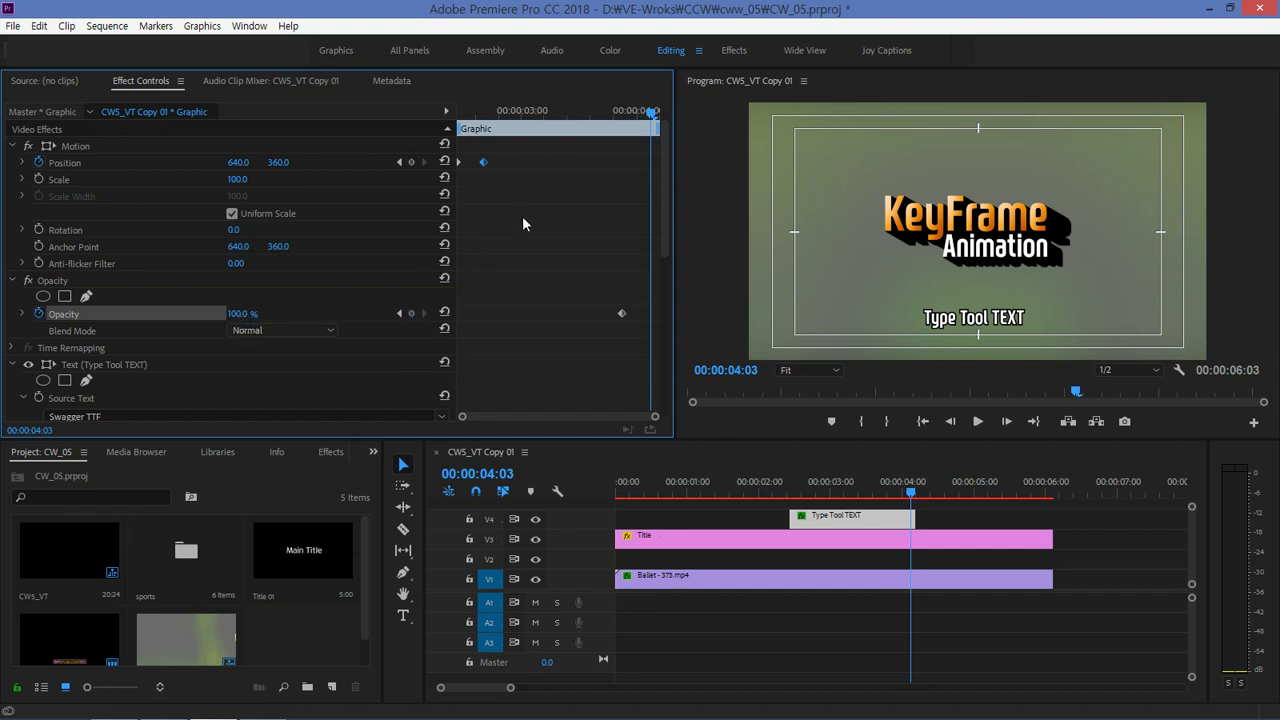
{"action": "left_click", "coordinate": [246, 312]}
{"action": "type", "text": "0"}
{"action": "key", "text": "Return"}
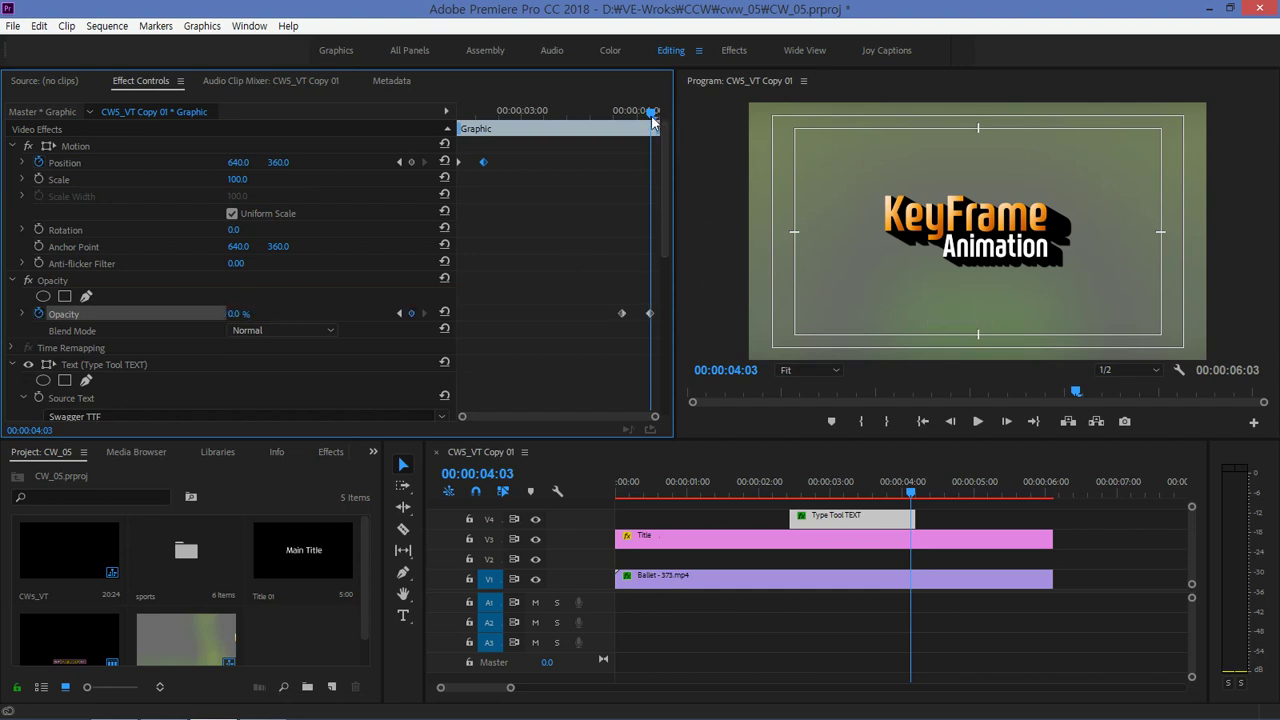
{"action": "left_click_drag", "start_coordinate": [653, 120], "coordinate": [450, 126]}
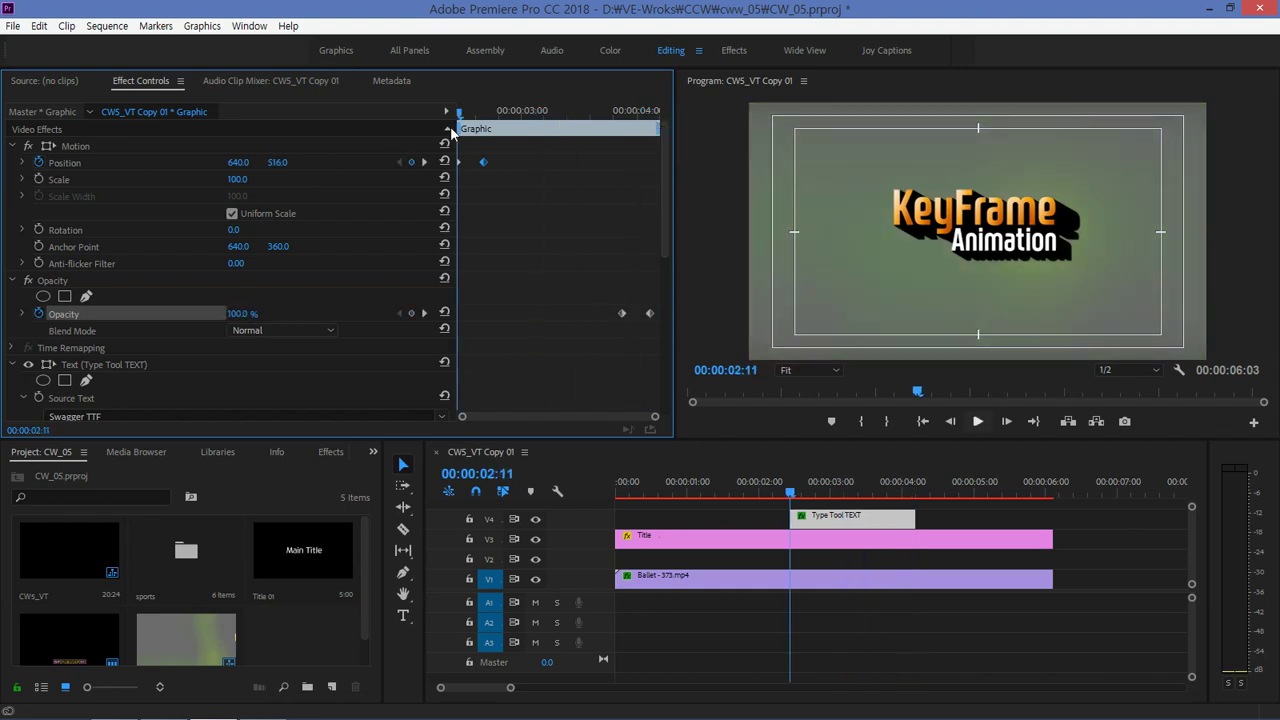
Step: Review the caption animation, then move to 00:00:04:02 at the Opacity fade-out keyframe
{"action": "left_click", "coordinate": [977, 421]}
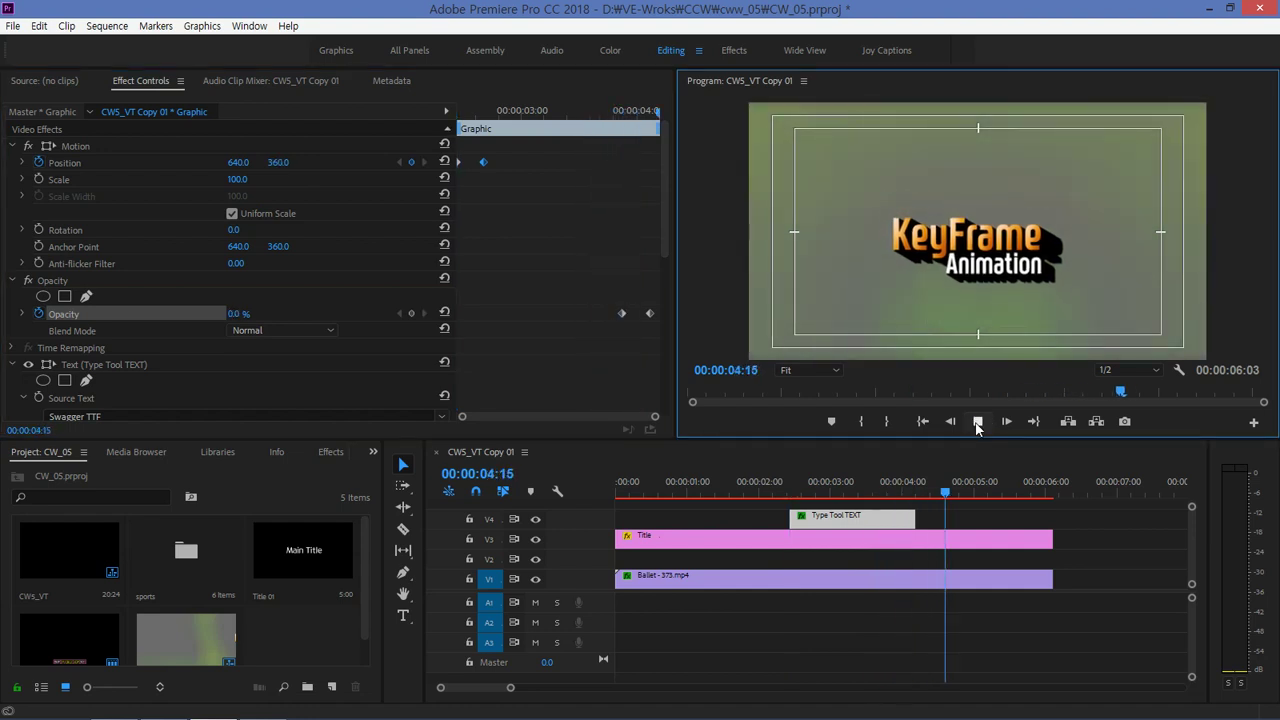
{"action": "left_click", "coordinate": [978, 422]}
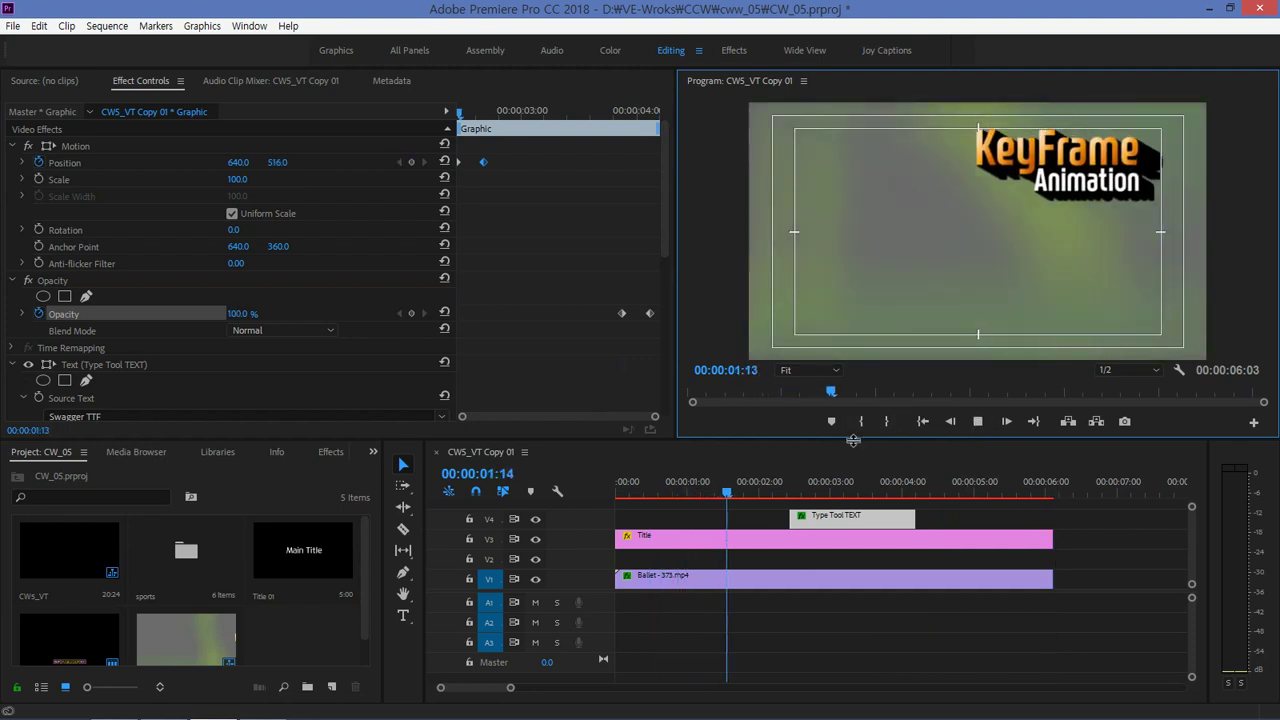
{"action": "left_click", "coordinate": [976, 421]}
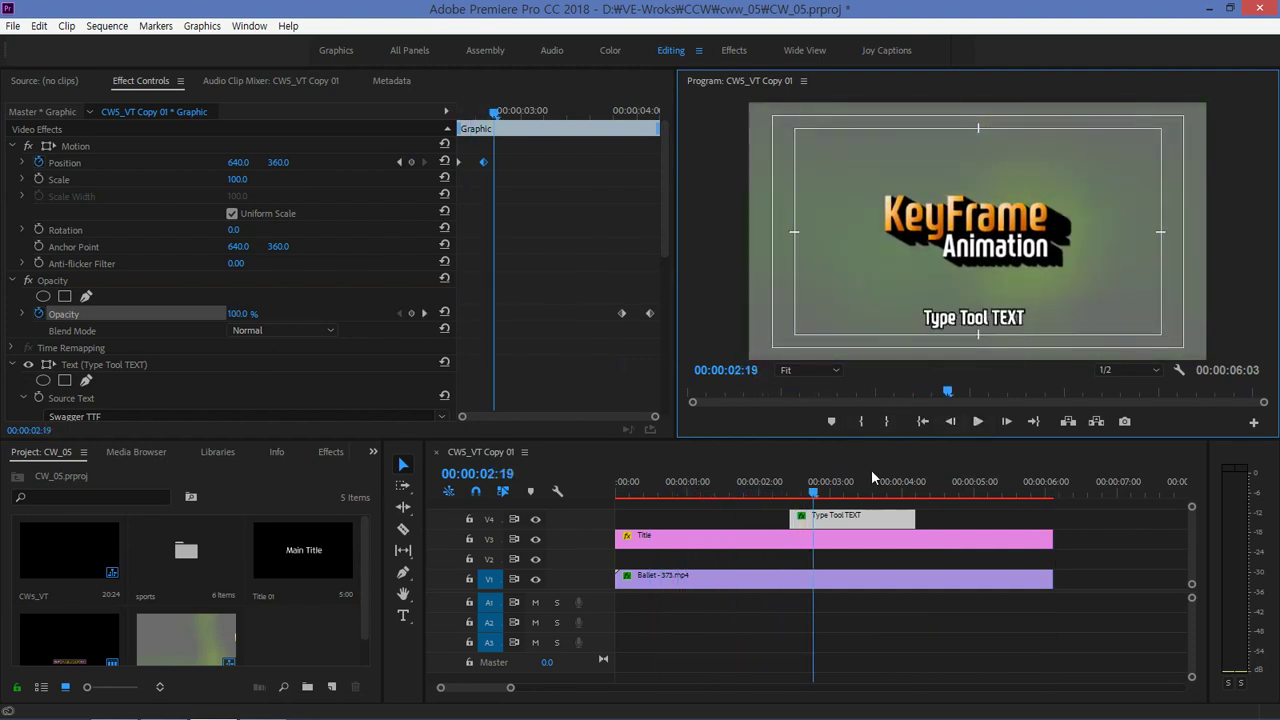
{"action": "left_click", "coordinate": [815, 490]}
{"action": "mouse_move", "coordinate": [815, 490]}
{"action": "left_mouse_down"}
{"action": "mouse_move", "coordinate": [889, 476]}
{"action": "mouse_move", "coordinate": [818, 471]}
{"action": "left_mouse_up"}
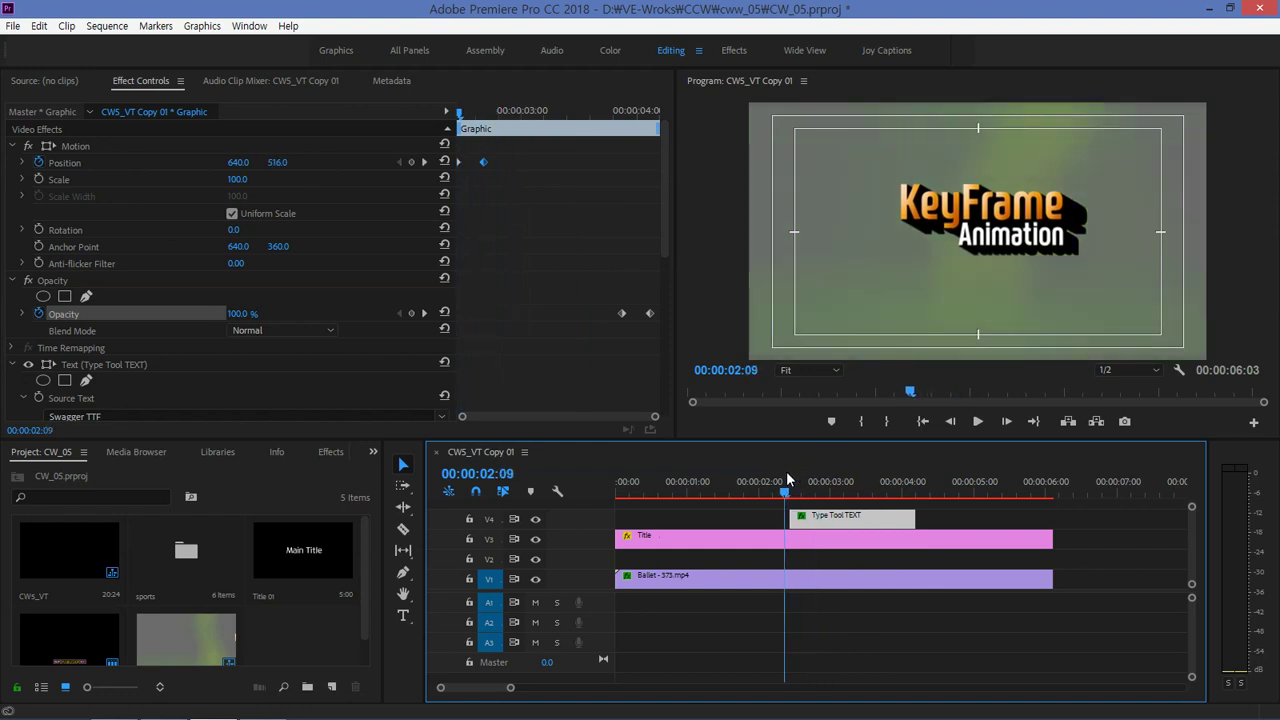
{"action": "left_click_drag", "start_coordinate": [818, 470], "coordinate": [893, 465]}
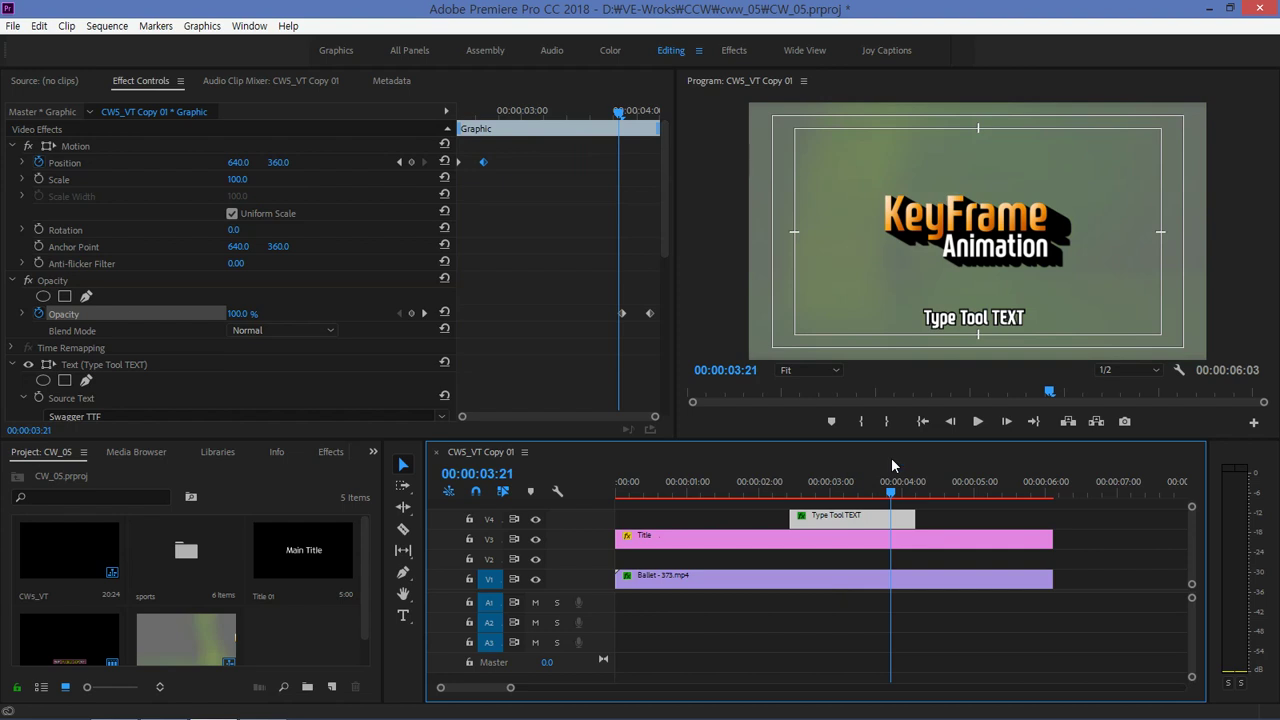
{"action": "left_click", "coordinate": [648, 313]}
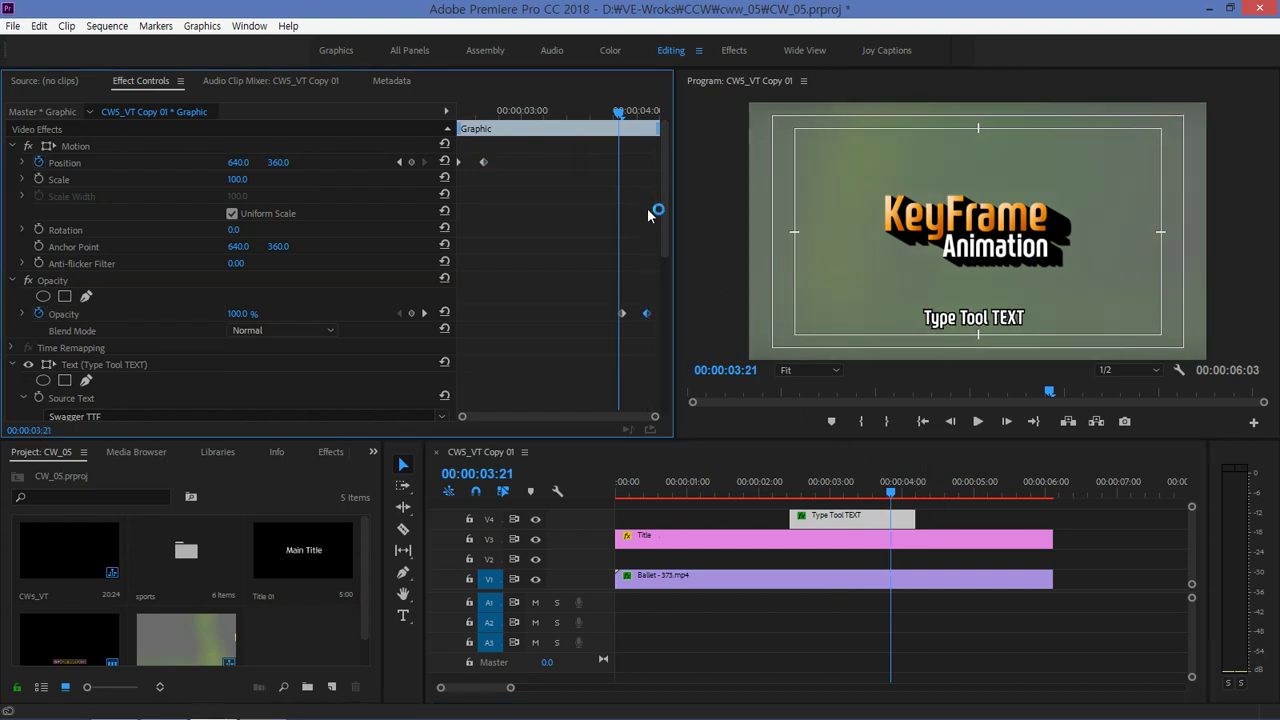
{"action": "left_click", "coordinate": [646, 111]}
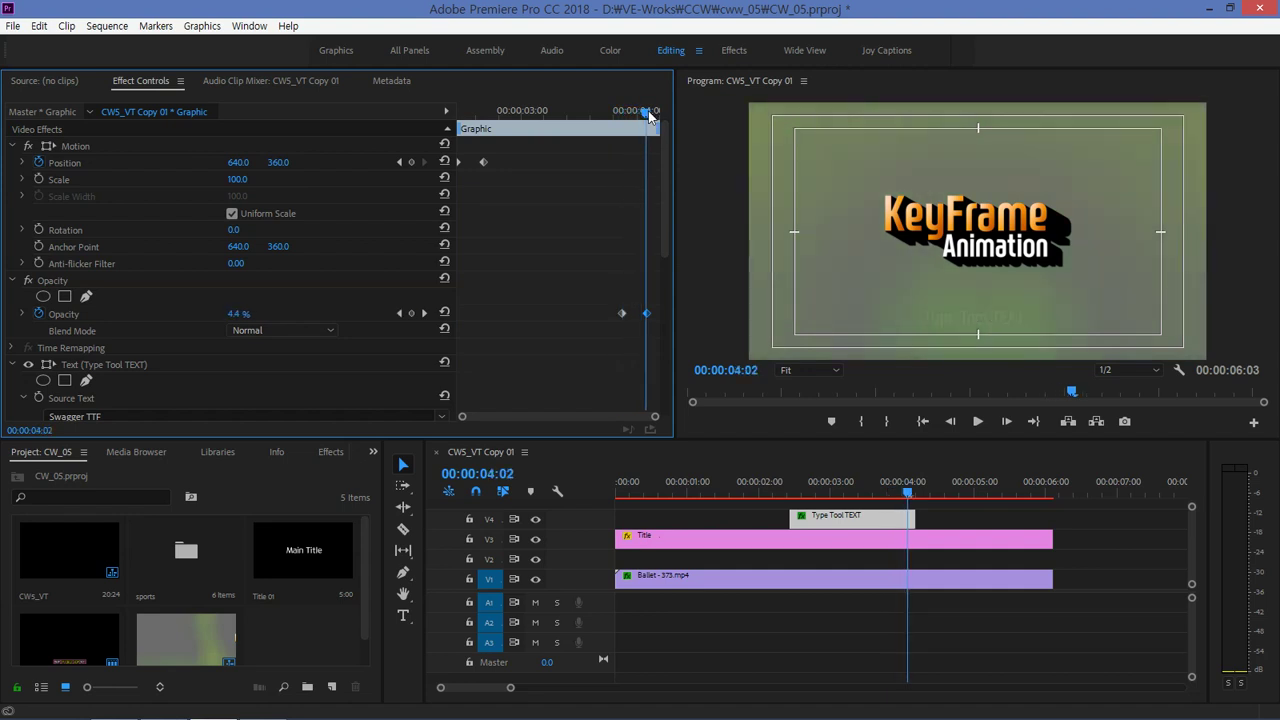
Step: Trim the Type Tool TEXT clip to end at 4:02 and Alt-drag a copy later on V4
{"action": "left_click", "coordinate": [909, 519]}
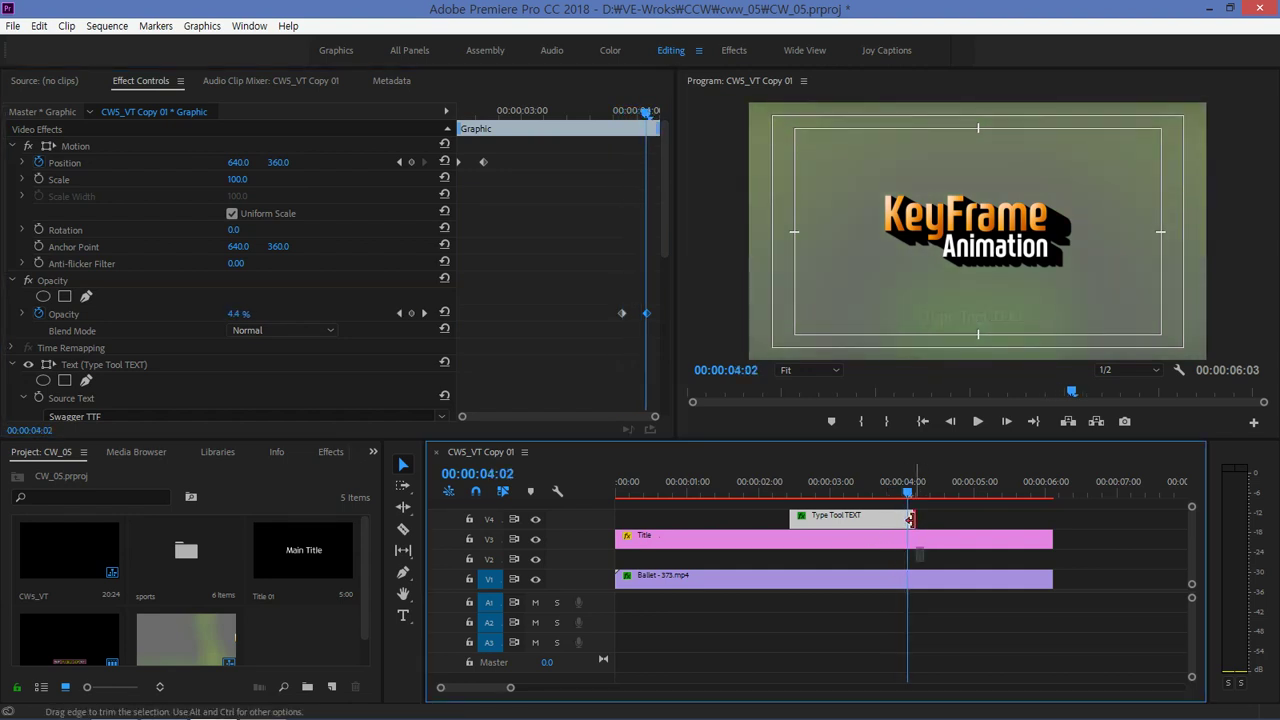
{"action": "left_click_drag", "start_coordinate": [909, 519], "coordinate": [907, 519]}
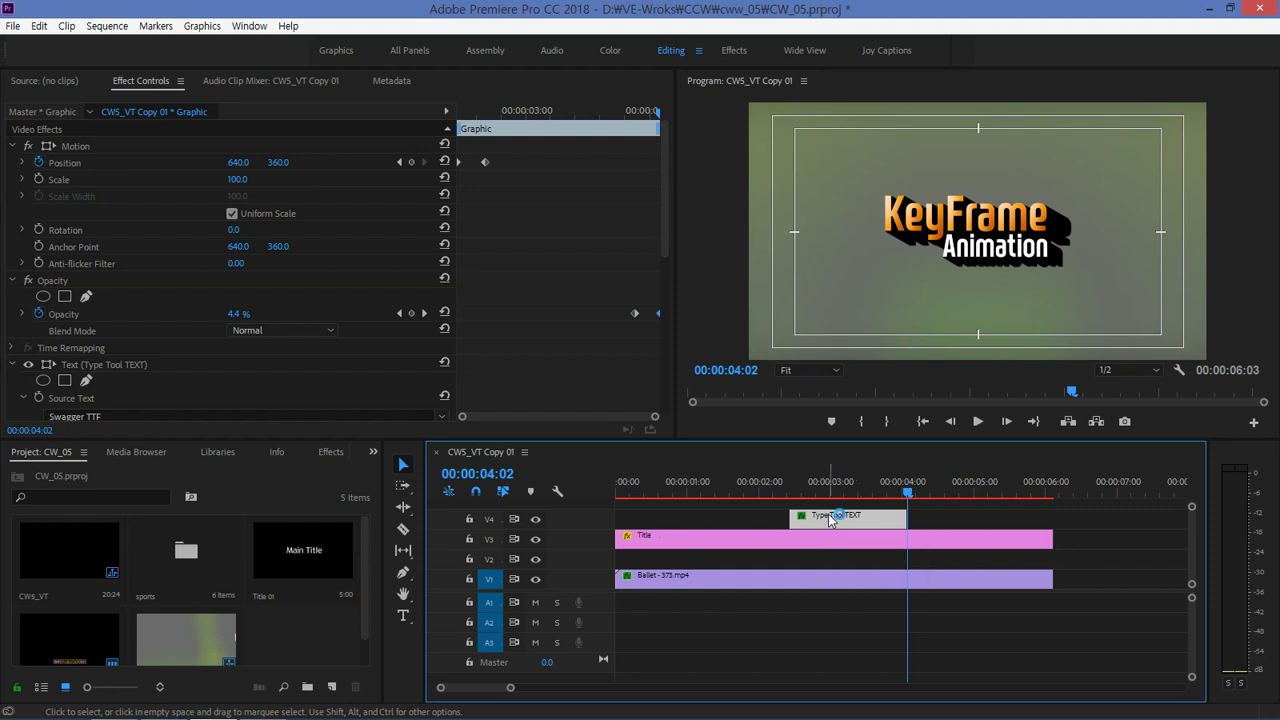
{"action": "left_click_drag", "start_coordinate": [829, 519], "coordinate": [976, 529]}
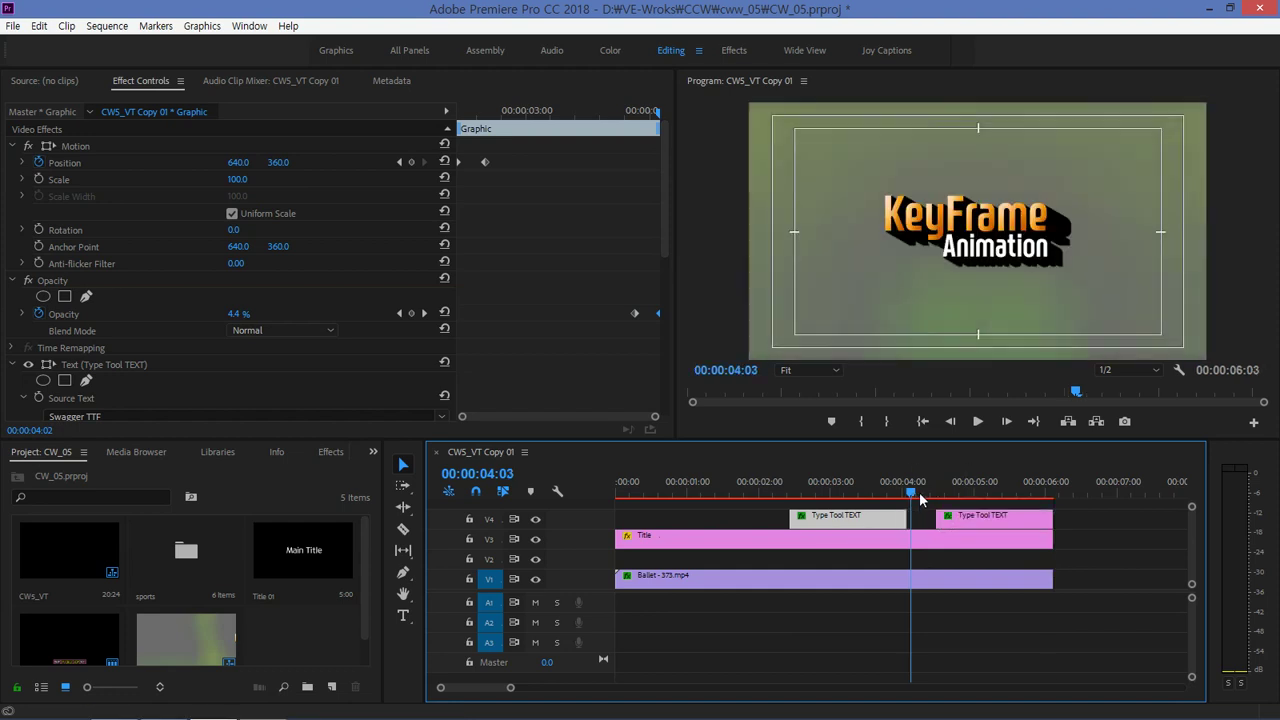
{"action": "left_click", "coordinate": [972, 492]}
Step: Retype the copied clip's text as 'Hello World' with the Type tool
{"action": "left_click", "coordinate": [974, 518]}
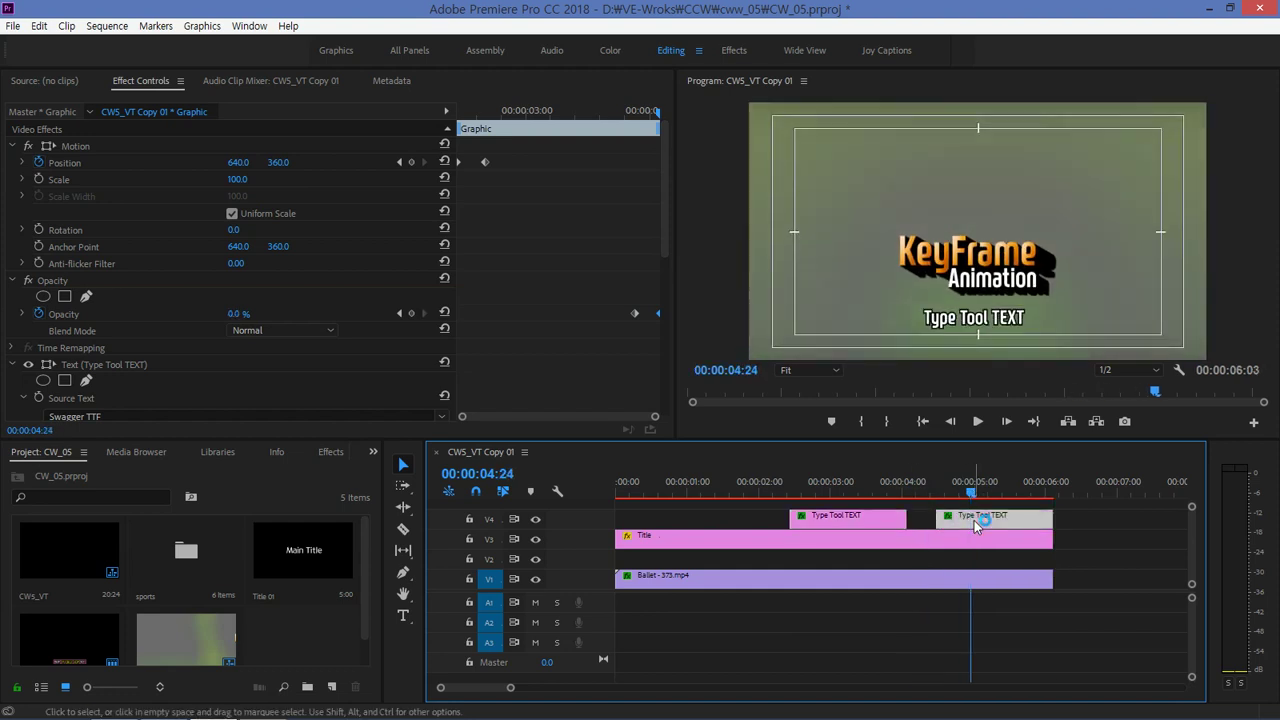
{"action": "double_click", "coordinate": [965, 319]}
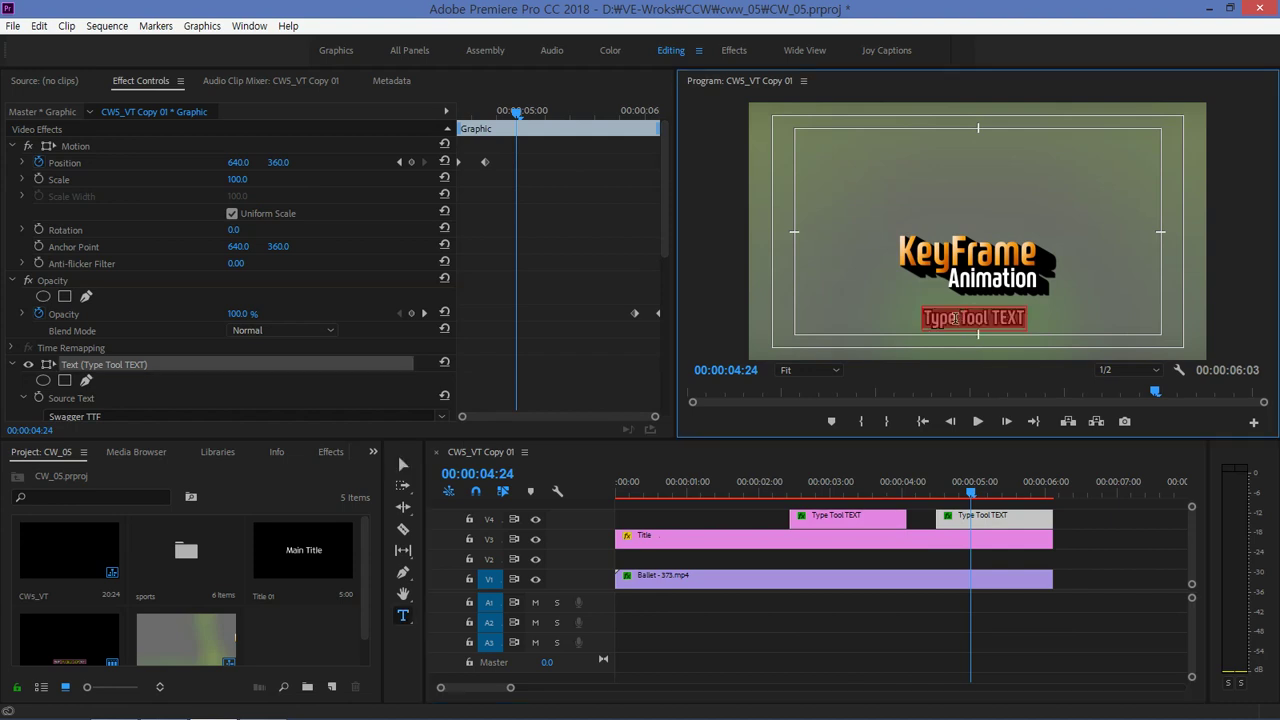
{"action": "type", "text": "He"}
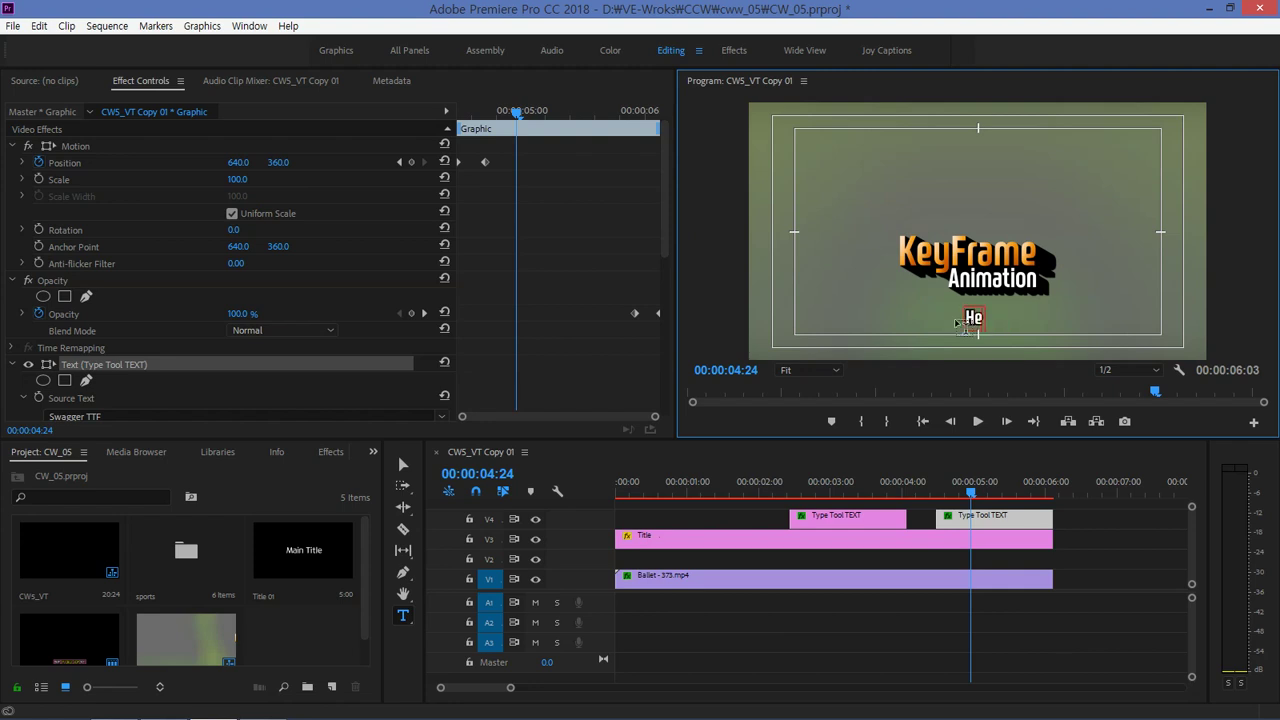
{"action": "type", "text": "llo"}
{"action": "type", "text": " Wi"}
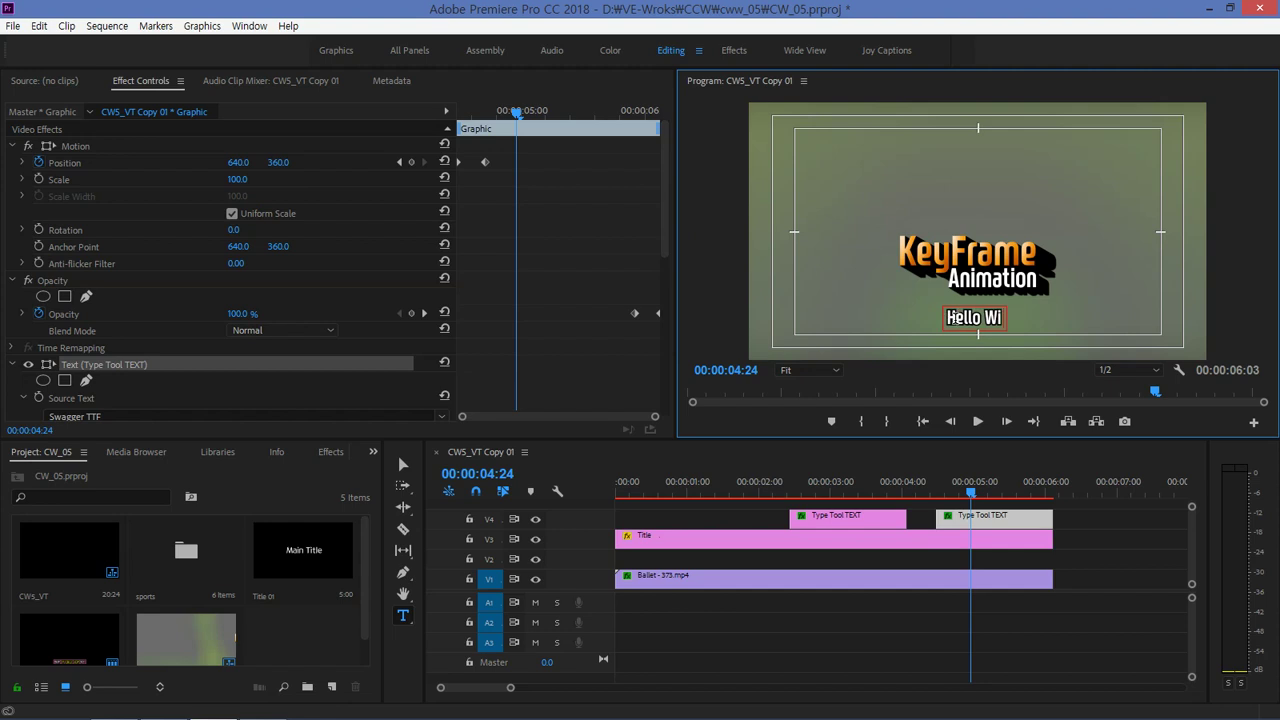
{"action": "type", "text": "rk₩₩₩"}
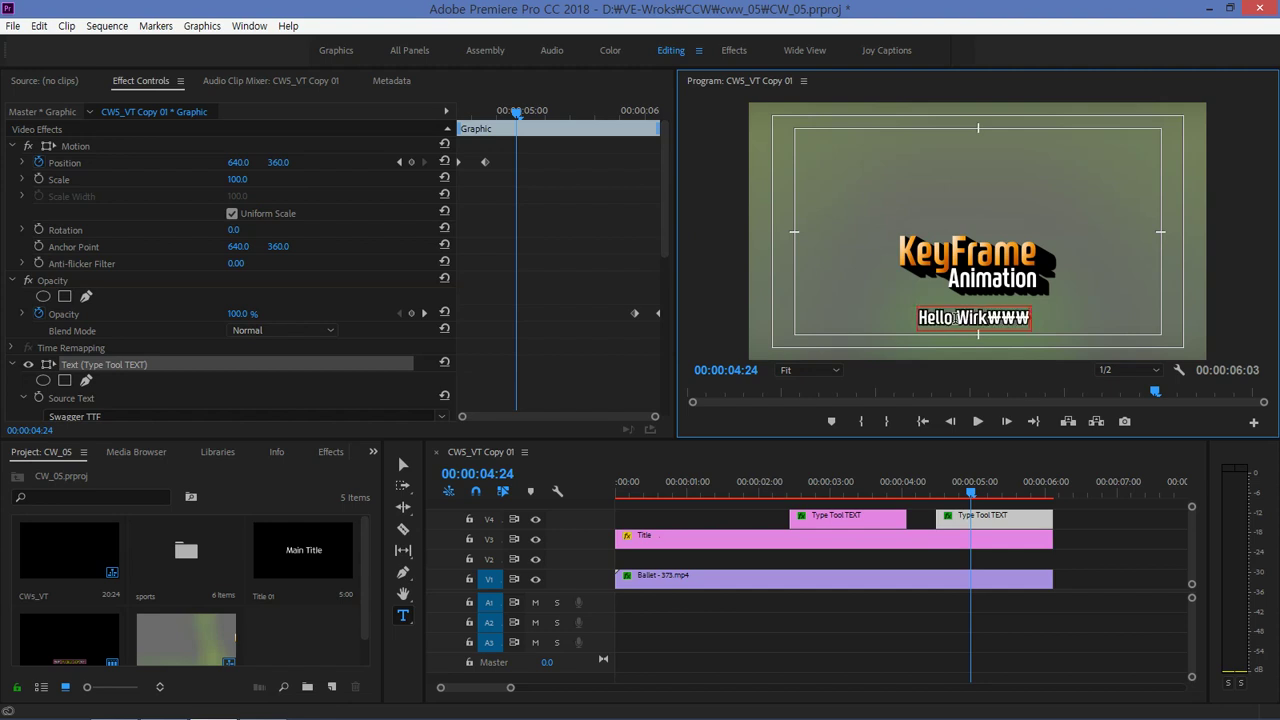
{"action": "key", "text": "BackSpace"}
{"action": "key", "text": "BackSpace"}
{"action": "key", "text": "BackSpace"}
{"action": "key", "text": "BackSpace"}
{"action": "key", "text": "BackSpace"}
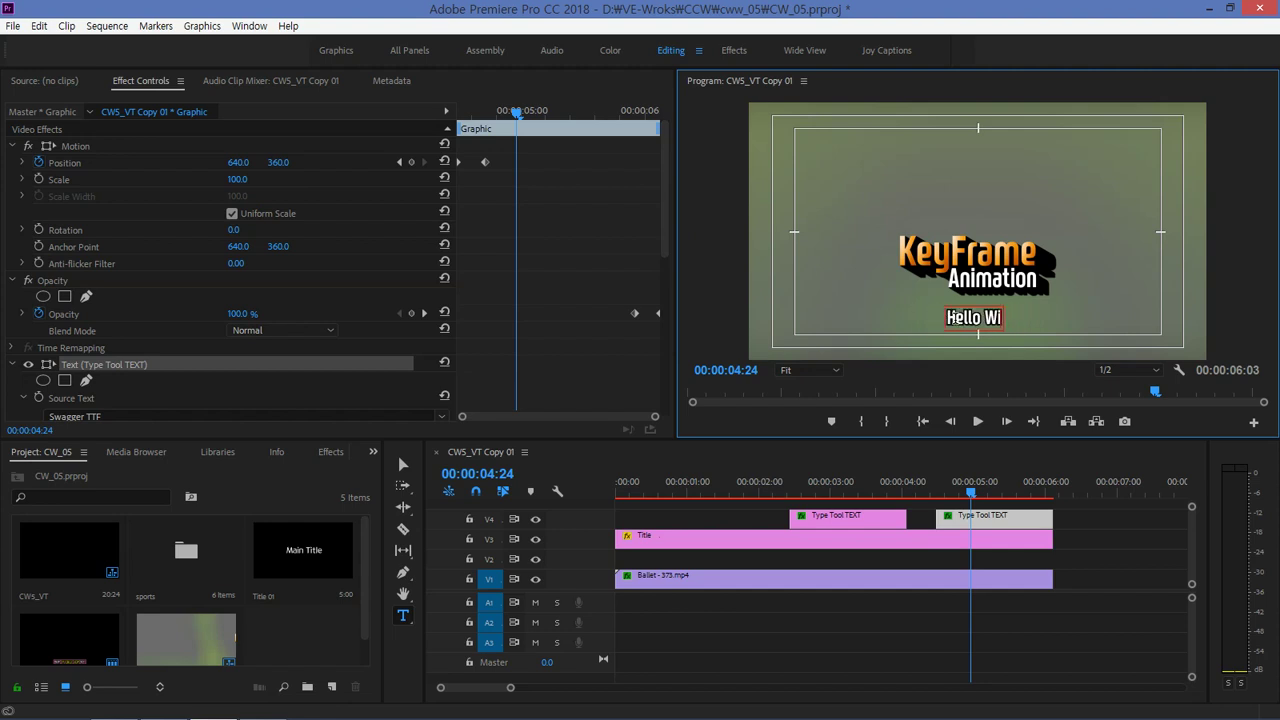
{"action": "key", "text": "BackSpace"}
{"action": "type", "text": "or"}
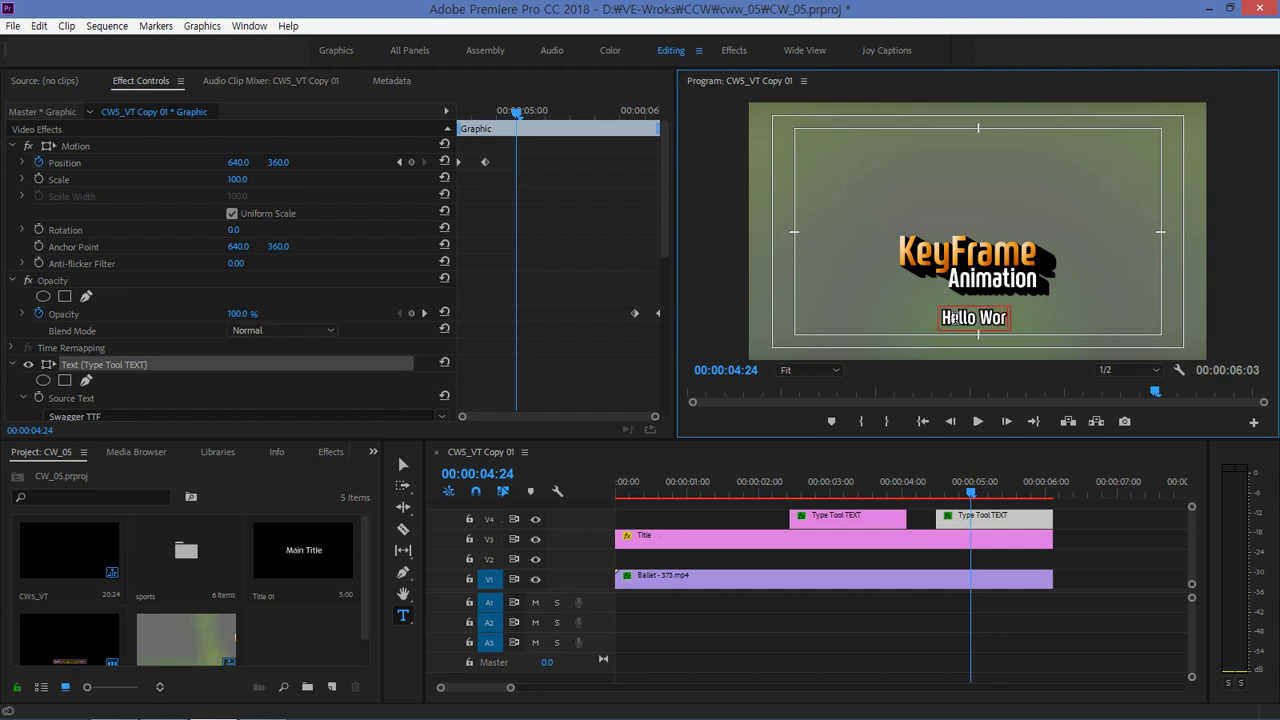
{"action": "type", "text": "ld"}
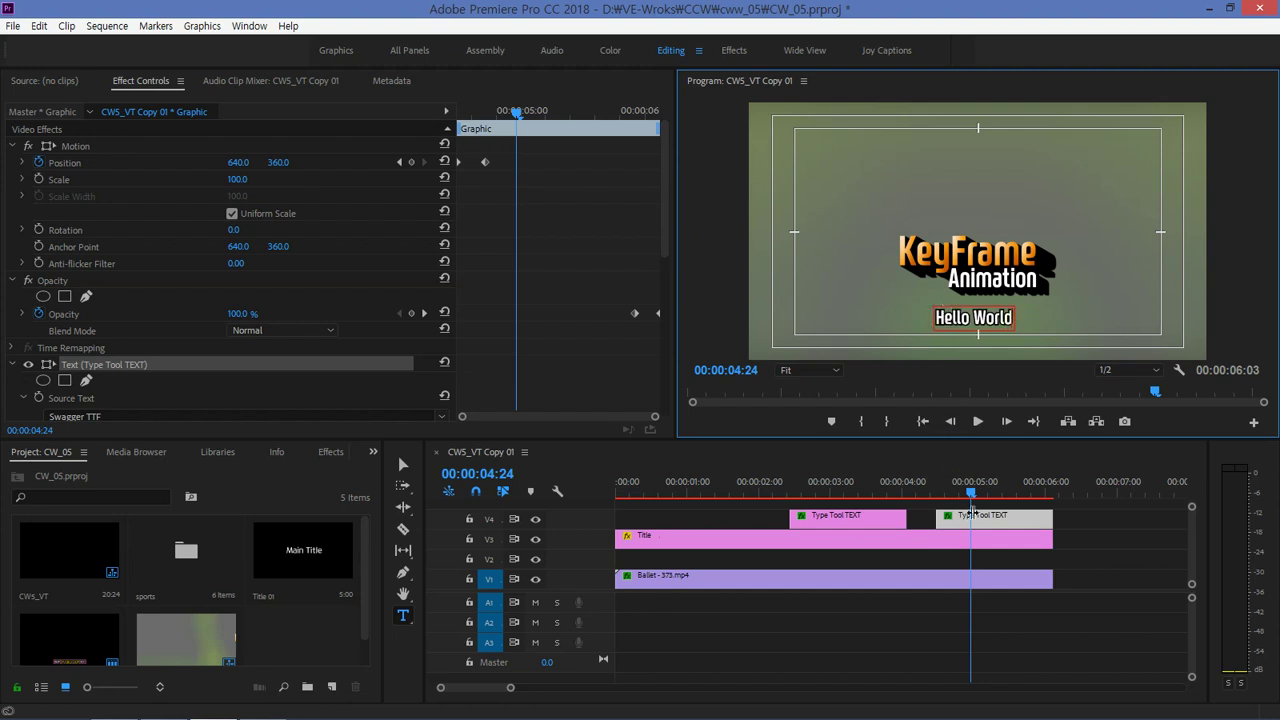
{"action": "left_click", "coordinate": [990, 516]}
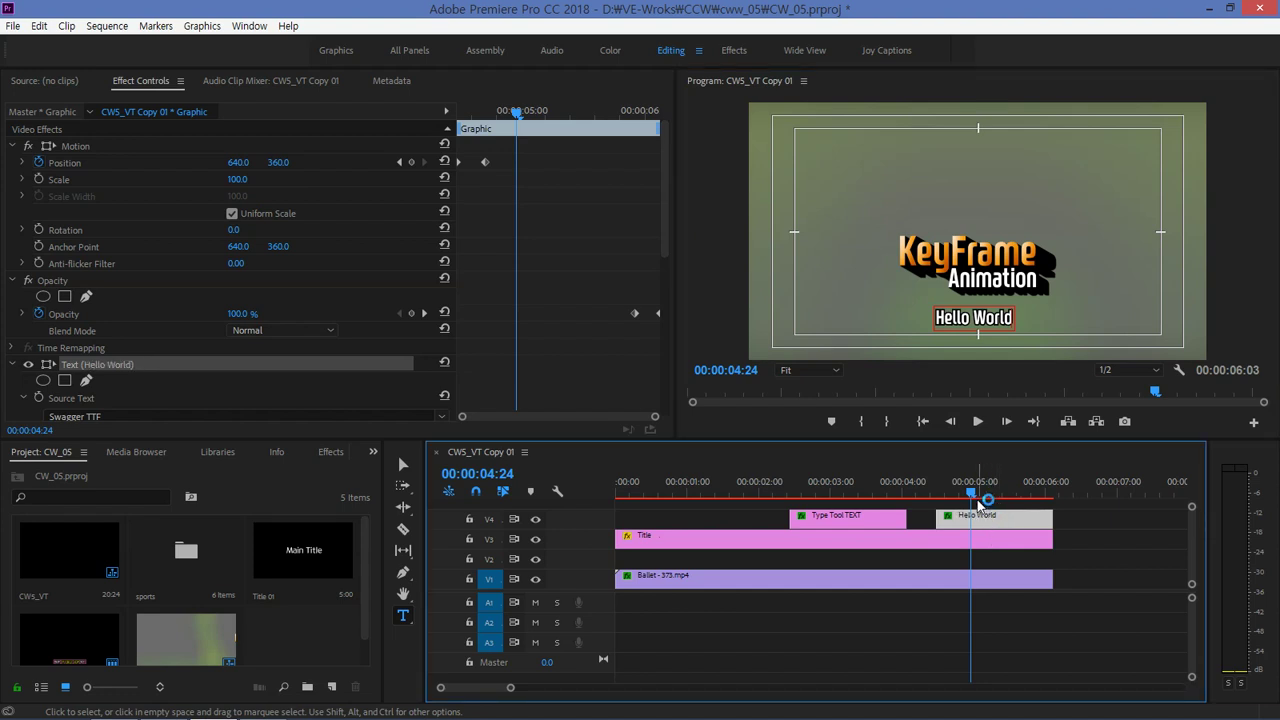
Step: Drag the Title clip from V3 down to V2 and scrub toward 5:23 to check it
{"action": "mouse_move", "coordinate": [970, 493]}
{"action": "left_mouse_down"}
{"action": "mouse_move", "coordinate": [786, 494]}
{"action": "mouse_move", "coordinate": [1057, 490]}
{"action": "mouse_move", "coordinate": [1018, 479]}
{"action": "mouse_move", "coordinate": [1016, 376]}
{"action": "left_mouse_up"}
{"action": "left_click_drag", "start_coordinate": [993, 375], "coordinate": [993, 341]}
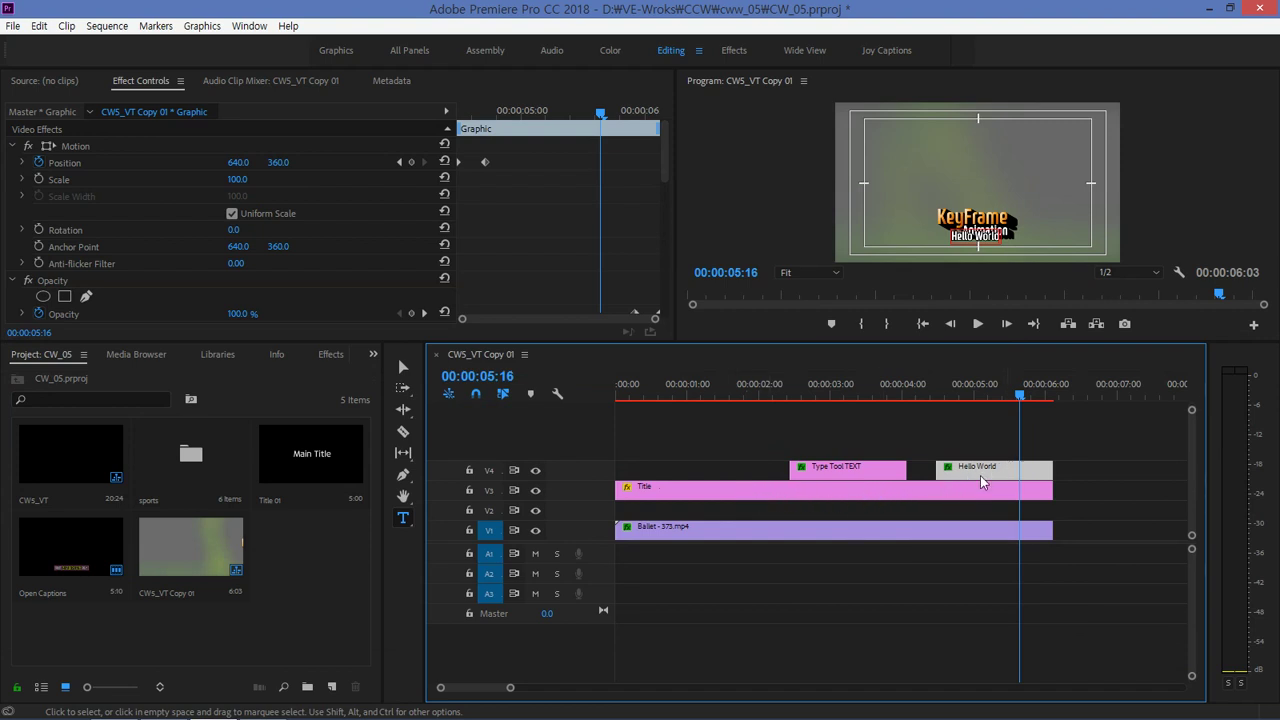
{"action": "left_click_drag", "start_coordinate": [801, 498], "coordinate": [848, 502]}
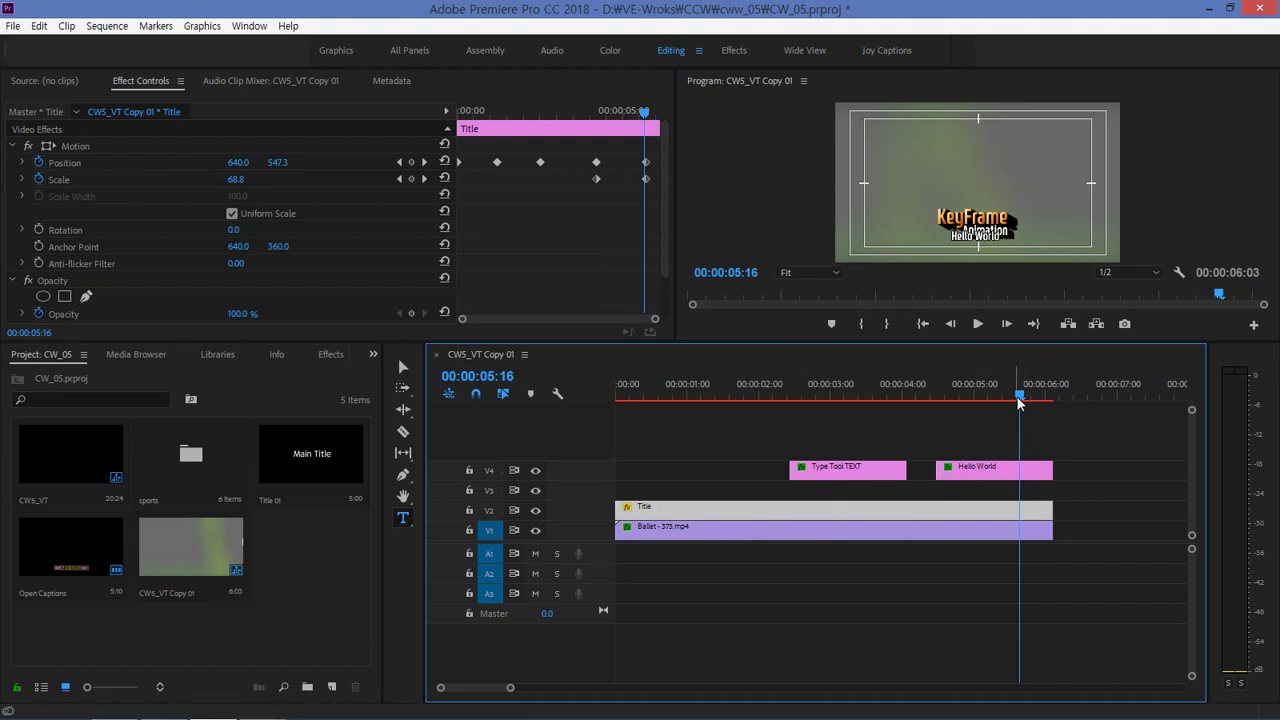
{"action": "mouse_move", "coordinate": [1021, 400]}
{"action": "left_mouse_down"}
{"action": "mouse_move", "coordinate": [1024, 390]}
{"action": "mouse_move", "coordinate": [974, 390]}
{"action": "left_mouse_up"}
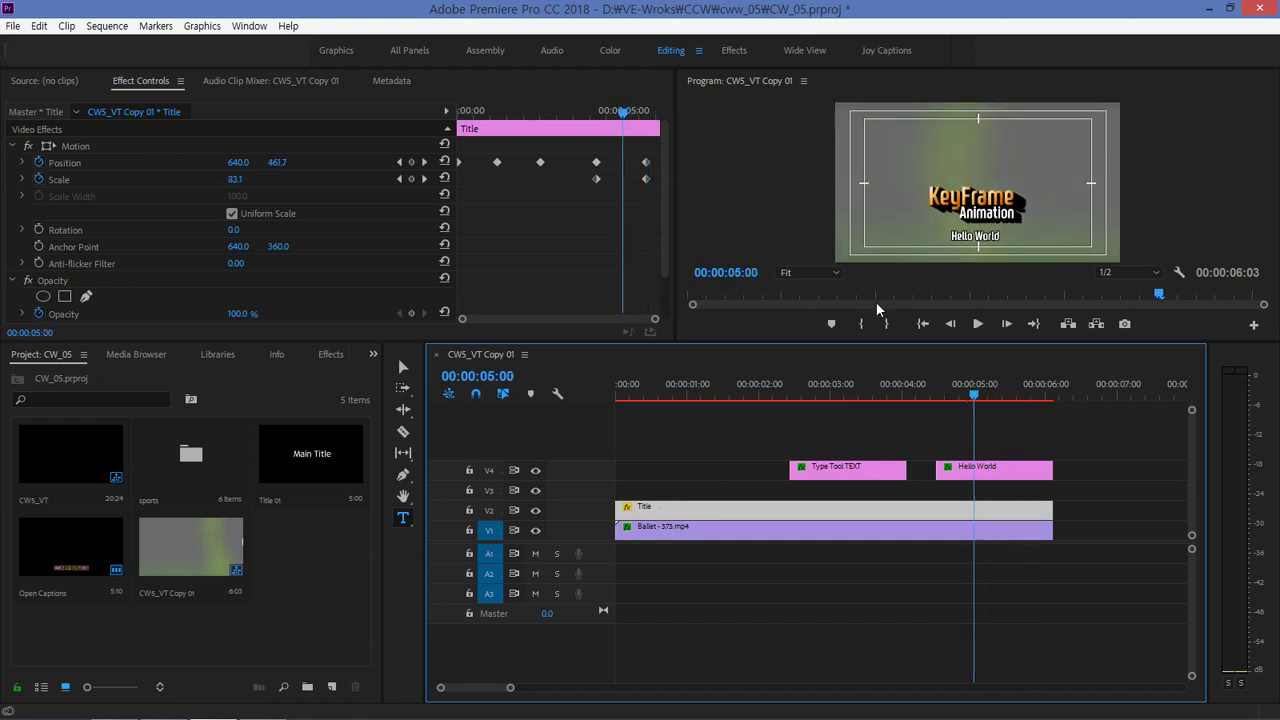
{"action": "left_click_drag", "start_coordinate": [856, 343], "coordinate": [855, 416]}
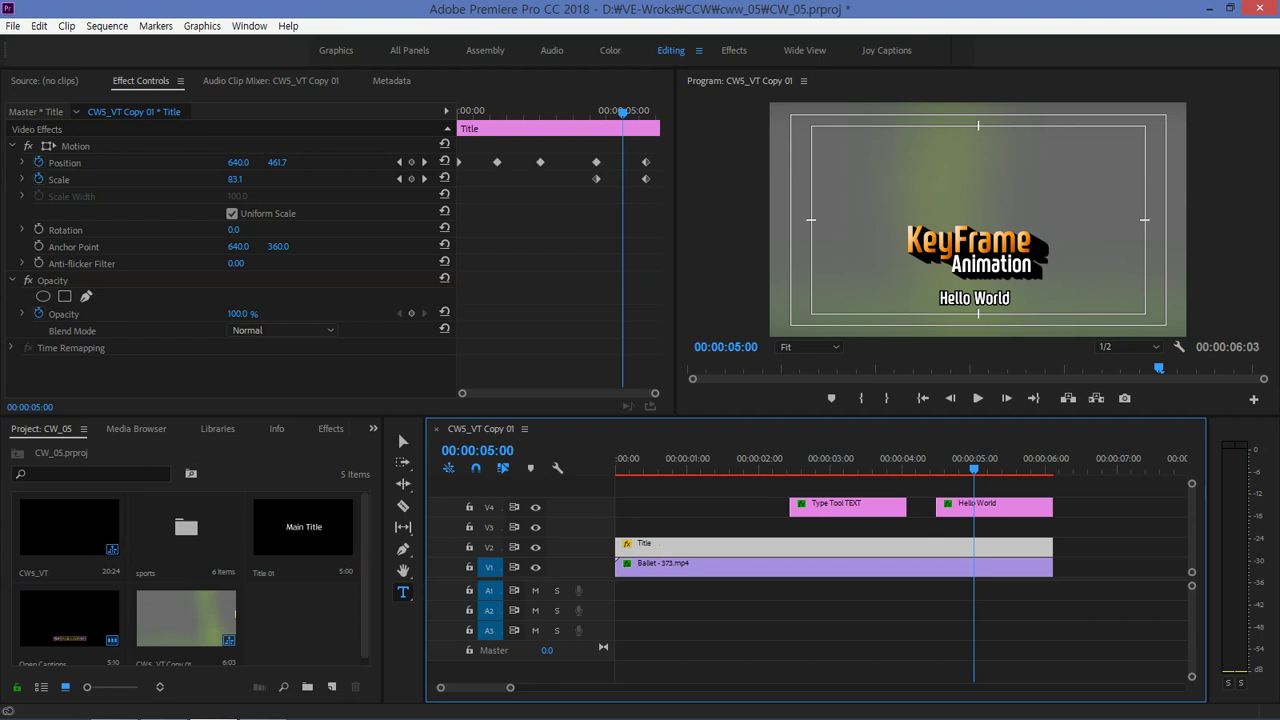
{"action": "left_click", "coordinate": [1246, 372]}
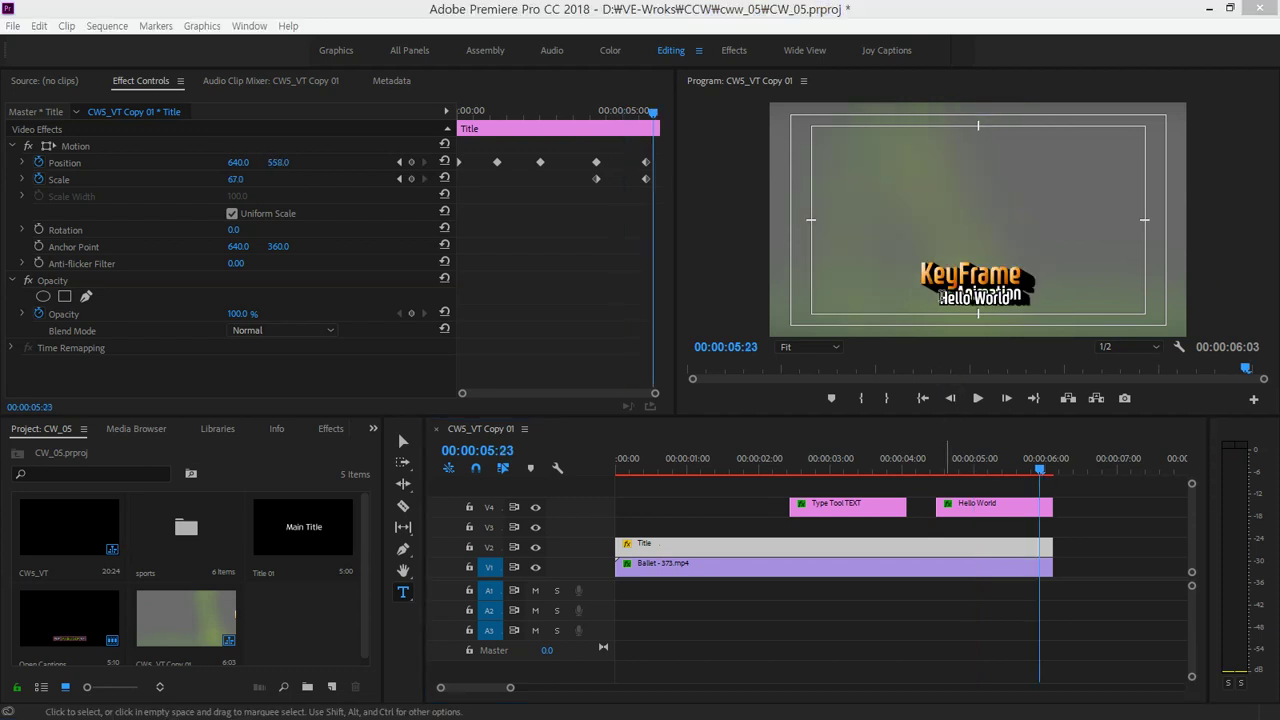
Step: Move both text clips down so Title tops the stack, and set its last Position keyframe to 640, 417
{"action": "left_click", "coordinate": [929, 547]}
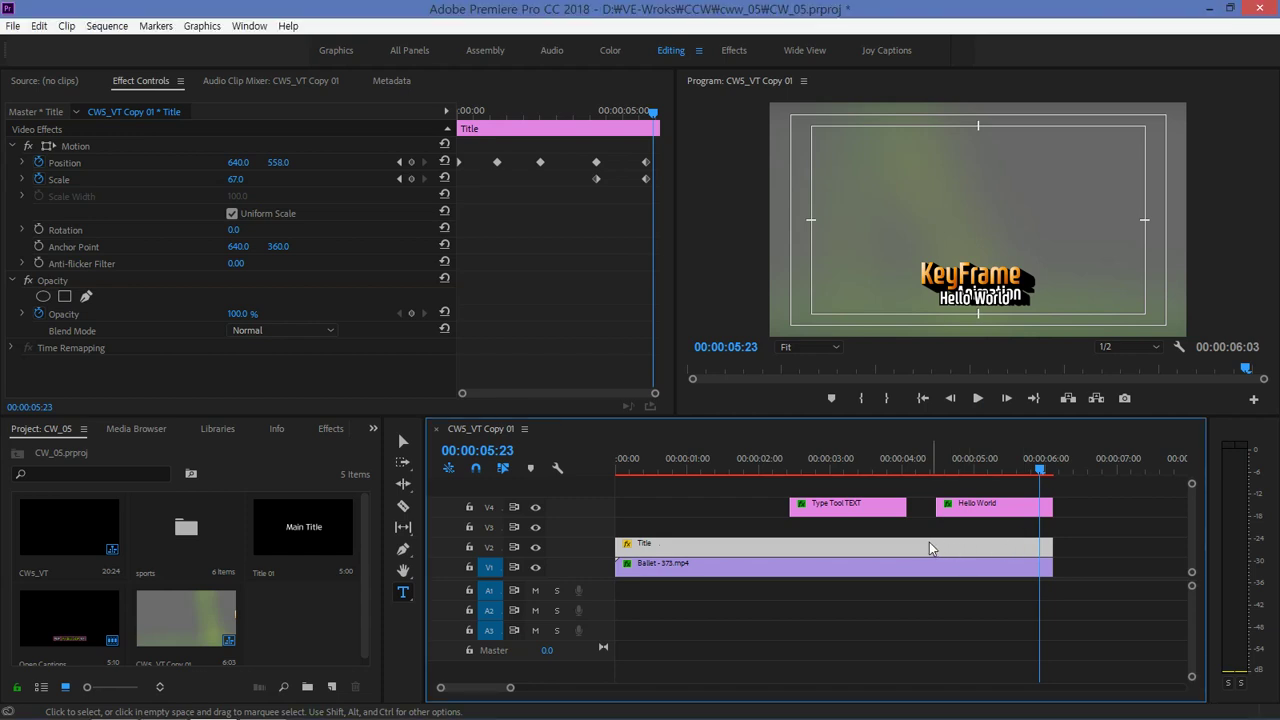
{"action": "mouse_move", "coordinate": [746, 494]}
{"action": "left_mouse_down"}
{"action": "mouse_move", "coordinate": [988, 532]}
{"action": "mouse_move", "coordinate": [962, 533]}
{"action": "left_mouse_up"}
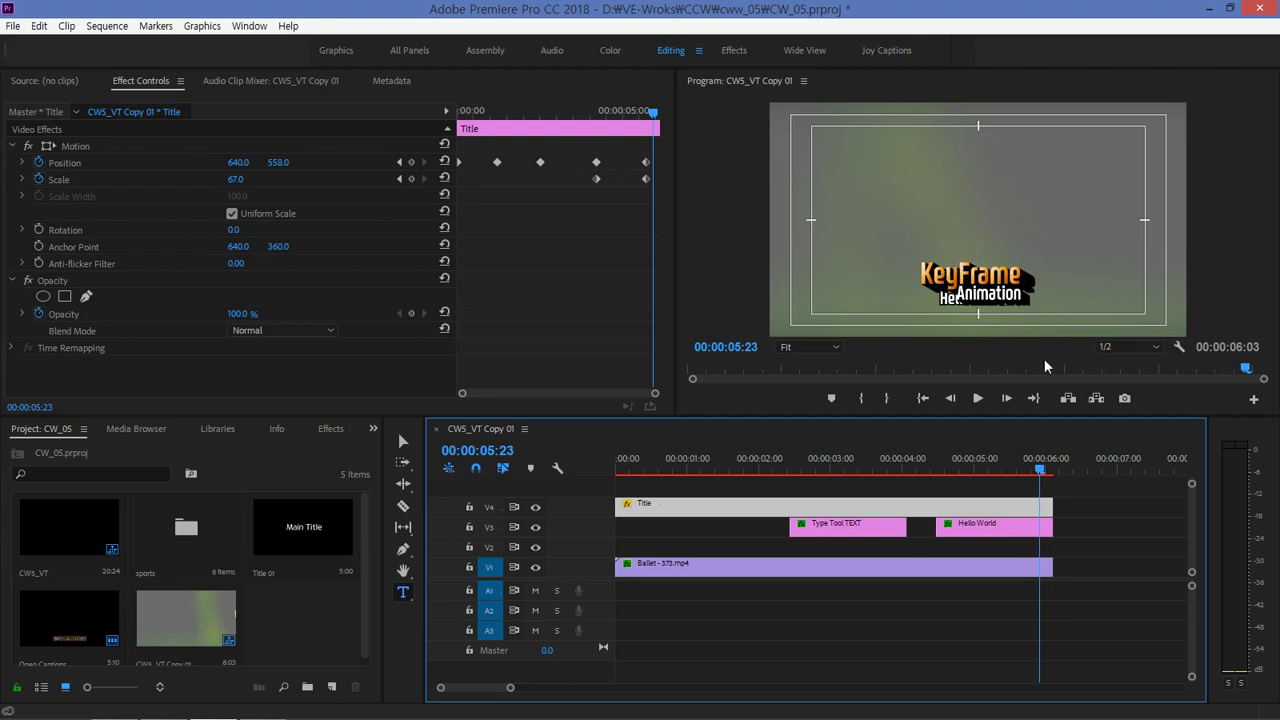
{"action": "left_click", "coordinate": [968, 500]}
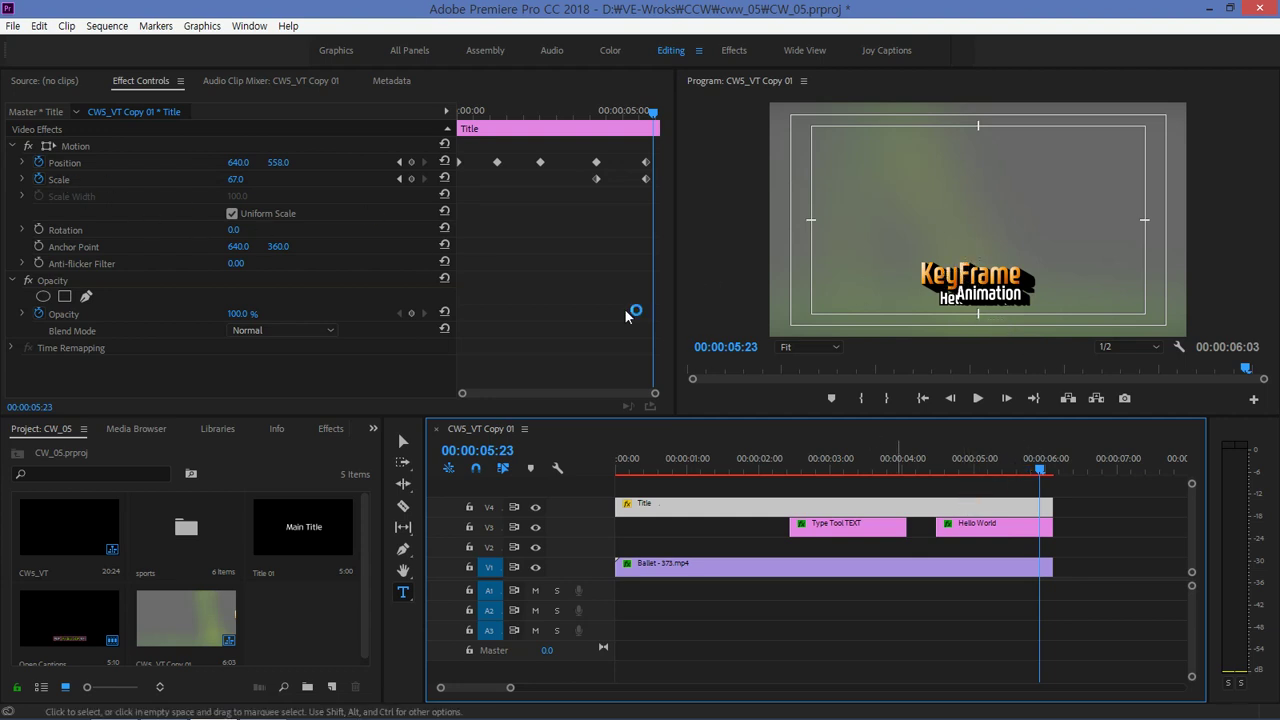
{"action": "left_click", "coordinate": [401, 163]}
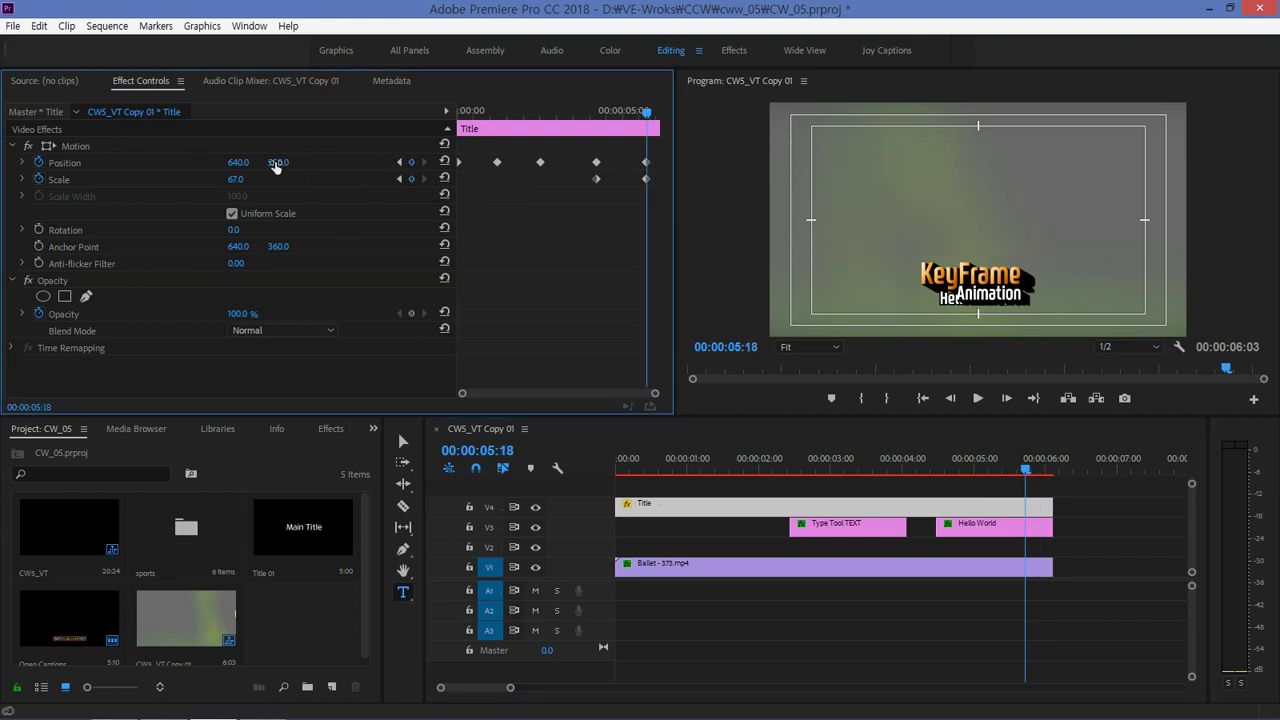
{"action": "mouse_move", "coordinate": [277, 162]}
{"action": "left_mouse_down"}
{"action": "mouse_move", "coordinate": [217, 162]}
{"action": "mouse_move", "coordinate": [250, 162]}
{"action": "left_mouse_up"}
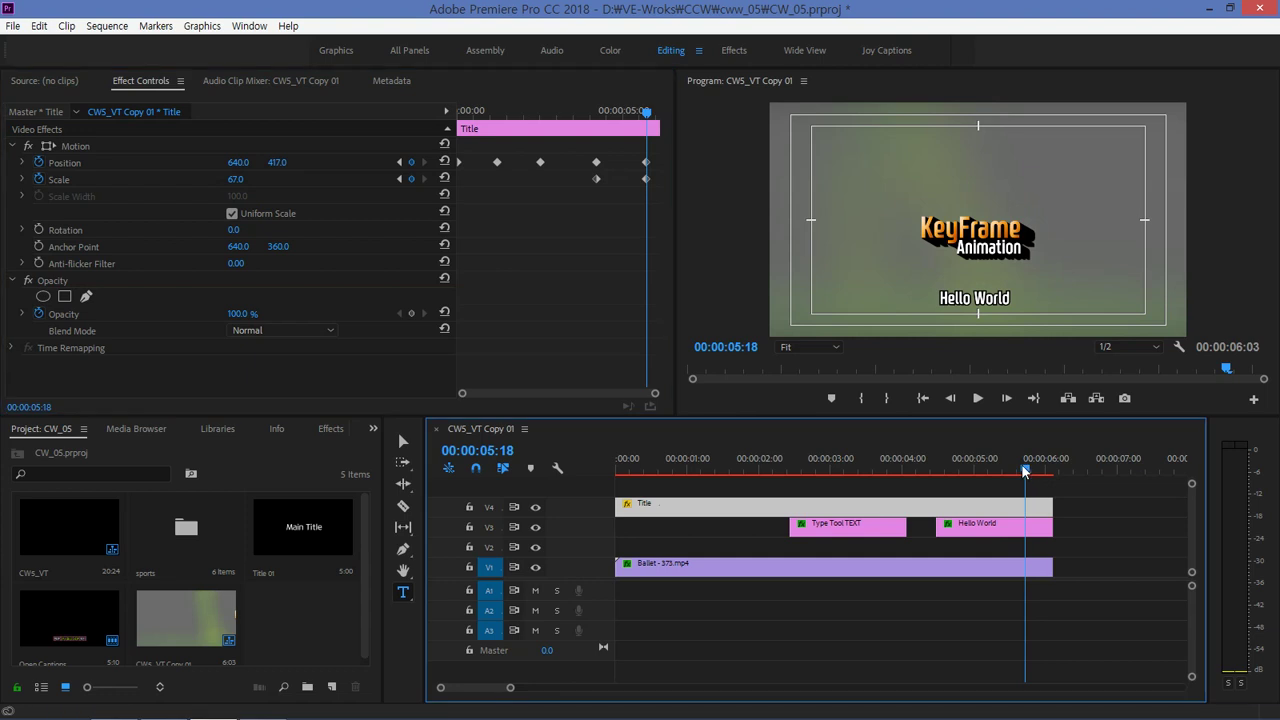
{"action": "mouse_move", "coordinate": [1025, 468]}
{"action": "left_mouse_down"}
{"action": "mouse_move", "coordinate": [652, 472]}
{"action": "mouse_move", "coordinate": [1054, 451]}
{"action": "left_mouse_up"}
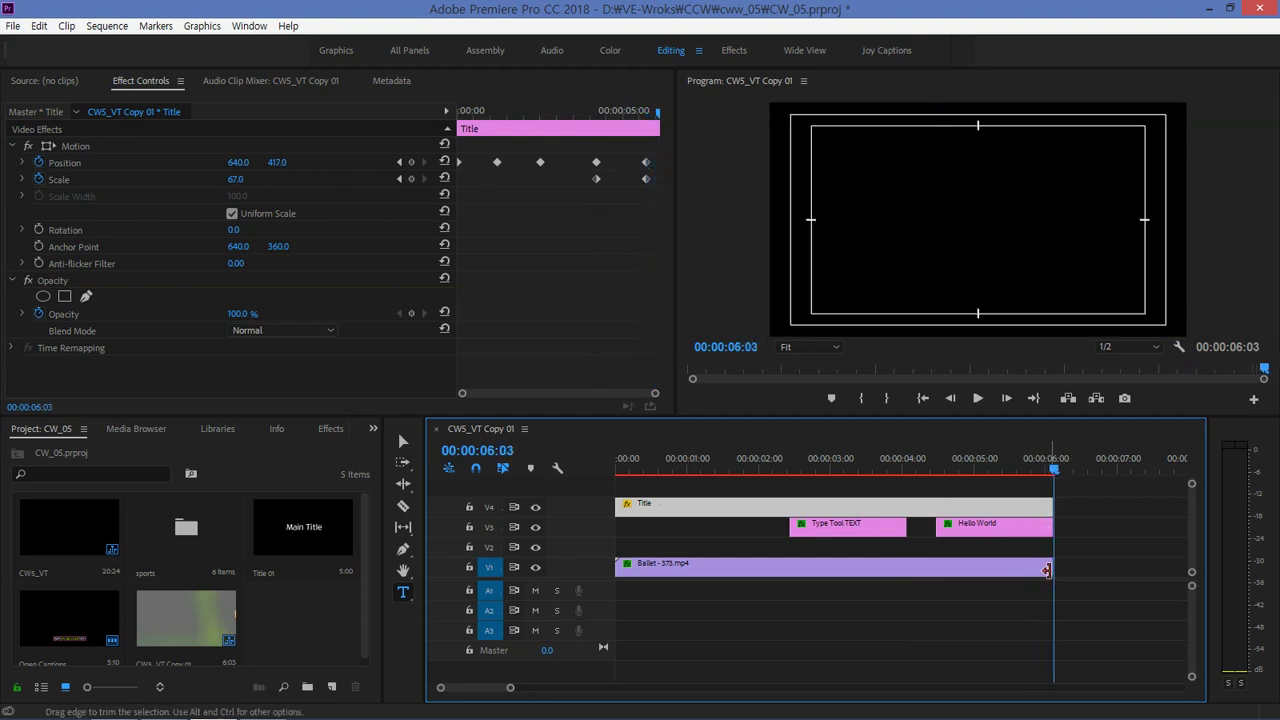
Step: Rate-stretch the Ballet clip to 78.46% speed so it ends near 00:00:07:20
{"action": "left_click", "coordinate": [1046, 570]}
{"action": "left_click", "coordinate": [407, 487]}
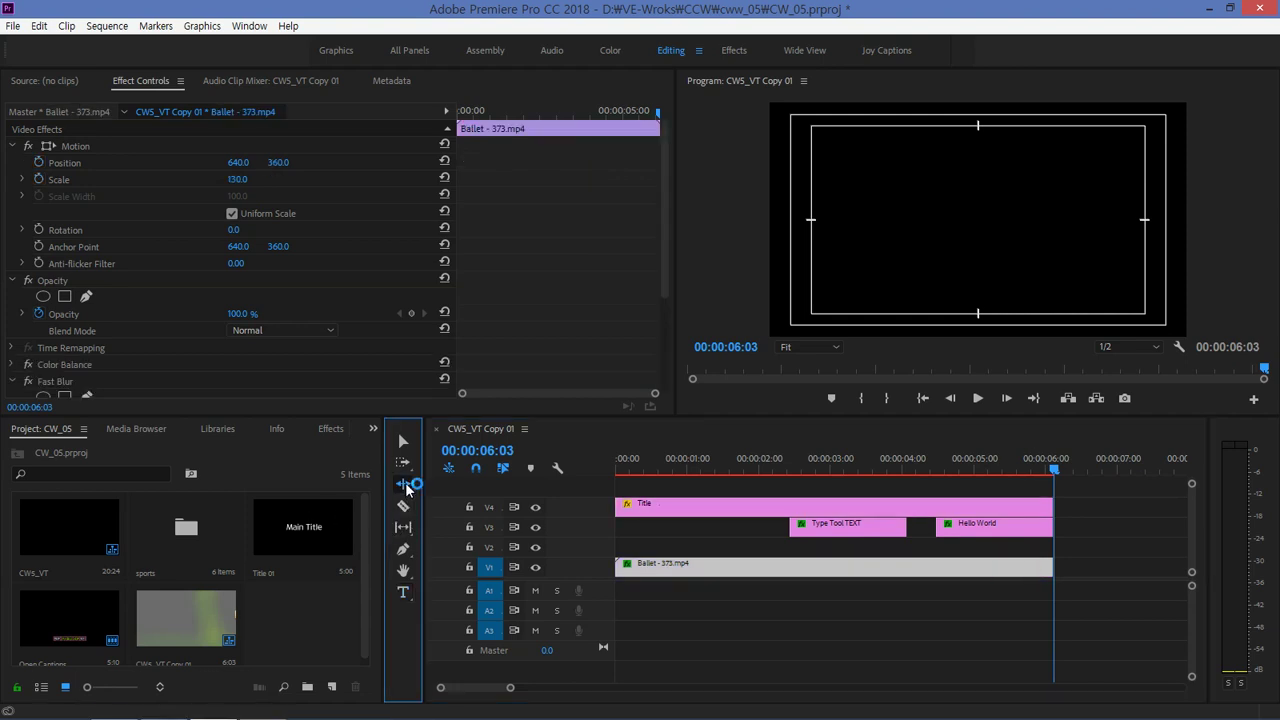
{"action": "left_click", "coordinate": [407, 487]}
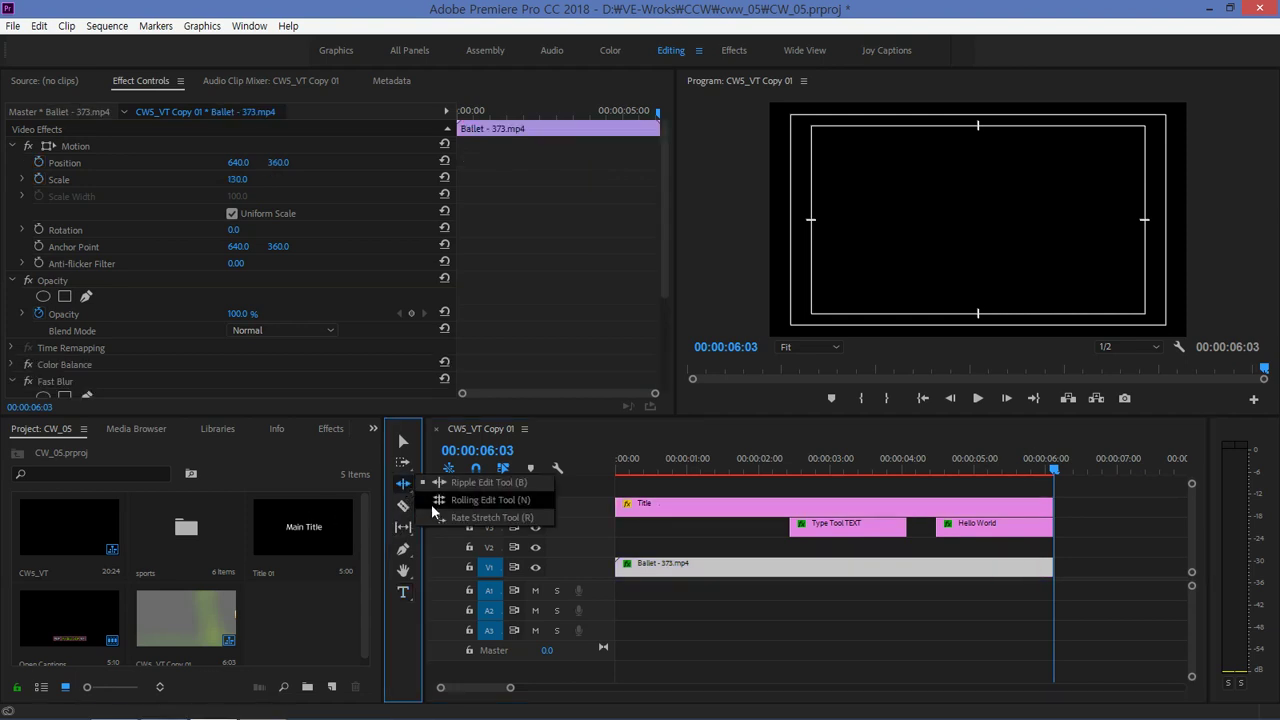
{"action": "left_click", "coordinate": [445, 517]}
{"action": "left_click_drag", "start_coordinate": [1050, 567], "coordinate": [1170, 560]}
{"action": "left_click", "coordinate": [401, 441]}
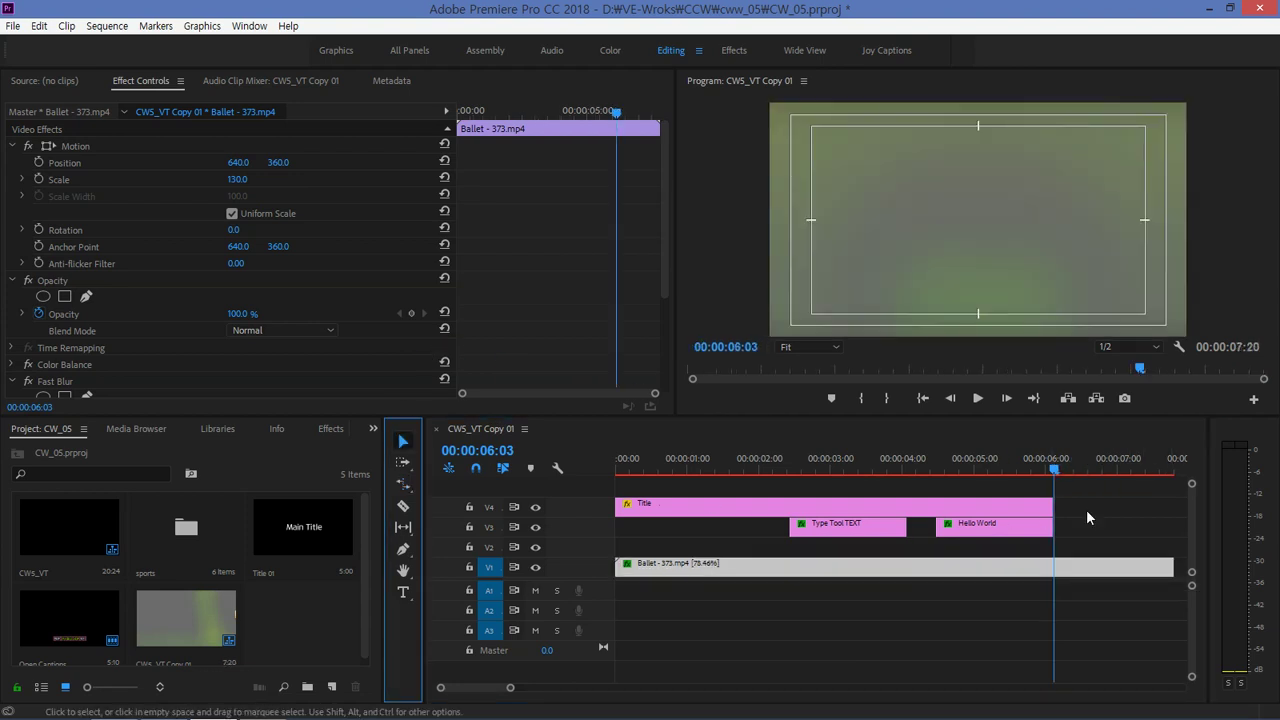
{"action": "mouse_move", "coordinate": [1060, 476]}
{"action": "left_mouse_down"}
{"action": "mouse_move", "coordinate": [1036, 460]}
{"action": "mouse_move", "coordinate": [1048, 470]}
{"action": "left_mouse_up"}
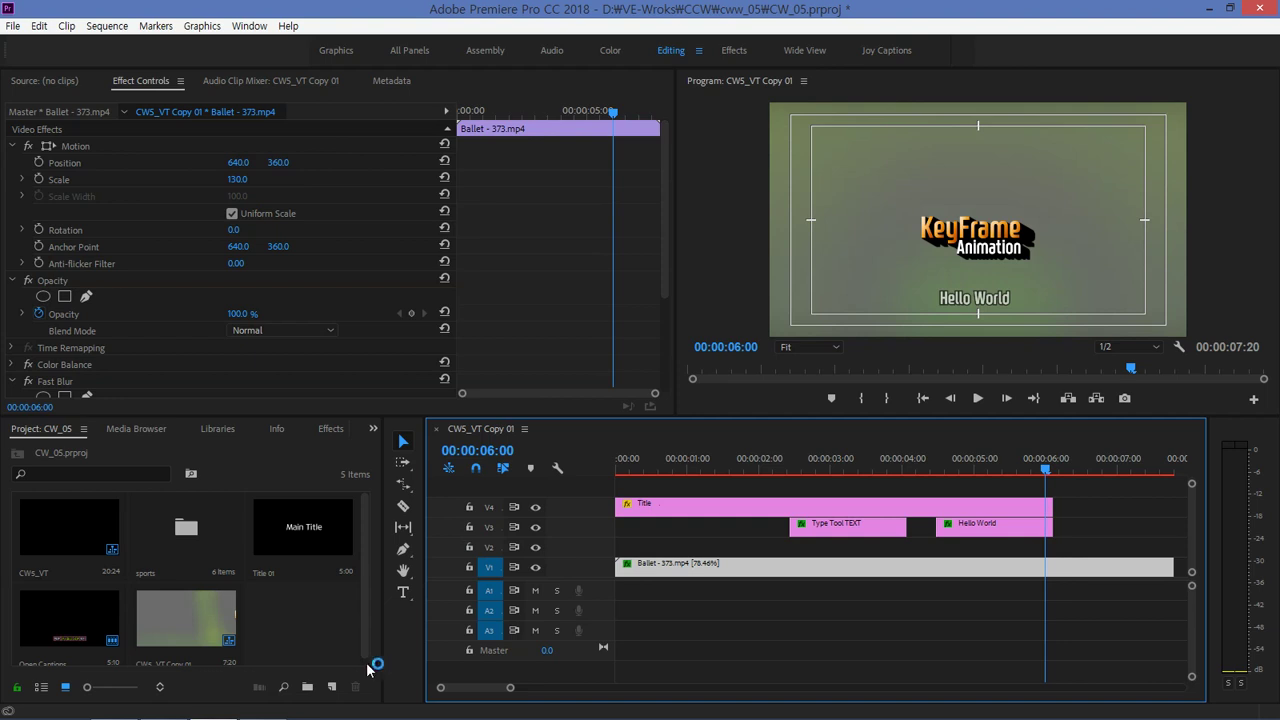
{"action": "left_click", "coordinate": [330, 622]}
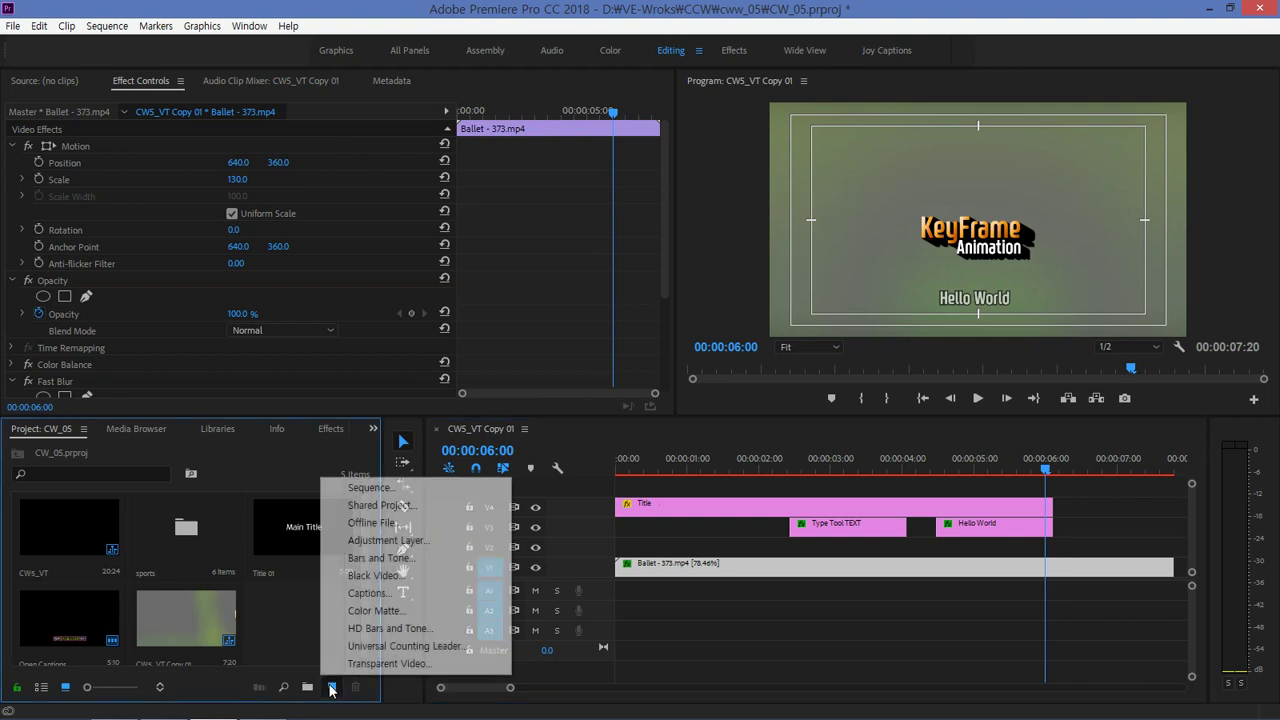
Step: Add a Captions item using the Open Captions standard at 1280×720, 25.00 fps
{"action": "left_click", "coordinate": [376, 593]}
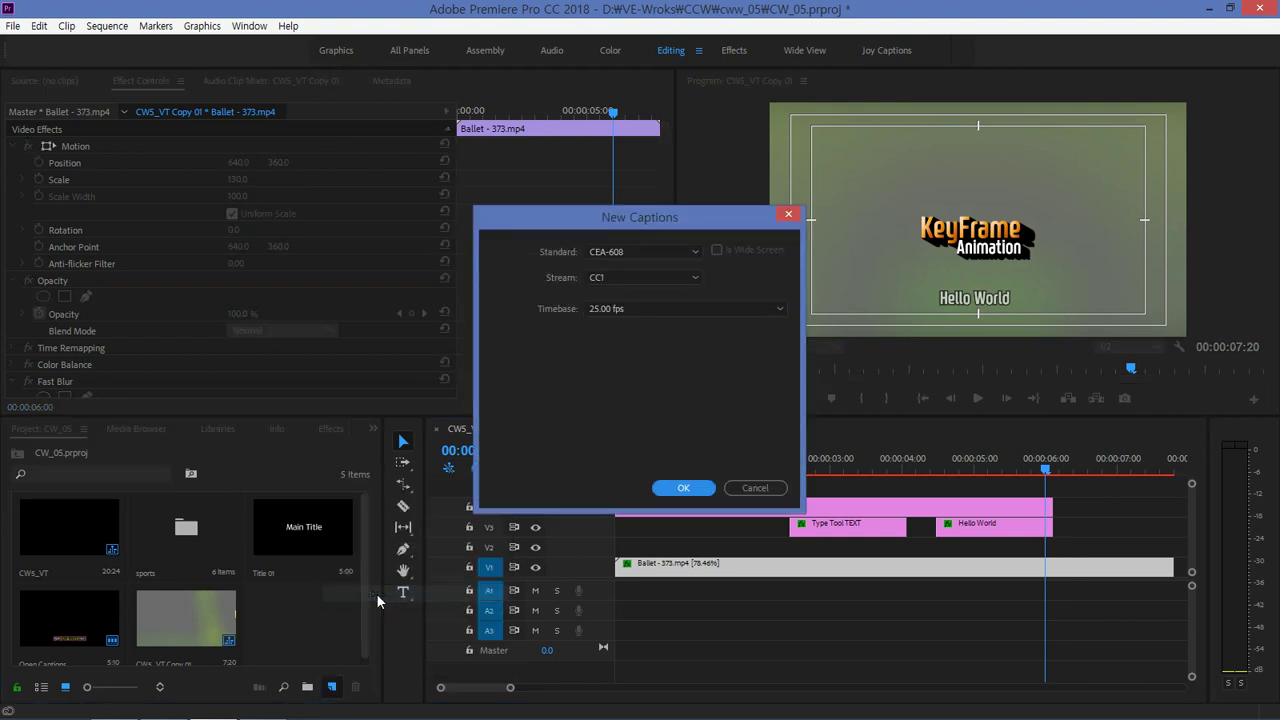
{"action": "left_click", "coordinate": [645, 252]}
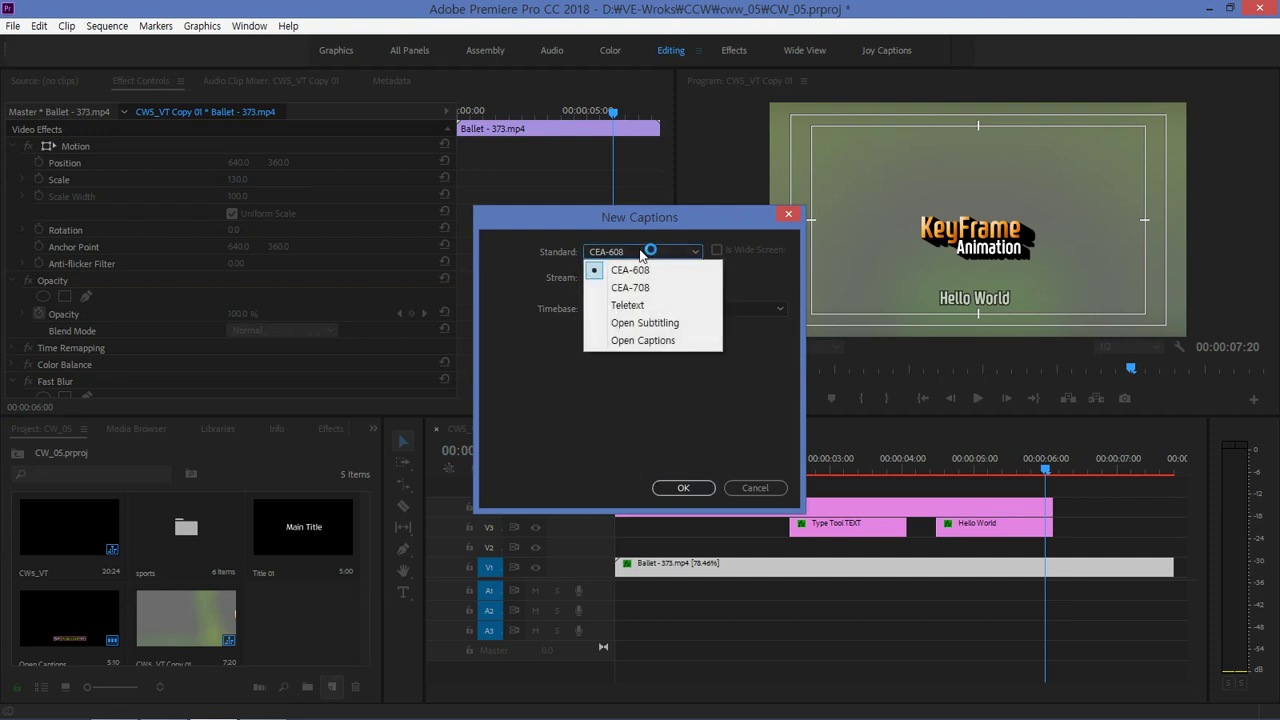
{"action": "left_click", "coordinate": [656, 341]}
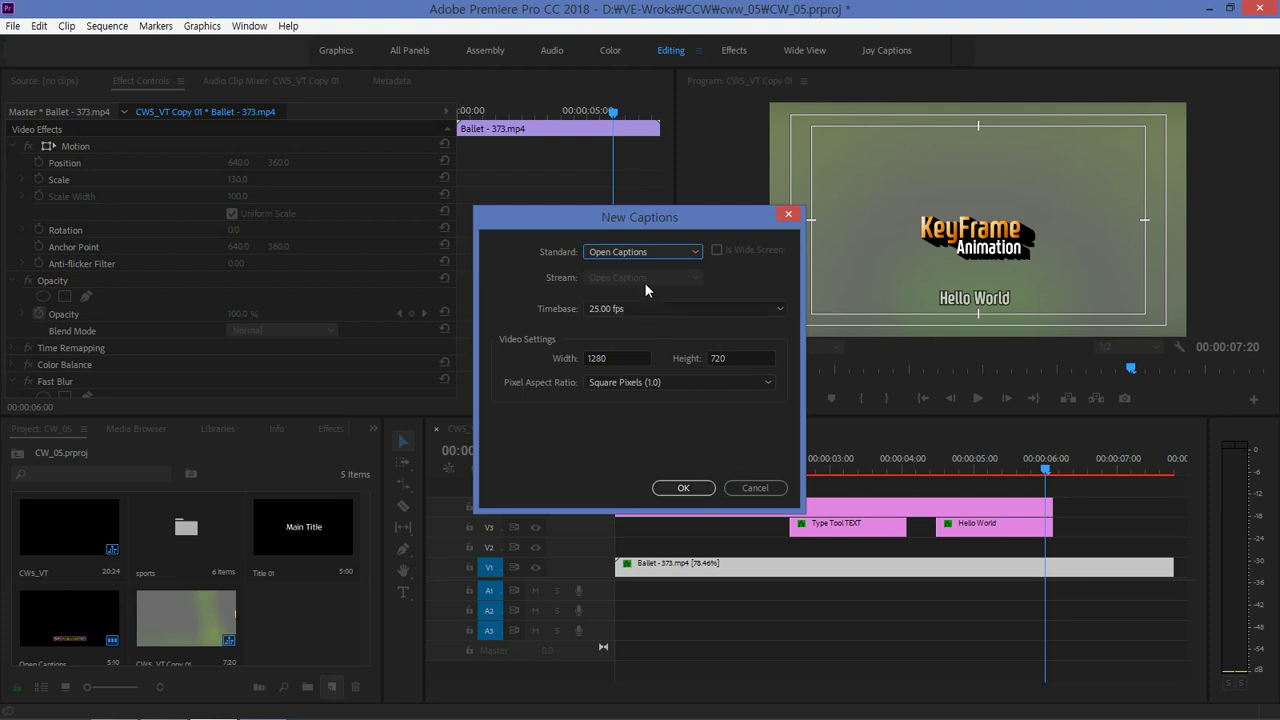
{"action": "left_click", "coordinate": [645, 252]}
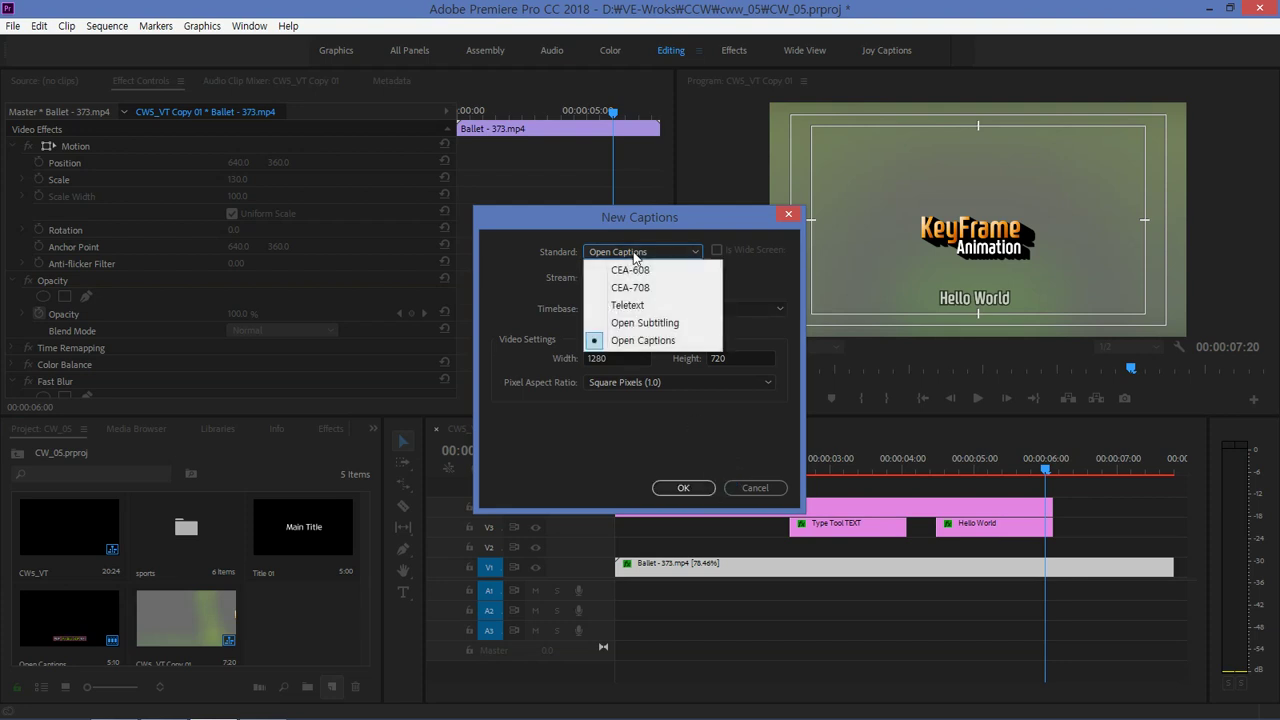
{"action": "left_click", "coordinate": [670, 324]}
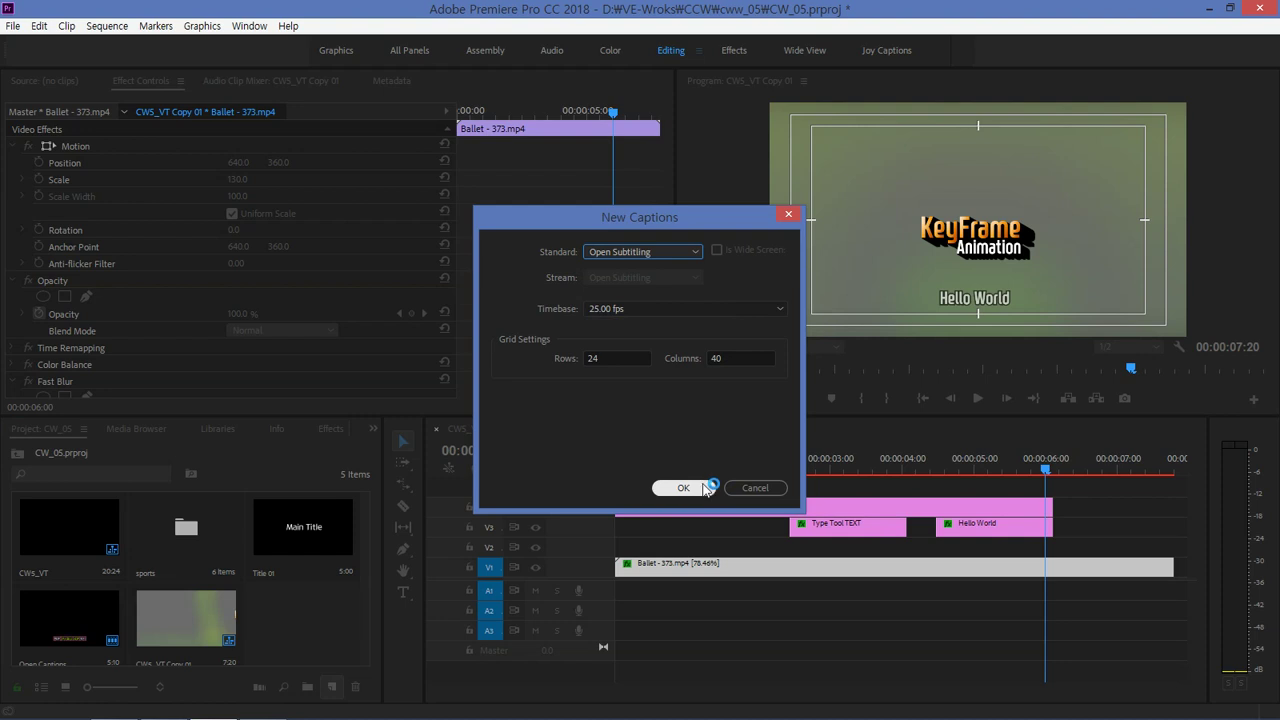
{"action": "left_click", "coordinate": [620, 251]}
{"action": "left_click", "coordinate": [632, 343]}
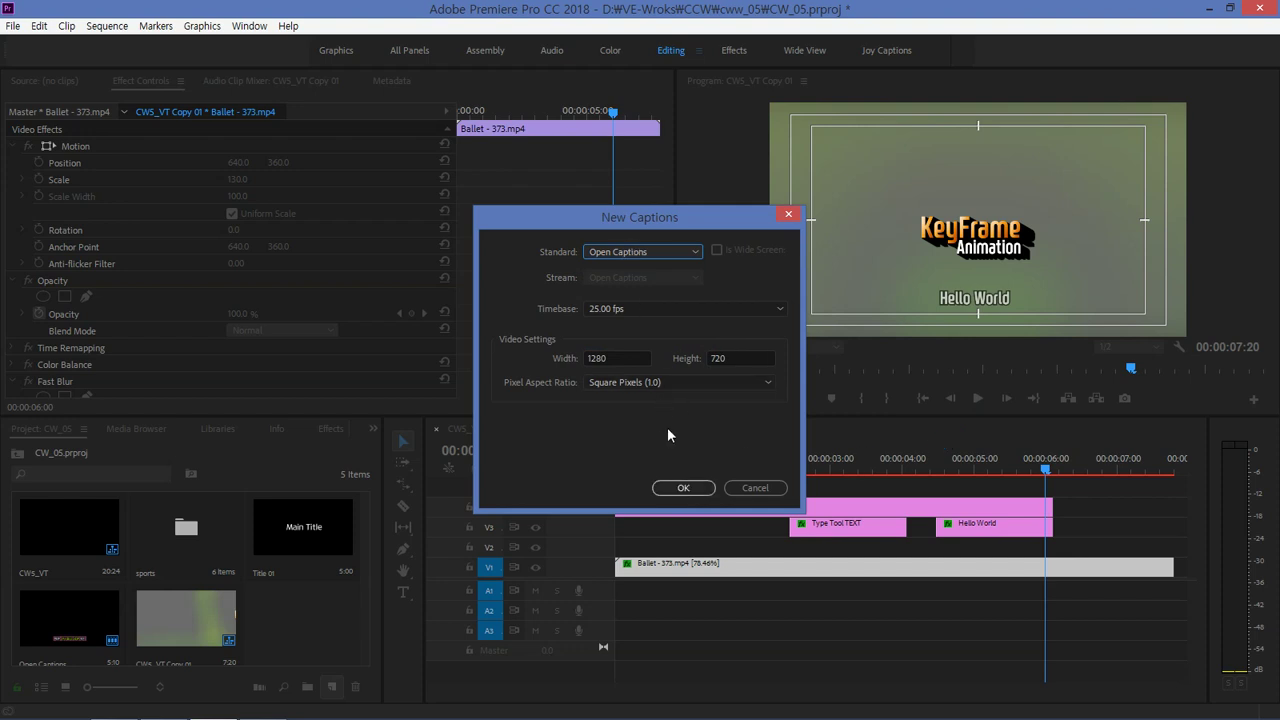
{"action": "left_click", "coordinate": [679, 486]}
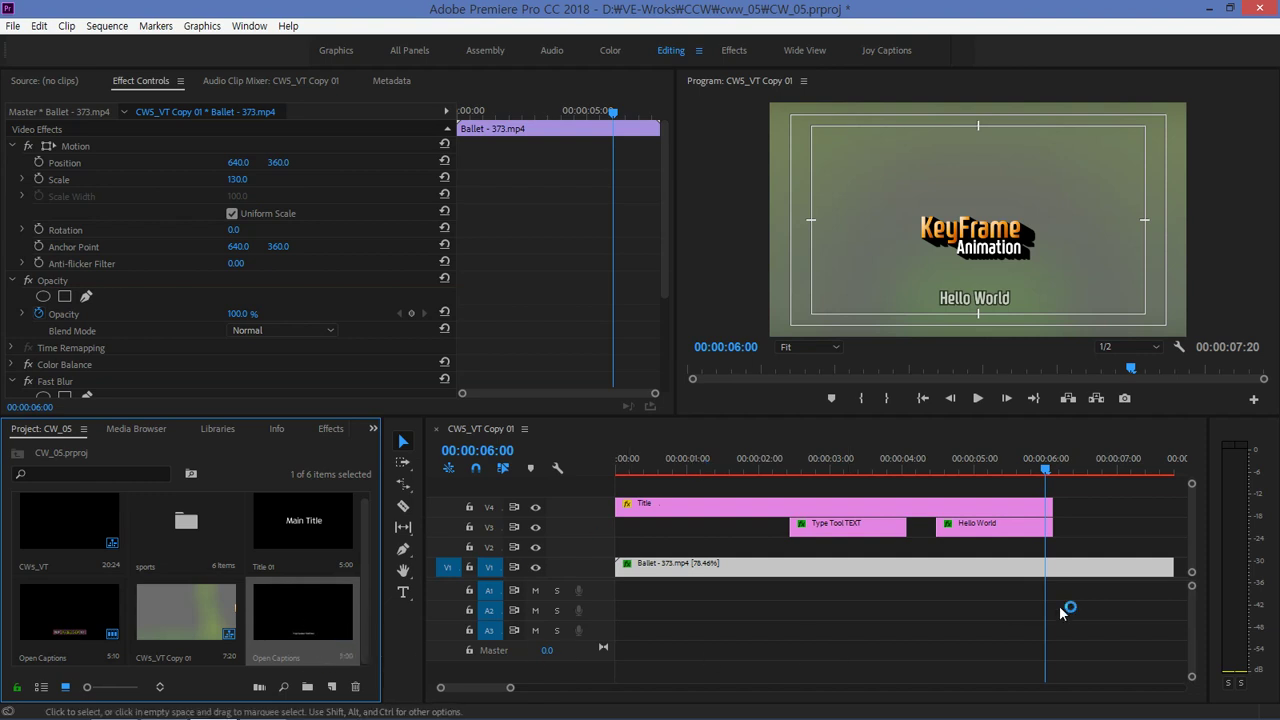
Step: Set the playhead to 00:00:06:10 and open Open Captions to show its 'Type Caption Text Here' caption
{"action": "left_click", "coordinate": [1074, 468]}
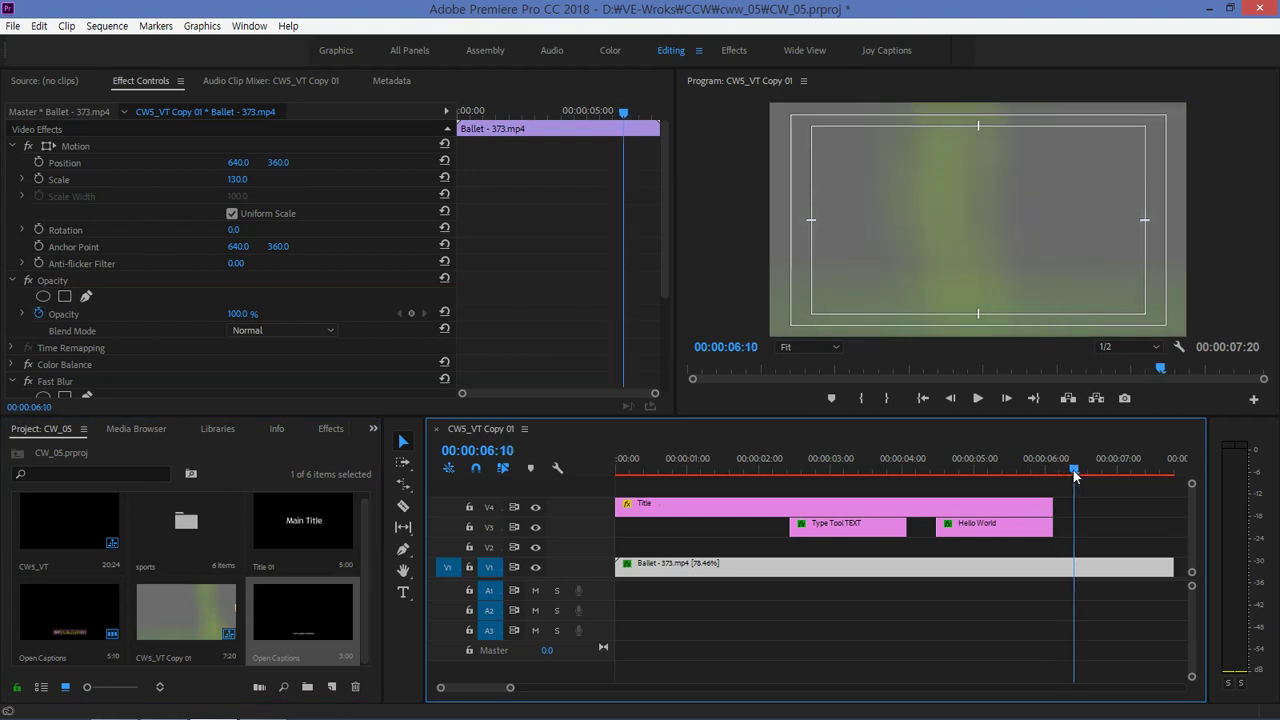
{"action": "double_click", "coordinate": [285, 619]}
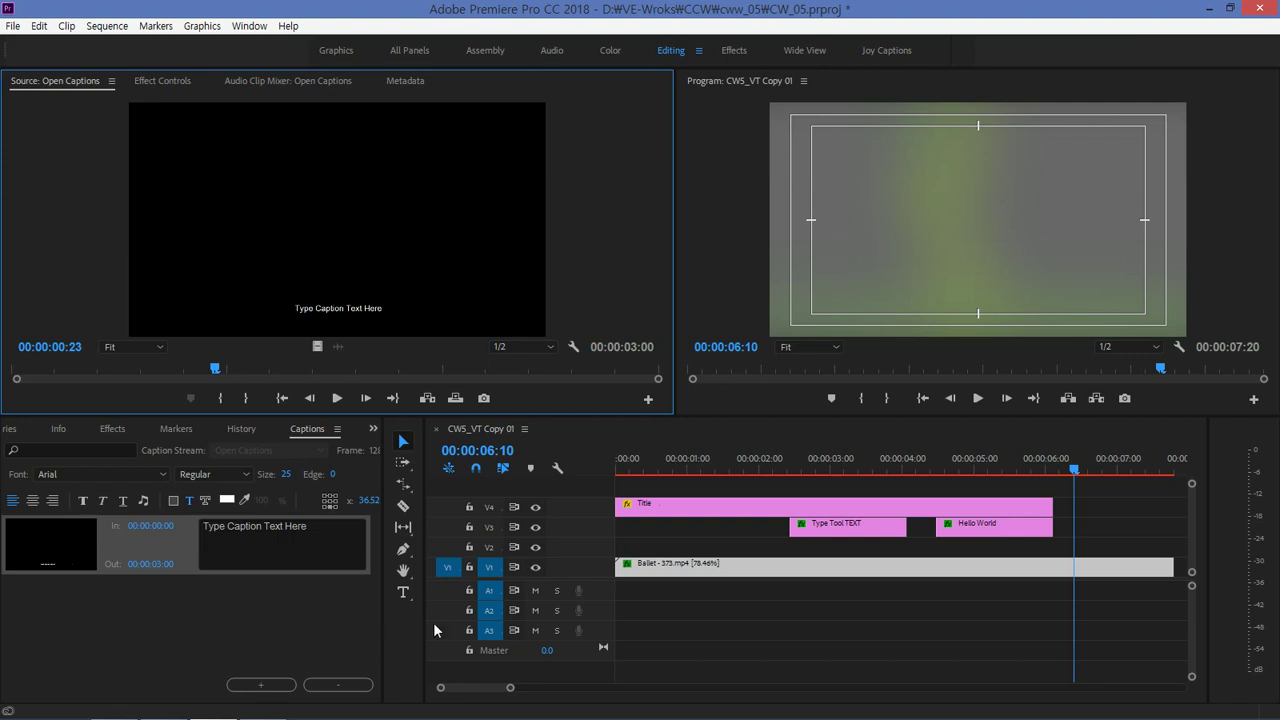
{"action": "left_click", "coordinate": [56, 542]}
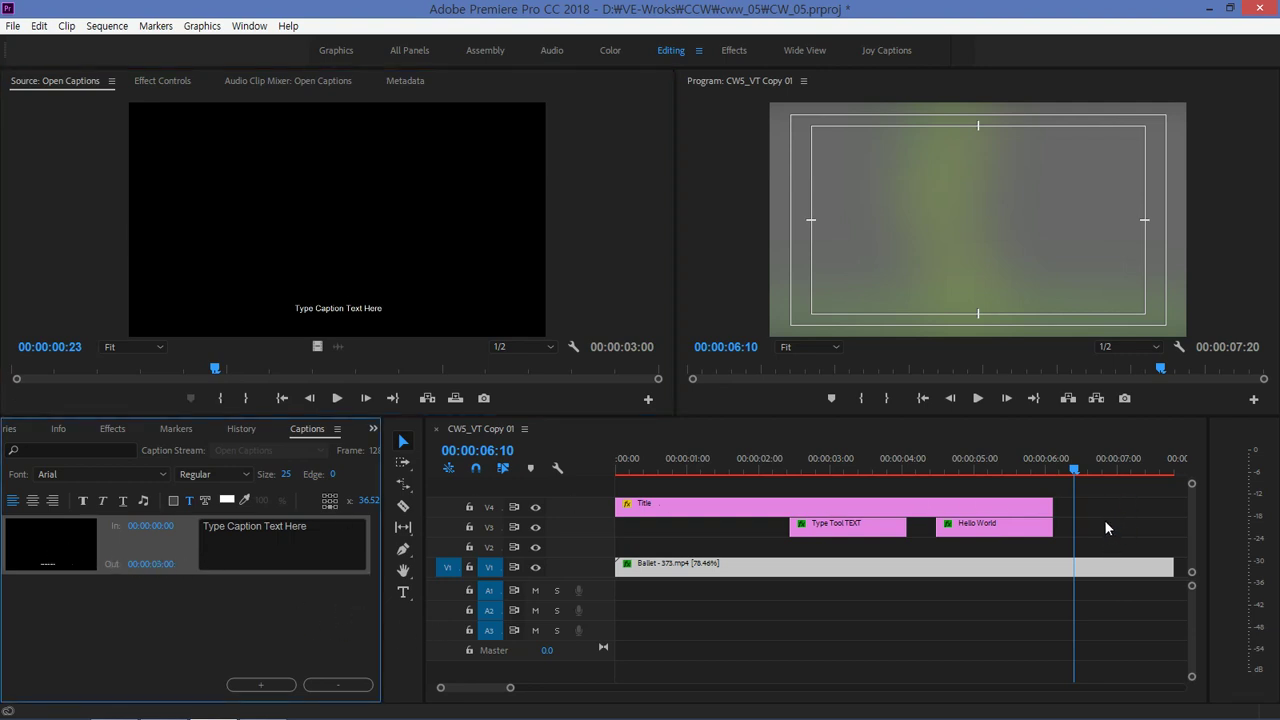
{"action": "left_click", "coordinate": [272, 590]}
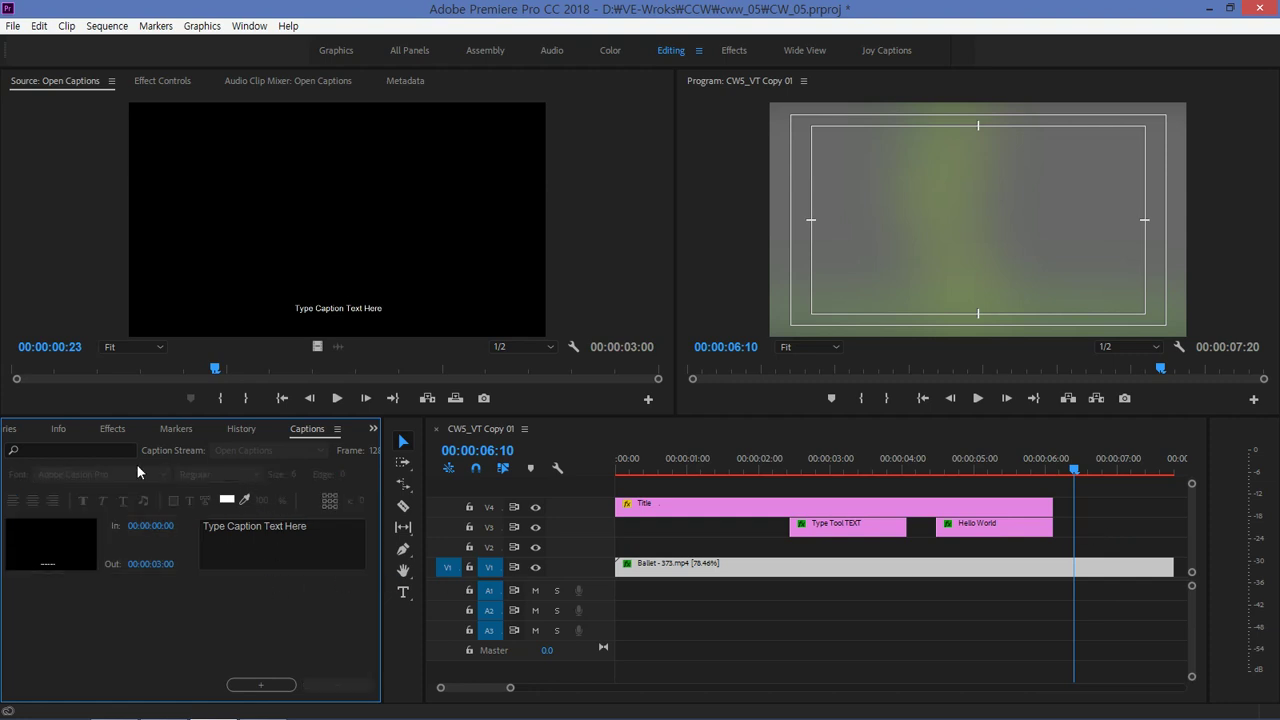
Step: Reset the Editing workspace to its default layout
{"action": "left_click", "coordinate": [33, 435]}
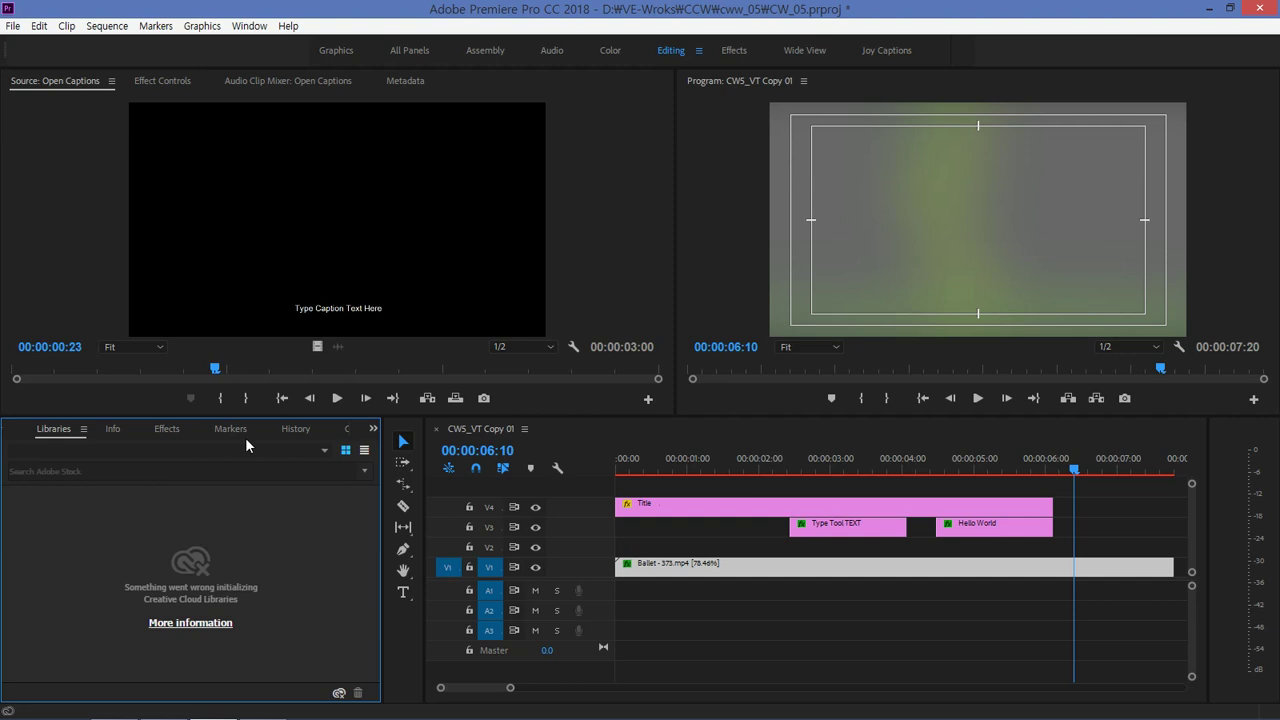
{"action": "double_click", "coordinate": [673, 52]}
{"action": "left_click", "coordinate": [734, 402]}
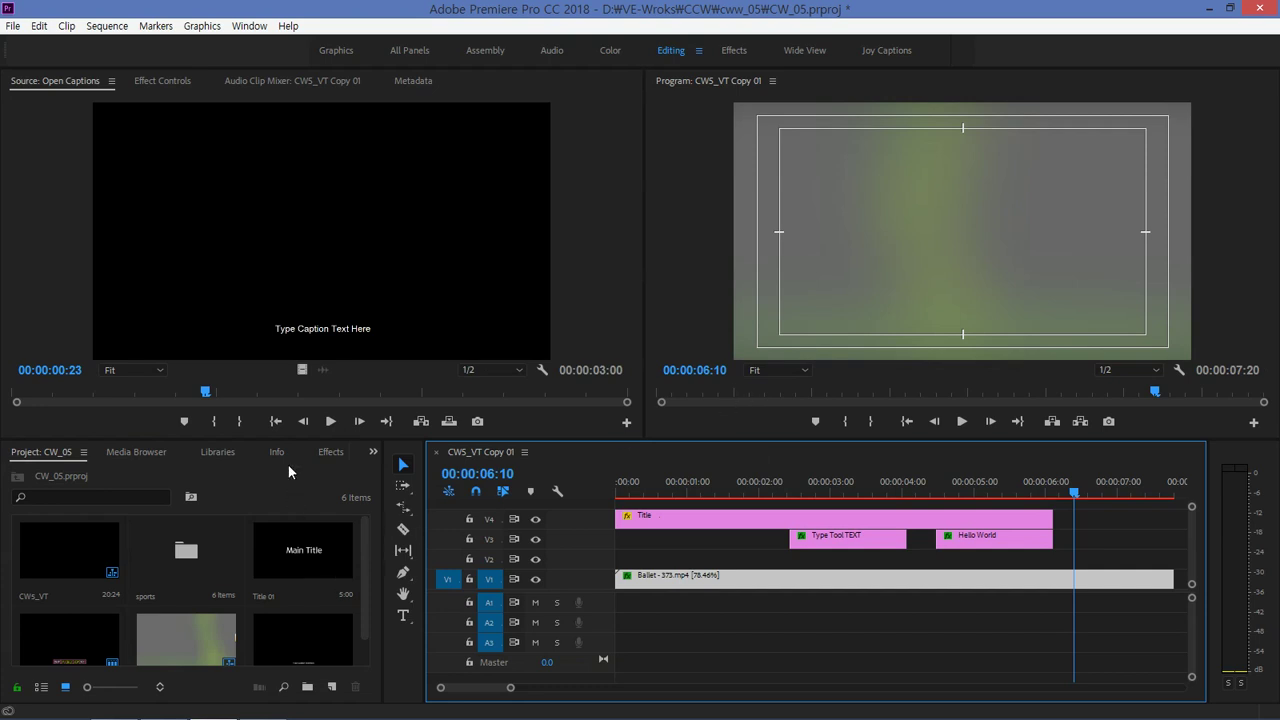
Step: Place the Open Captions clip on V3 at the 00:00:06:10 playhead
{"action": "left_click_drag", "start_coordinate": [286, 440], "coordinate": [286, 307]}
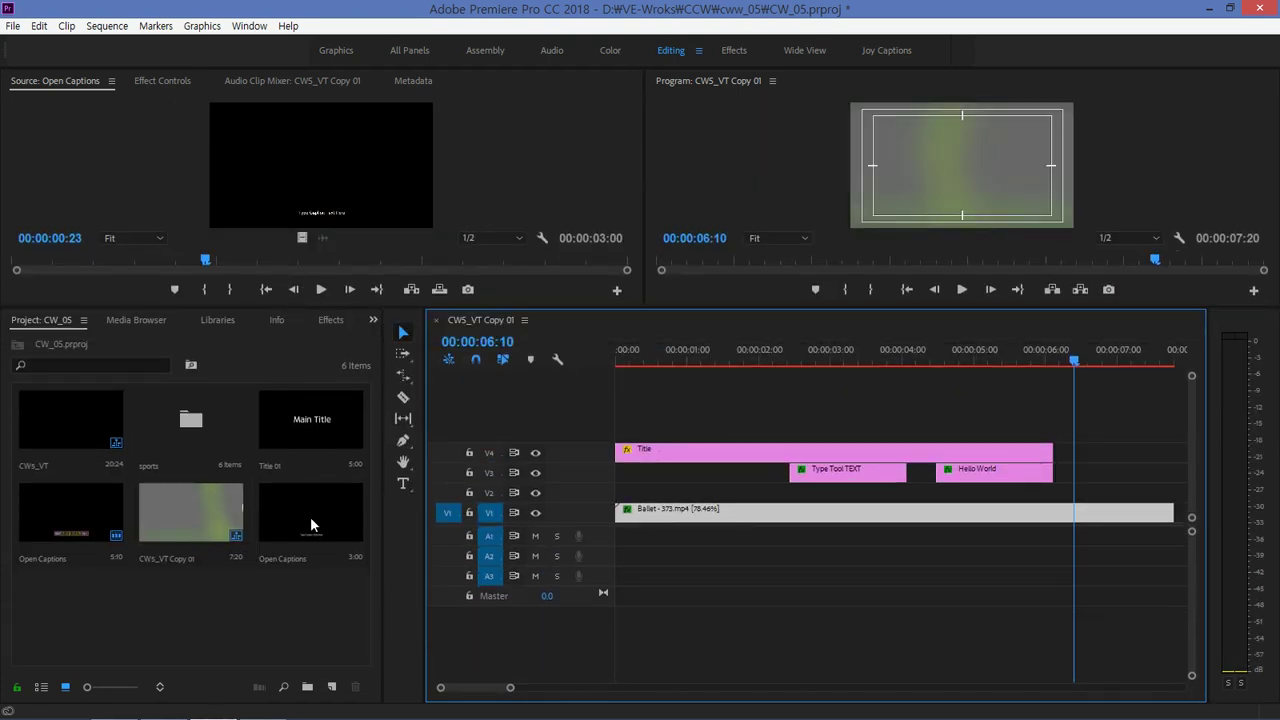
{"action": "left_click_drag", "start_coordinate": [311, 525], "coordinate": [1082, 482]}
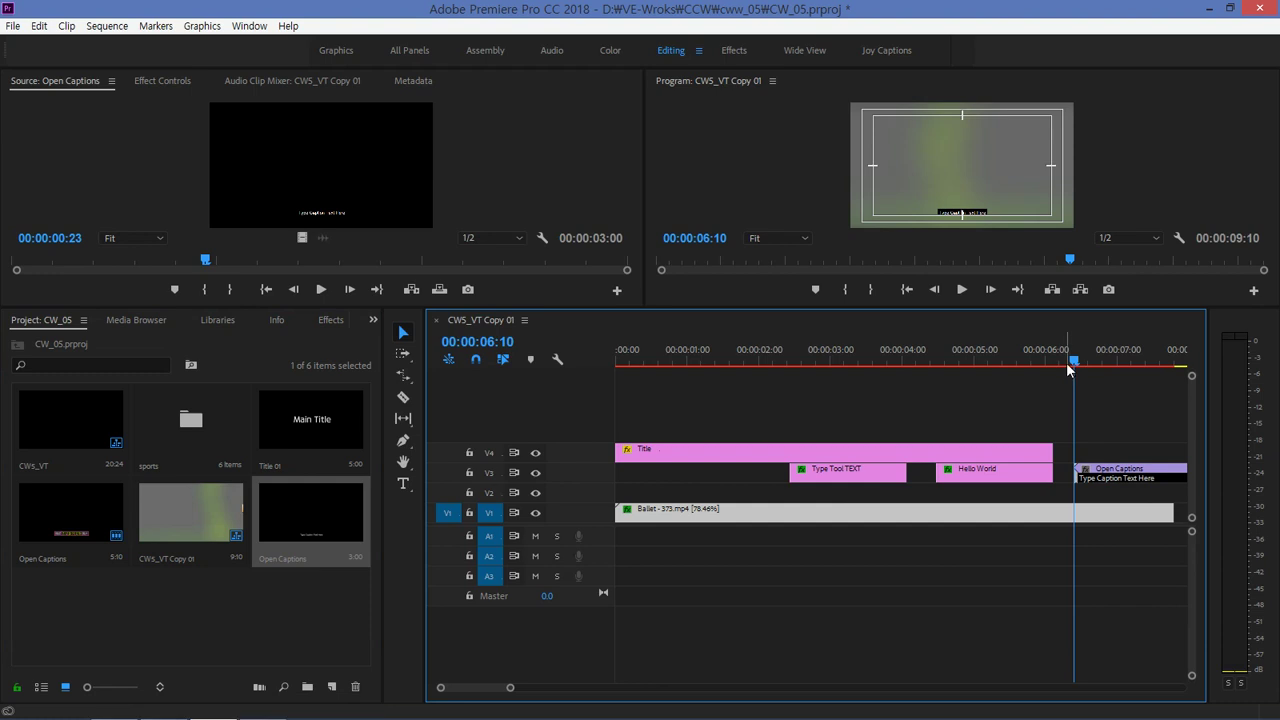
{"action": "left_click_drag", "start_coordinate": [1068, 370], "coordinate": [1132, 362]}
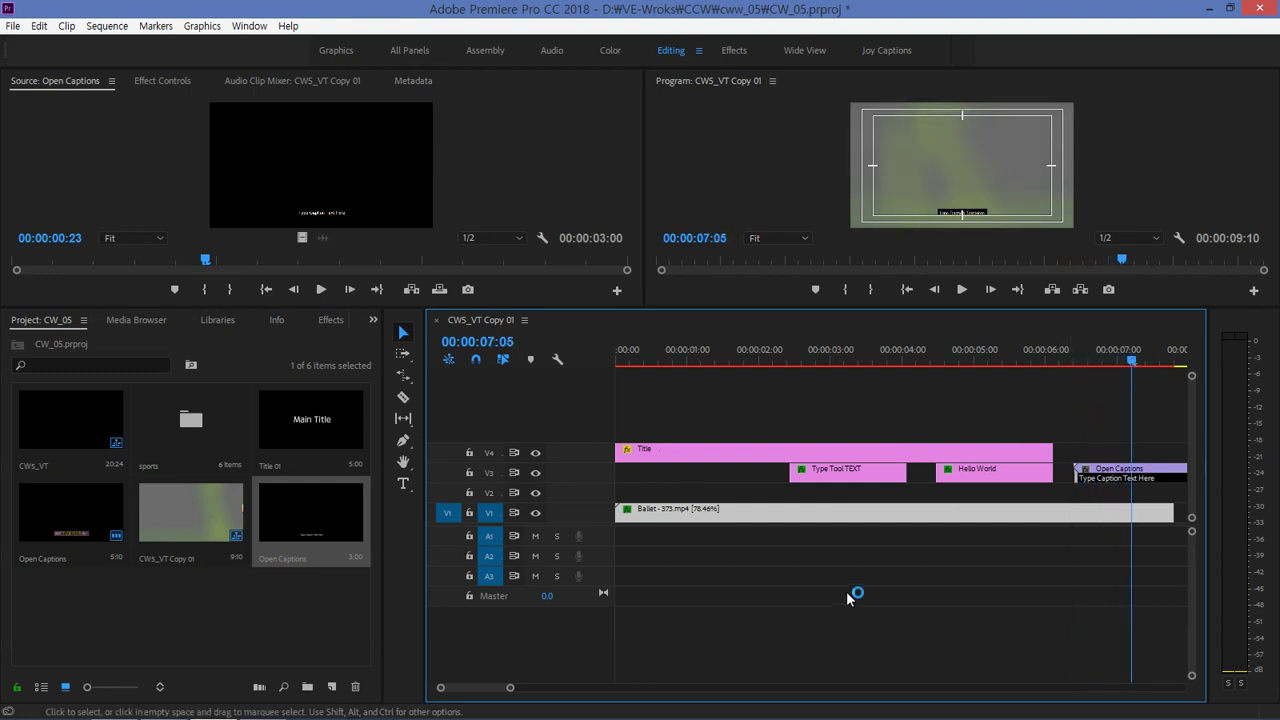
Step: Trim the Open Captions clip's out point to lengthen it
{"action": "left_click_drag", "start_coordinate": [510, 688], "coordinate": [521, 689]}
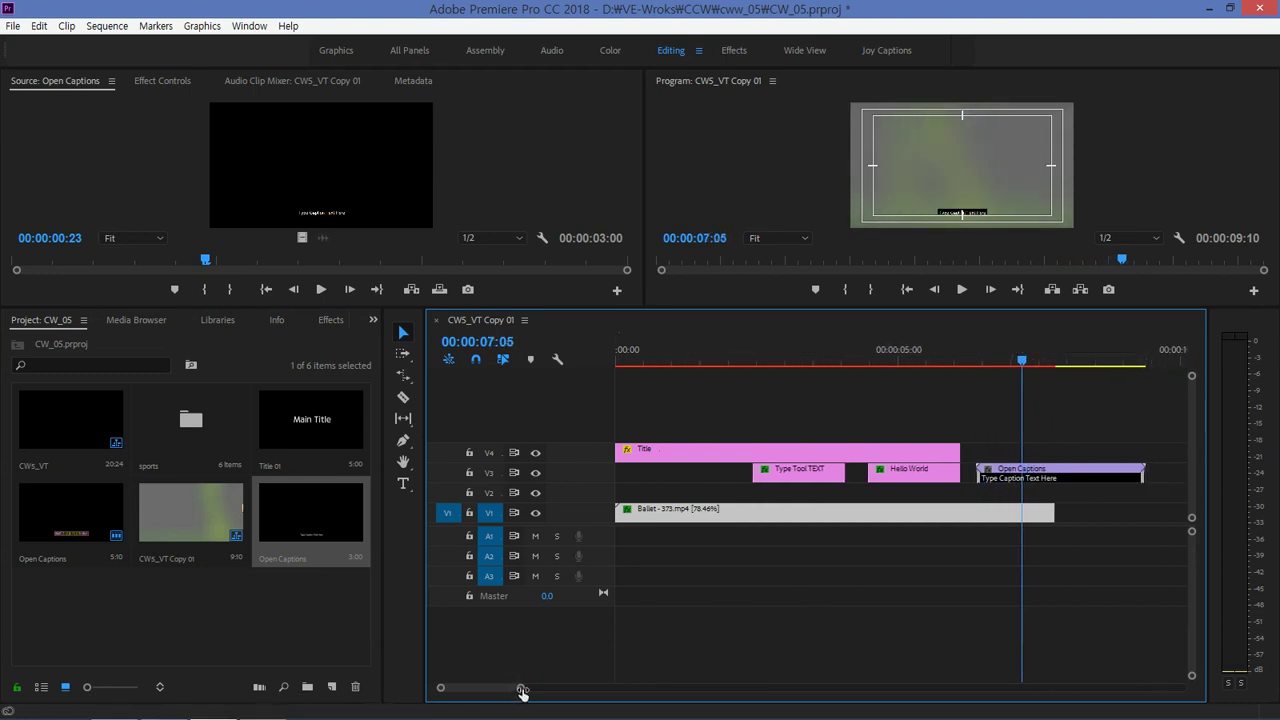
{"action": "left_click", "coordinate": [1134, 478]}
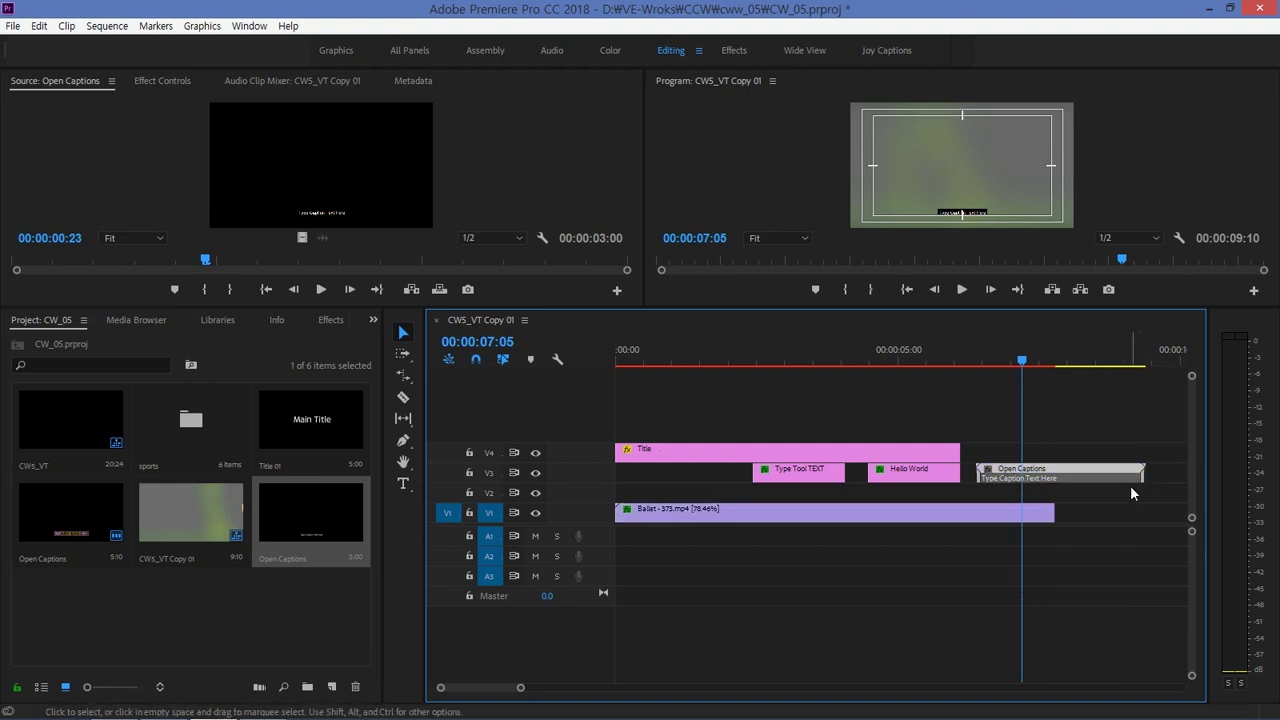
{"action": "left_click", "coordinate": [1133, 496]}
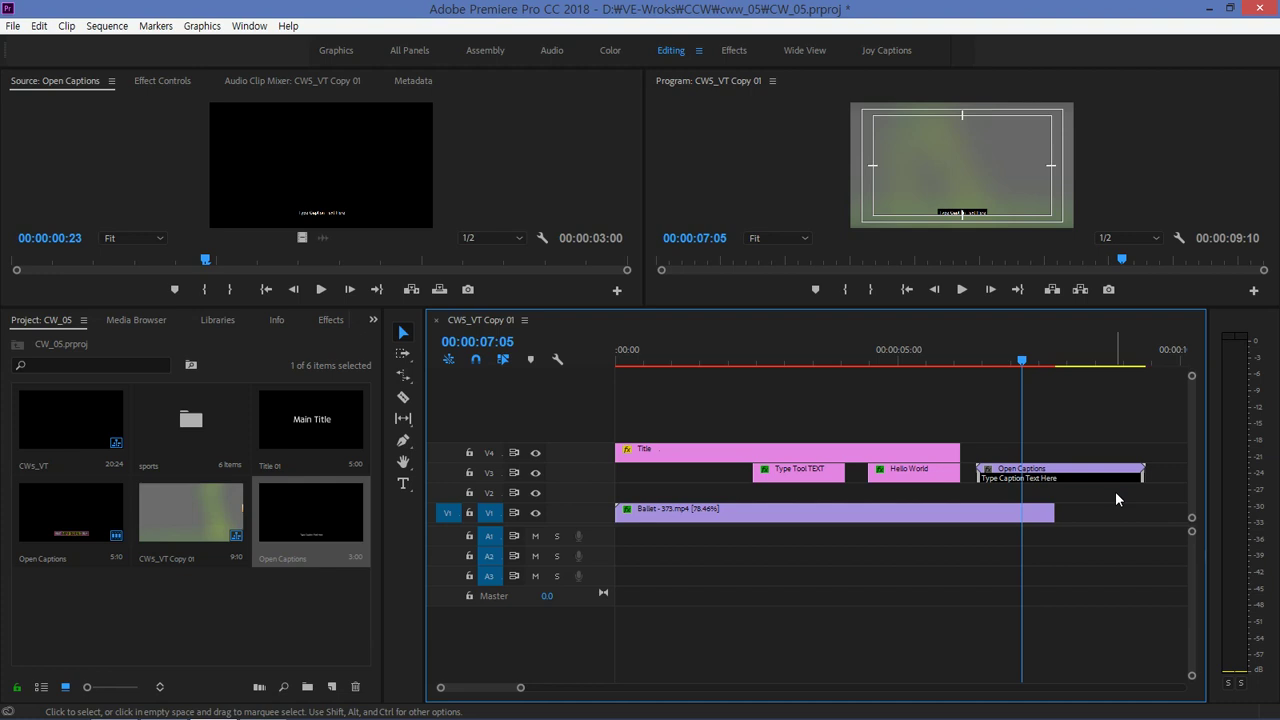
{"action": "key", "text": "equal"}
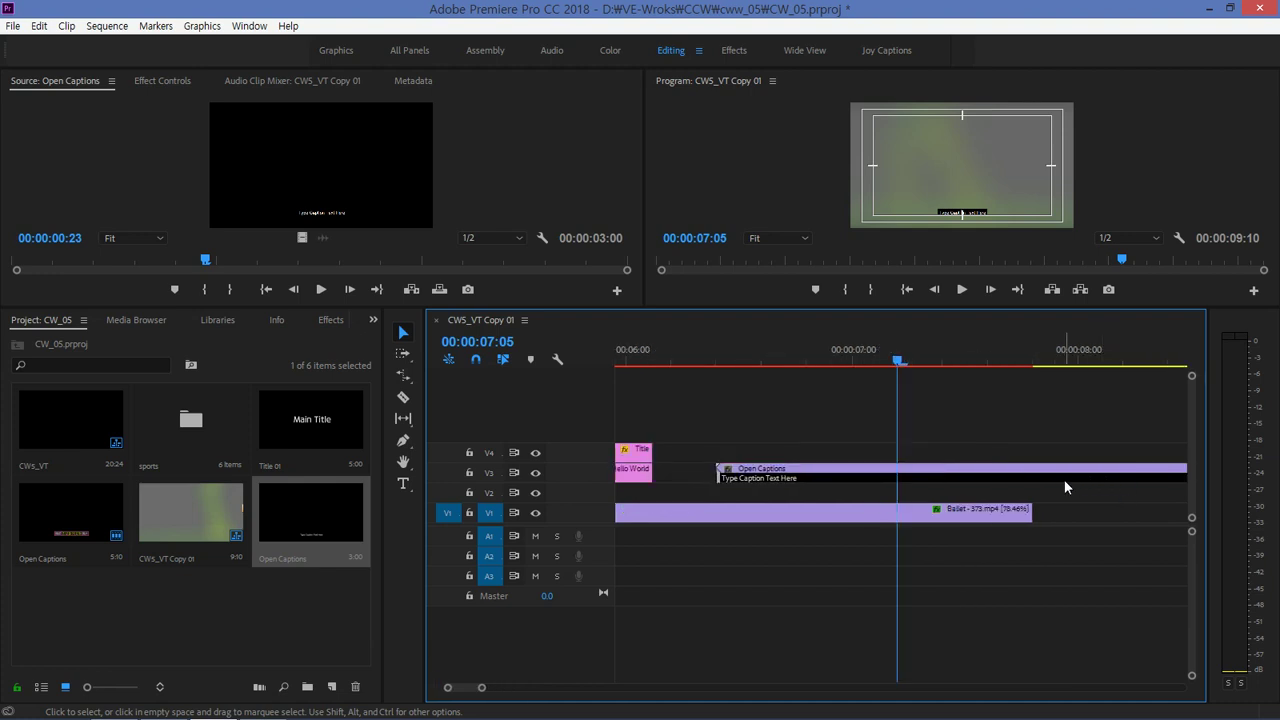
{"action": "key", "text": "minus"}
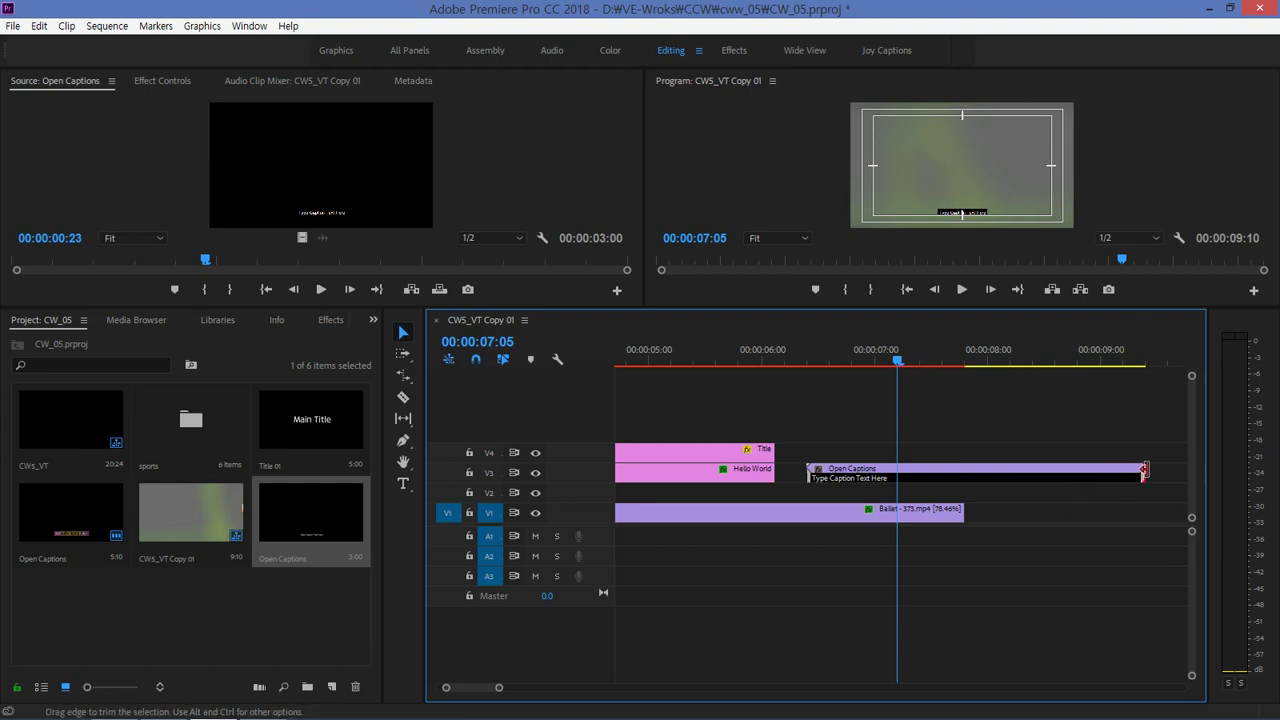
{"action": "left_click_drag", "start_coordinate": [1143, 475], "coordinate": [1180, 475]}
{"action": "left_click", "coordinate": [1138, 482]}
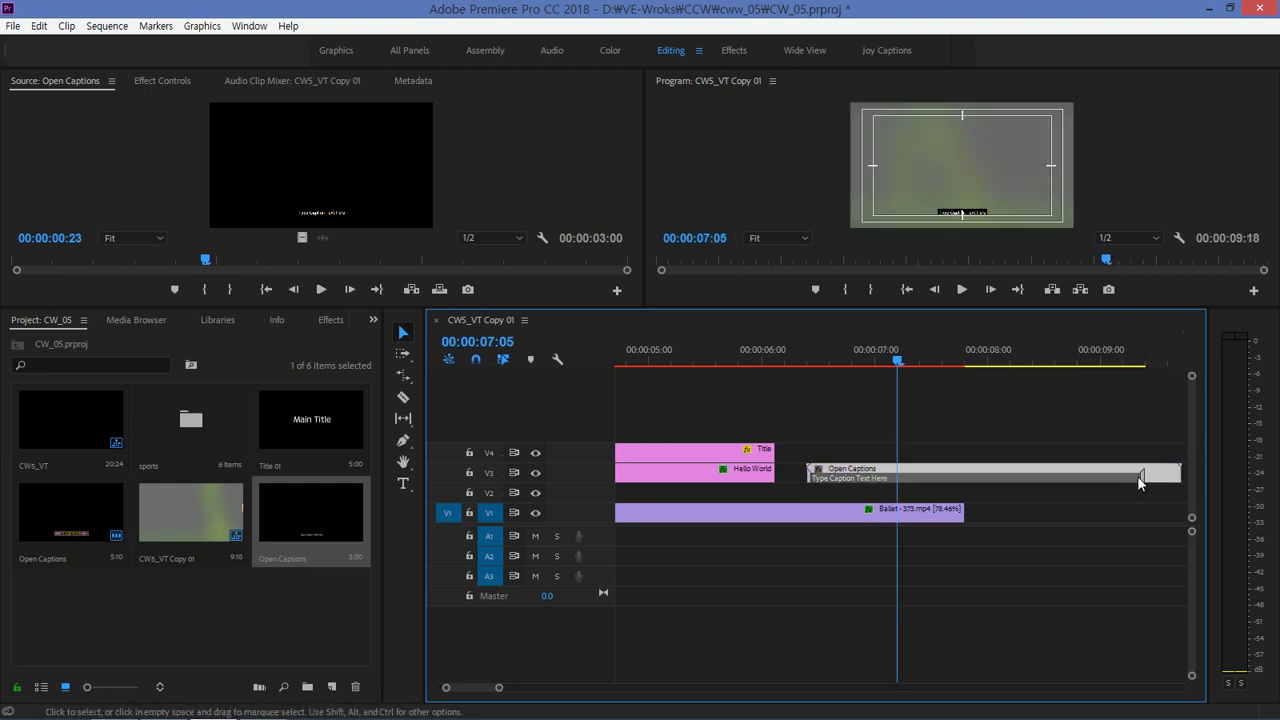
{"action": "left_click_drag", "start_coordinate": [1118, 475], "coordinate": [898, 479]}
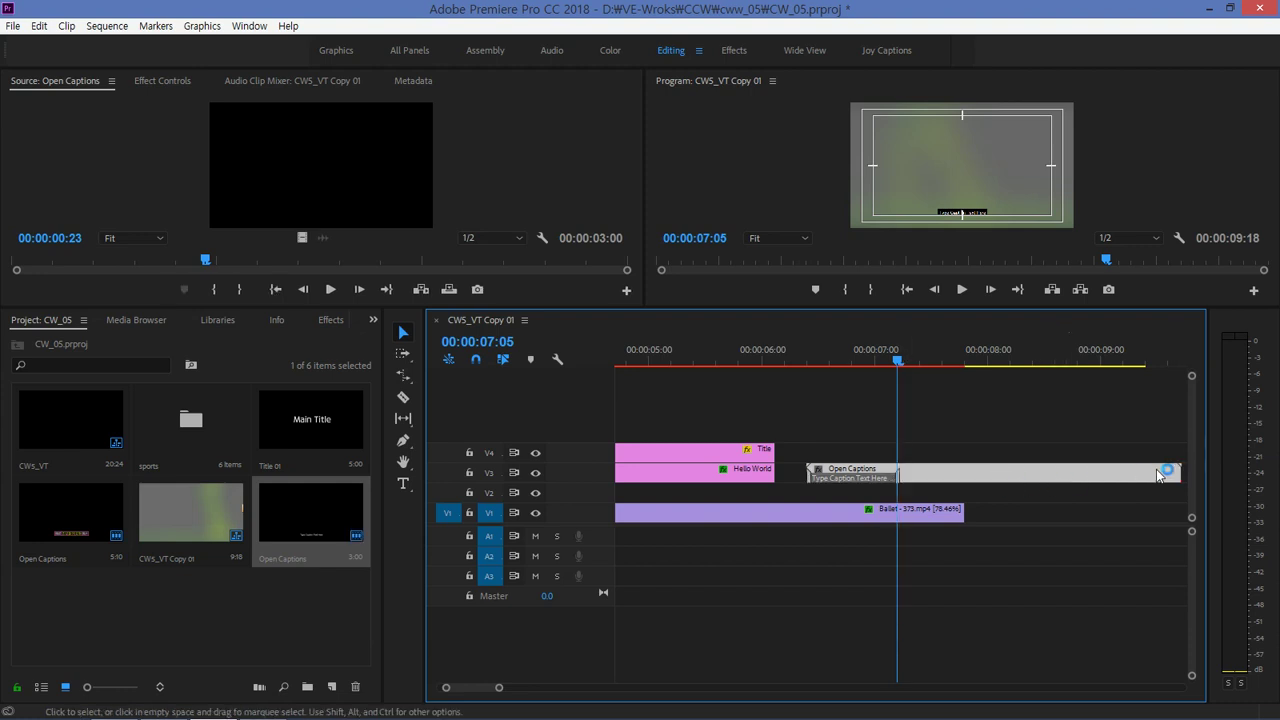
Step: Move Open Captions down to V2, Title to V3, and the text clips to V2
{"action": "left_click_drag", "start_coordinate": [894, 362], "coordinate": [857, 370]}
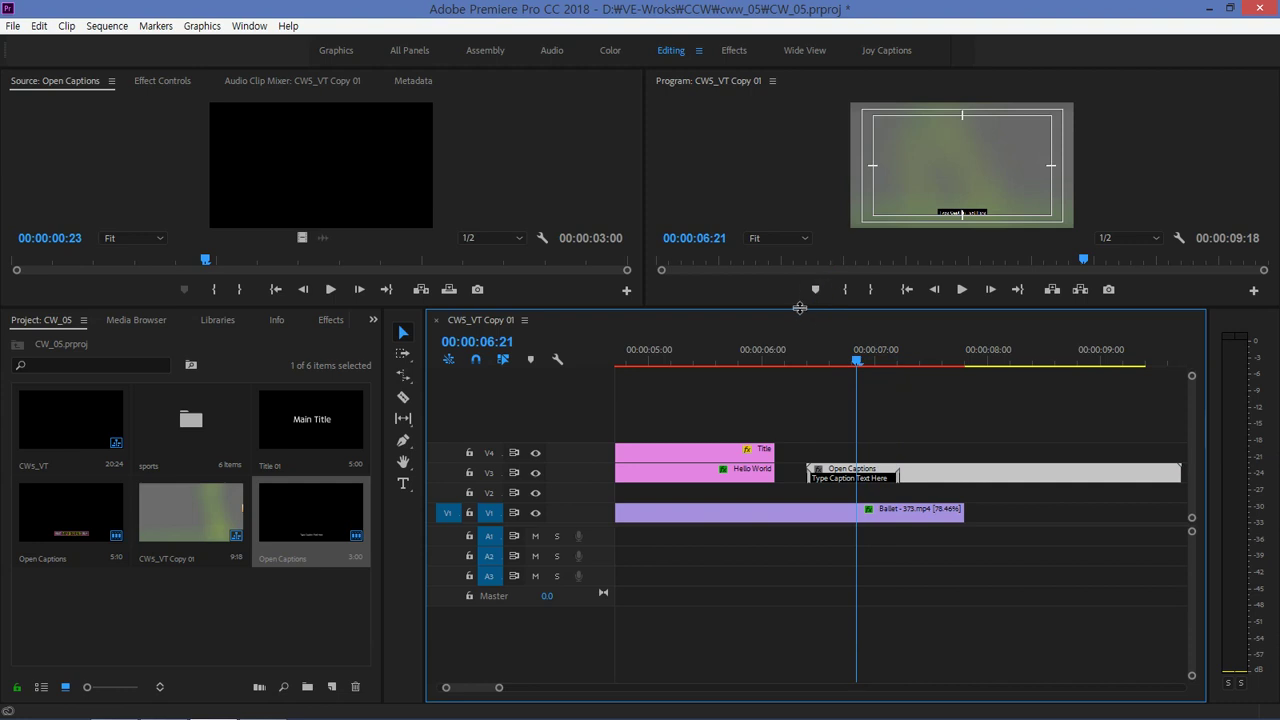
{"action": "left_click_drag", "start_coordinate": [800, 309], "coordinate": [790, 394]}
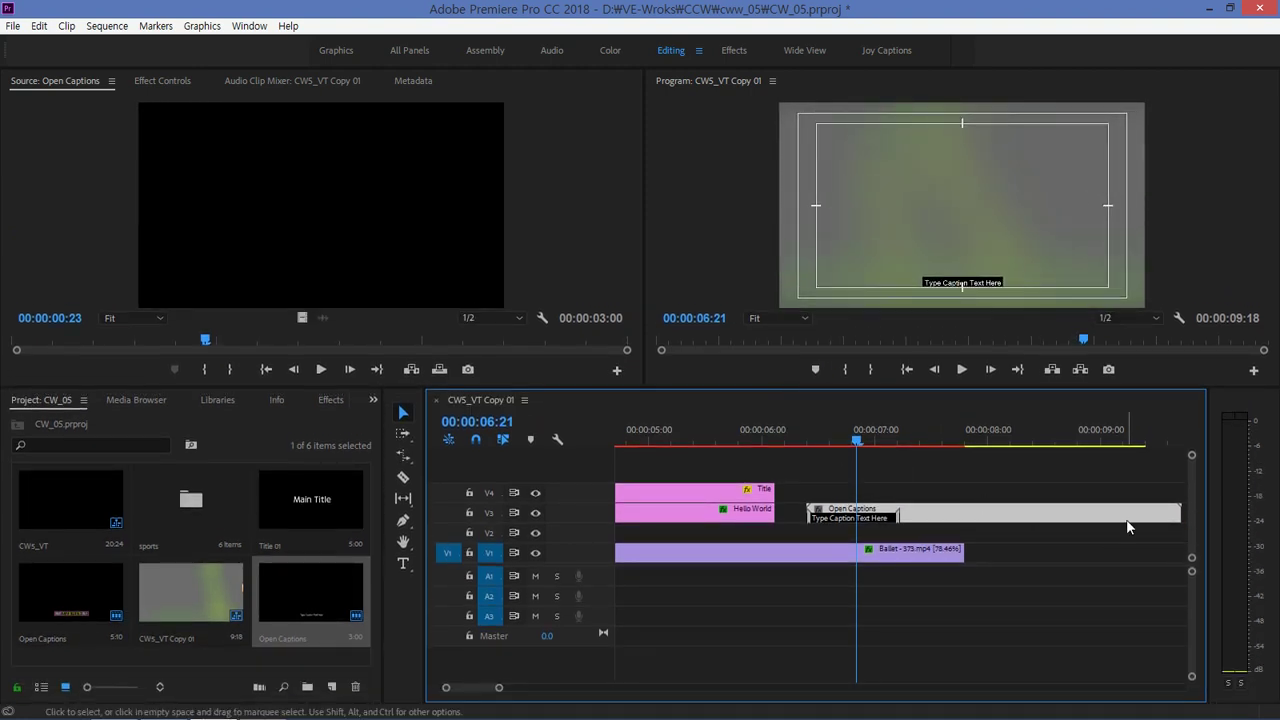
{"action": "left_click_drag", "start_coordinate": [920, 522], "coordinate": [777, 534]}
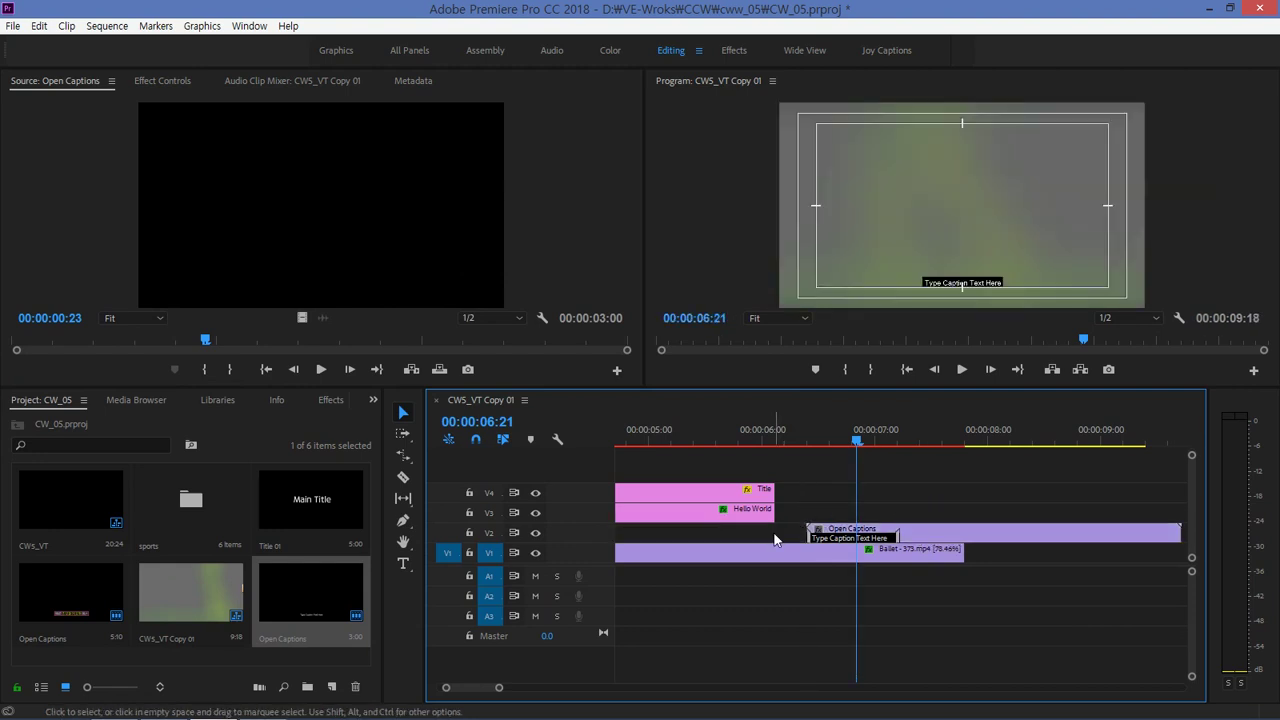
{"action": "key", "text": "minus"}
{"action": "left_click_drag", "start_coordinate": [700, 492], "coordinate": [707, 520]}
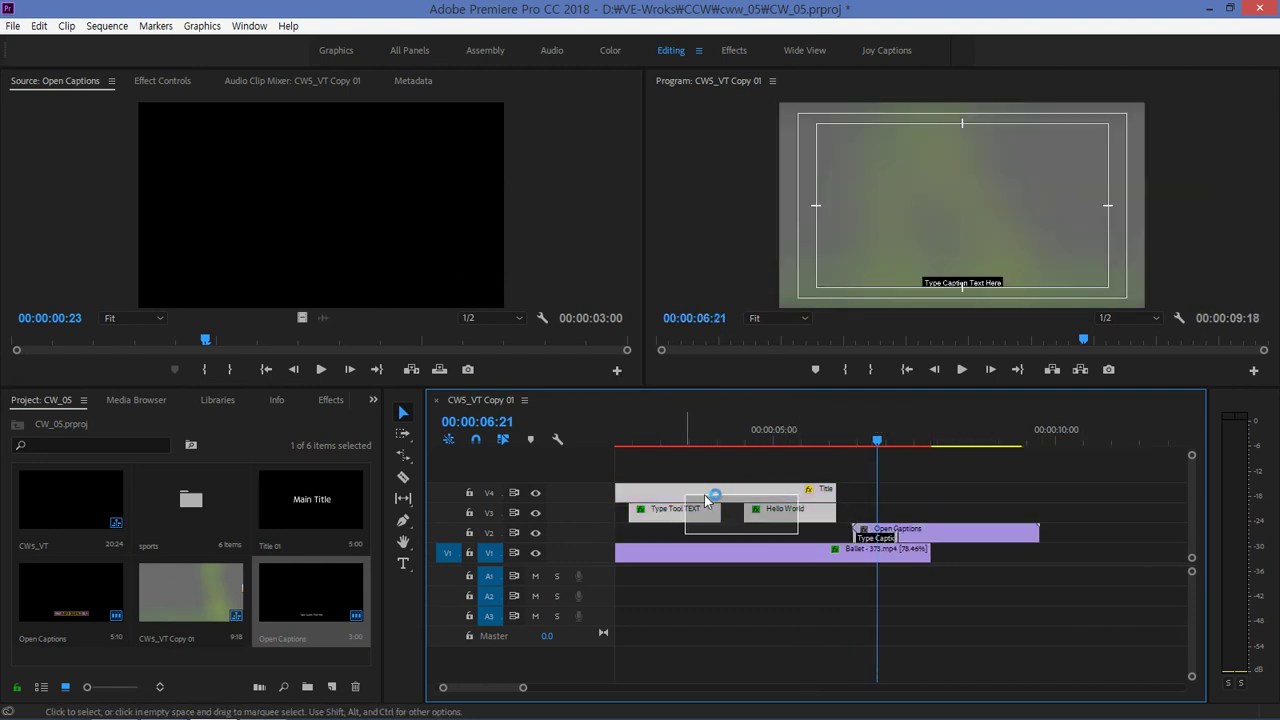
Step: Delete the now-empty V4 track
{"action": "right_click", "coordinate": [564, 497]}
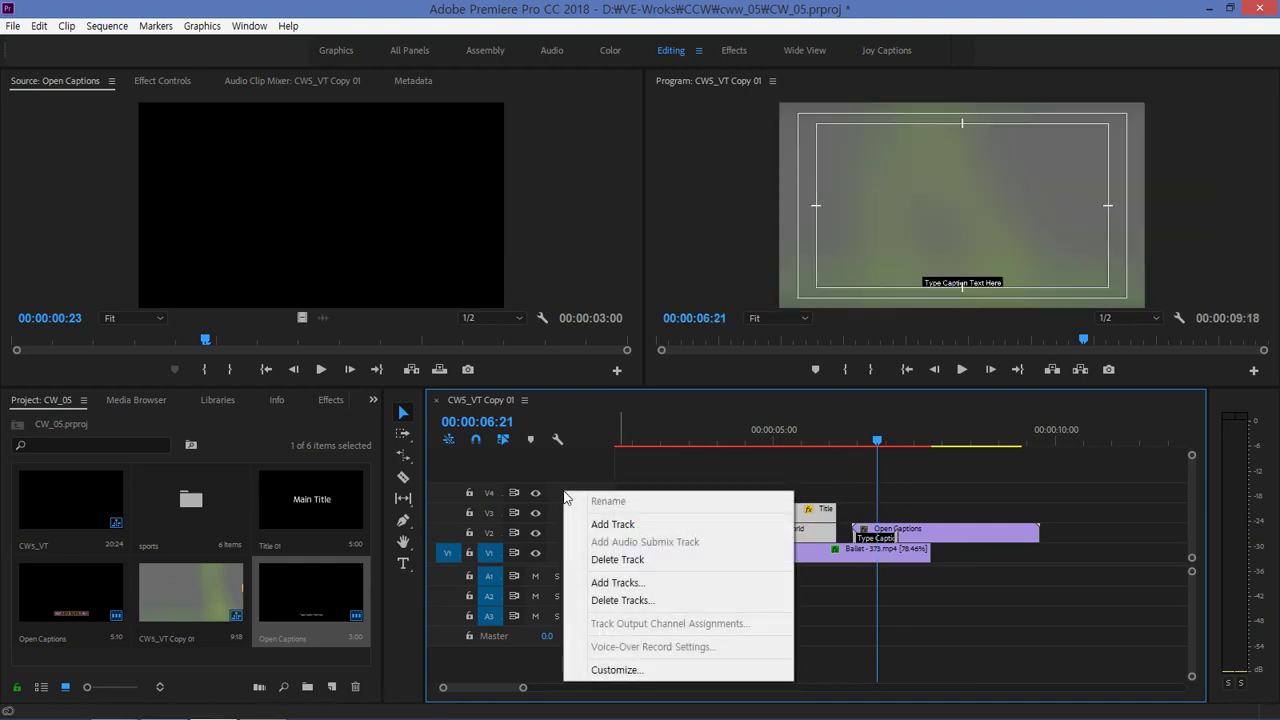
{"action": "left_click", "coordinate": [614, 526]}
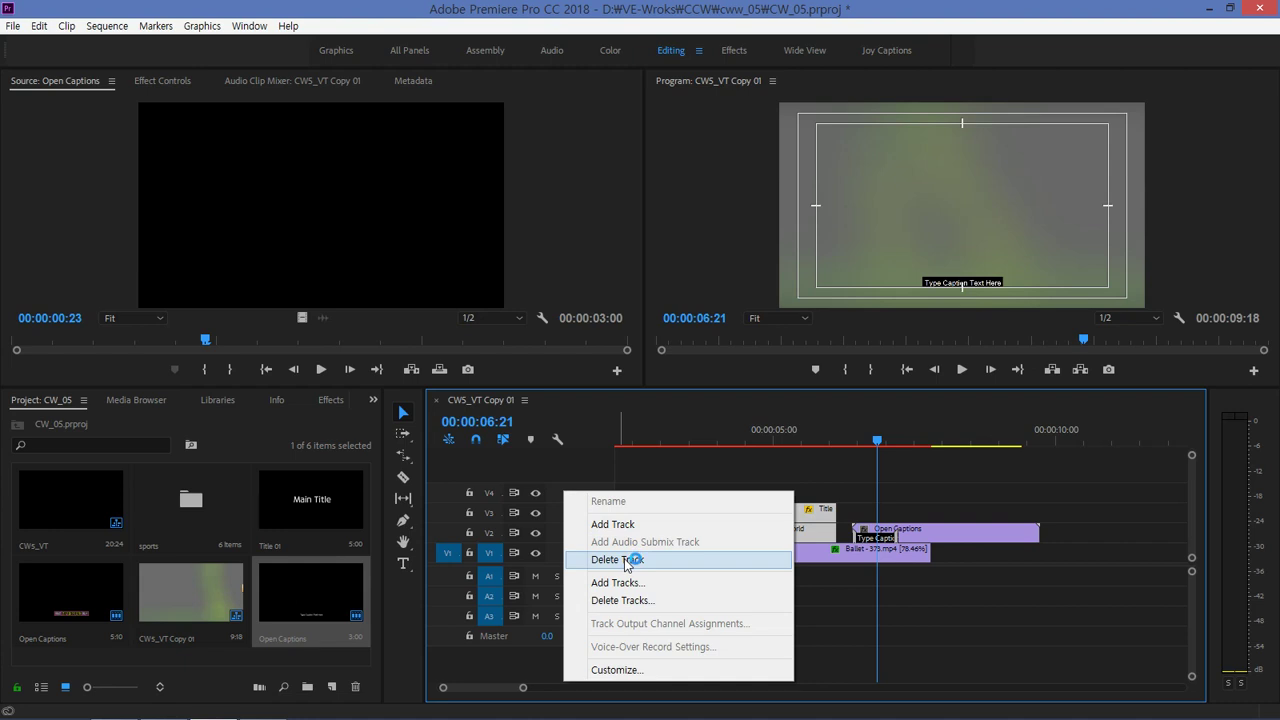
{"action": "left_click", "coordinate": [626, 563]}
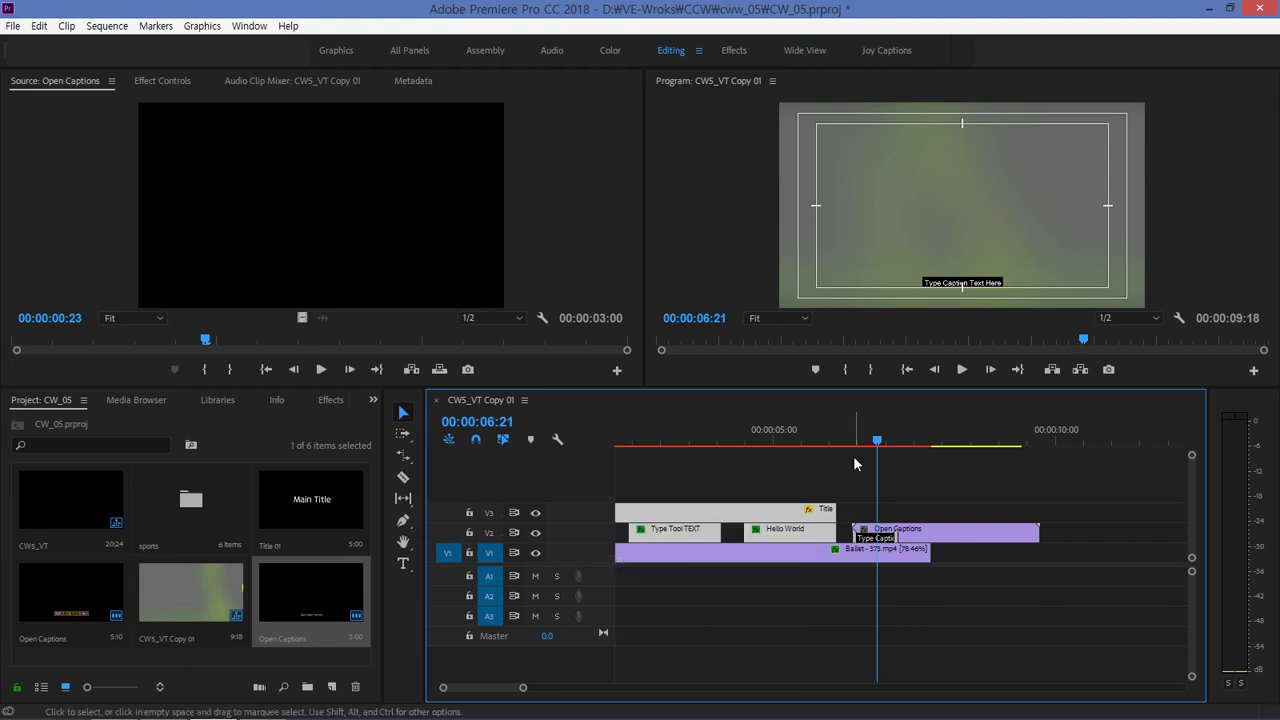
Step: Rate-stretch the Ballet clip to 62.96% to end with Open Captions, playhead at 00:00:06:15
{"action": "mouse_move", "coordinate": [877, 441]}
{"action": "left_mouse_down"}
{"action": "mouse_move", "coordinate": [843, 446]}
{"action": "mouse_move", "coordinate": [881, 443]}
{"action": "left_mouse_up"}
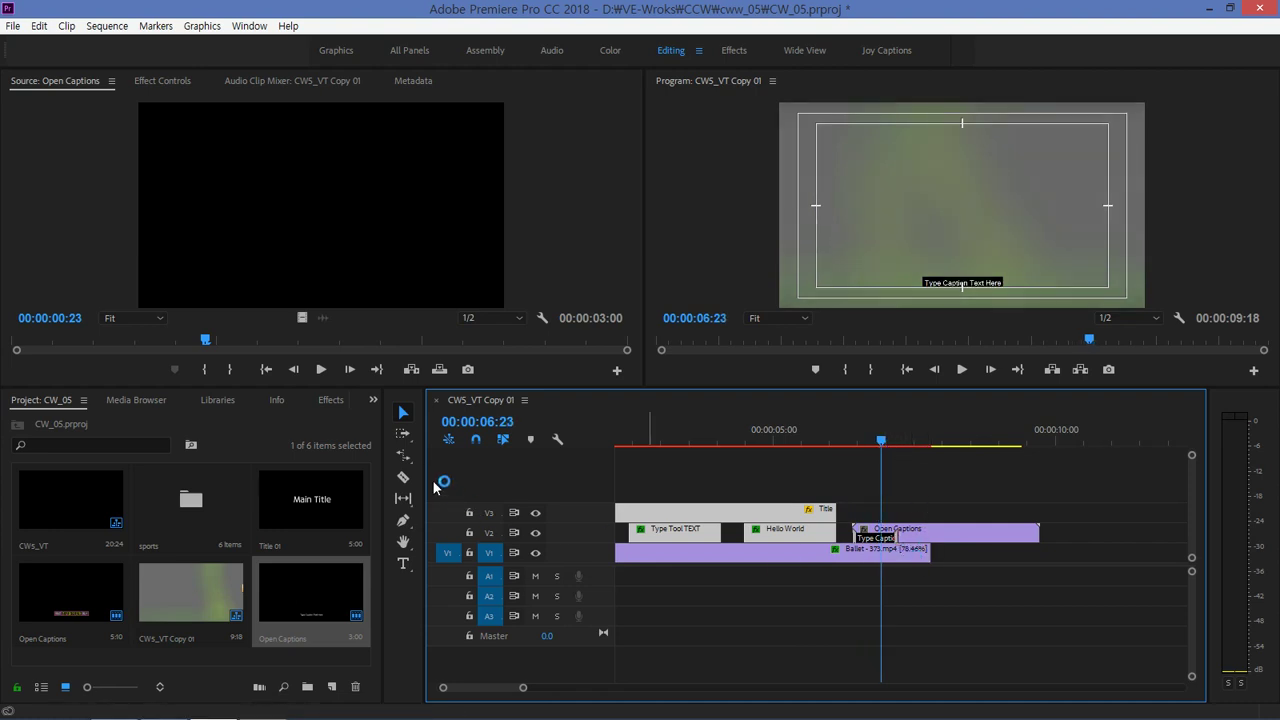
{"action": "left_click", "coordinate": [403, 455]}
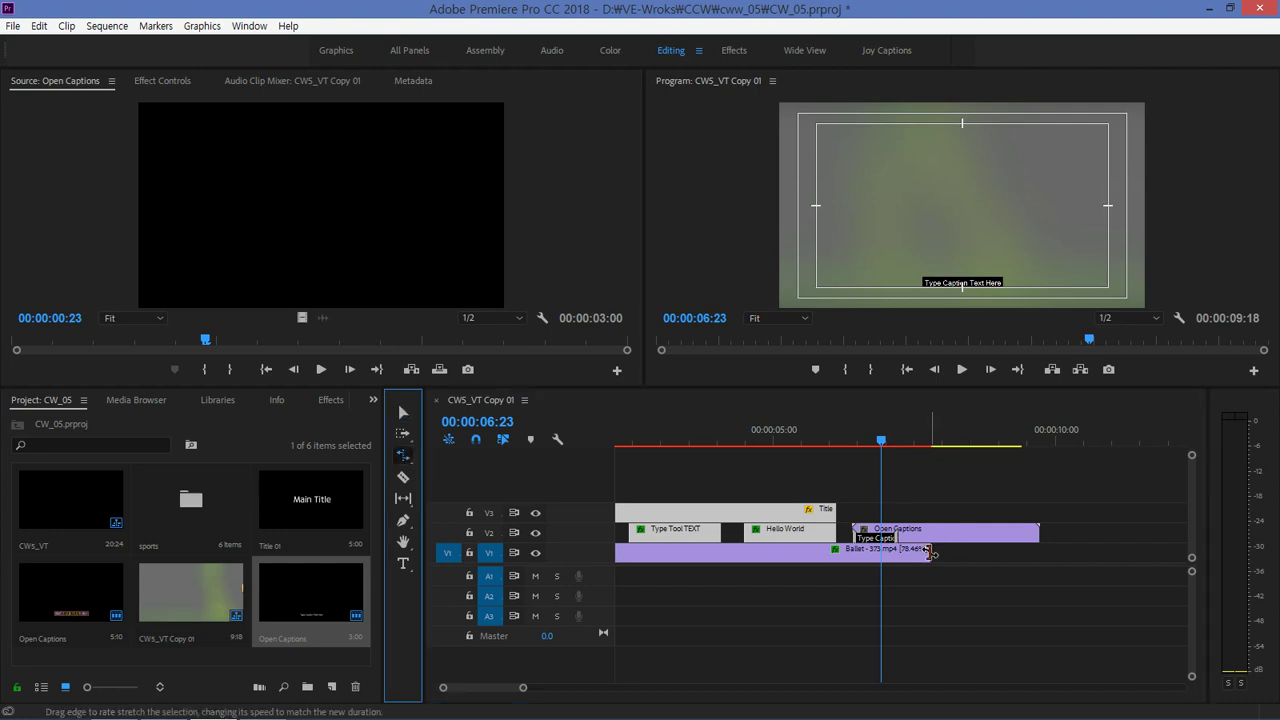
{"action": "left_click_drag", "start_coordinate": [929, 552], "coordinate": [1036, 548]}
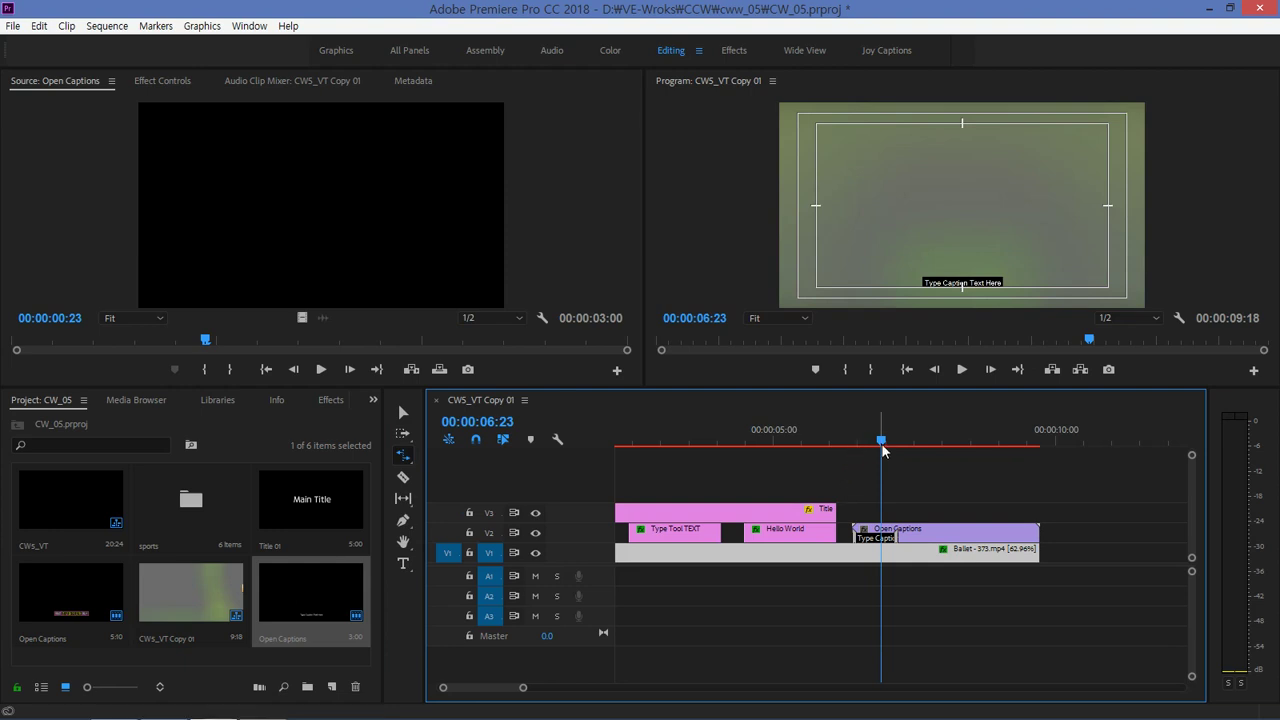
{"action": "left_click_drag", "start_coordinate": [882, 450], "coordinate": [866, 450]}
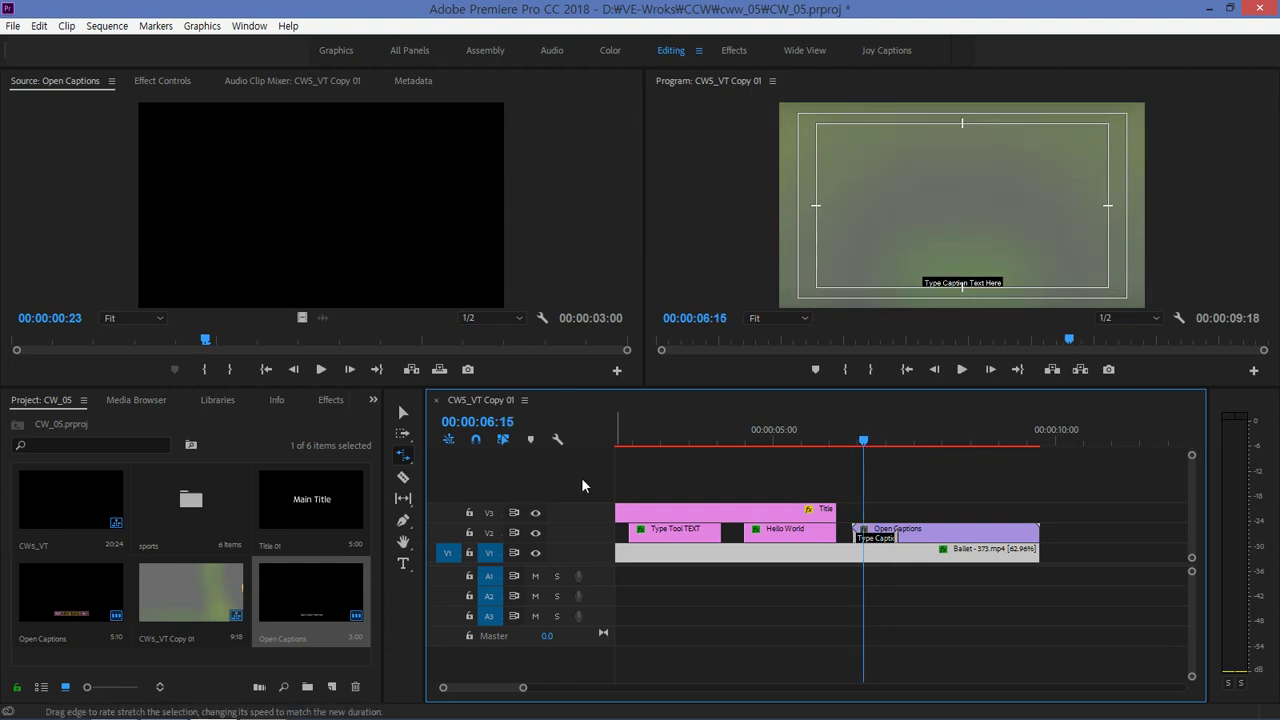
{"action": "left_click_drag", "start_coordinate": [526, 386], "coordinate": [525, 355]}
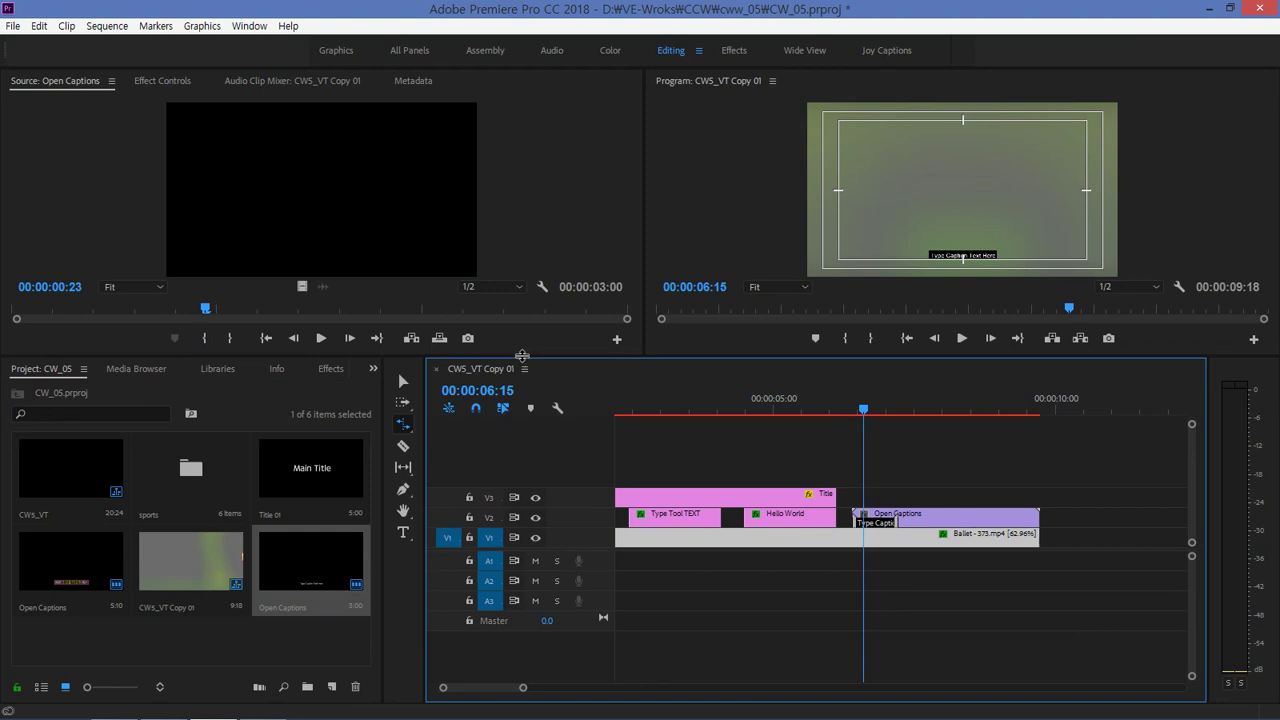
Step: Set the Program monitor magnification to 100%
{"action": "left_click", "coordinate": [768, 287]}
{"action": "left_click", "coordinate": [783, 398]}
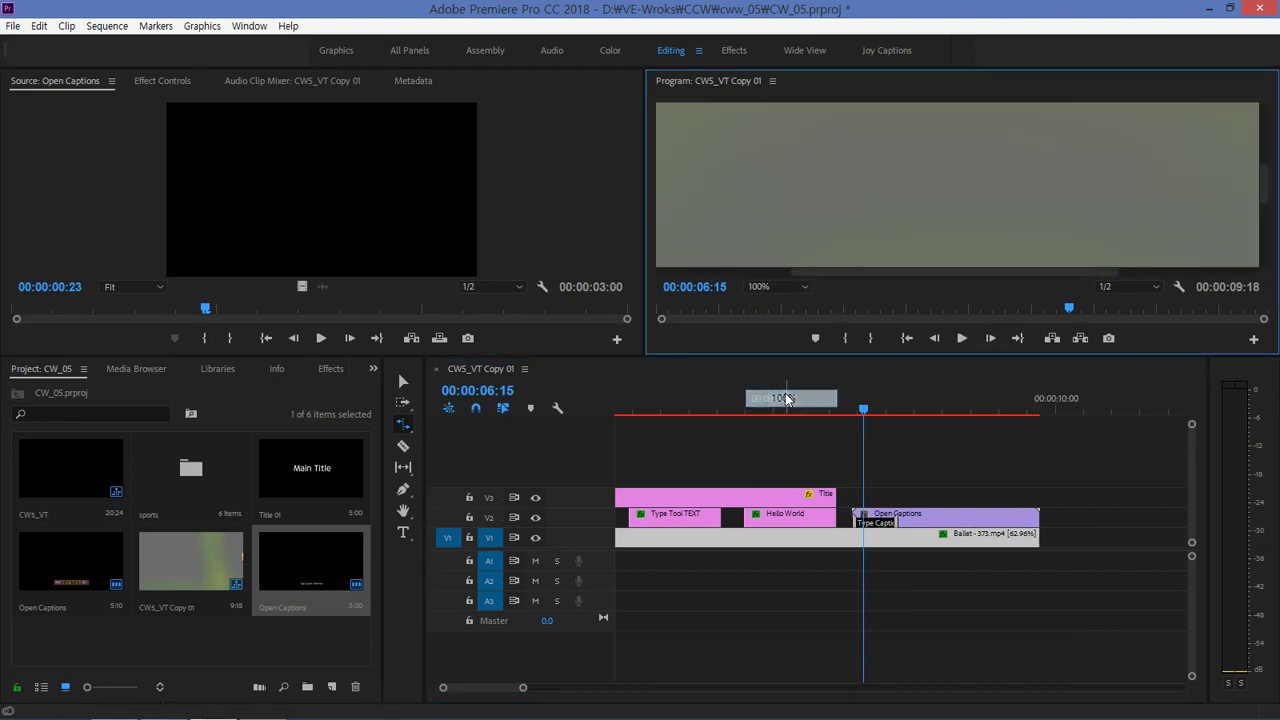
{"action": "left_click_drag", "start_coordinate": [1258, 192], "coordinate": [1260, 229]}
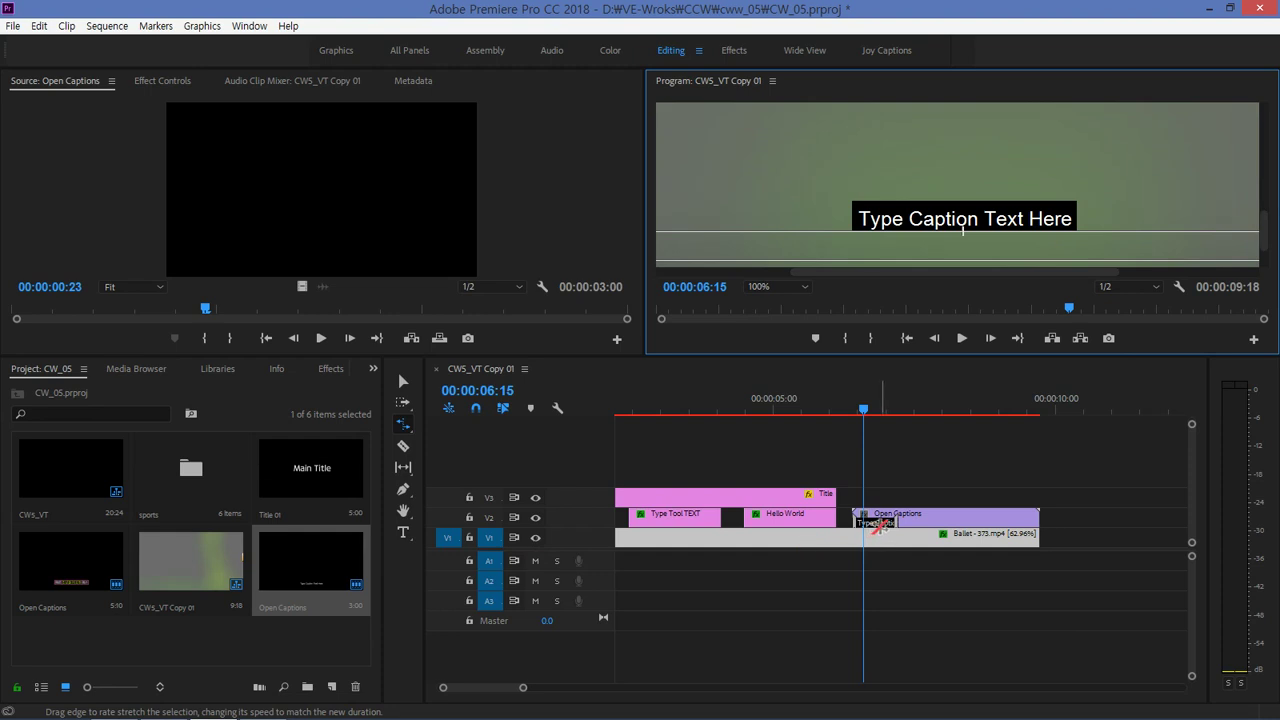
Step: Add a caption after the first one in the Open Captions clip and type 'hello caption'
{"action": "left_click", "coordinate": [403, 381]}
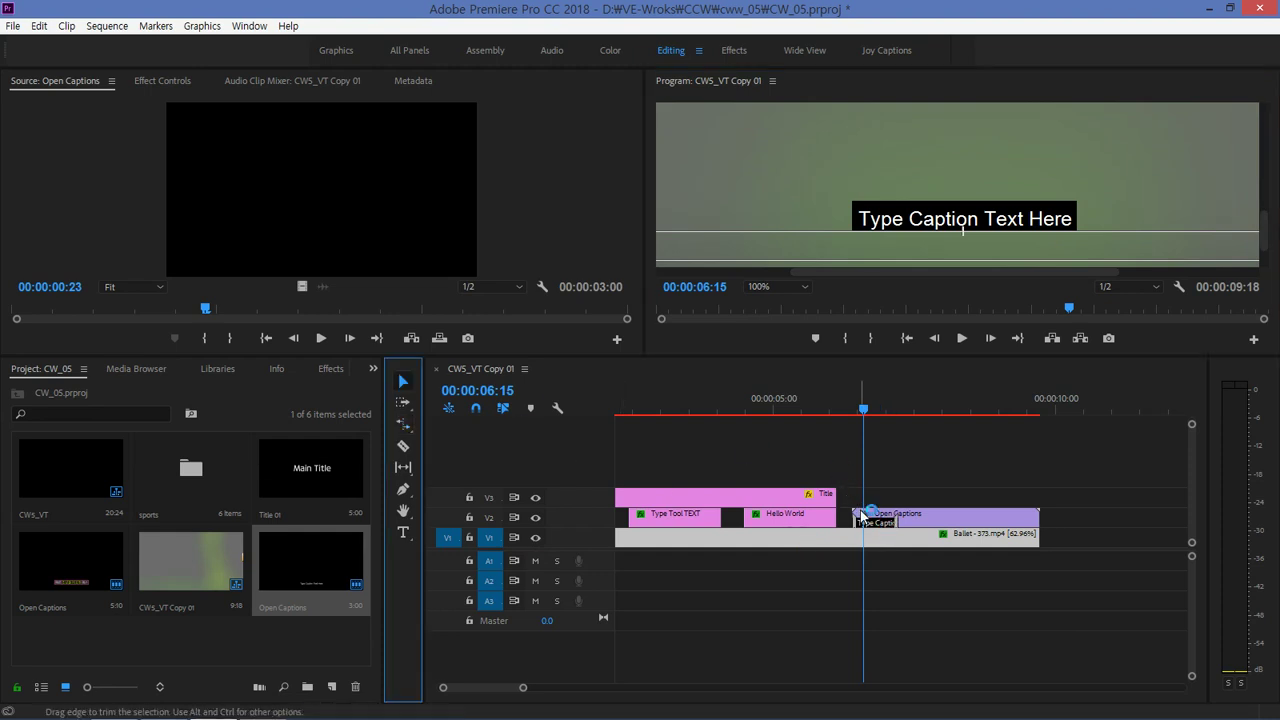
{"action": "double_click", "coordinate": [874, 521]}
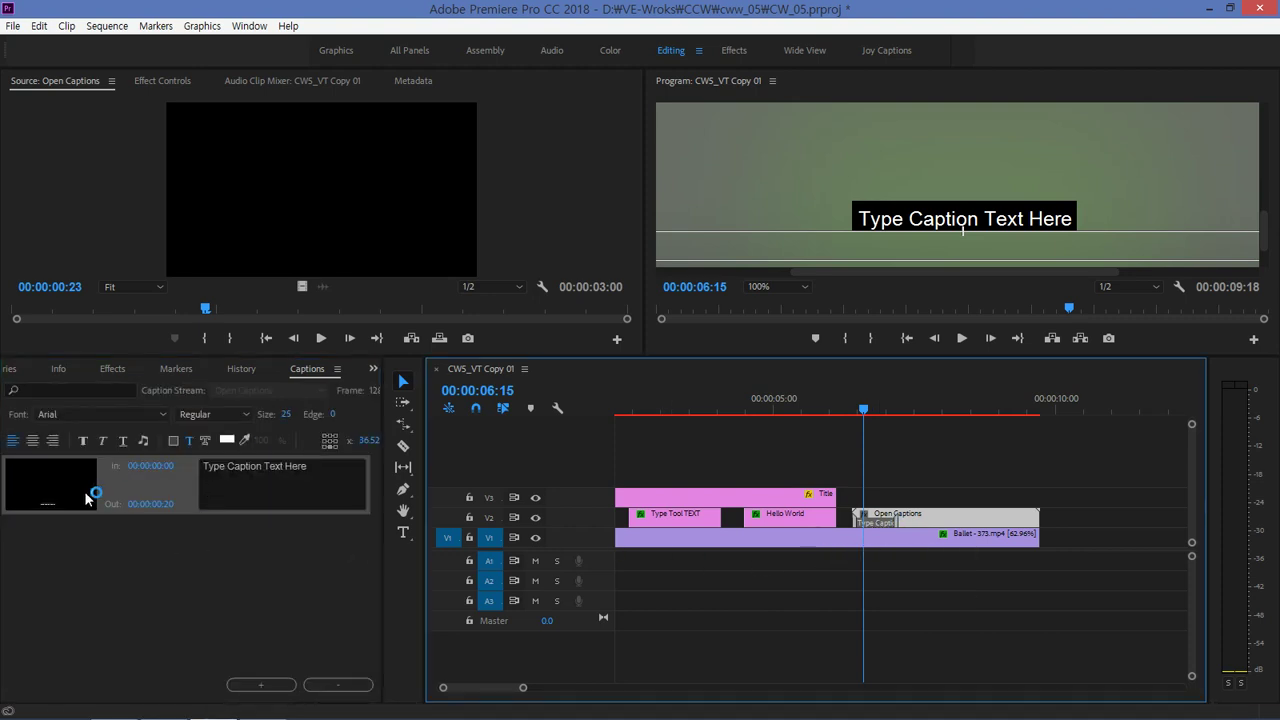
{"action": "left_click_drag", "start_coordinate": [864, 410], "coordinate": [914, 411]}
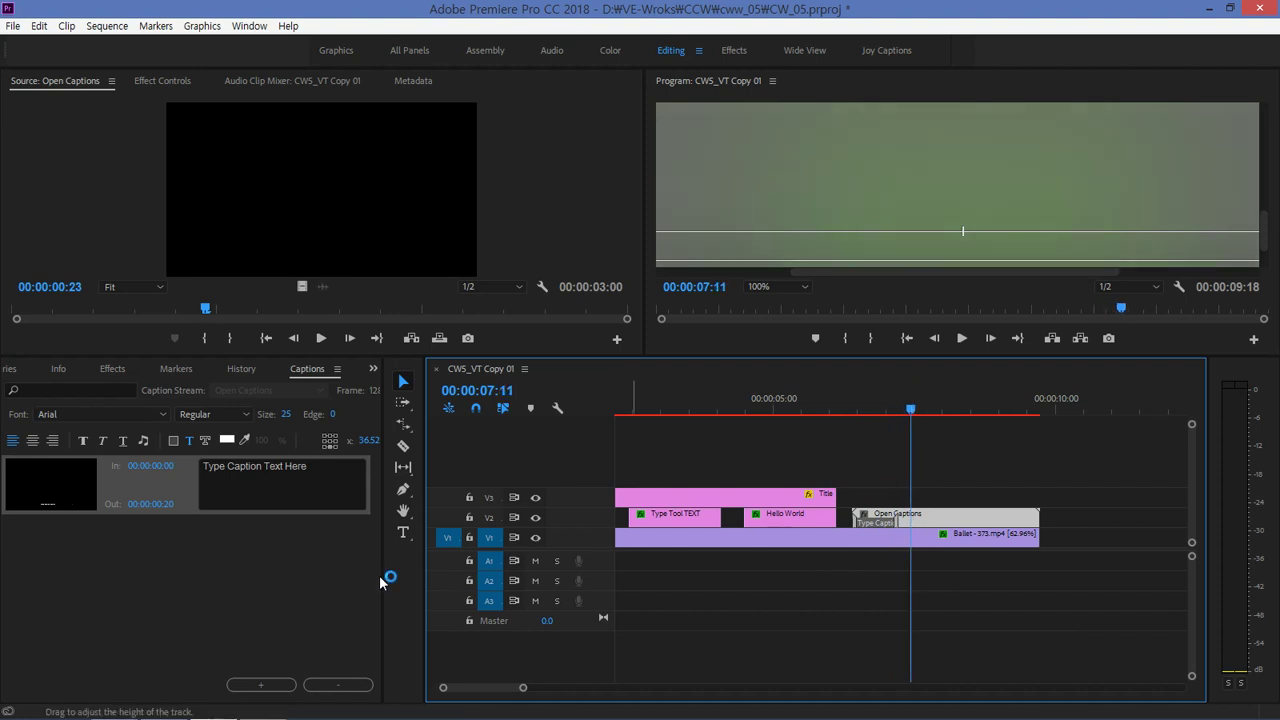
{"action": "left_click", "coordinate": [261, 686]}
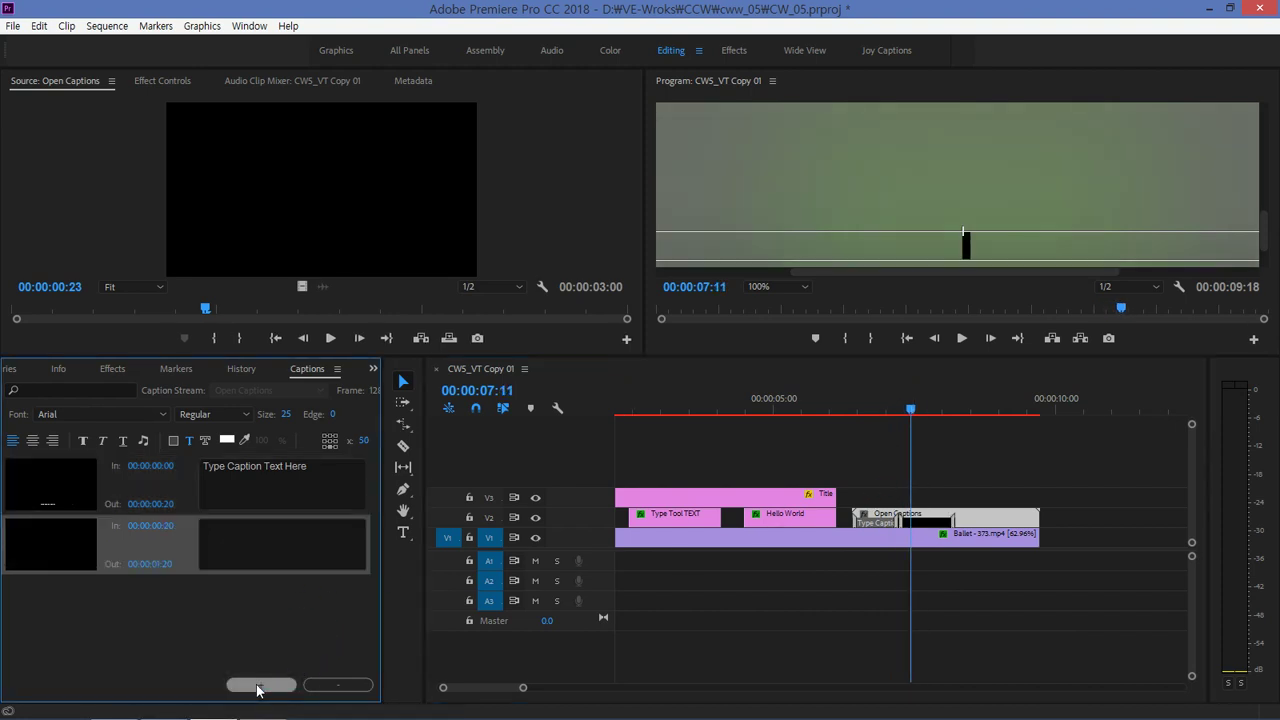
{"action": "left_click", "coordinate": [262, 545]}
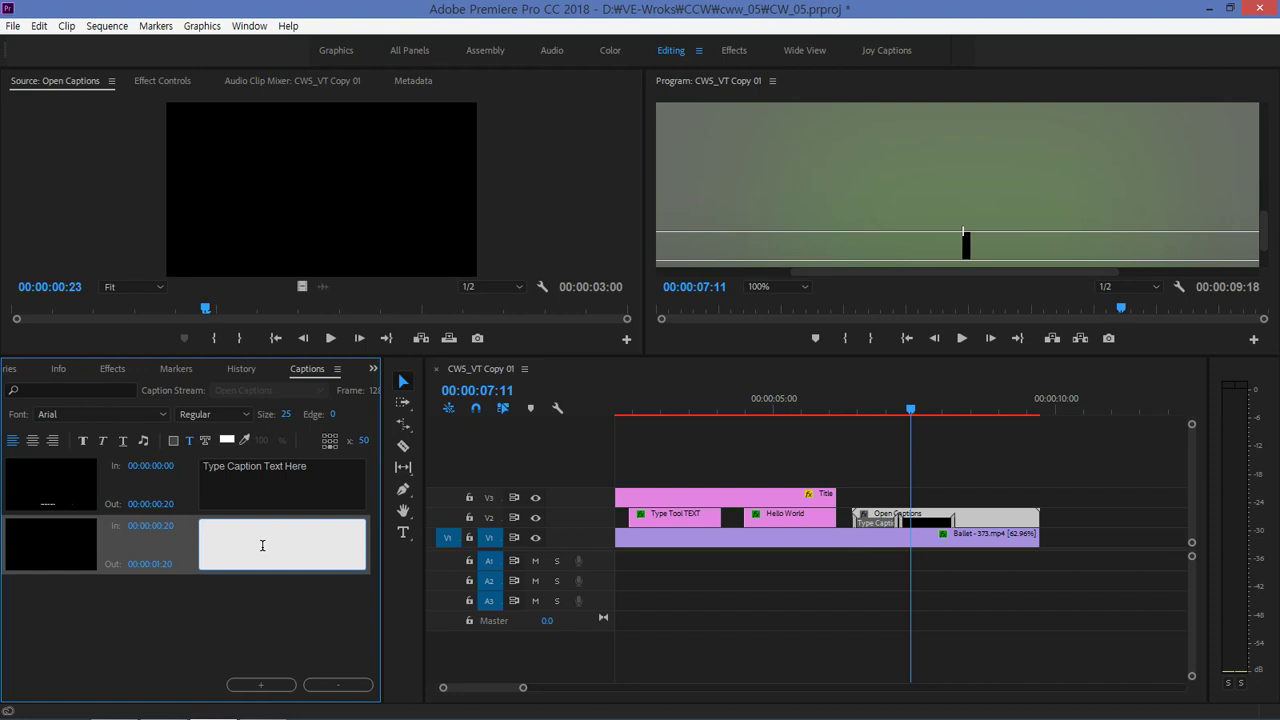
{"action": "type", "text": "hel"}
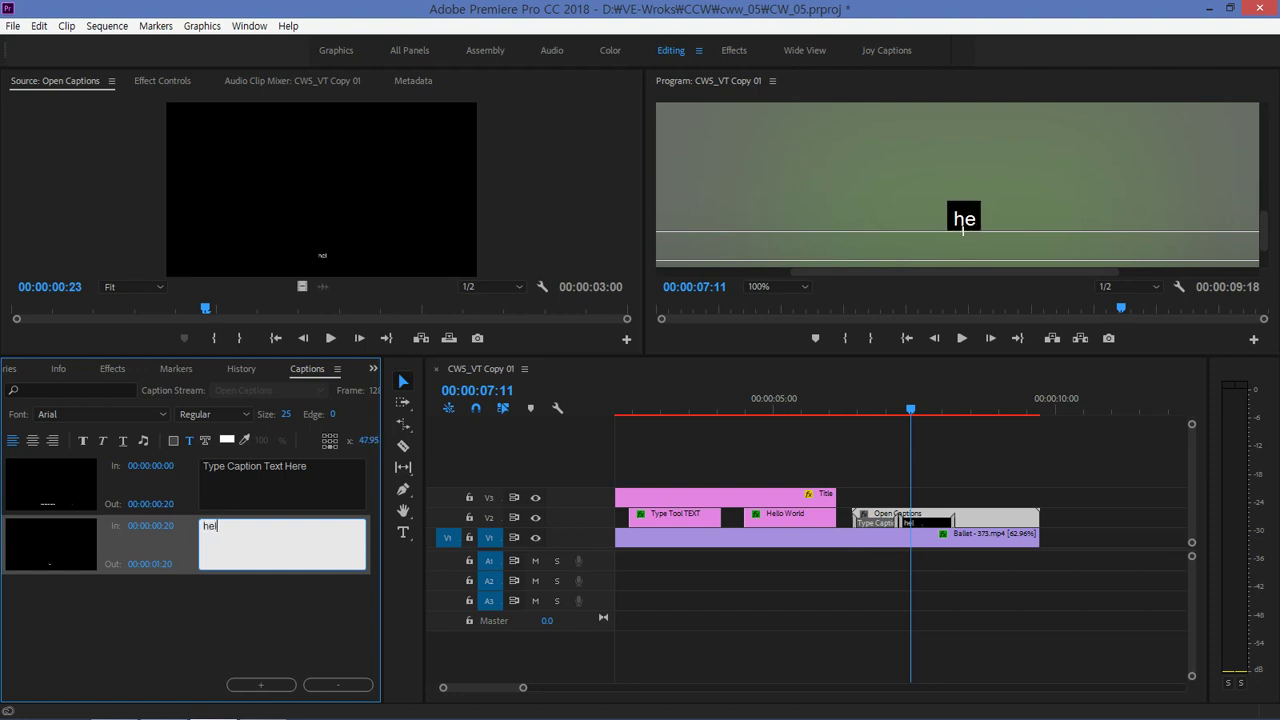
{"action": "type", "text": "lo"}
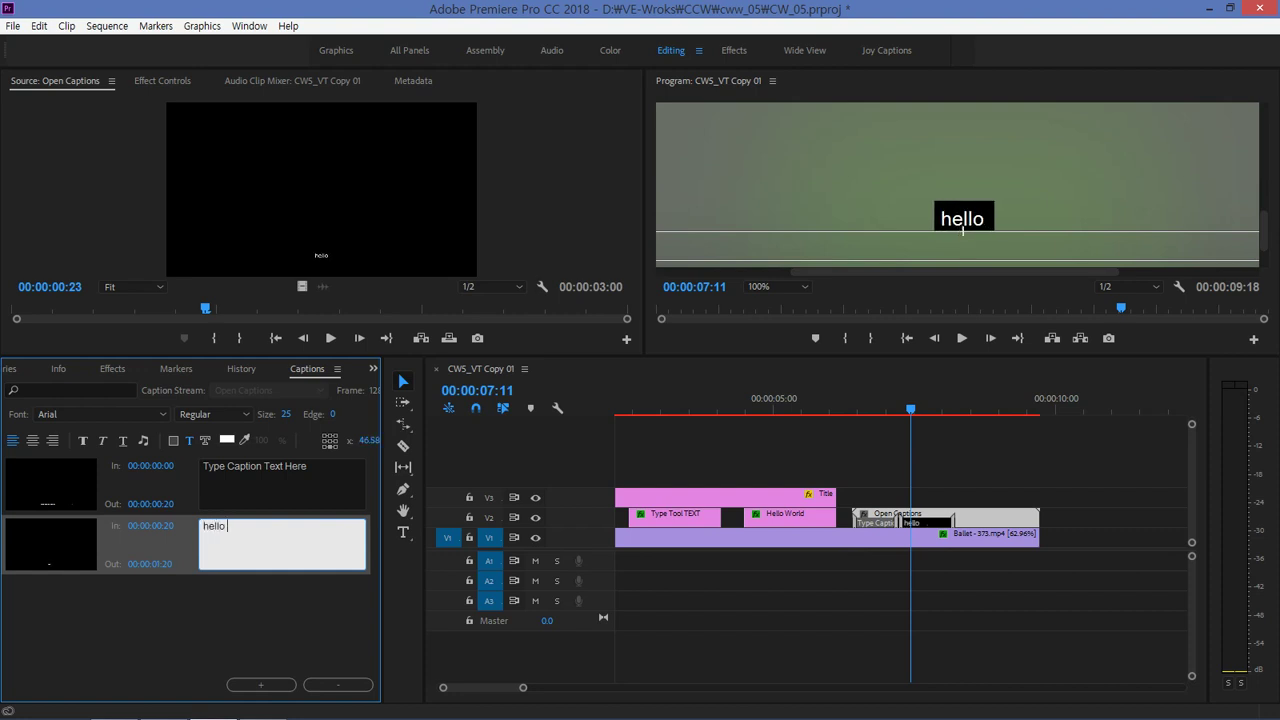
{"action": "type", "text": " cap"}
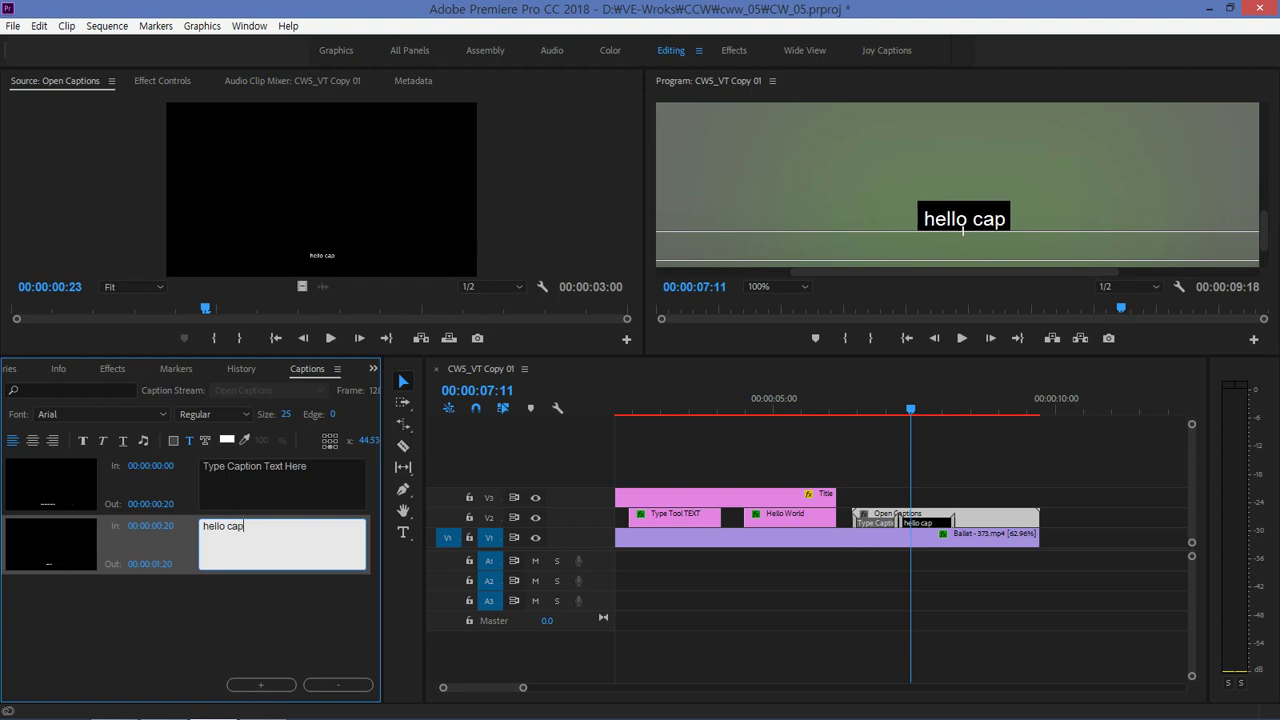
{"action": "type", "text": "tion"}
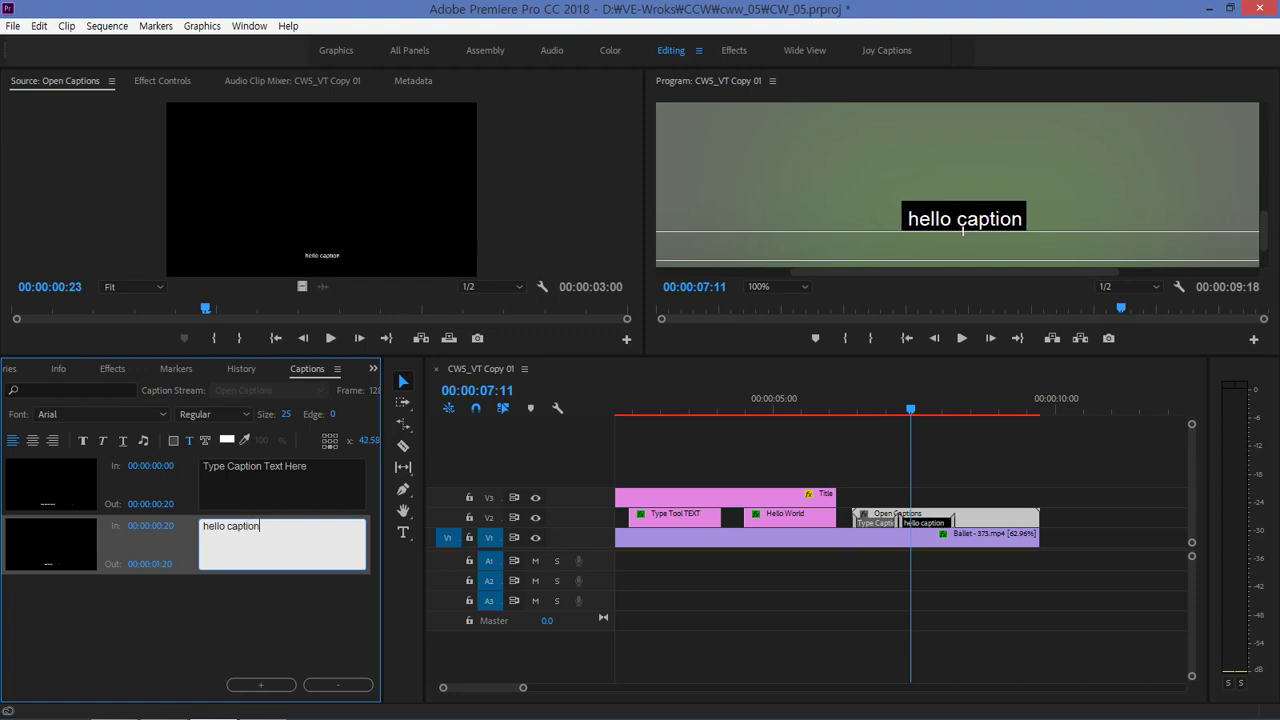
Step: Shift the hello caption later so it starts at one second
{"action": "left_click", "coordinate": [922, 525]}
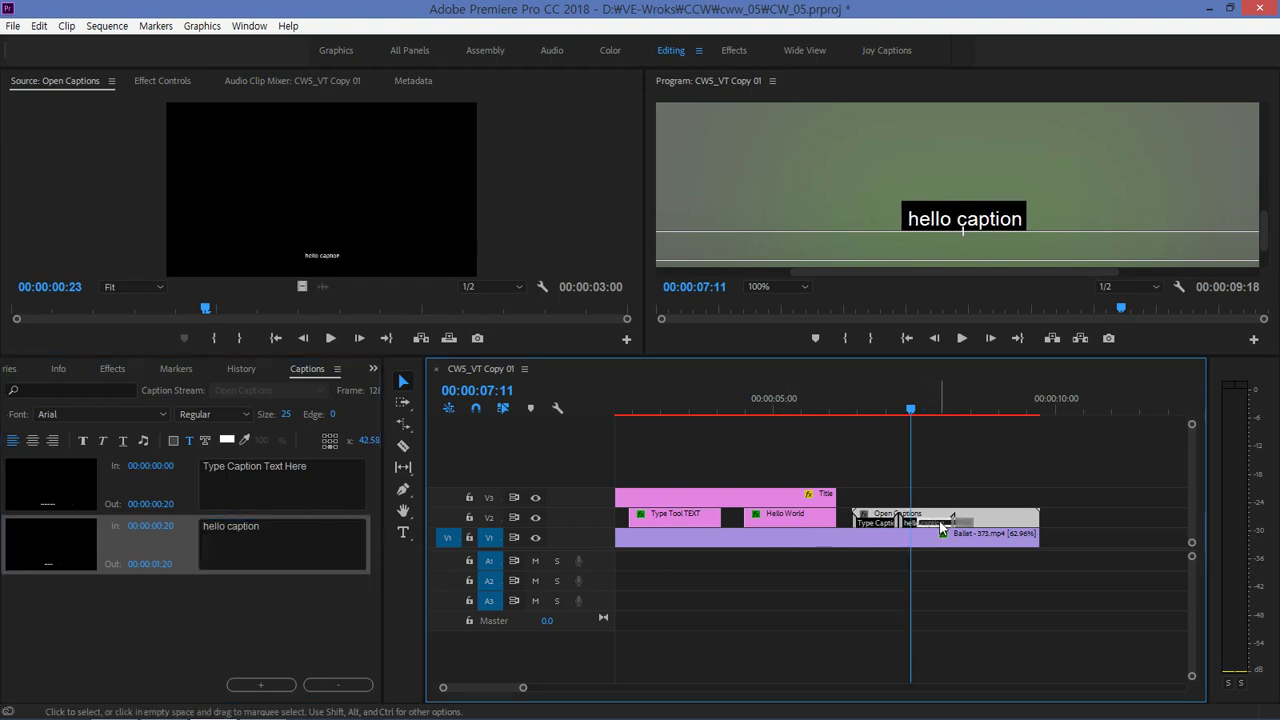
{"action": "mouse_move", "coordinate": [944, 526]}
{"action": "left_mouse_down"}
{"action": "mouse_move", "coordinate": [963, 526]}
{"action": "mouse_move", "coordinate": [925, 530]}
{"action": "left_mouse_up"}
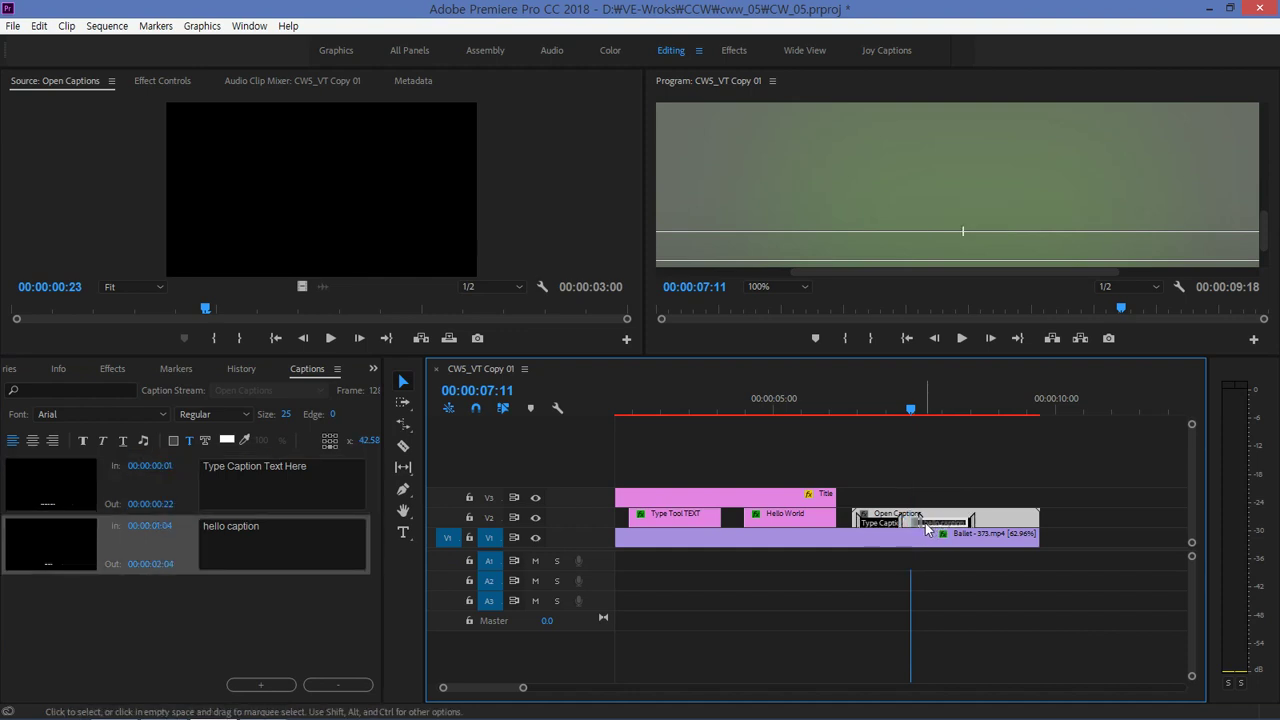
{"action": "left_click", "coordinate": [940, 412]}
{"action": "left_click_drag", "start_coordinate": [940, 415], "coordinate": [976, 412]}
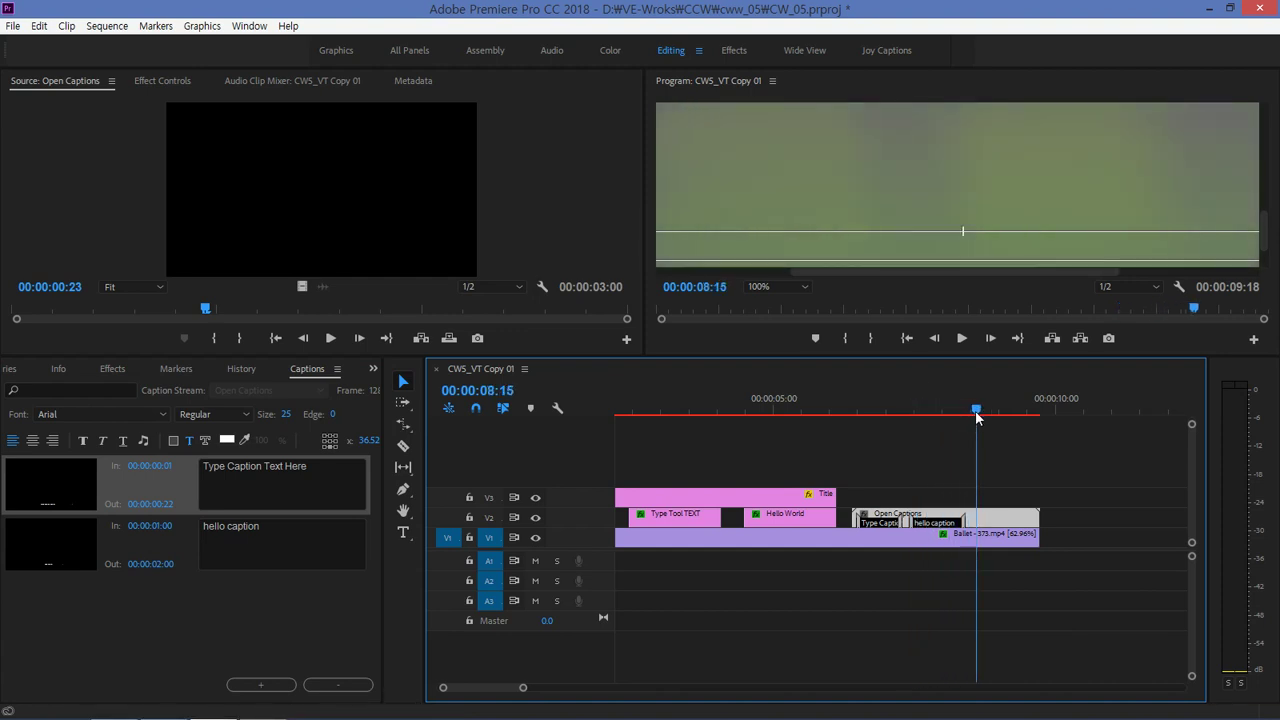
Step: Add a third caption after hello caption reading 'Good Job!'
{"action": "left_click", "coordinate": [240, 545]}
{"action": "left_click", "coordinate": [272, 685]}
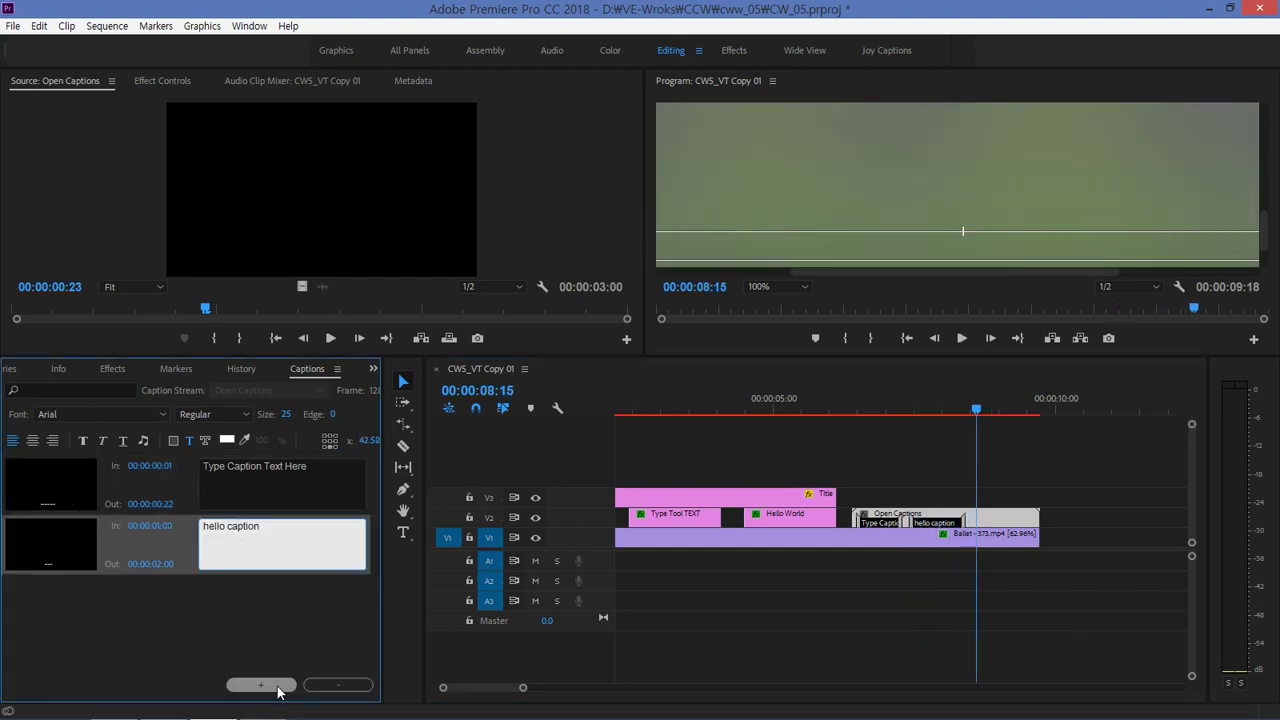
{"action": "left_click", "coordinate": [250, 602]}
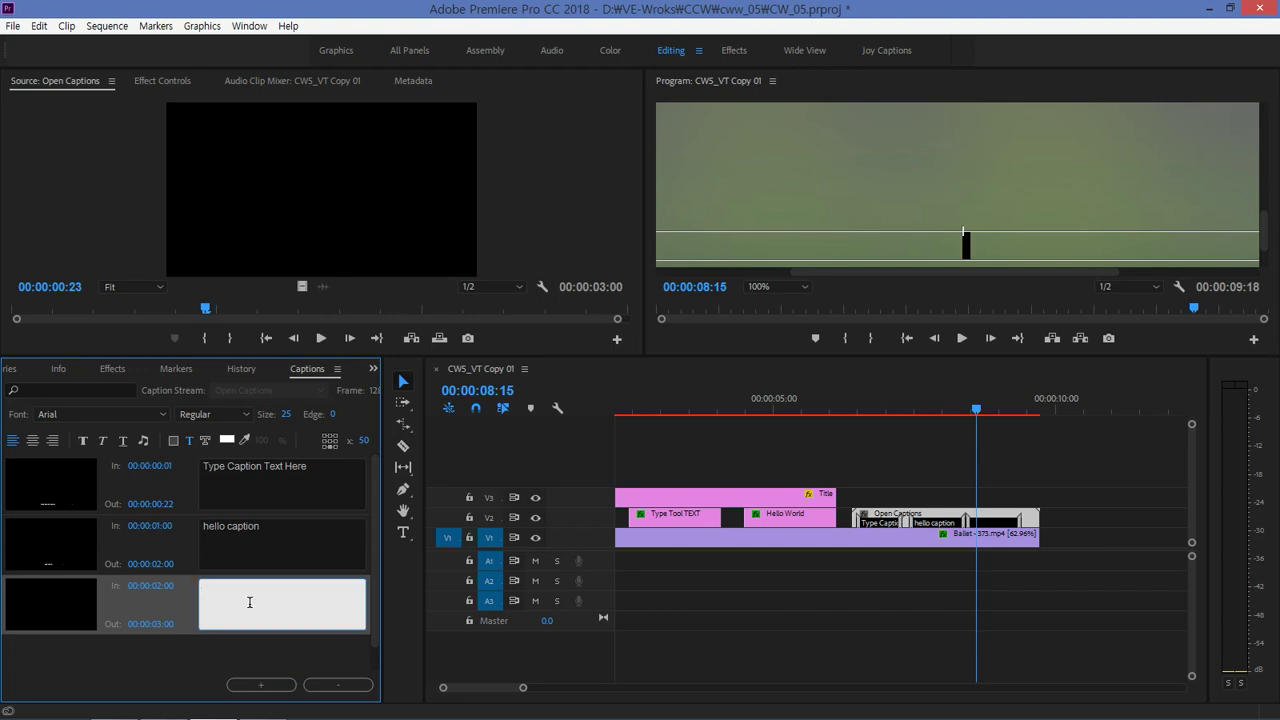
{"action": "type", "text": "Good "}
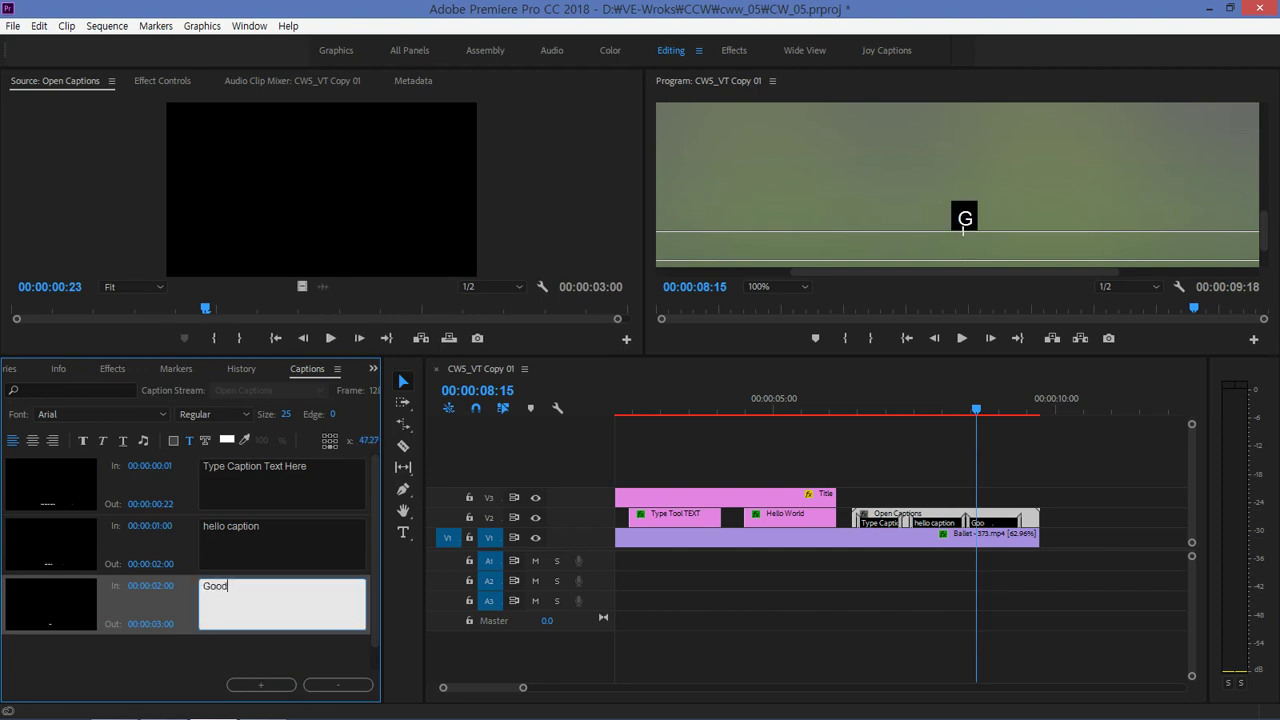
{"action": "type", "text": "Job"}
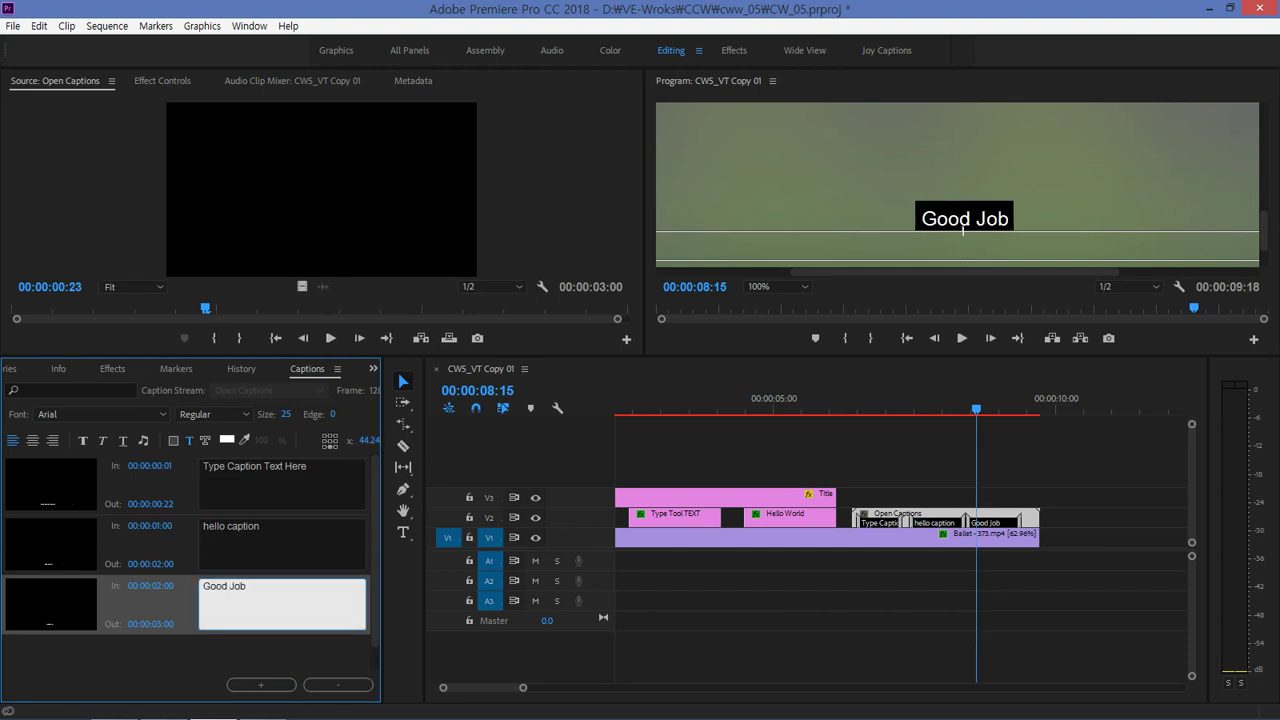
{"action": "type", "text": "!"}
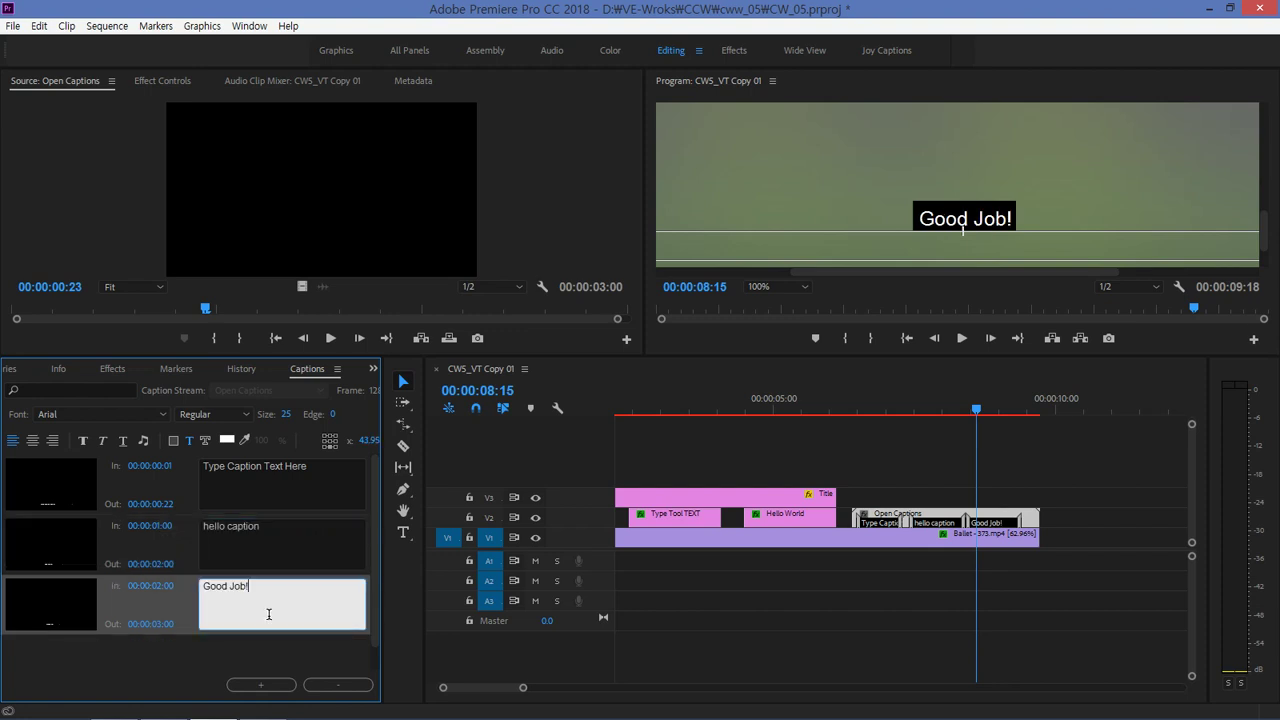
Step: Set the Good Job! caption's background opacity to 0%
{"action": "left_click", "coordinate": [174, 441]}
{"action": "left_click_drag", "start_coordinate": [260, 446], "coordinate": [115, 450]}
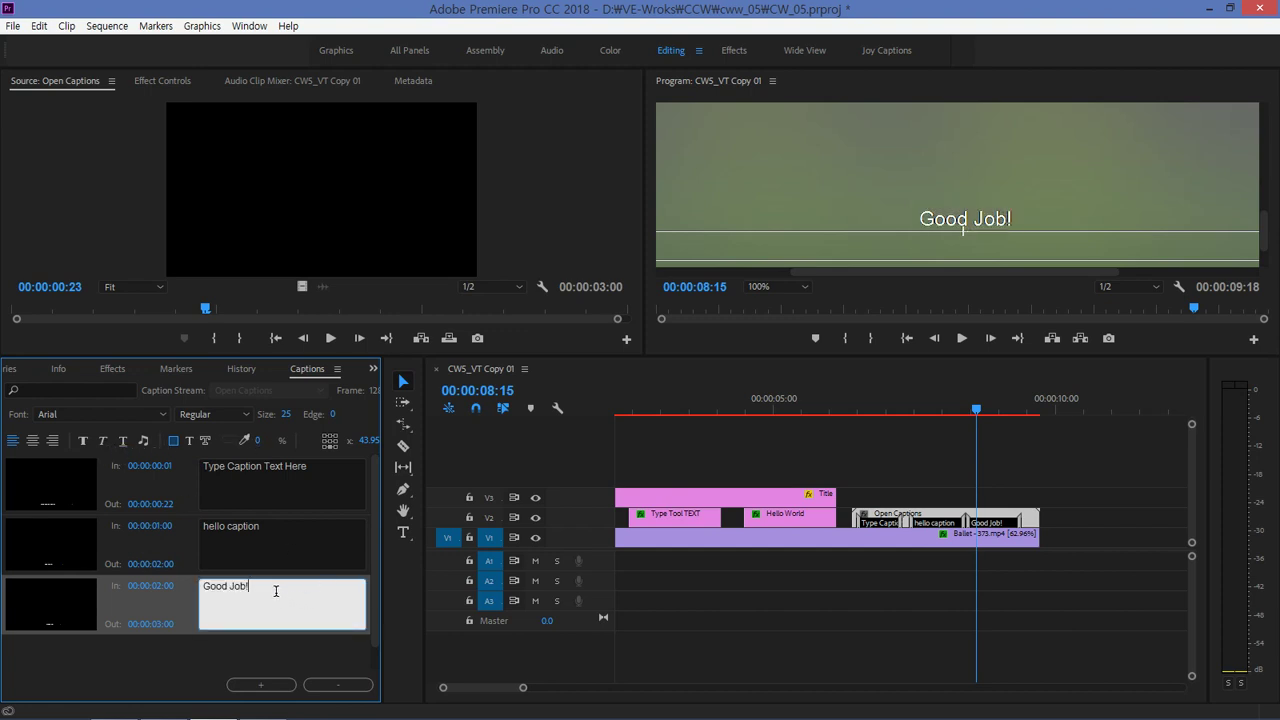
{"action": "key", "text": "ctrl+a"}
Step: Outline the Good Job! text with a black edge of size 10
{"action": "left_click", "coordinate": [334, 414]}
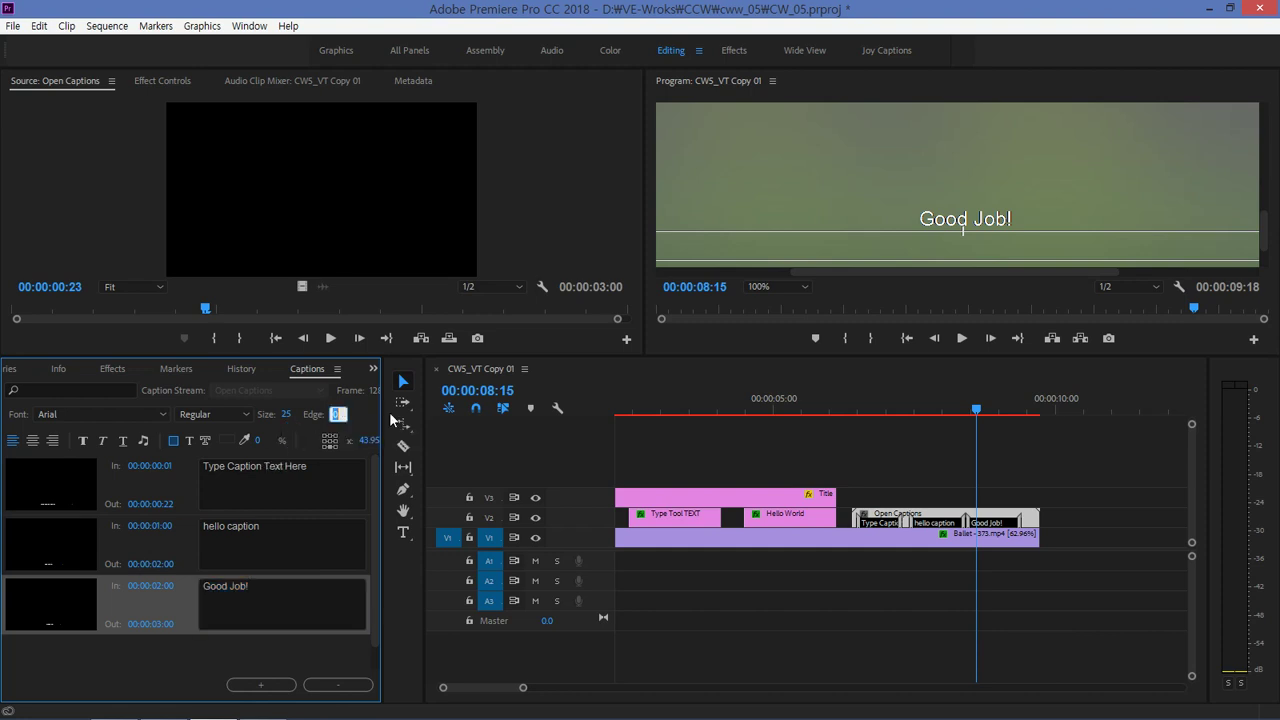
{"action": "type", "text": "10"}
{"action": "key", "text": "Return"}
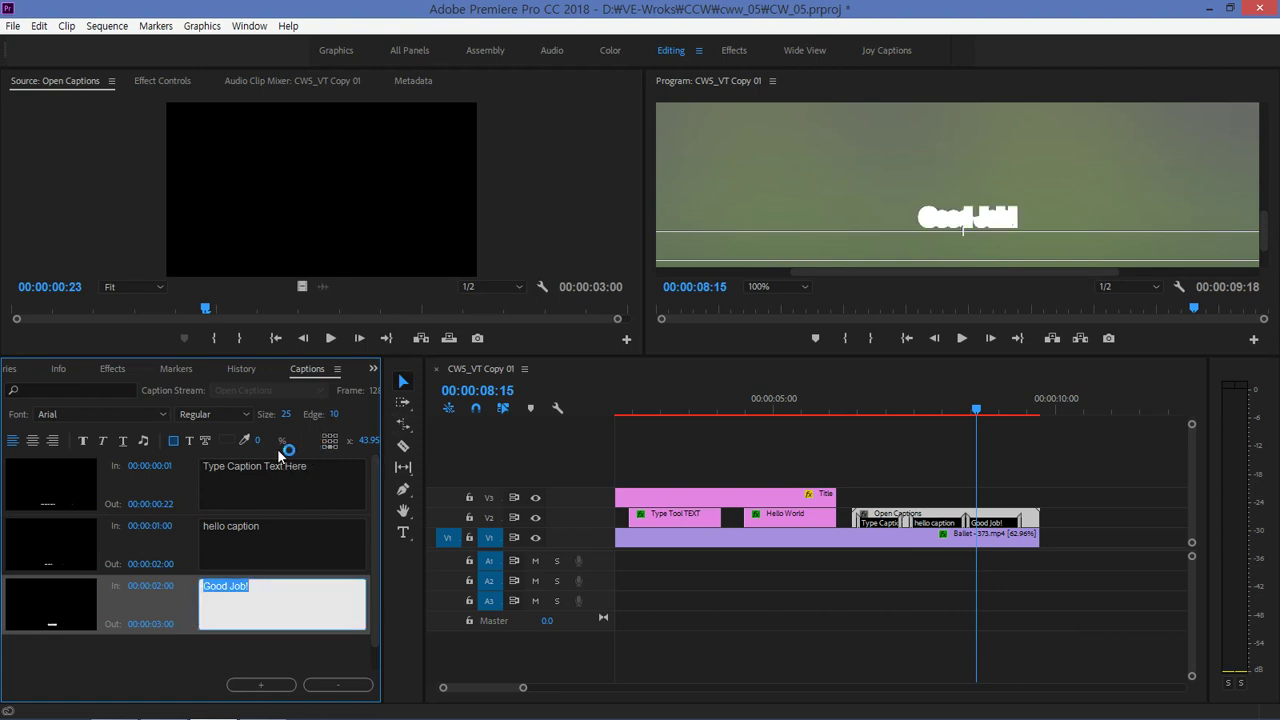
{"action": "left_click", "coordinate": [204, 441]}
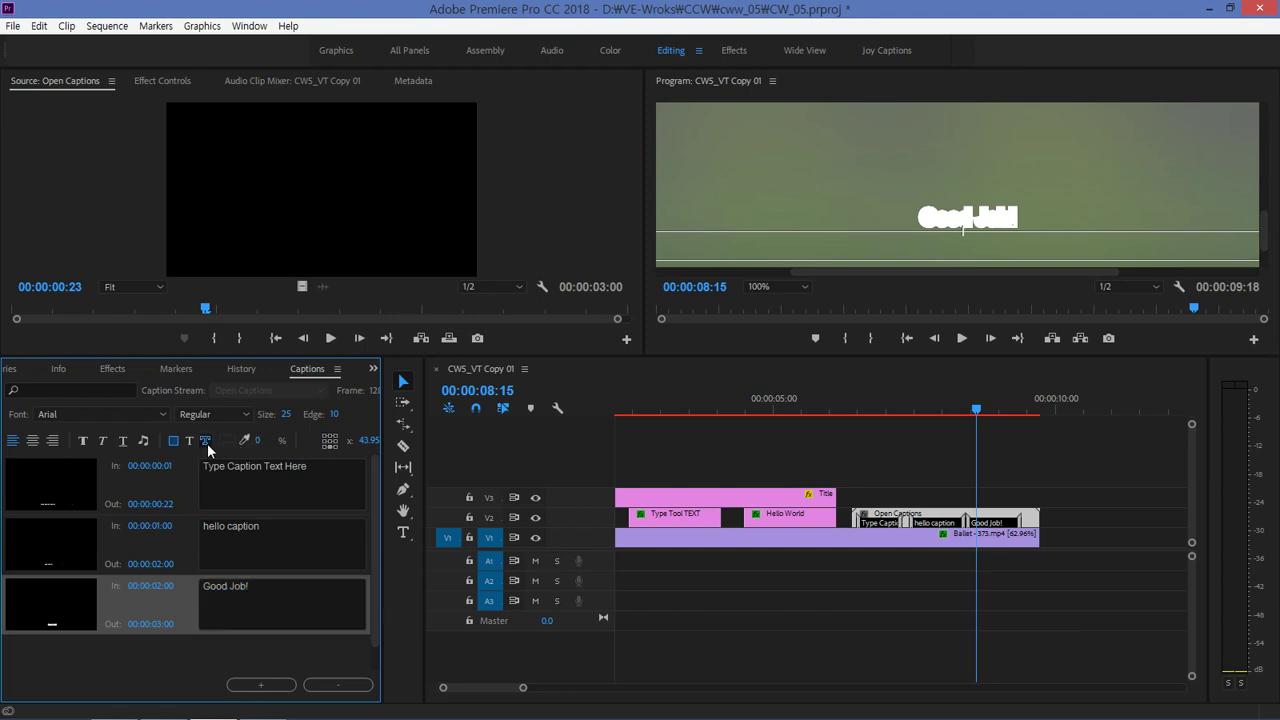
{"action": "left_click", "coordinate": [227, 440]}
{"action": "left_click_drag", "start_coordinate": [507, 423], "coordinate": [462, 290]}
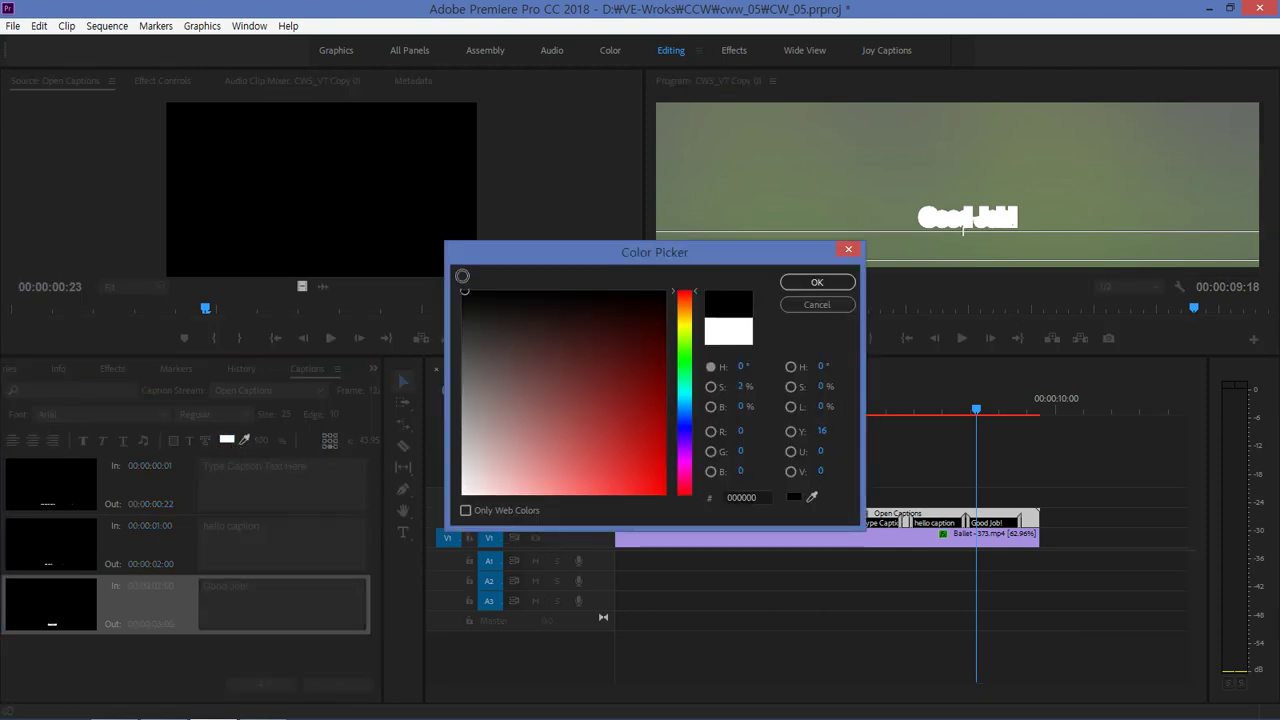
{"action": "left_click", "coordinate": [797, 283]}
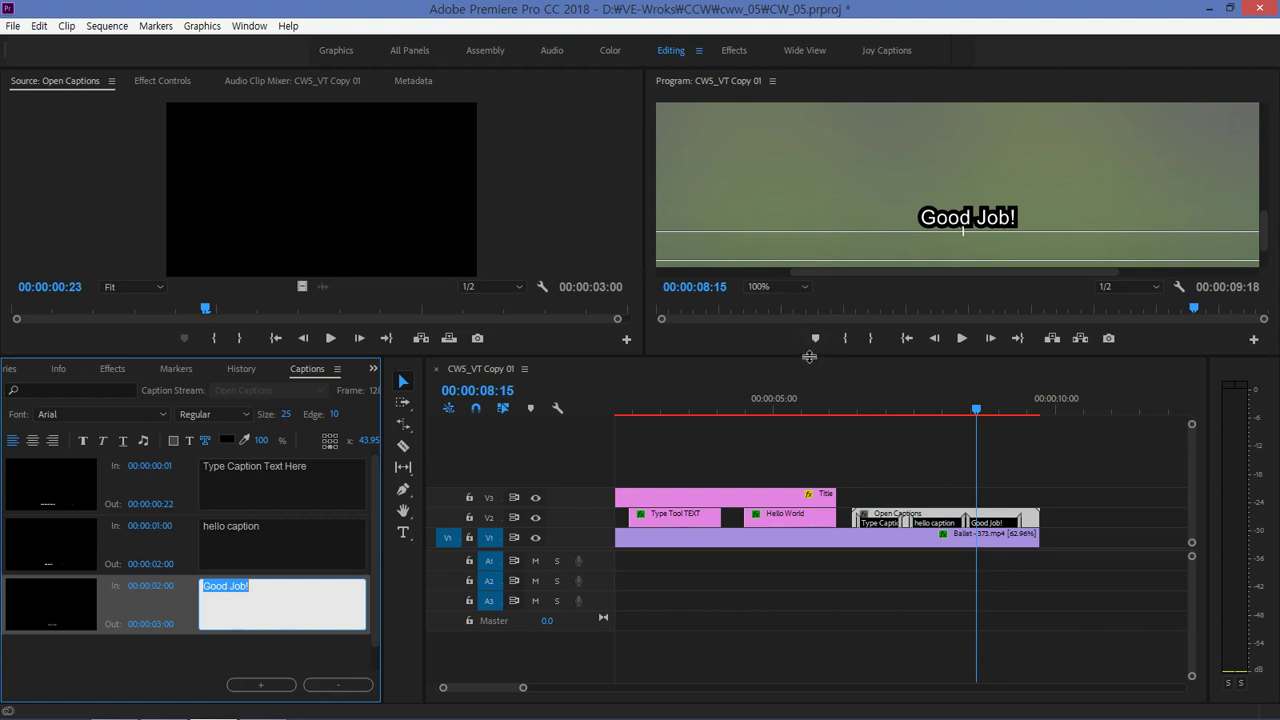
{"action": "mouse_move", "coordinate": [974, 411]}
{"action": "left_mouse_down"}
{"action": "mouse_move", "coordinate": [916, 420]}
{"action": "mouse_move", "coordinate": [924, 412]}
{"action": "left_mouse_up"}
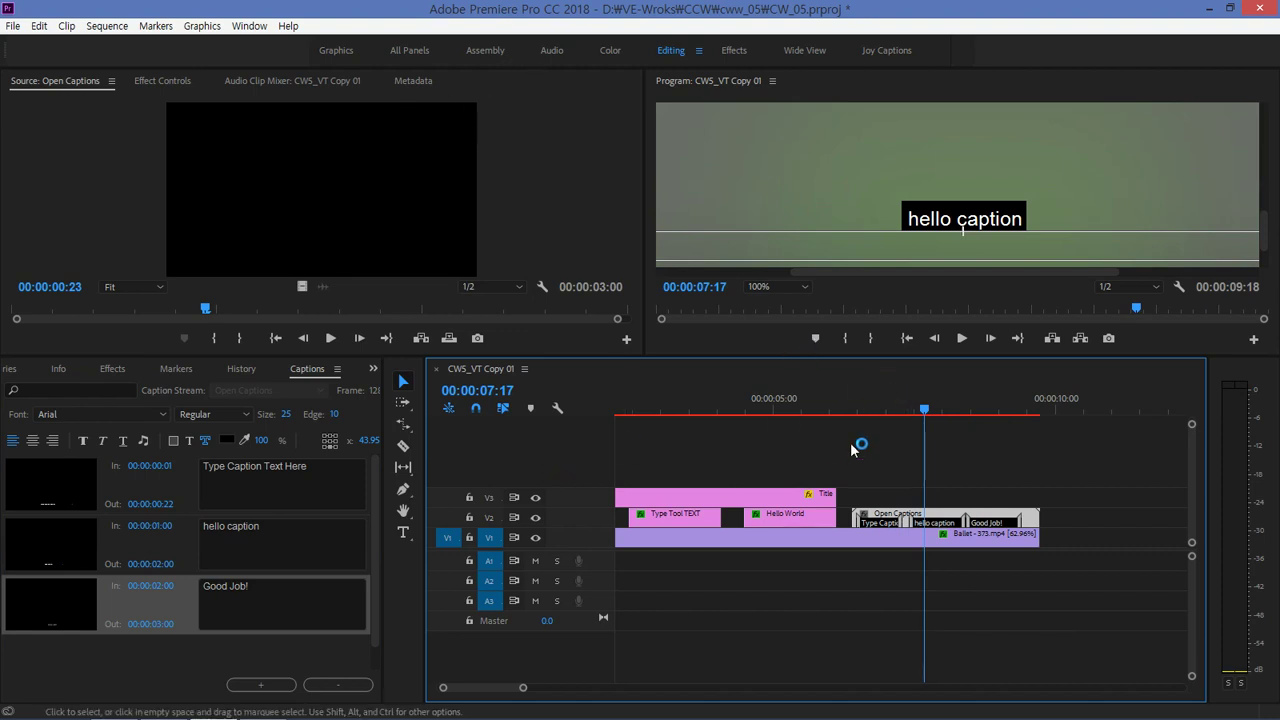
Step: Open the Effects workspace at the first caption's first frame with the Program view zoomed to Fit
{"action": "left_click_drag", "start_coordinate": [926, 411], "coordinate": [879, 414]}
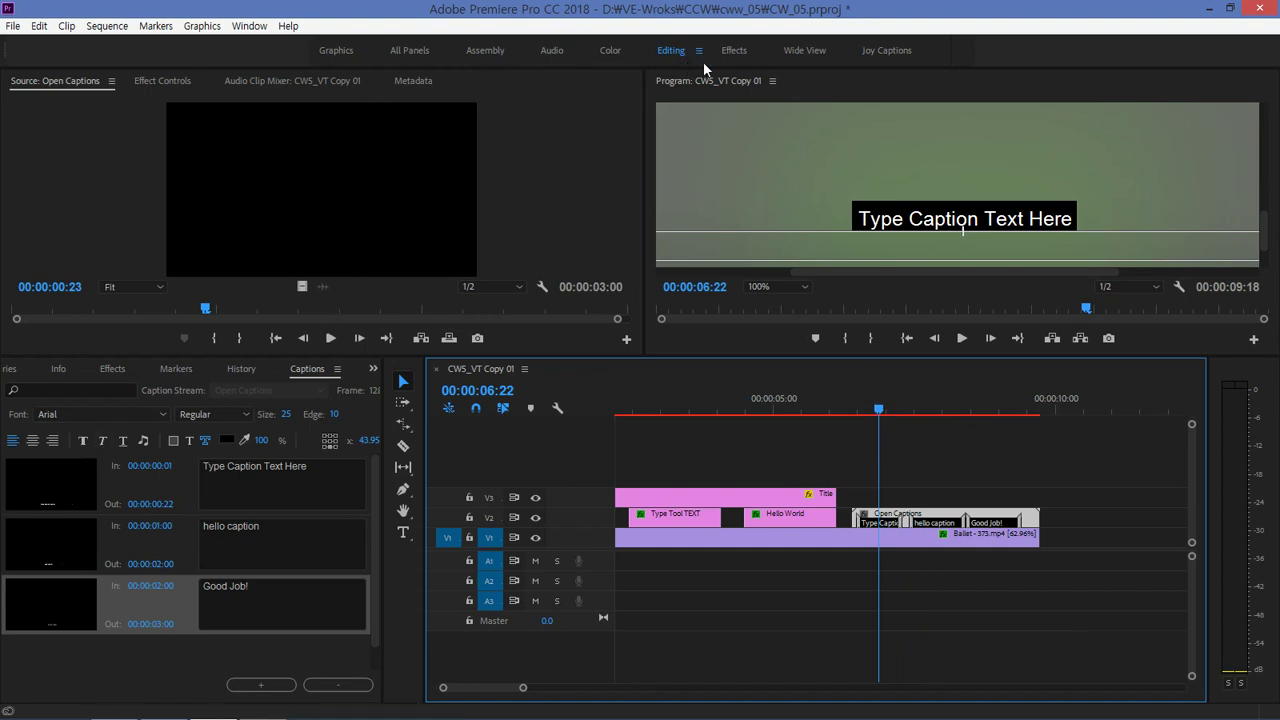
{"action": "left_click", "coordinate": [731, 50]}
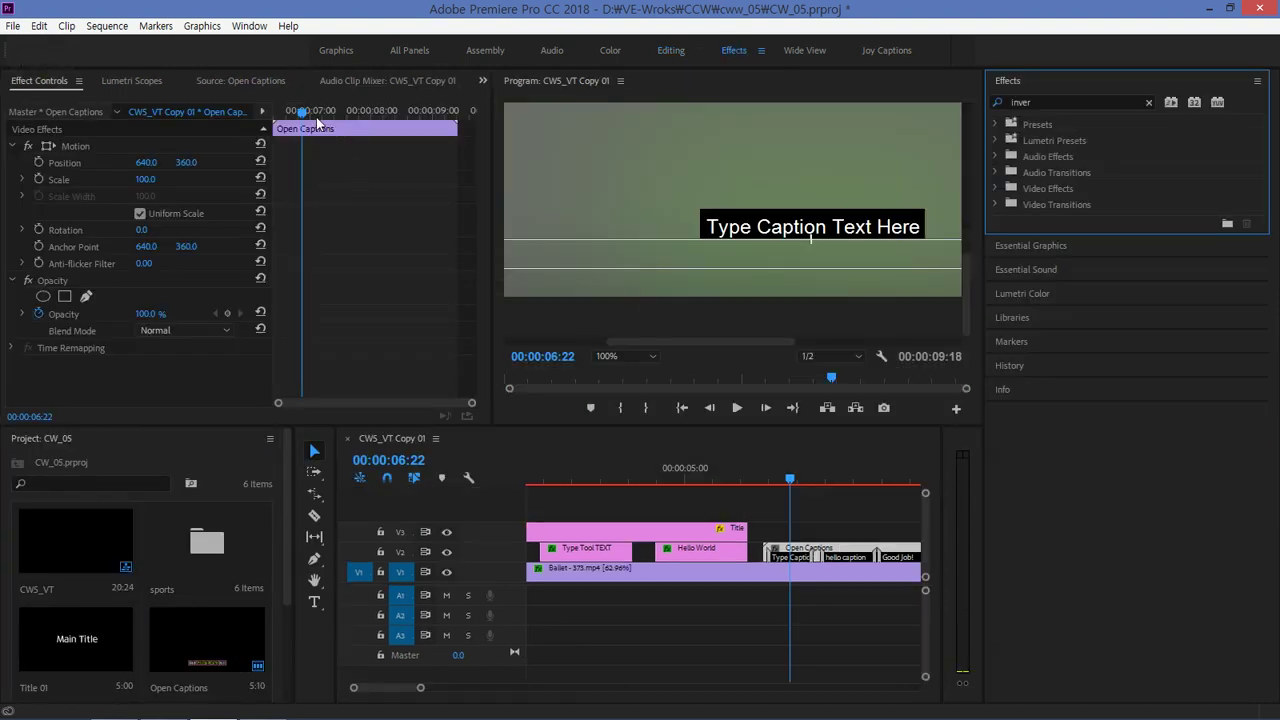
{"action": "left_click_drag", "start_coordinate": [303, 112], "coordinate": [297, 117]}
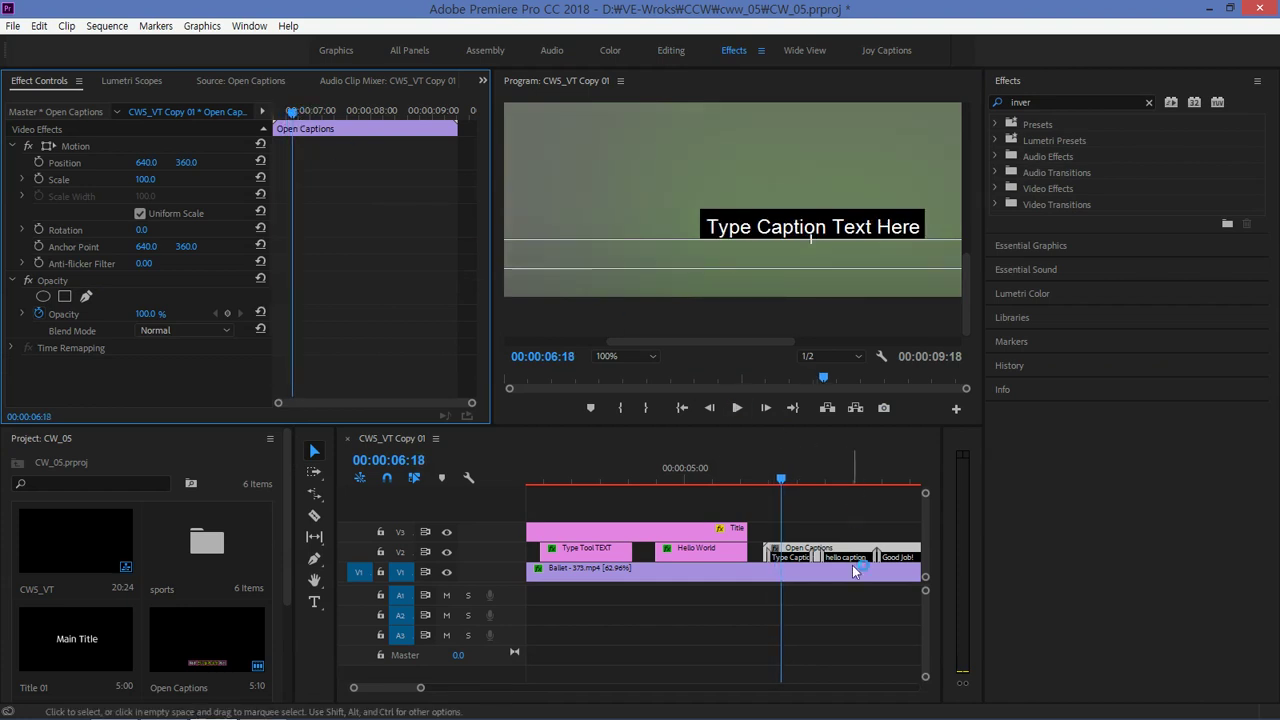
{"action": "left_click_drag", "start_coordinate": [295, 117], "coordinate": [293, 117]}
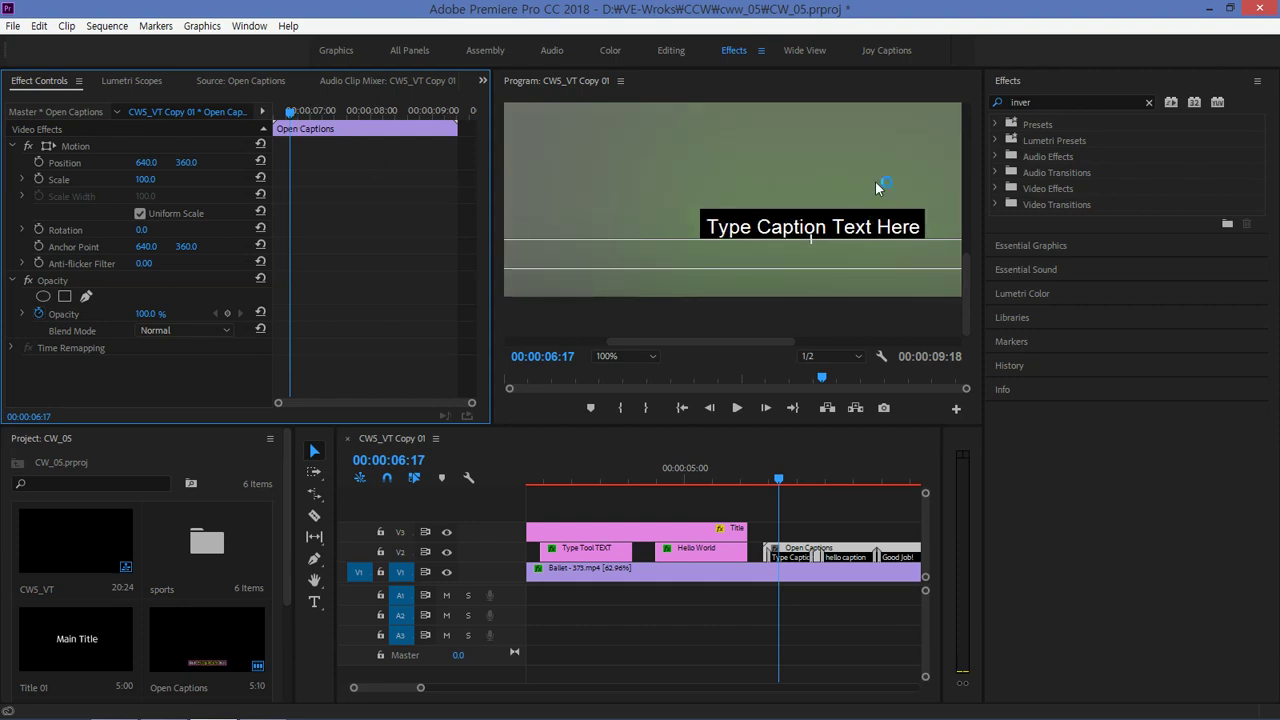
{"action": "left_click", "coordinate": [629, 360]}
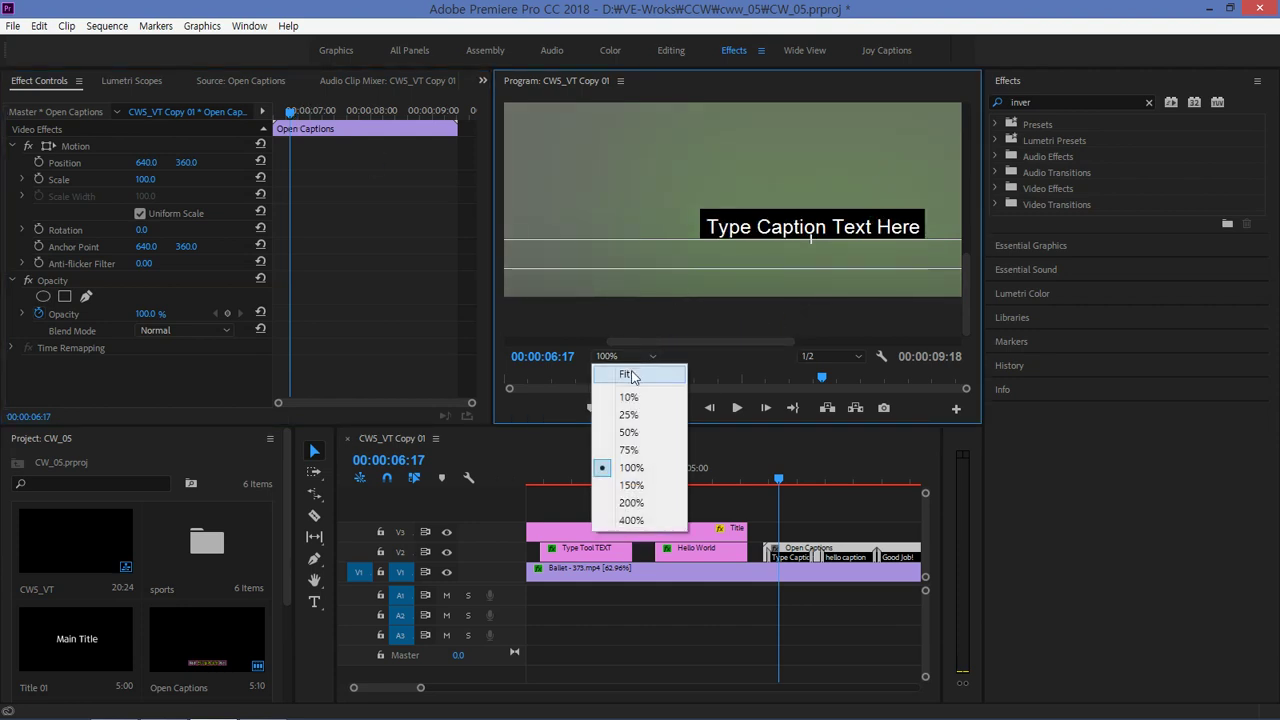
{"action": "left_click", "coordinate": [632, 376]}
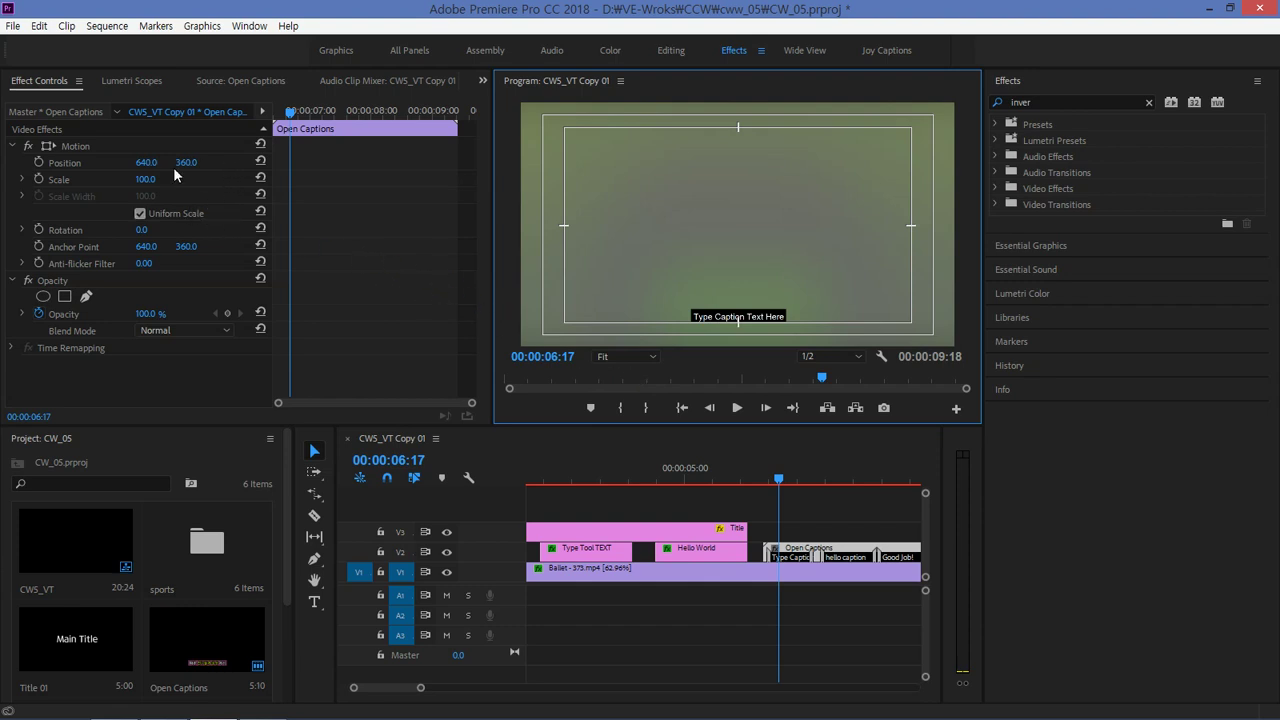
Step: Add Position keyframes at the first caption's start and a little later
{"action": "left_click", "coordinate": [38, 162]}
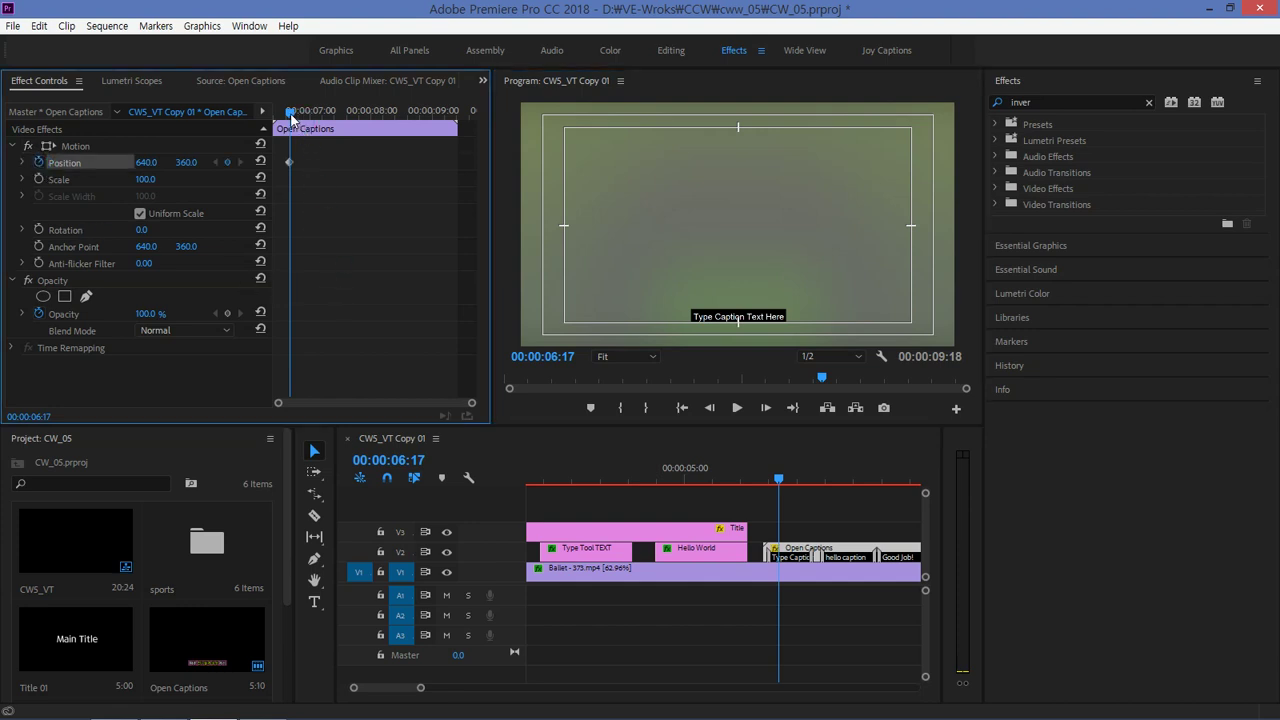
{"action": "left_click_drag", "start_coordinate": [290, 117], "coordinate": [275, 113]}
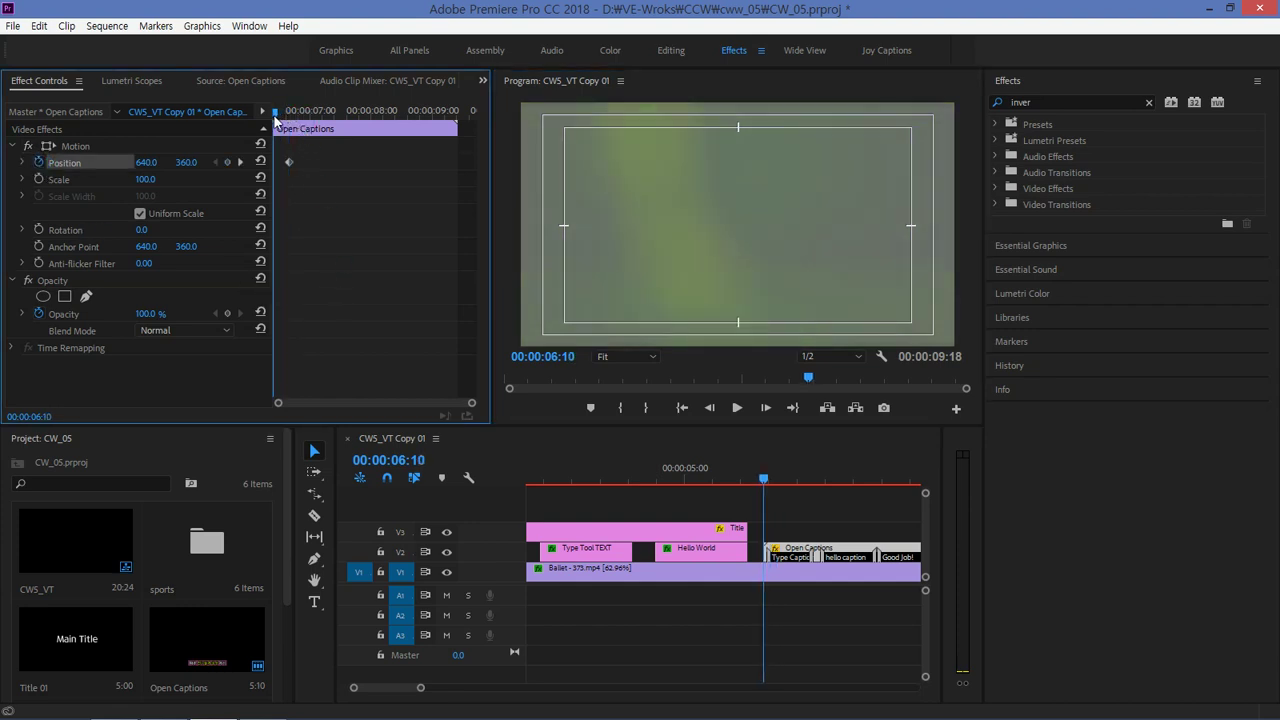
{"action": "left_click", "coordinate": [286, 112]}
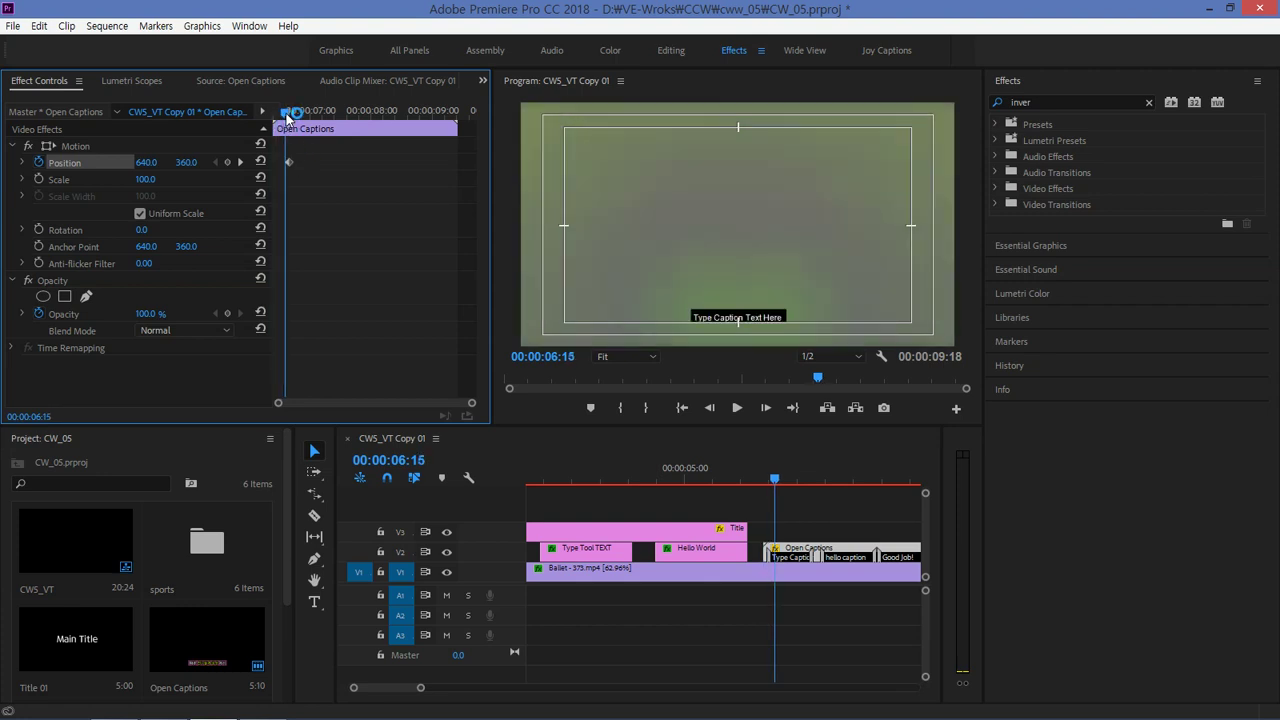
{"action": "left_click", "coordinate": [287, 162]}
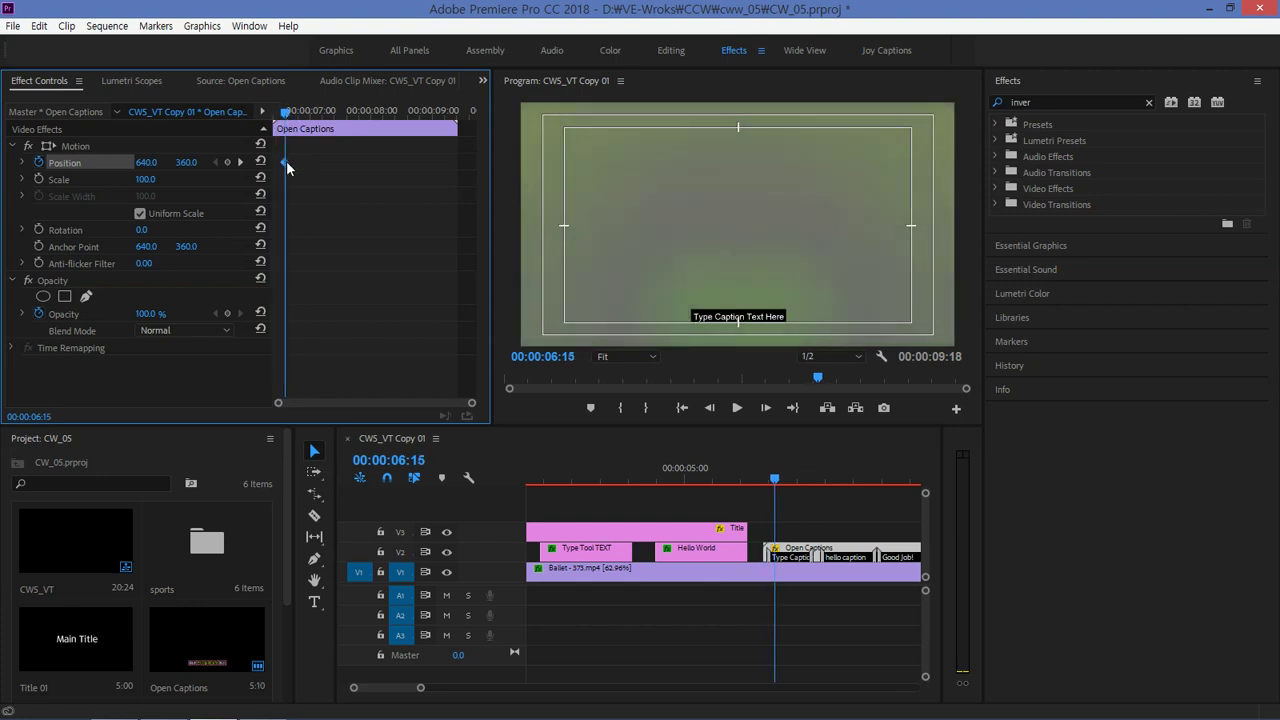
{"action": "left_click_drag", "start_coordinate": [291, 112], "coordinate": [314, 112]}
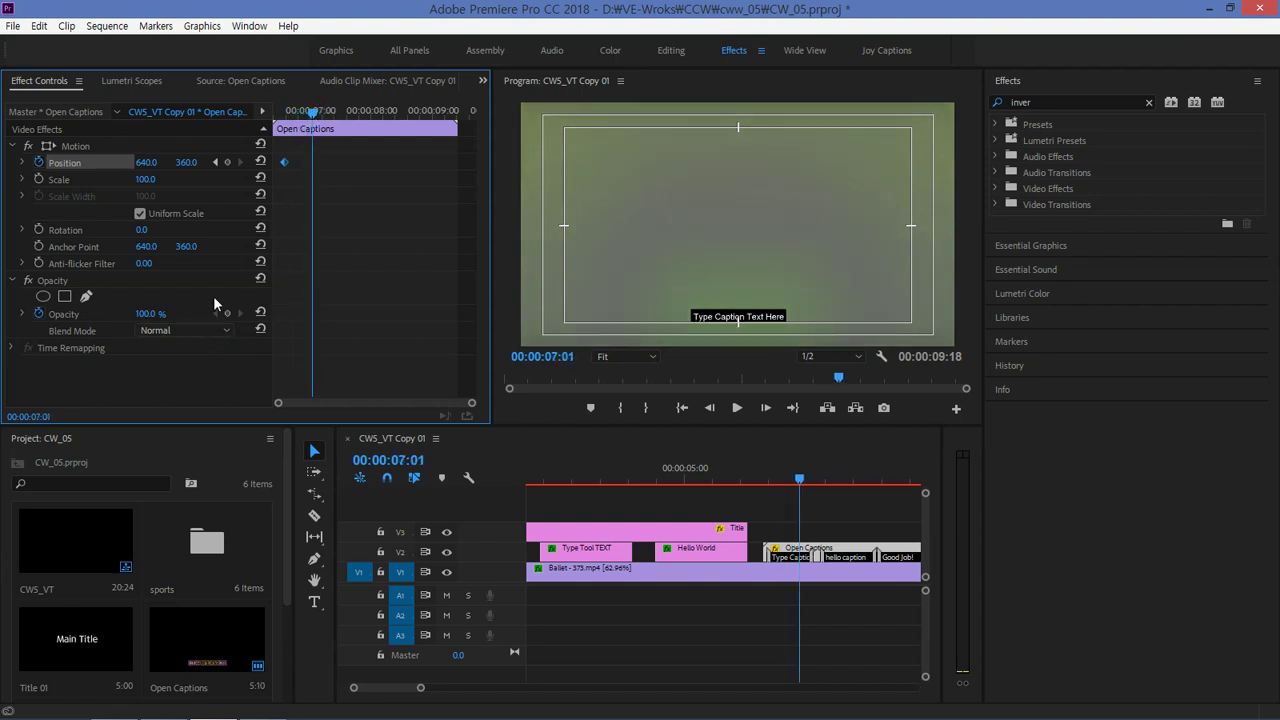
{"action": "left_click", "coordinate": [228, 162]}
Step: Lower the first Position keyframe to Y 475 so the caption rises to 640, 360, and preview
{"action": "left_click", "coordinate": [215, 162]}
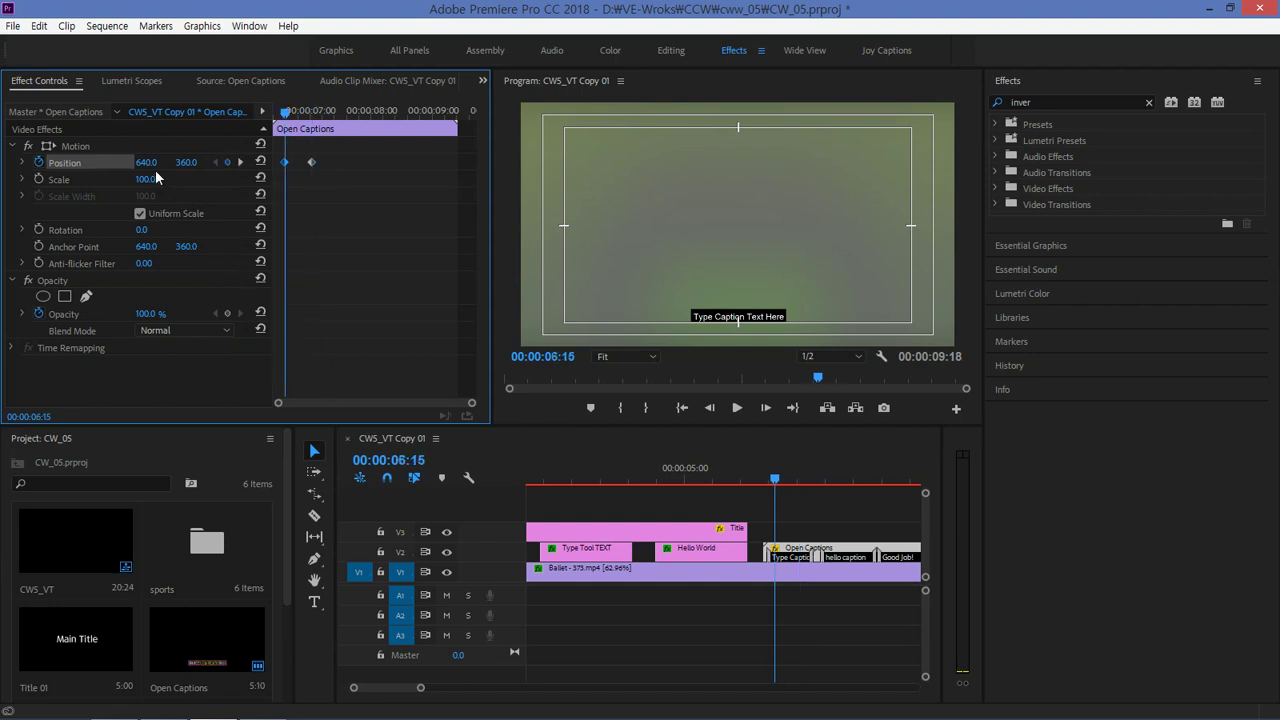
{"action": "mouse_move", "coordinate": [187, 162]}
{"action": "left_mouse_down"}
{"action": "mouse_move", "coordinate": [152, 163]}
{"action": "mouse_move", "coordinate": [270, 145]}
{"action": "left_mouse_up"}
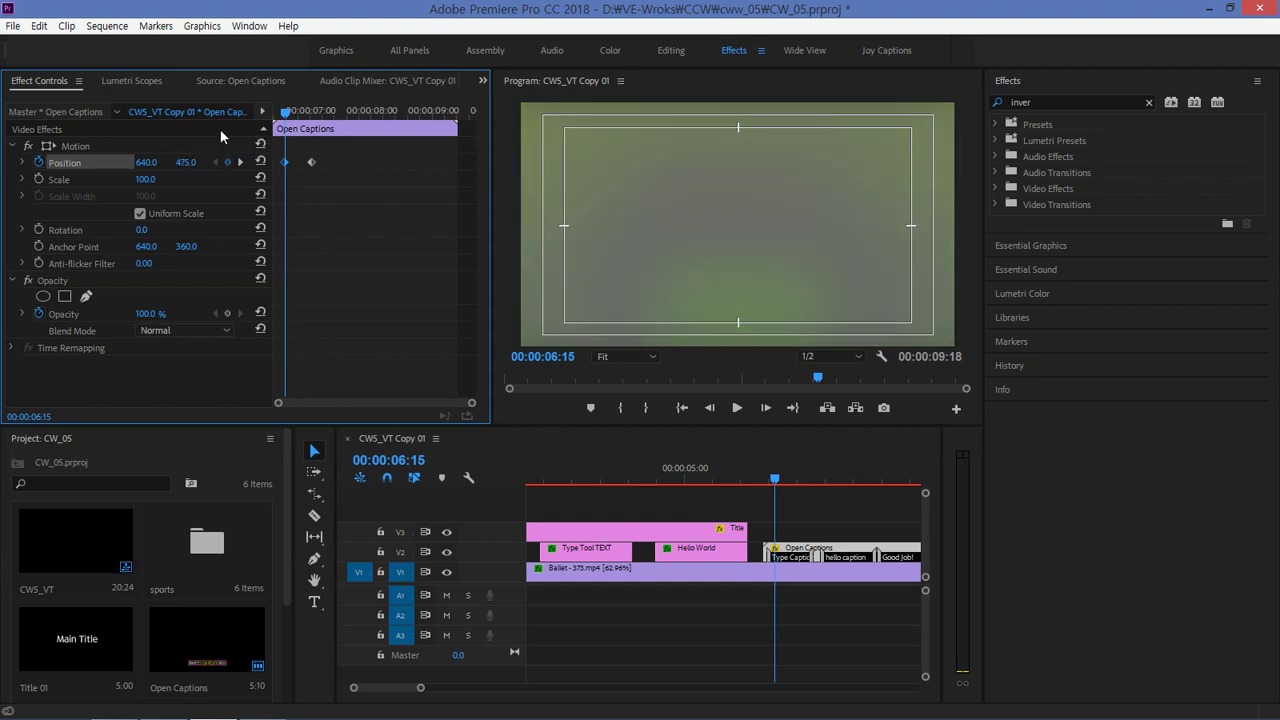
{"action": "mouse_move", "coordinate": [288, 116]}
{"action": "left_mouse_down"}
{"action": "mouse_move", "coordinate": [392, 112]}
{"action": "mouse_move", "coordinate": [381, 112]}
{"action": "left_mouse_up"}
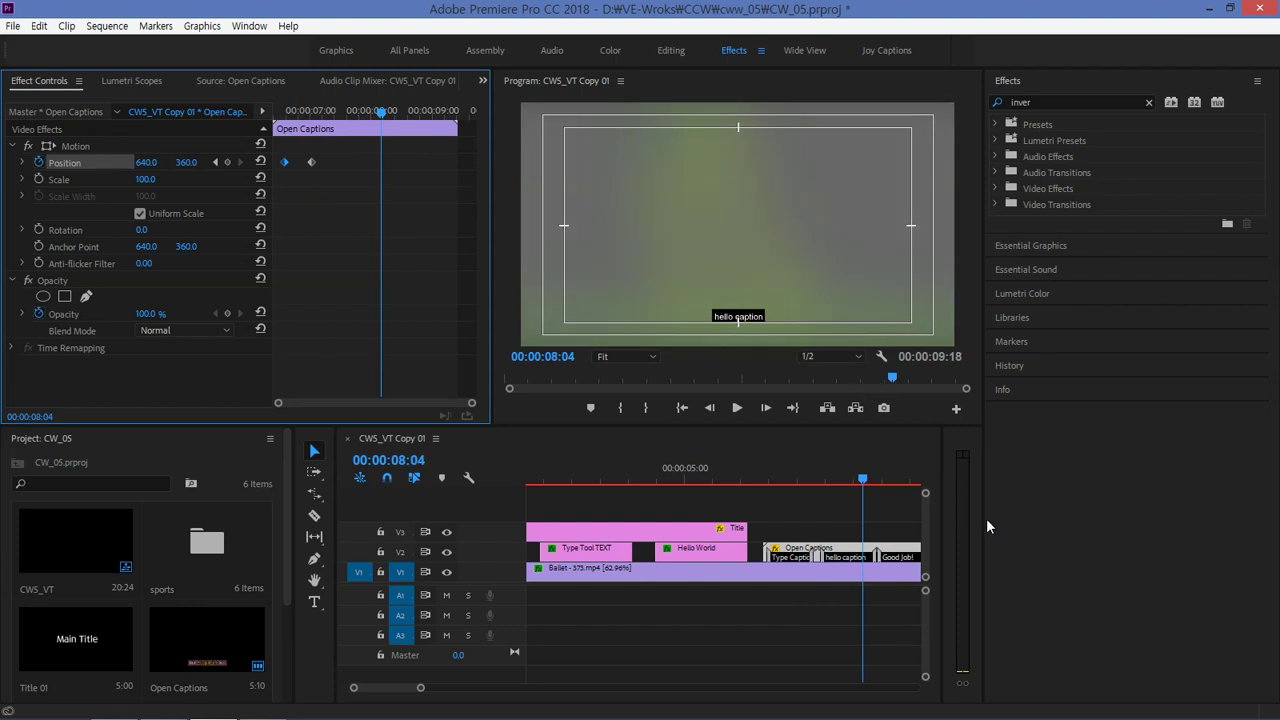
{"action": "left_click_drag", "start_coordinate": [984, 519], "coordinate": [1142, 519]}
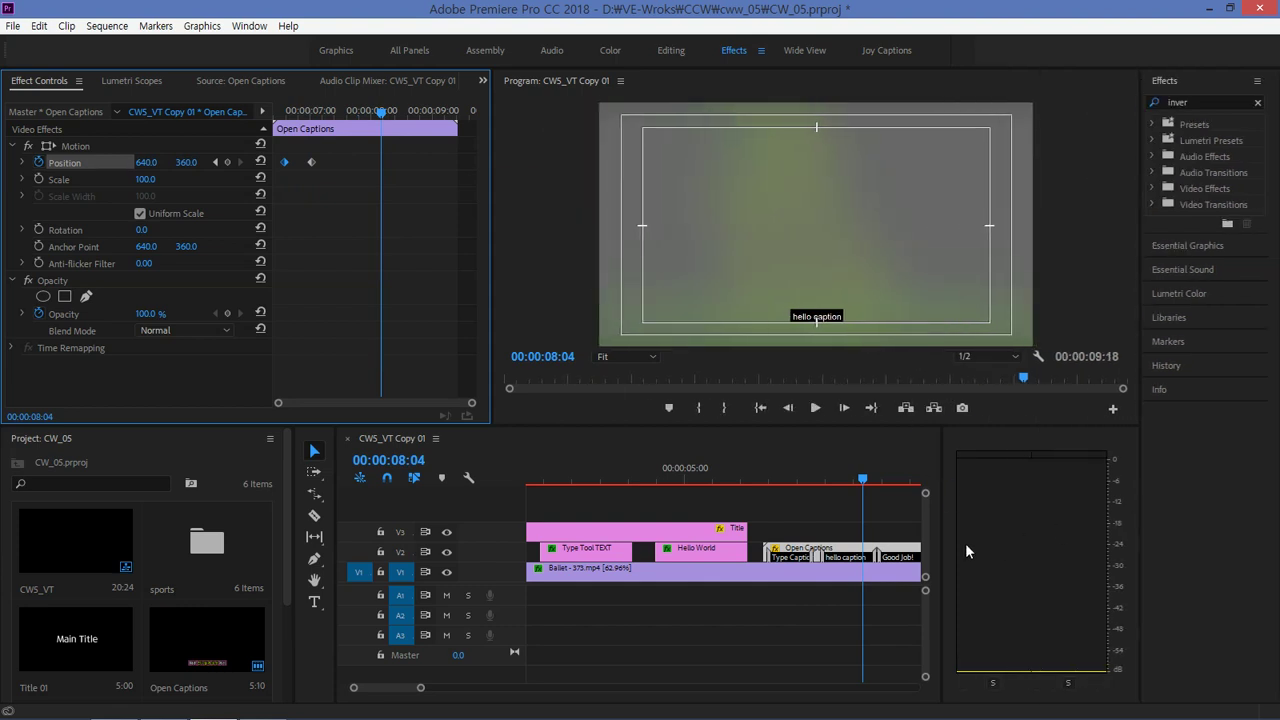
Step: Widen the Timeline and move to the Good Job! caption at 00:00:09:02
{"action": "left_click_drag", "start_coordinate": [943, 546], "coordinate": [1100, 546]}
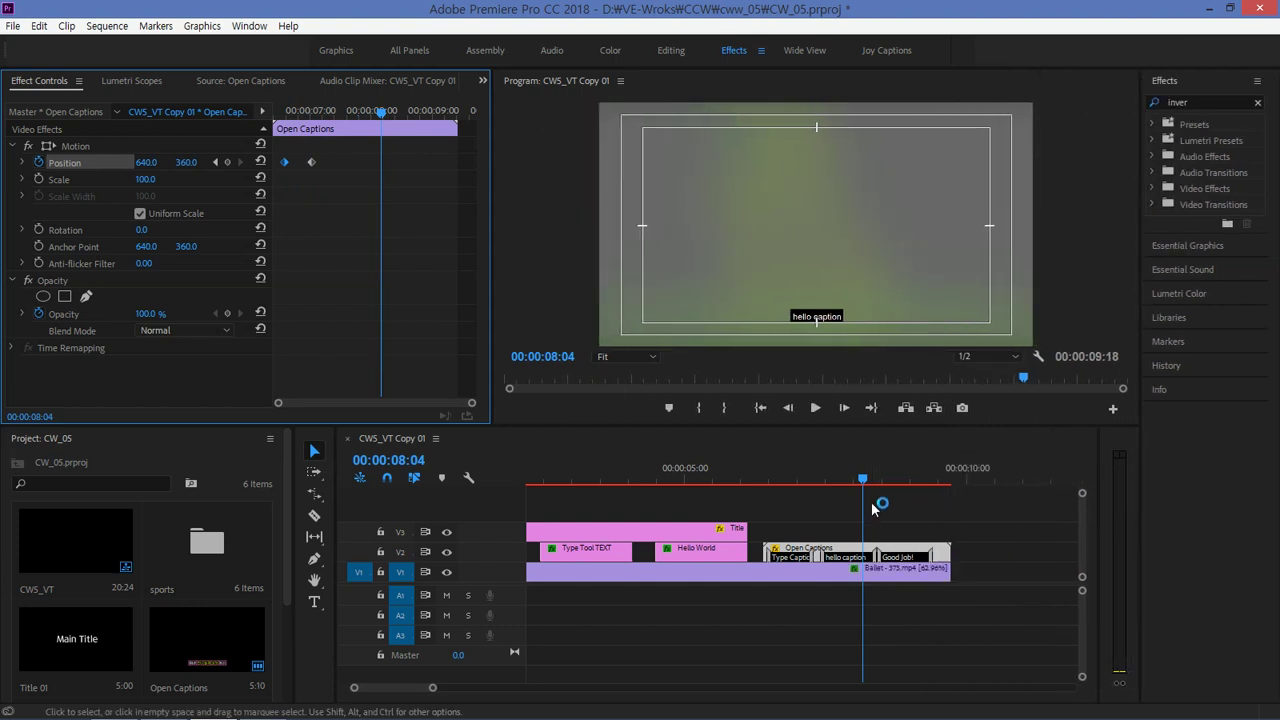
{"action": "left_click_drag", "start_coordinate": [865, 484], "coordinate": [932, 478]}
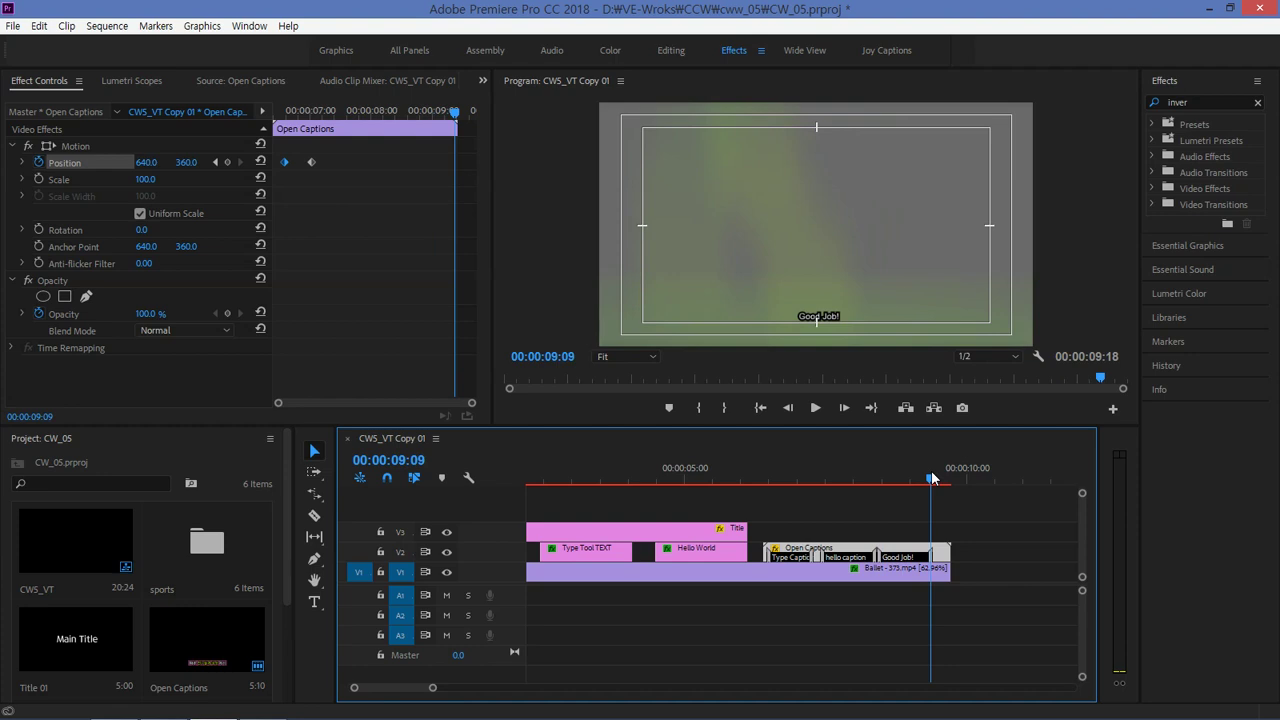
{"action": "mouse_move", "coordinate": [932, 478]}
{"action": "left_mouse_down"}
{"action": "mouse_move", "coordinate": [943, 474]}
{"action": "mouse_move", "coordinate": [915, 478]}
{"action": "left_mouse_up"}
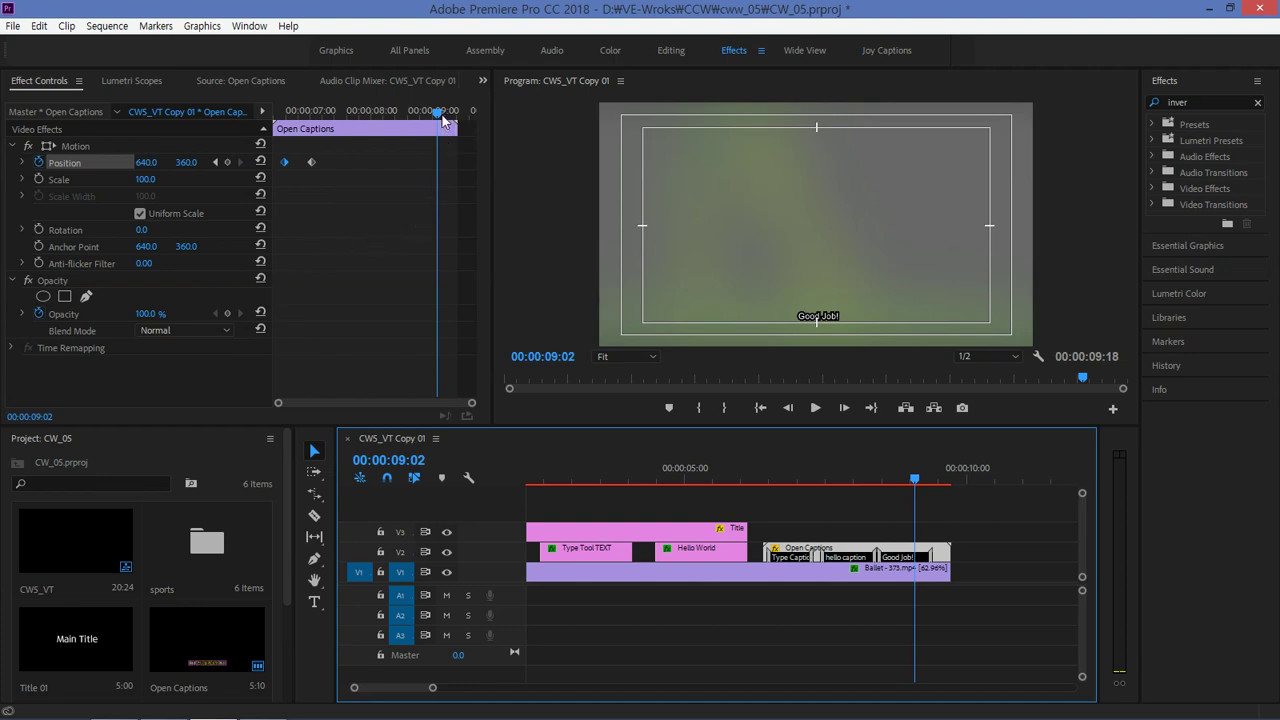
Step: Move the second Position keyframe earlier so the first caption rises faster
{"action": "left_click_drag", "start_coordinate": [443, 118], "coordinate": [401, 123]}
{"action": "left_click_drag", "start_coordinate": [311, 162], "coordinate": [274, 148]}
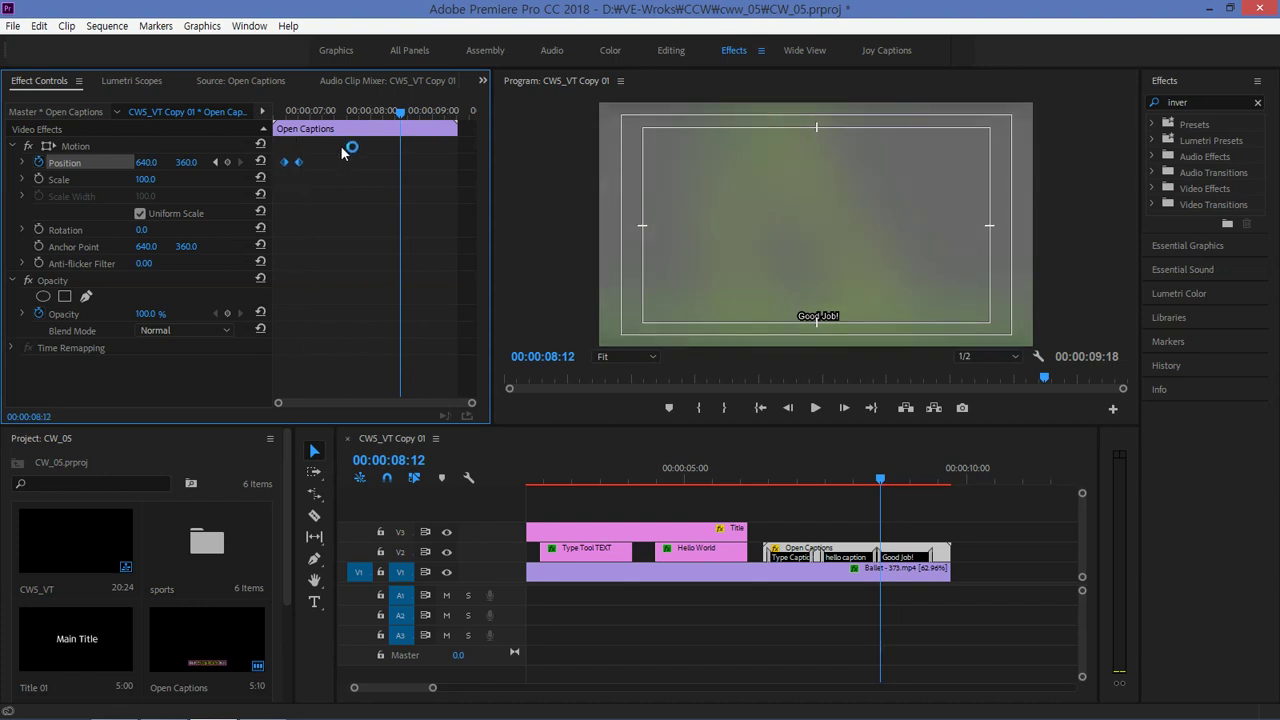
{"action": "left_click_drag", "start_coordinate": [400, 112], "coordinate": [301, 137]}
{"action": "left_click", "coordinate": [218, 165]}
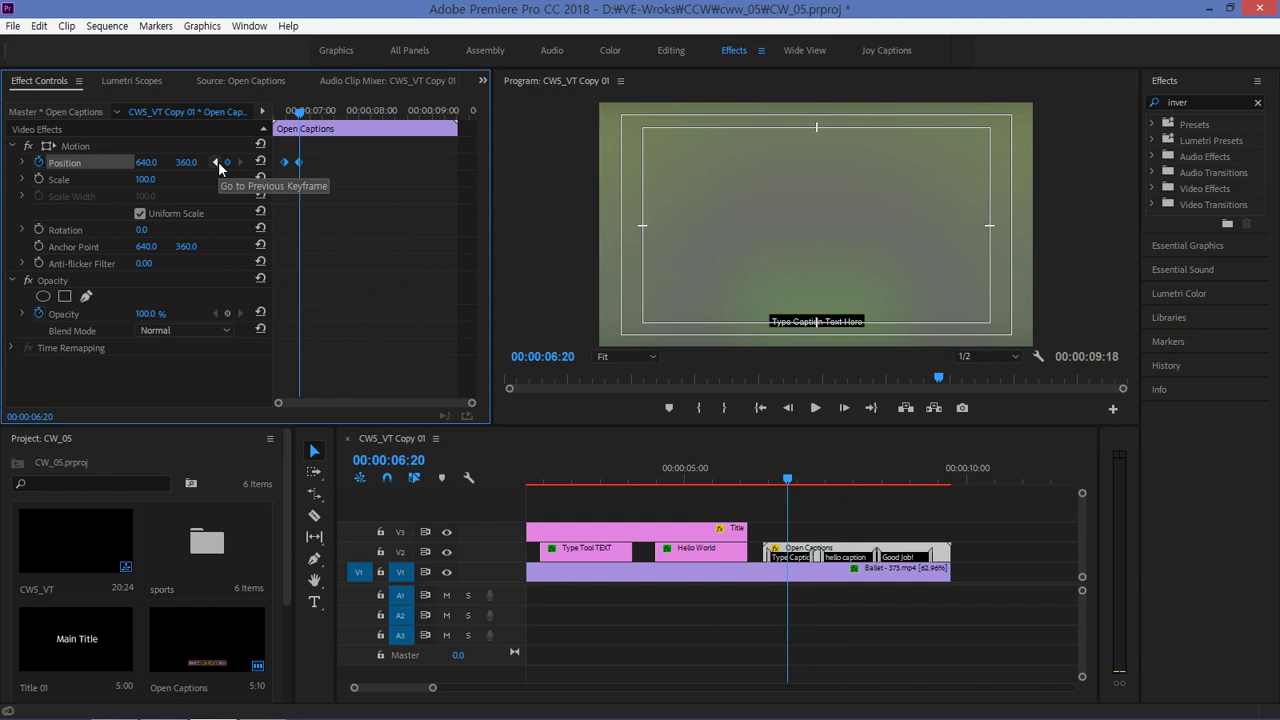
{"action": "left_click", "coordinate": [217, 163]}
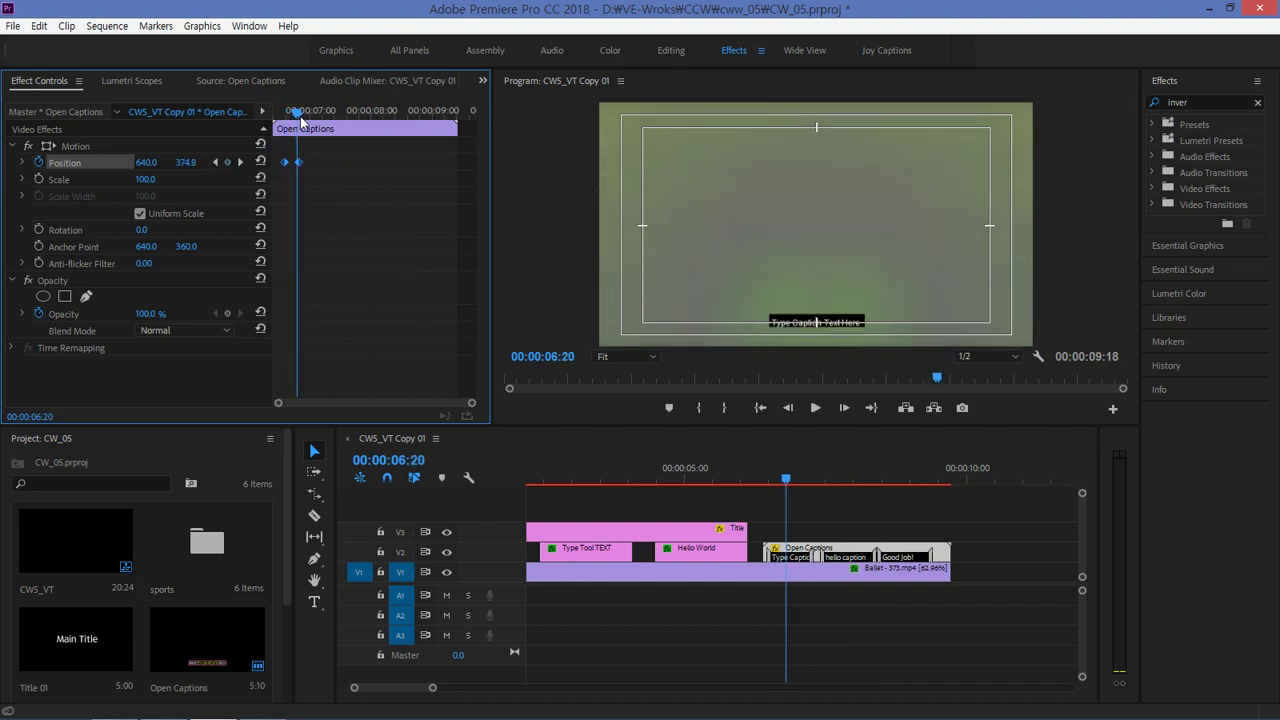
{"action": "left_click_drag", "start_coordinate": [286, 118], "coordinate": [299, 122]}
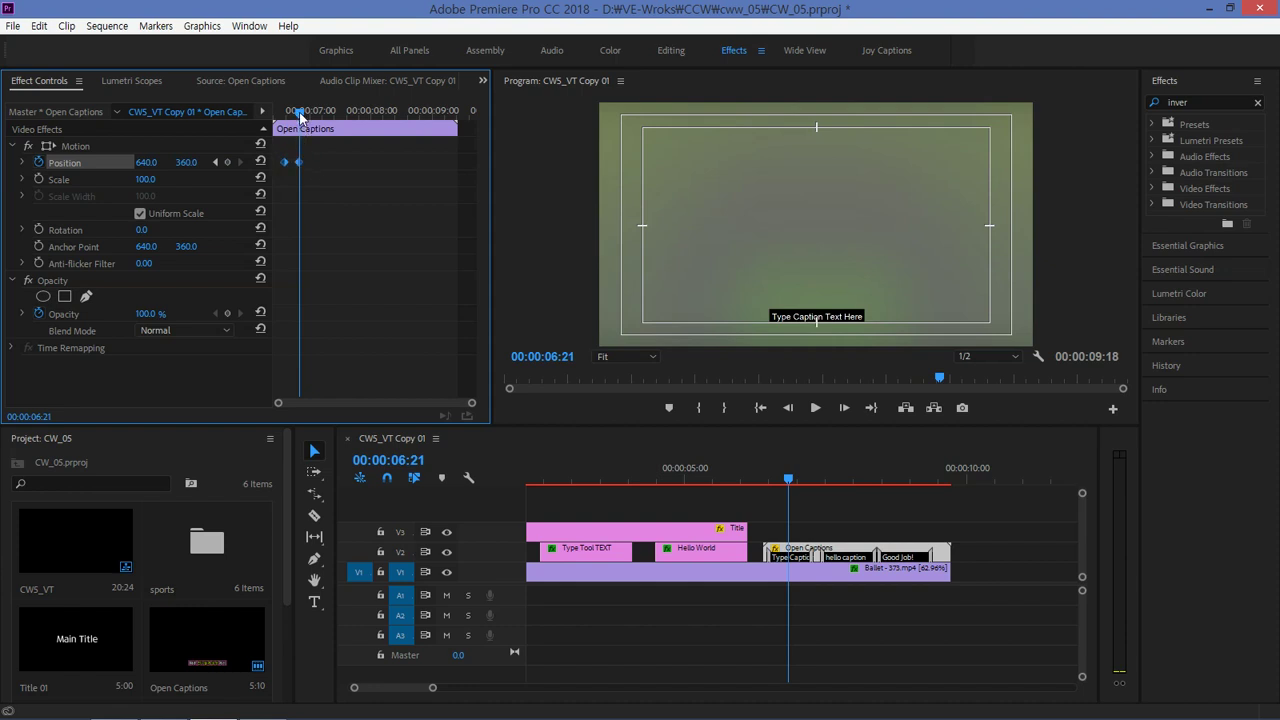
Step: Paste the keyframe pair near the end so Good Job! sinks from Y 360 to 475 by 00:00:09:18
{"action": "left_click_drag", "start_coordinate": [300, 117], "coordinate": [427, 118]}
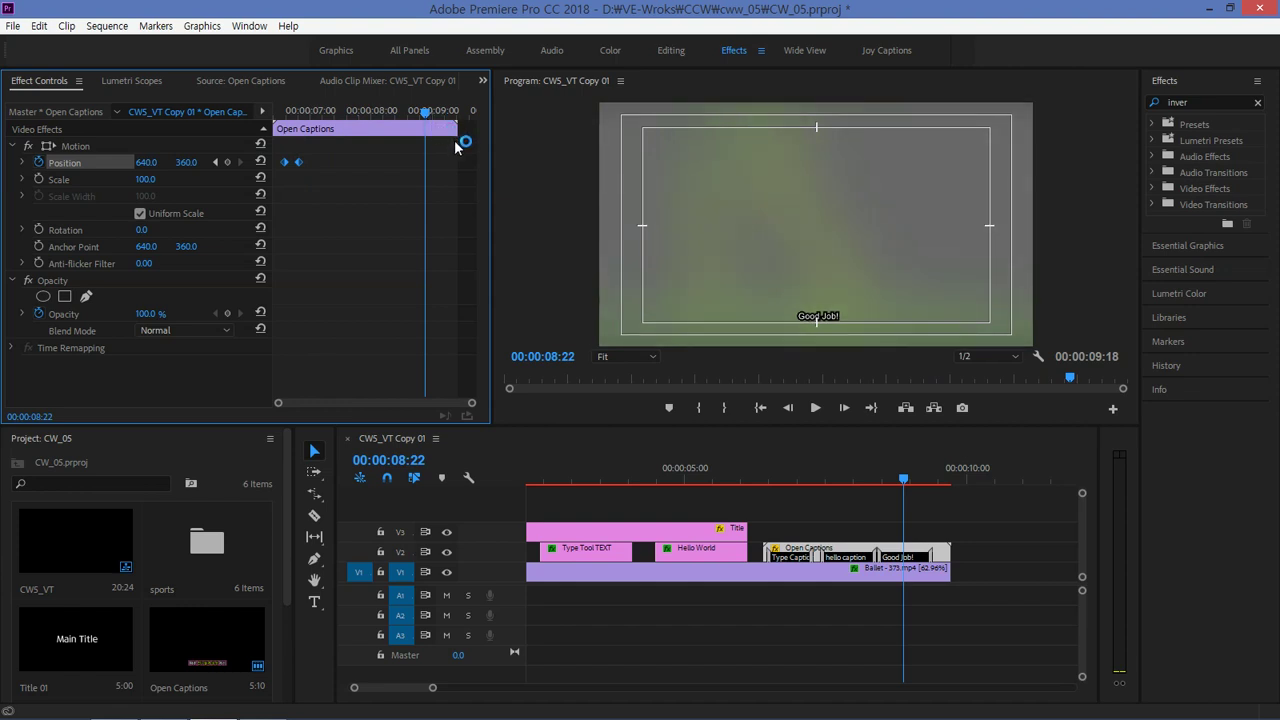
{"action": "key", "text": "ctrl+v"}
{"action": "key", "text": "Right"}
{"action": "key", "text": "Right"}
{"action": "key", "text": "Right"}
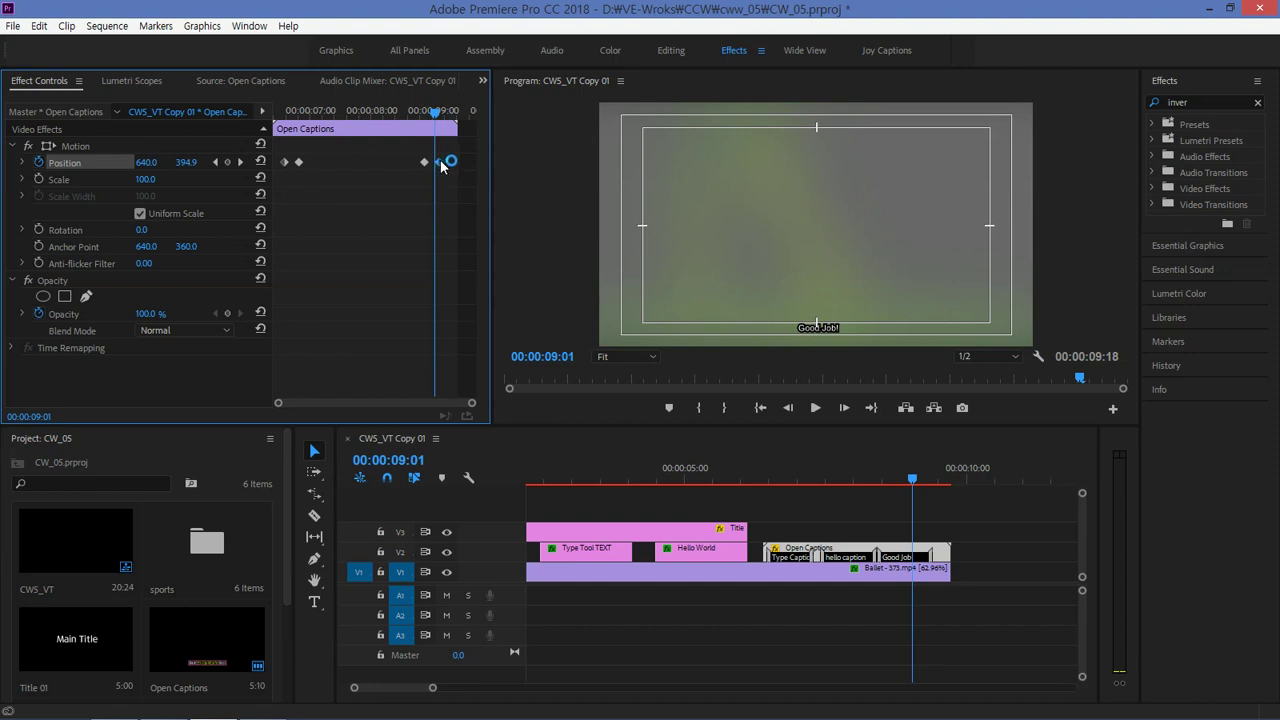
{"action": "left_click_drag", "start_coordinate": [436, 117], "coordinate": [441, 117]}
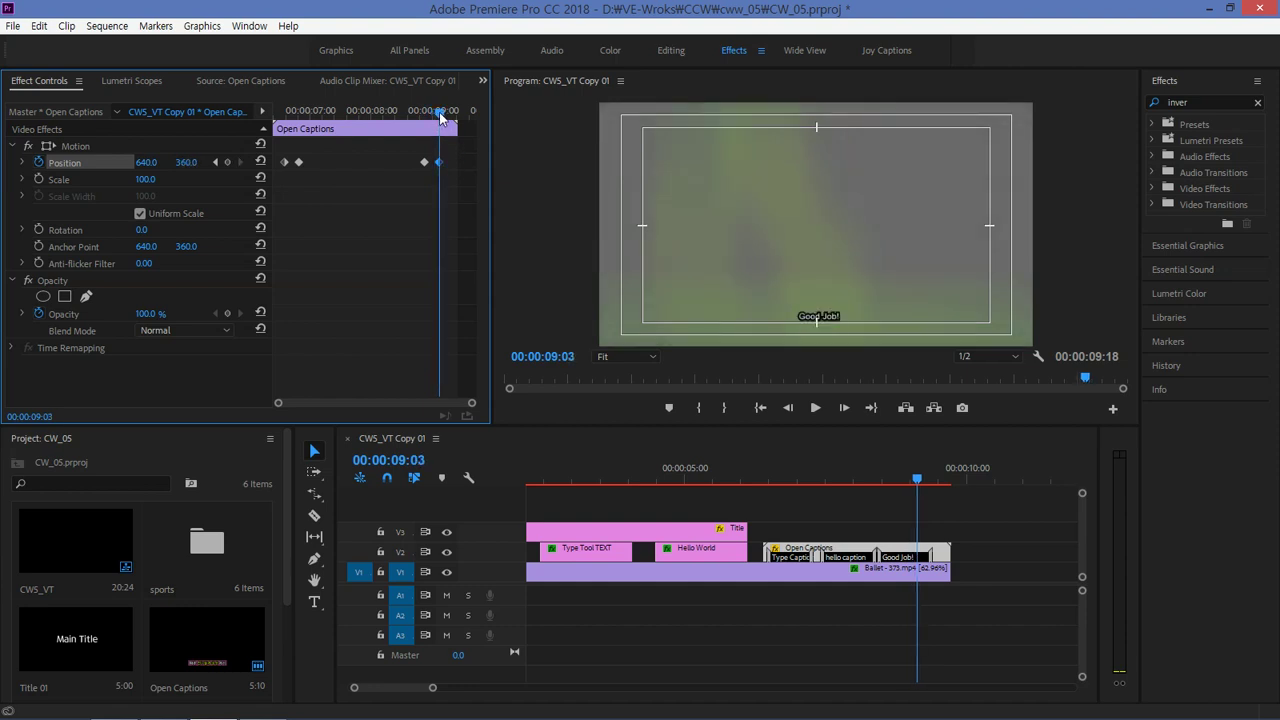
{"action": "left_click_drag", "start_coordinate": [440, 162], "coordinate": [404, 166]}
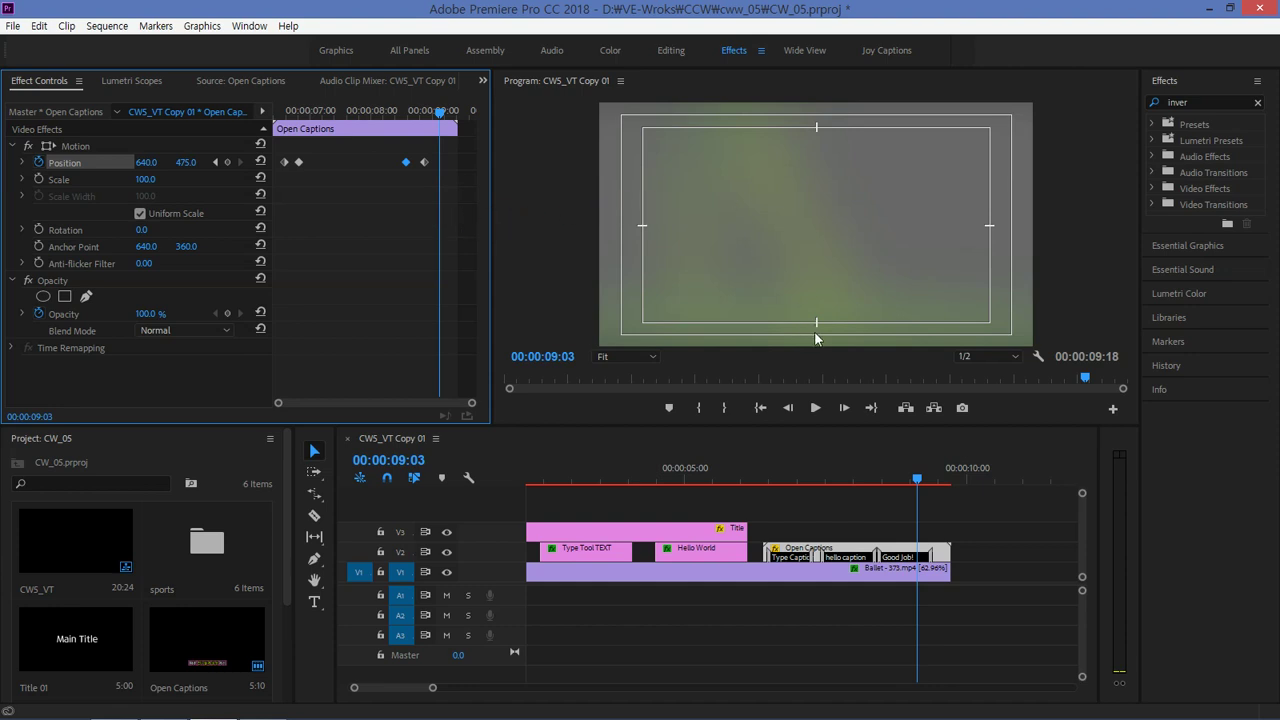
{"action": "mouse_move", "coordinate": [441, 124]}
{"action": "left_mouse_down"}
{"action": "mouse_move", "coordinate": [427, 124]}
{"action": "mouse_move", "coordinate": [437, 170]}
{"action": "mouse_move", "coordinate": [448, 162]}
{"action": "left_mouse_up"}
{"action": "mouse_move", "coordinate": [428, 113]}
{"action": "left_mouse_down"}
{"action": "mouse_move", "coordinate": [317, 120]}
{"action": "mouse_move", "coordinate": [414, 122]}
{"action": "left_mouse_up"}
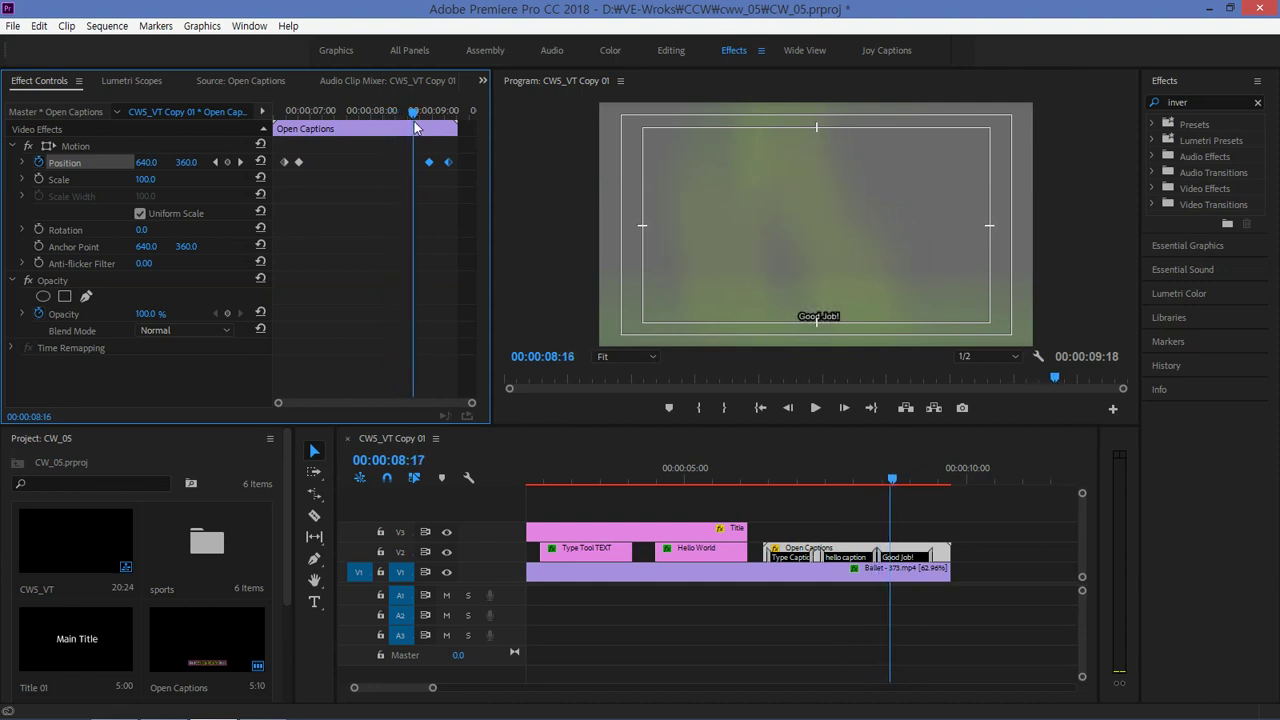
{"action": "left_click", "coordinate": [814, 408]}
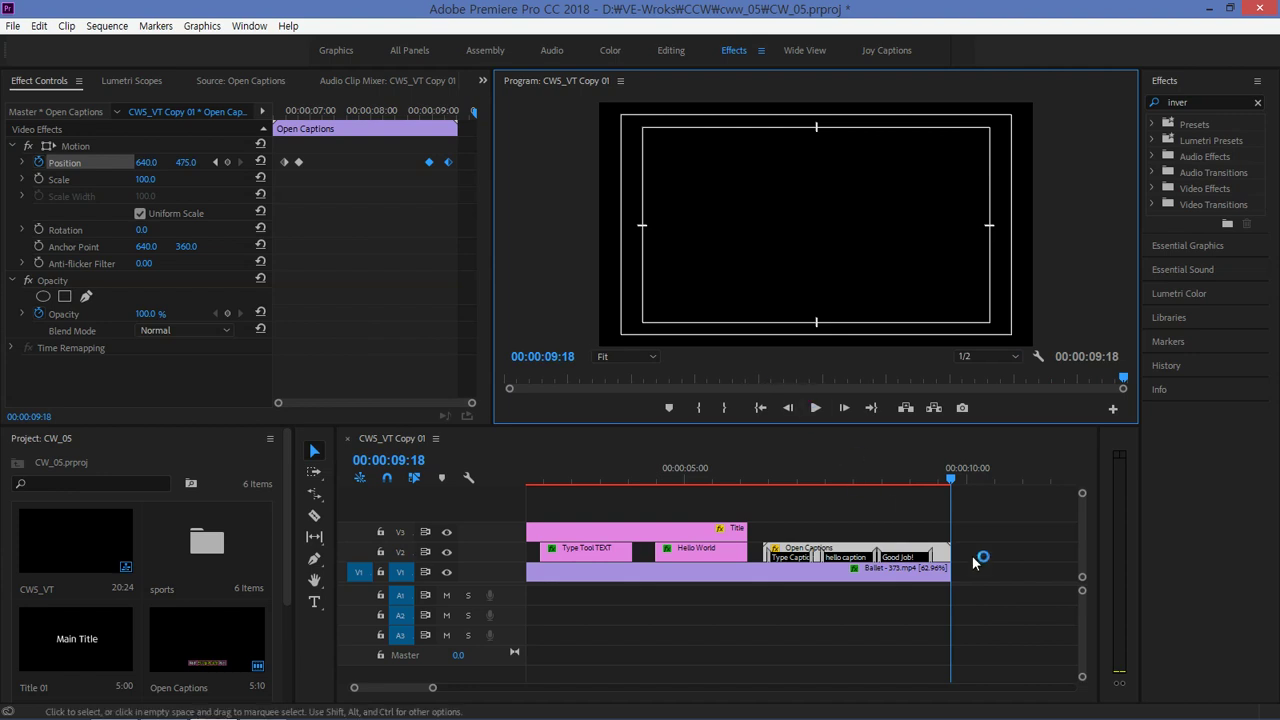
{"action": "left_click", "coordinate": [951, 482]}
{"action": "left_click_drag", "start_coordinate": [951, 482], "coordinate": [736, 484]}
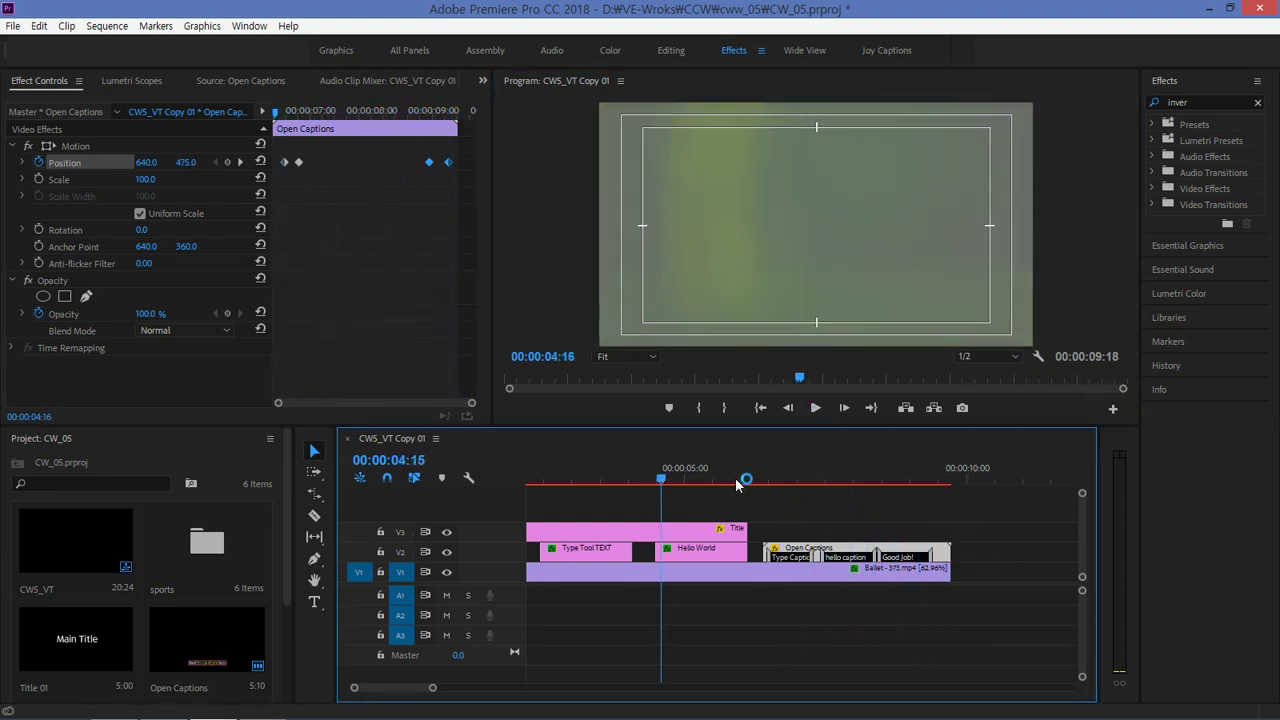